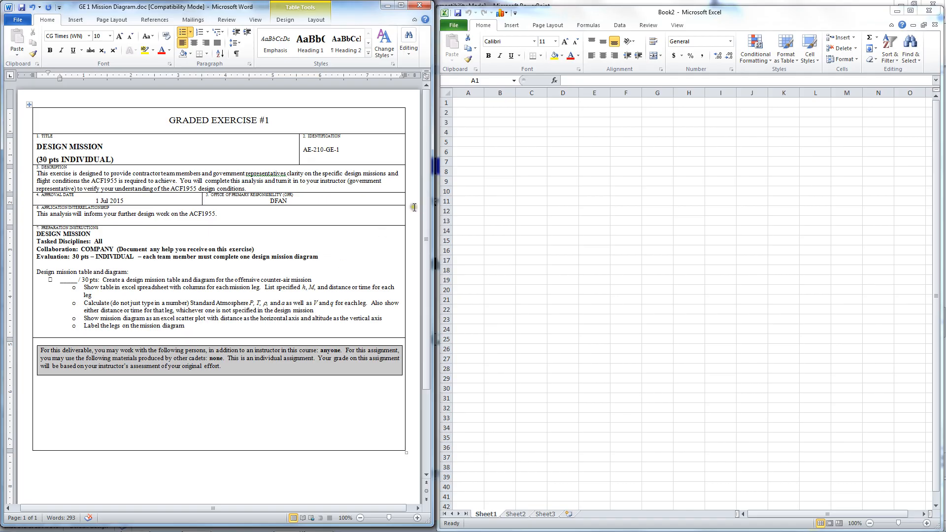
- Switch to AATF RFP.doc and copy the title "AATF Offensive Counter-Air Mission" into cell B1 of the Excel sheet, left-aligned
{"action": "mouse_move", "coordinate": [224, 530]}
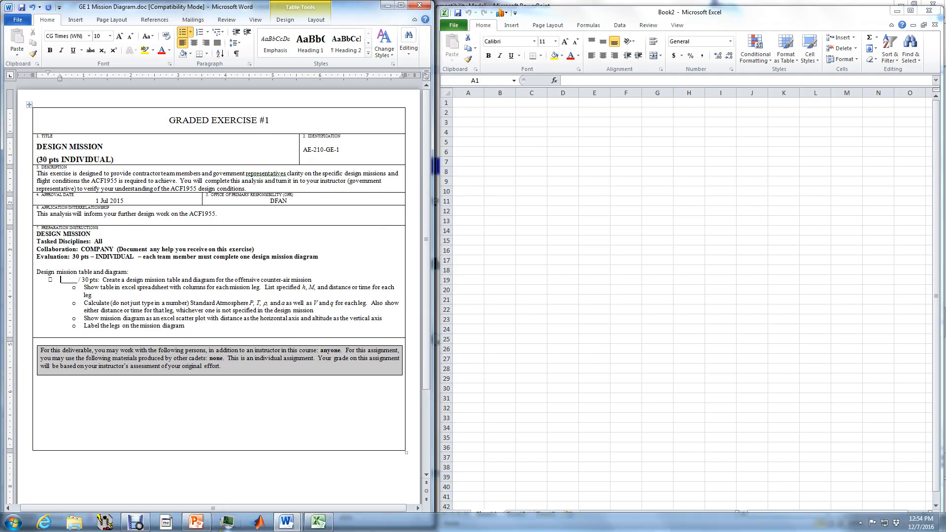
{"action": "mouse_move", "coordinate": [286, 522]}
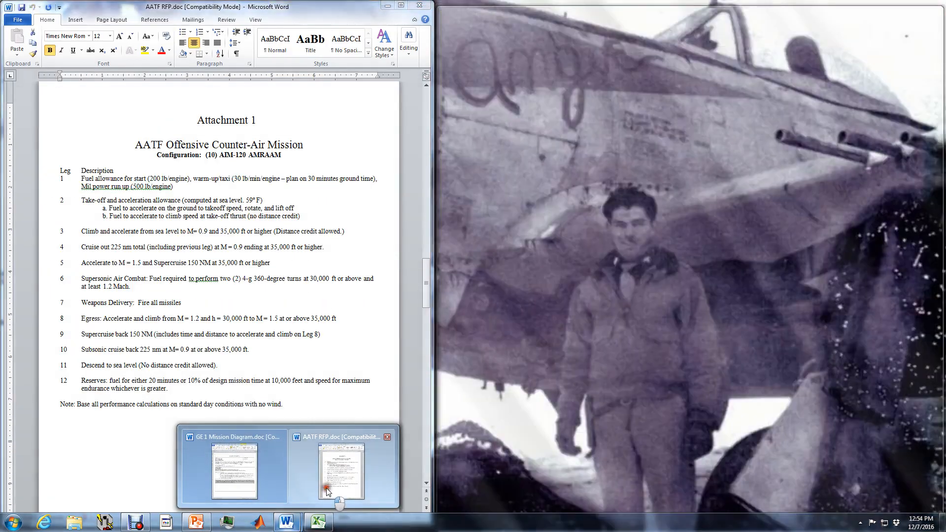
{"action": "left_click", "coordinate": [326, 492]}
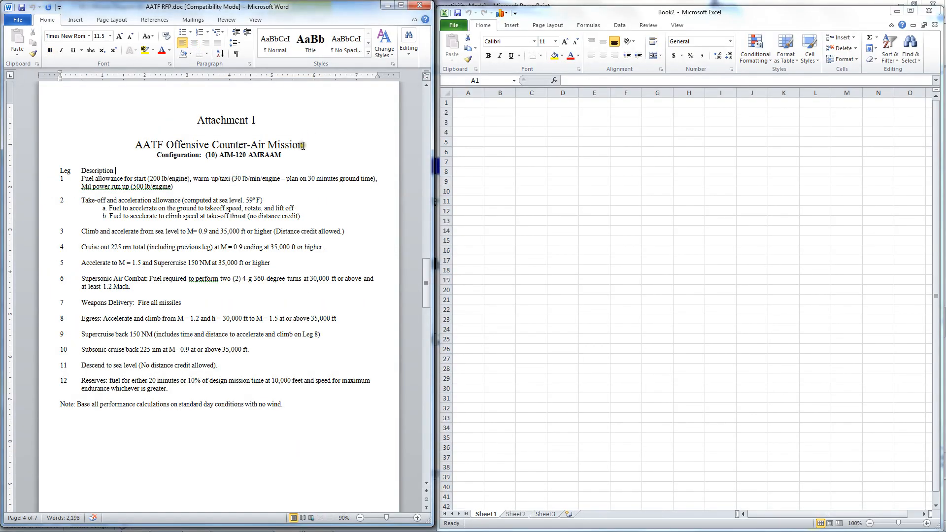
{"action": "left_click_drag", "start_coordinate": [304, 145], "coordinate": [137, 146]}
{"action": "key", "text": "ctrl+c"}
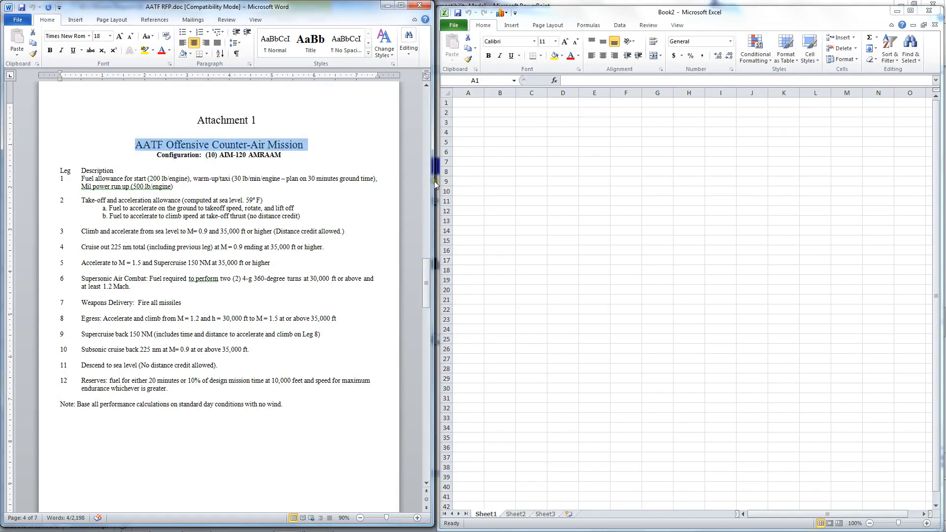
{"action": "left_click", "coordinate": [498, 103]}
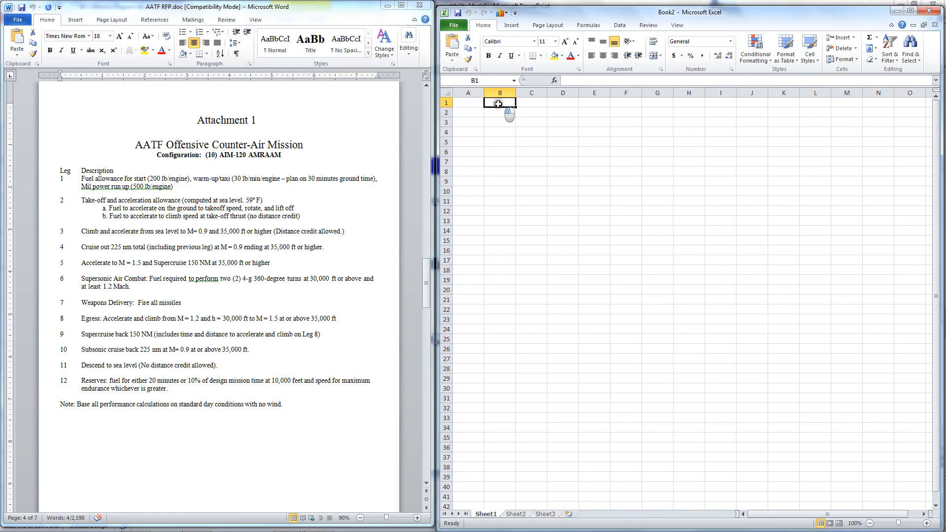
{"action": "key", "text": "ctrl+v"}
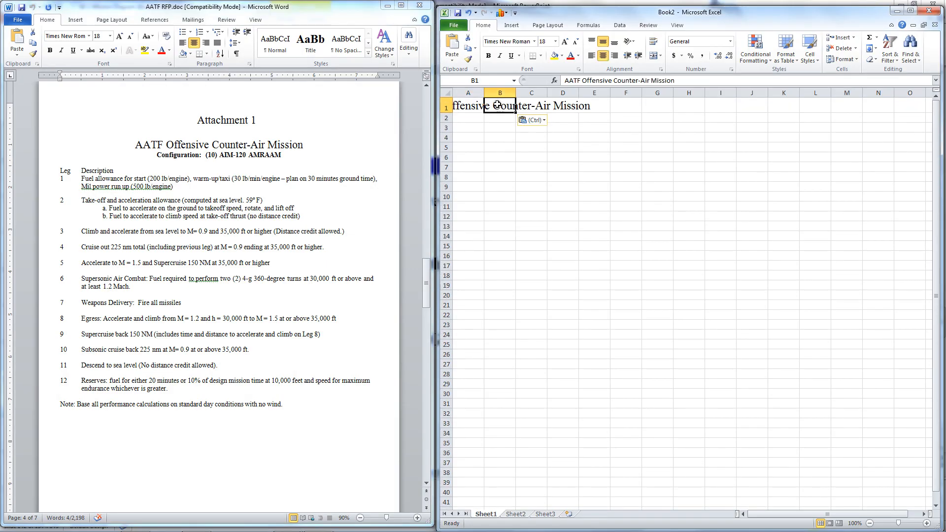
{"action": "left_click", "coordinate": [592, 56]}
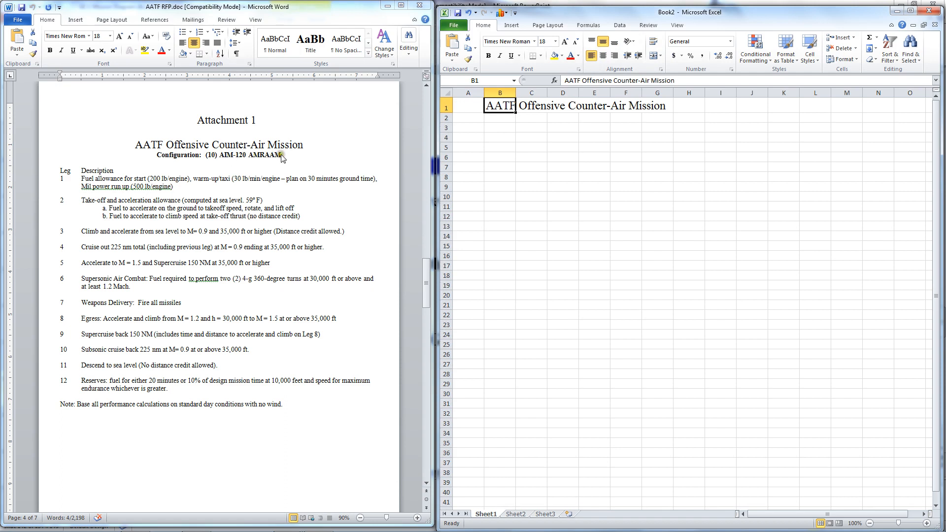
- Copy the line "Configuration: (10) AIM-120 AMRAAM" from the Word document into cell B2 of the spreadsheet
{"action": "left_click", "coordinate": [257, 157]}
{"action": "left_click_drag", "start_coordinate": [156, 157], "coordinate": [283, 158]}
{"action": "key", "text": "ctrl+c"}
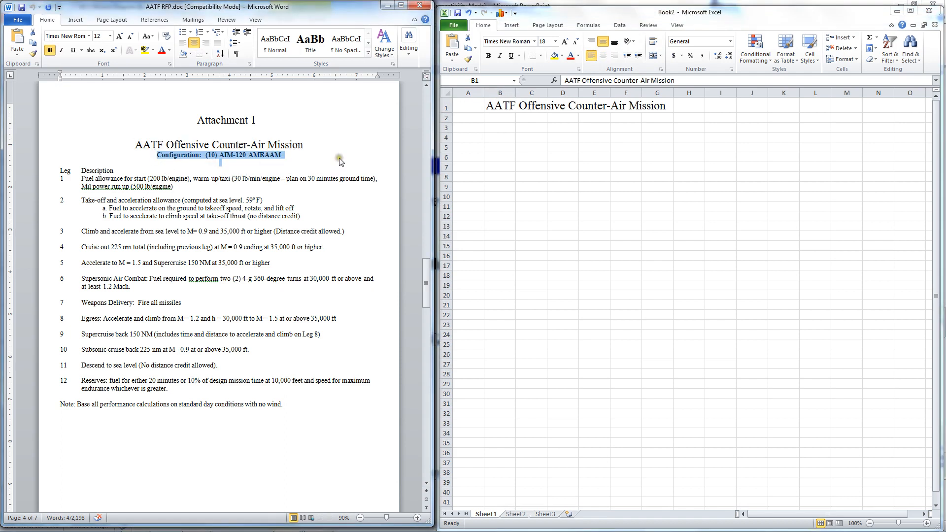
{"action": "left_click", "coordinate": [523, 120]}
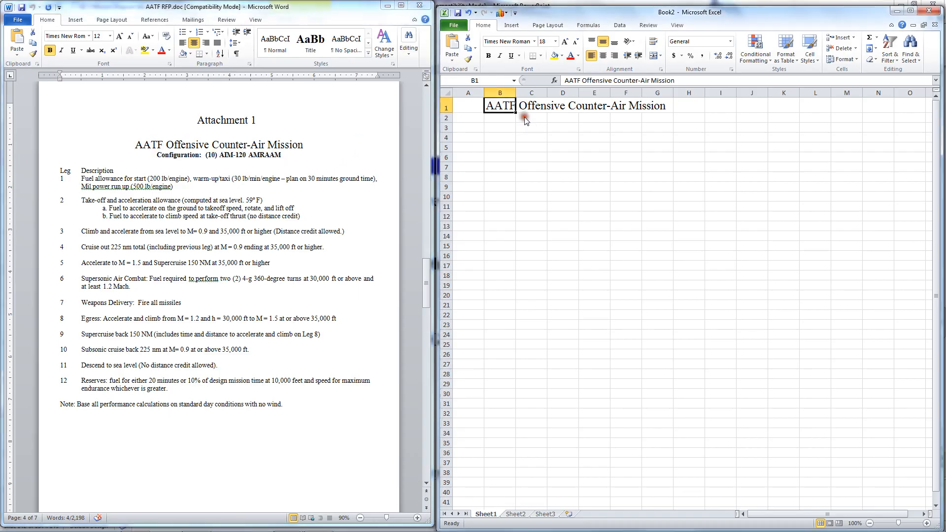
{"action": "left_click", "coordinate": [506, 117]}
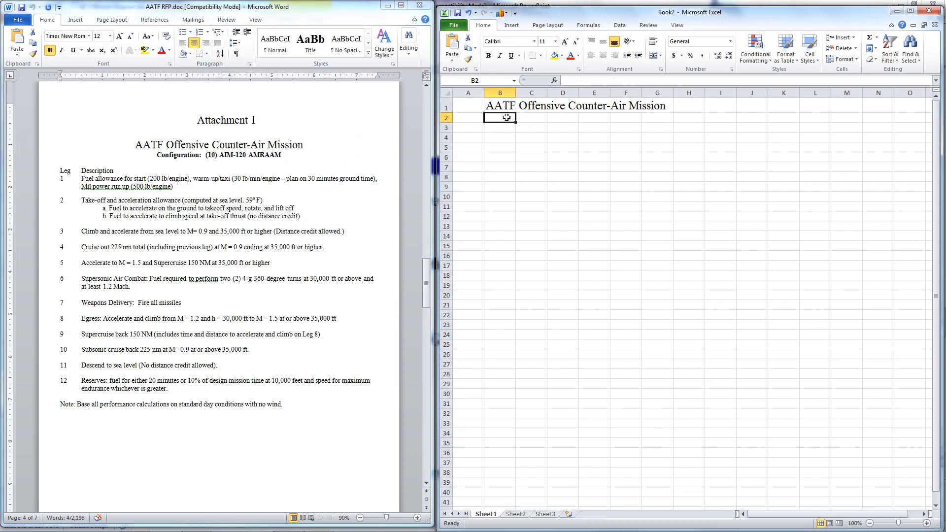
{"action": "key", "text": "ctrl+v"}
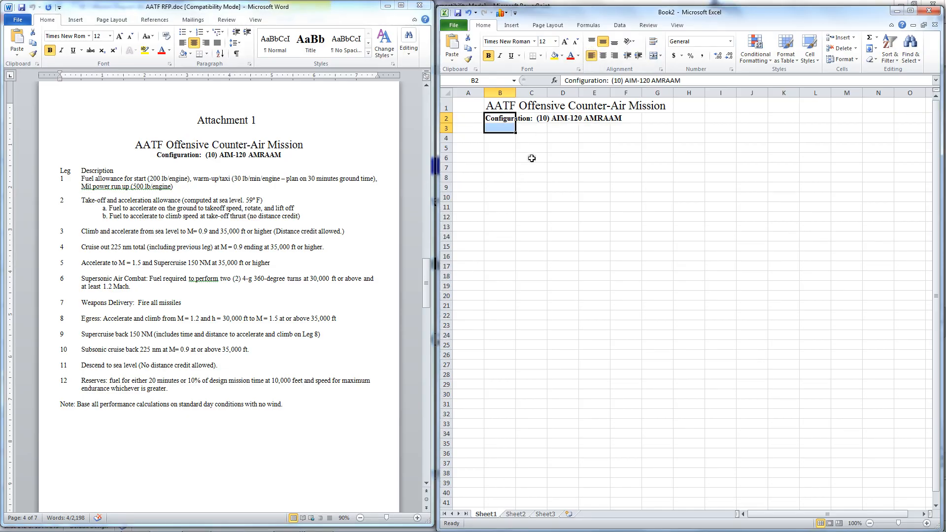
- Insert a blank cell at A2, shifting the cells right to move the configuration line into column C
{"action": "left_click", "coordinate": [470, 118]}
{"action": "right_click", "coordinate": [473, 118]}
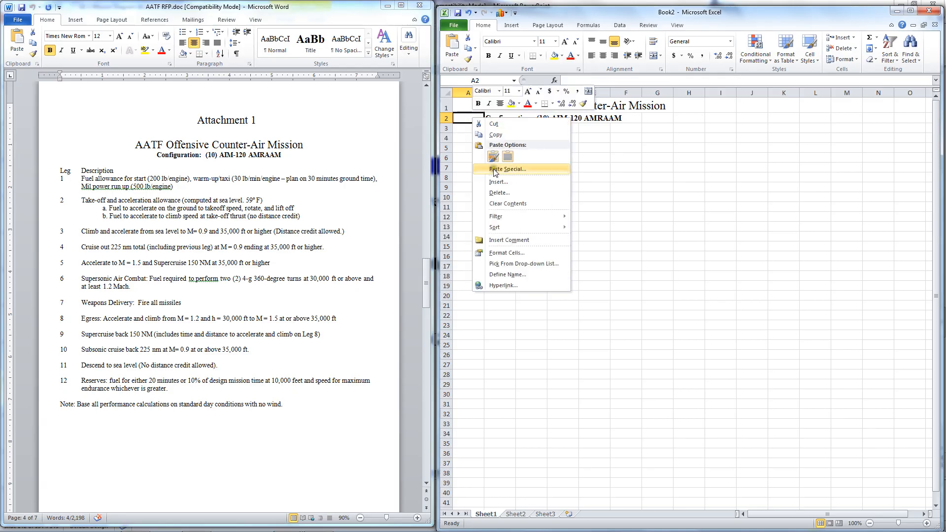
{"action": "left_click", "coordinate": [498, 181]}
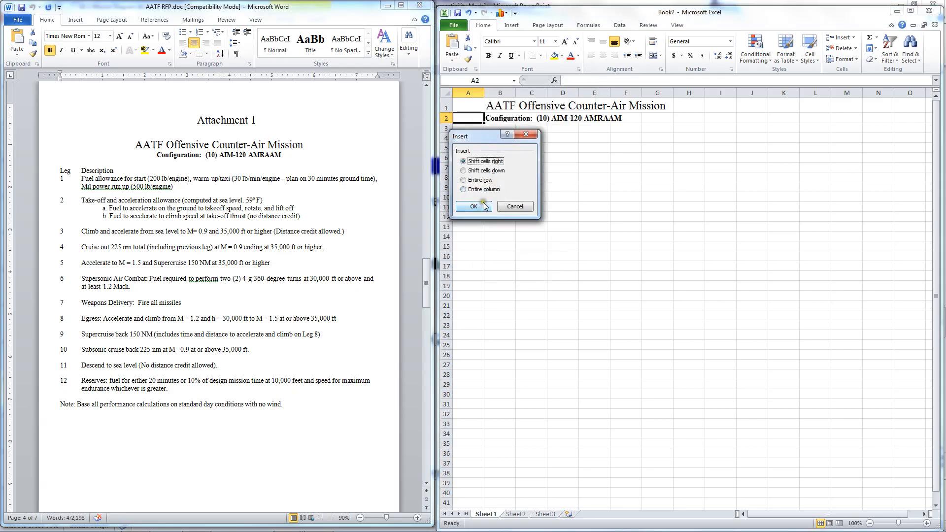
{"action": "left_click", "coordinate": [485, 205]}
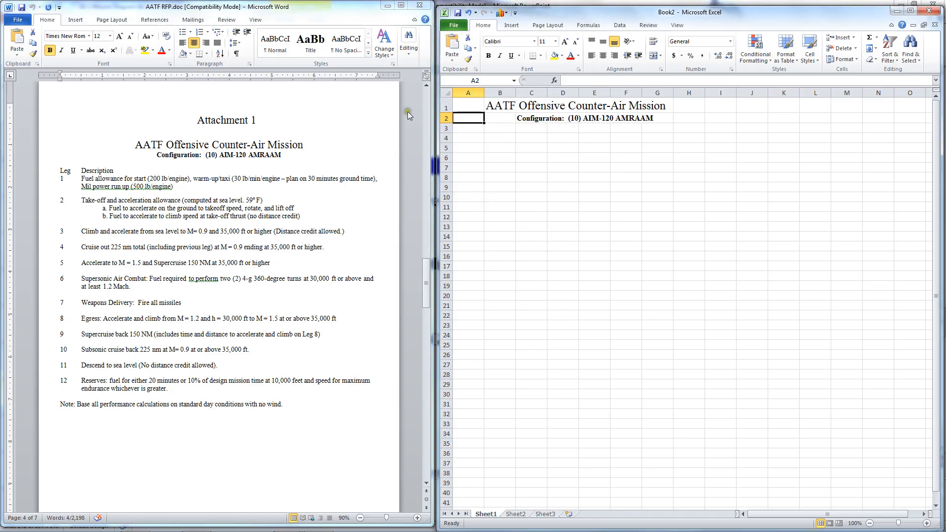
- Start the table's header row with "Leg" in cell A4 and "STTO" in cell B4
{"action": "left_click", "coordinate": [375, 142]}
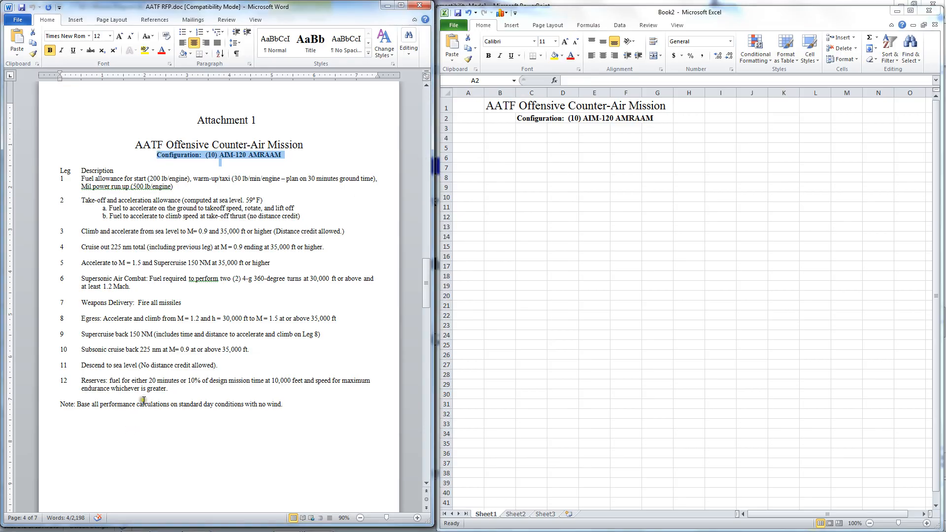
{"action": "left_click", "coordinate": [483, 143]}
{"action": "left_click", "coordinate": [481, 138]}
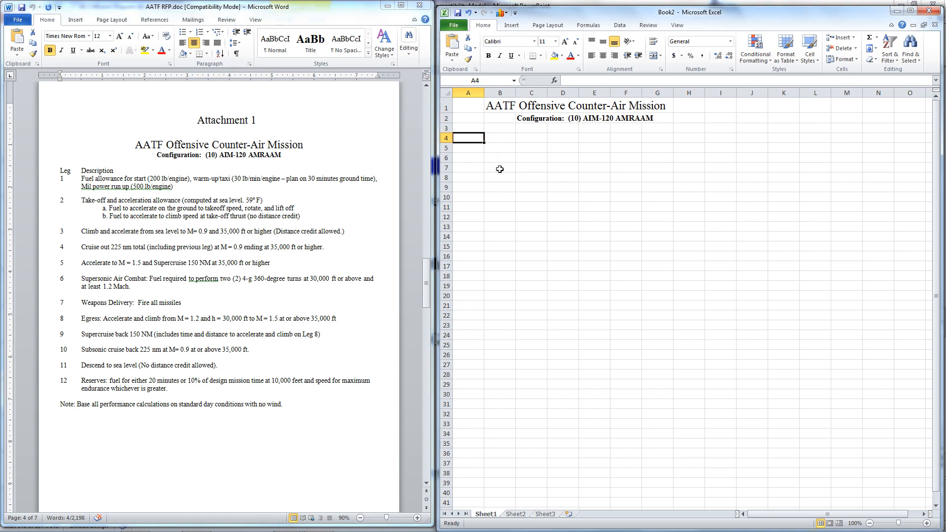
{"action": "type", "text": "Leg"}
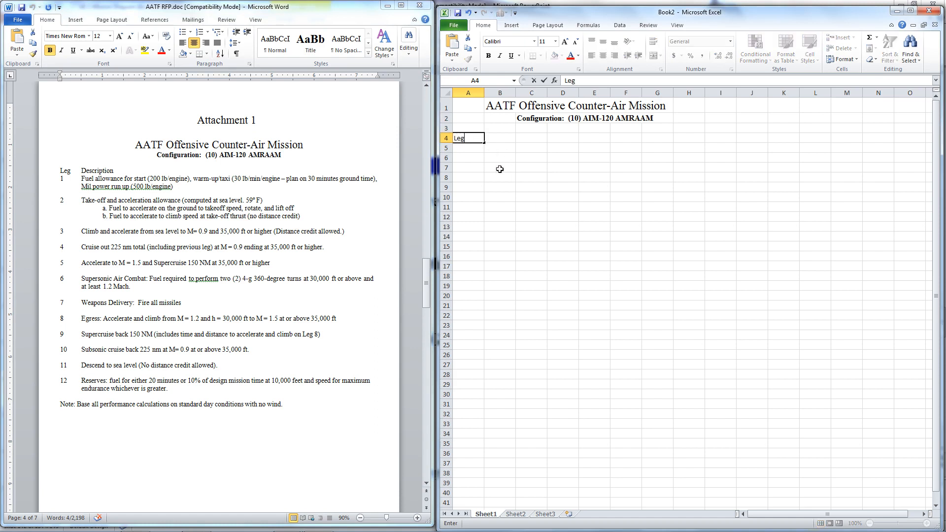
{"action": "key", "text": "Tab"}
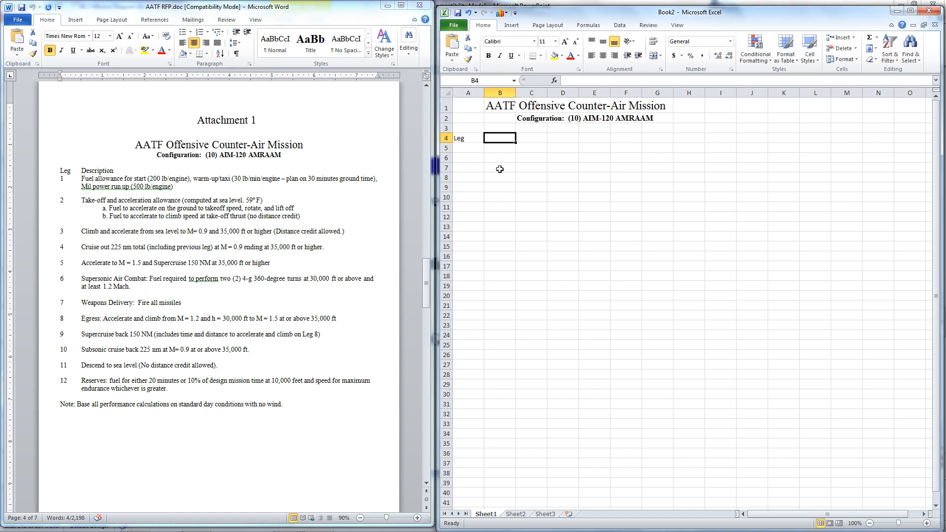
{"action": "type", "text": "STT"}
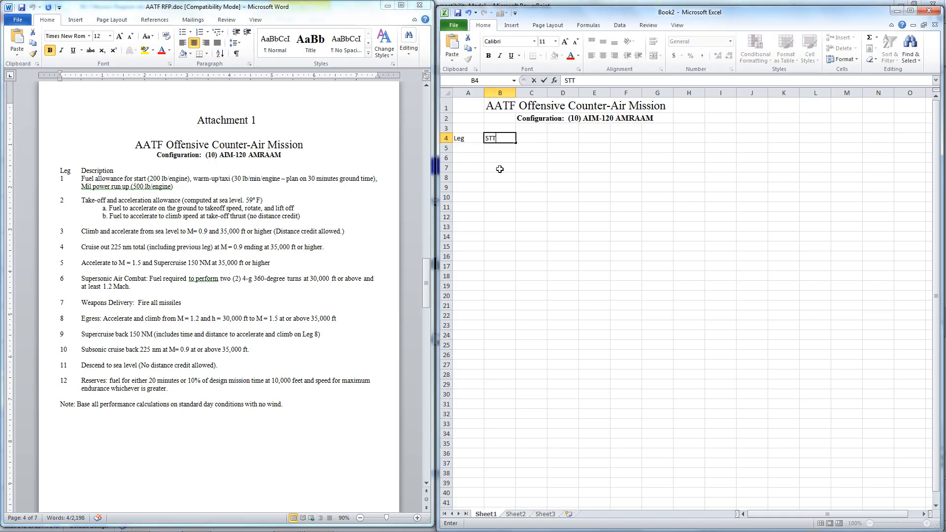
{"action": "type", "text": "O"}
{"action": "key", "text": "Tab"}
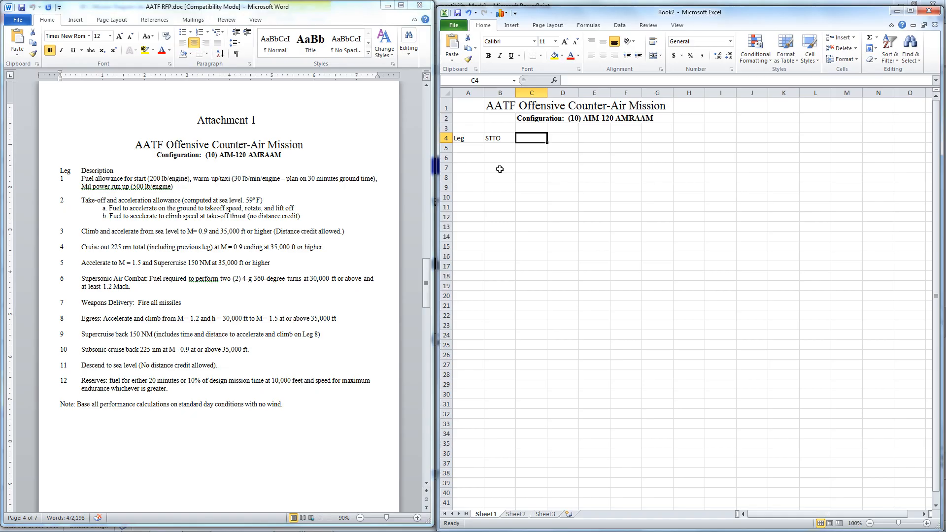
- Enter the leg headers "Accel" in C4, "Climb" in D4 and "Cruise" in E4
{"action": "type", "text": "Cl"}
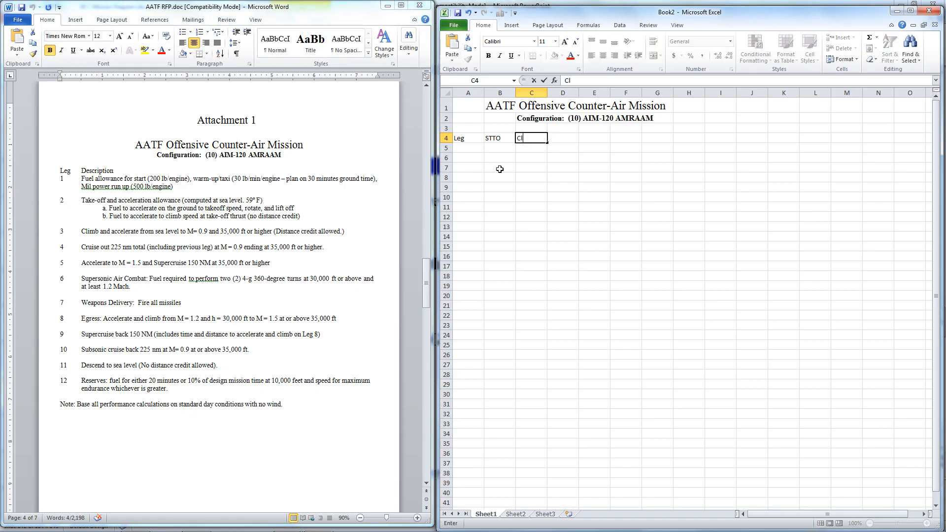
{"action": "type", "text": "im"}
{"action": "key", "text": "BackSpace"}
{"action": "key", "text": "BackSpace"}
{"action": "key", "text": "BackSpace"}
{"action": "key", "text": "BackSpace"}
{"action": "type", "text": "Accel"}
{"action": "key", "text": "Tab"}
{"action": "type", "text": "Climb"}
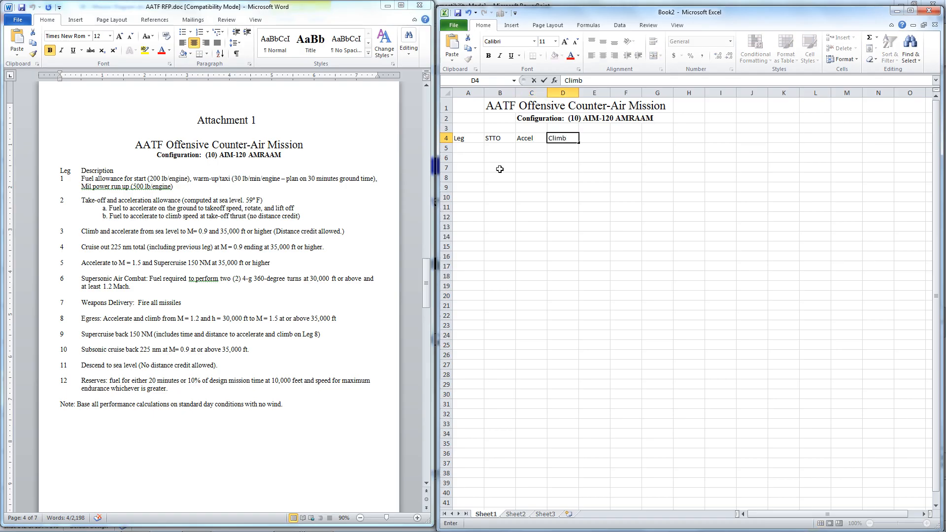
{"action": "key", "text": "Tab"}
{"action": "type", "text": "Cruise"}
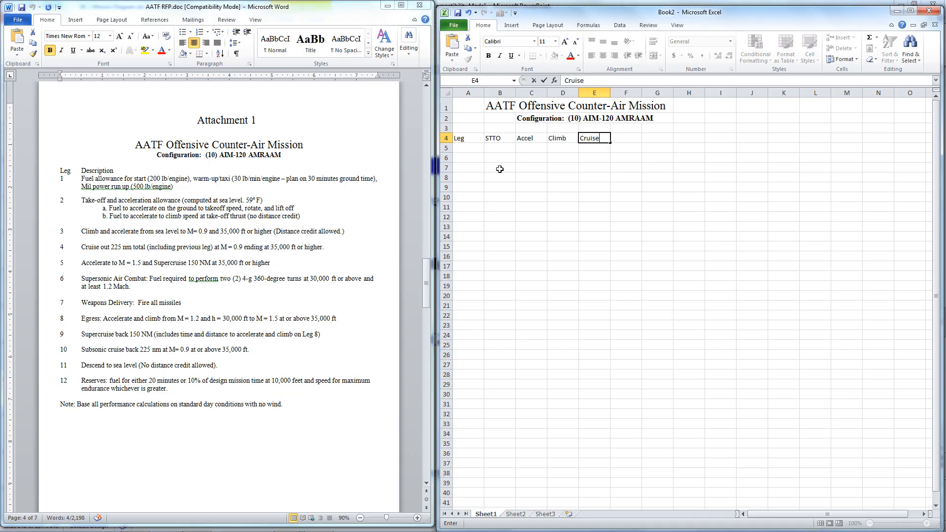
{"action": "key", "text": "Tab"}
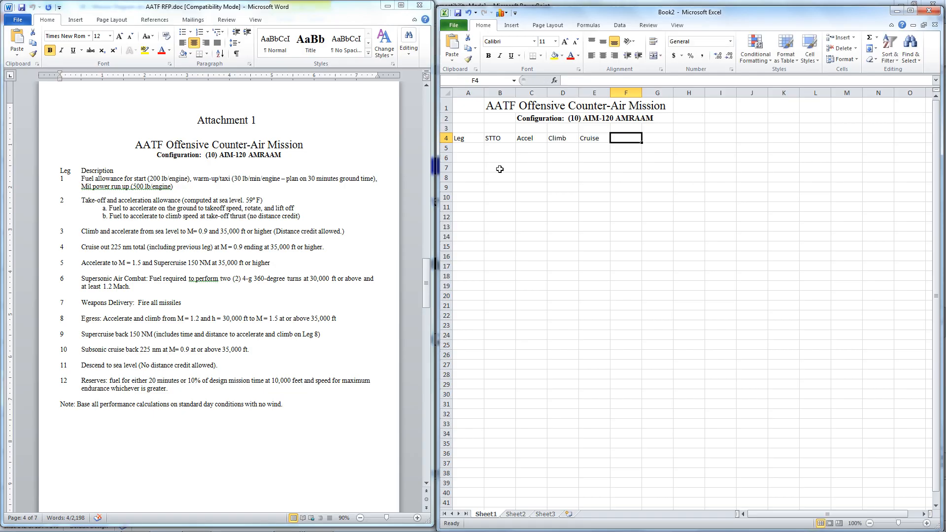
- Enter the leg header "Supercruise" in cell F4 and widen column F to fit it
{"action": "type", "text": "Supoer"}
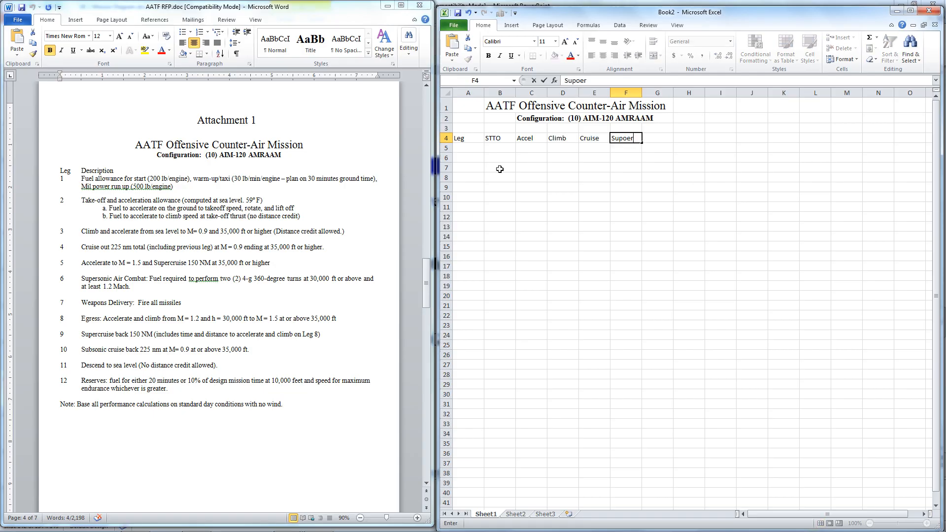
{"action": "type", "text": "cruise"}
{"action": "left_click", "coordinate": [625, 138]}
{"action": "key", "text": "Delete"}
{"action": "left_click", "coordinate": [660, 129]}
{"action": "left_click_drag", "start_coordinate": [641, 92], "coordinate": [649, 93]}
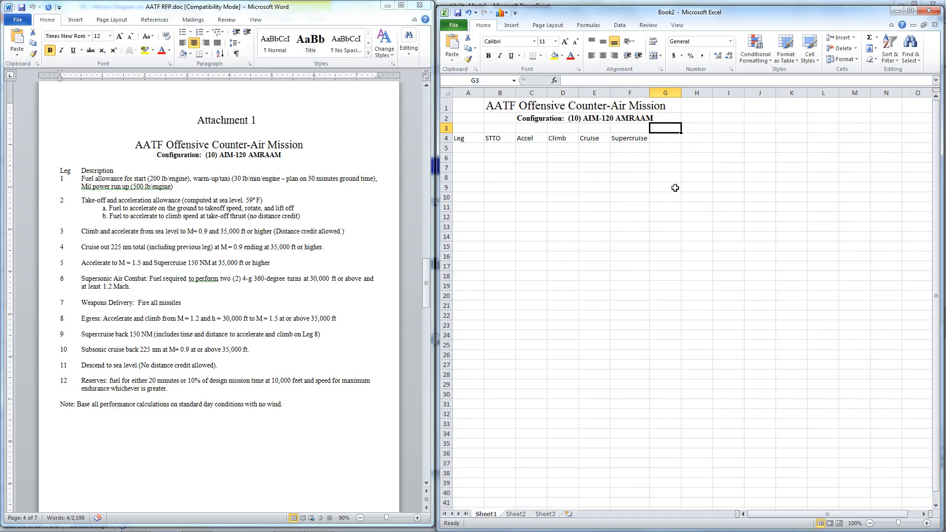
- Enter the leg headers "Combat" in cell G4 and "Shoot" in cell H4
{"action": "left_click", "coordinate": [670, 142]}
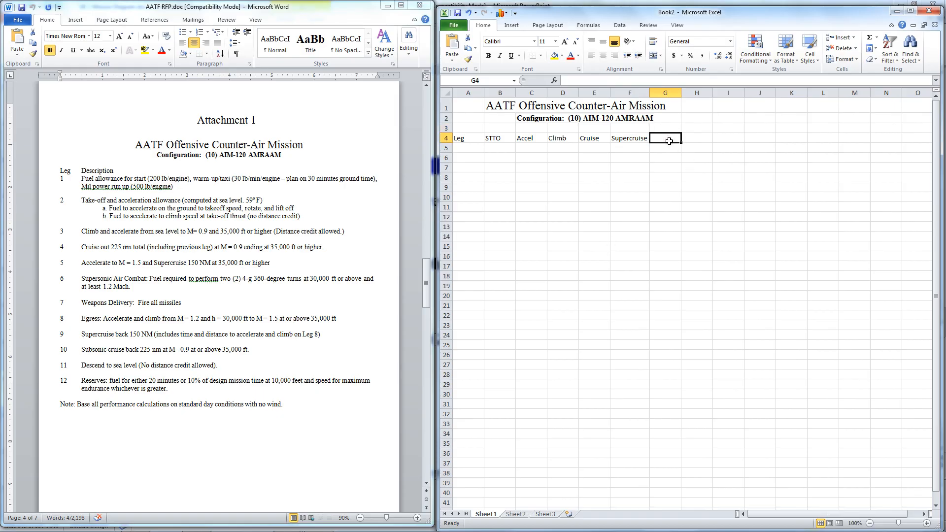
{"action": "type", "text": "Sh"}
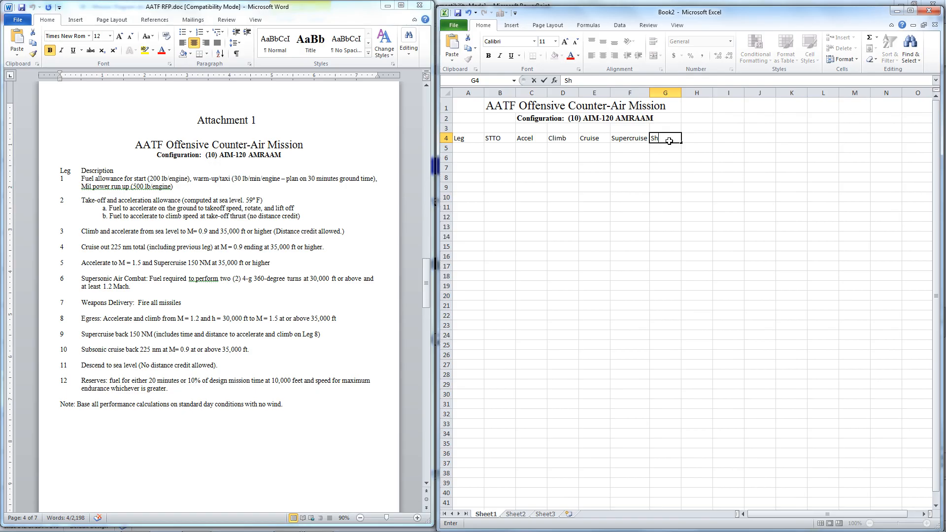
{"action": "key", "text": "BackSpace"}
{"action": "key", "text": "BackSpace"}
{"action": "type", "text": "Combat"}
{"action": "key", "text": "Tab"}
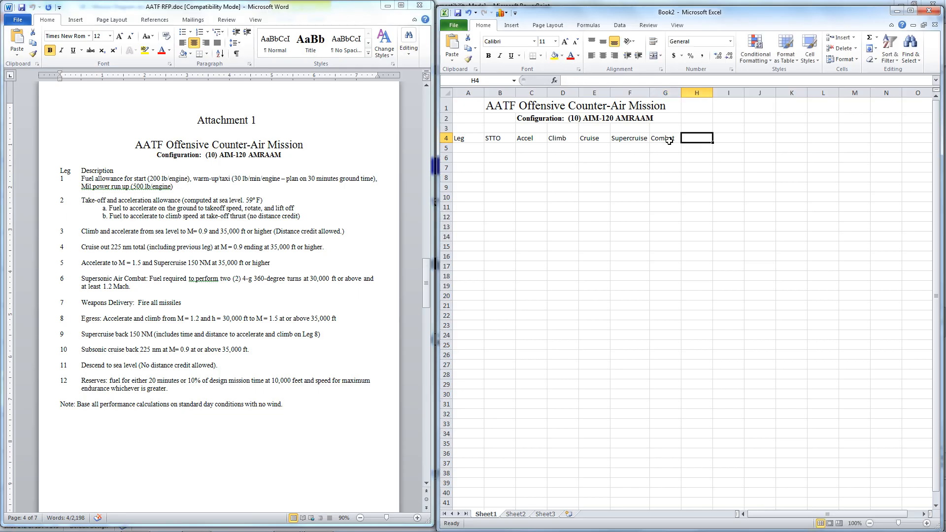
{"action": "type", "text": "Shoot"}
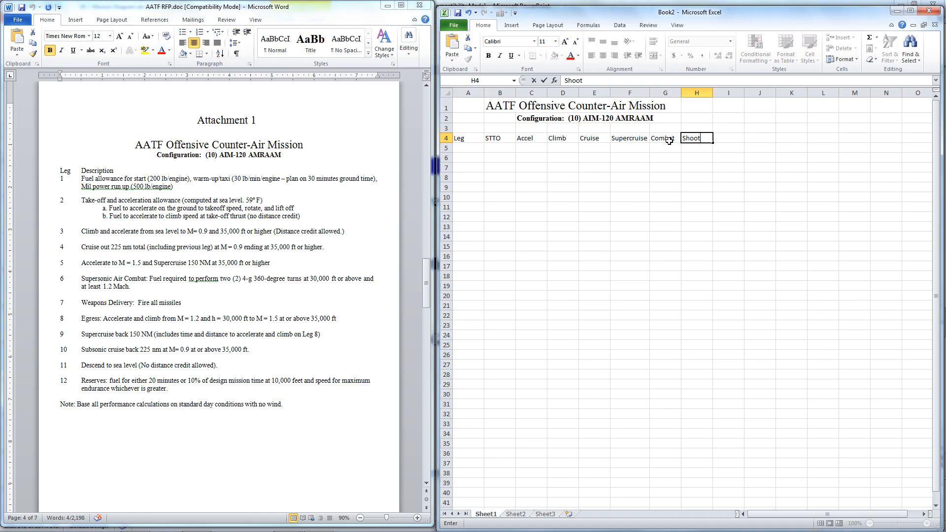
{"action": "key", "text": "Tab"}
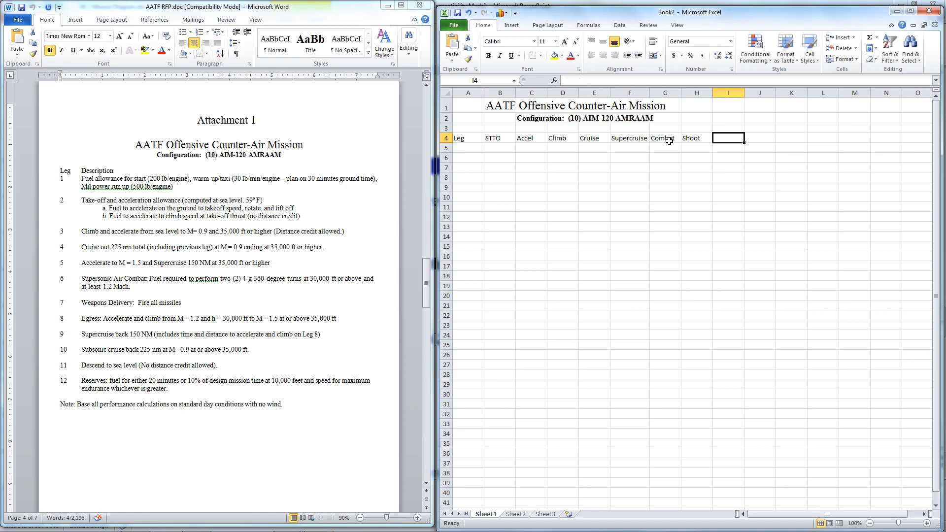
- Enter the leg headers "Egress" in cell I4 and "Supercruise" in cell J4
{"action": "type", "text": "Eg"}
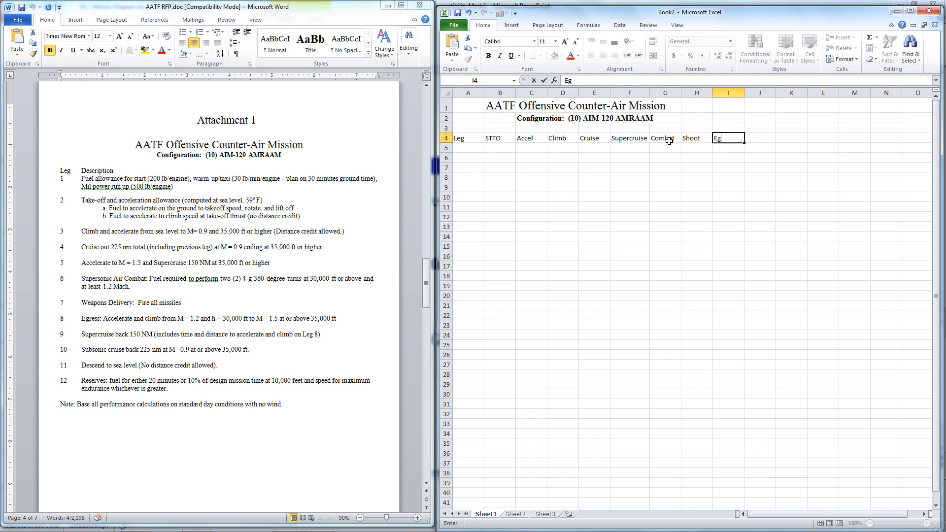
{"action": "type", "text": "ress"}
{"action": "key", "text": "Tab"}
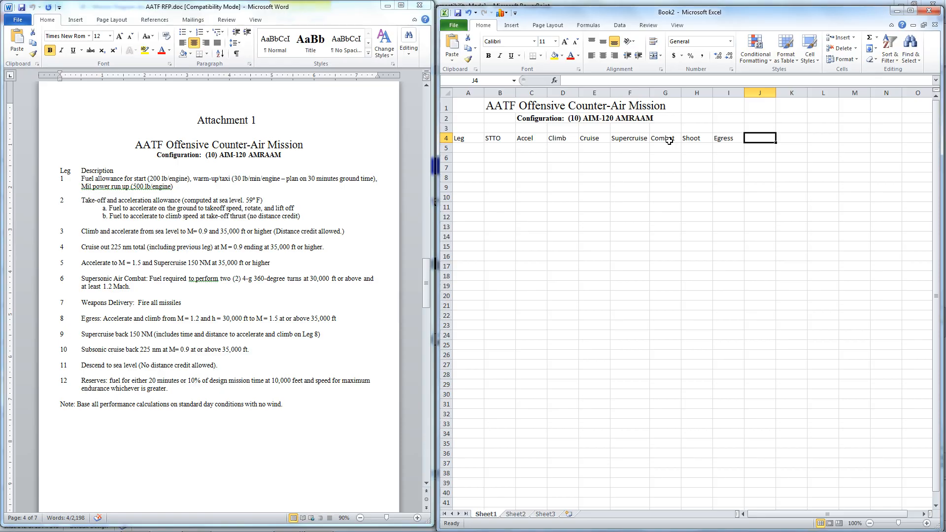
{"action": "type", "text": "Sup"}
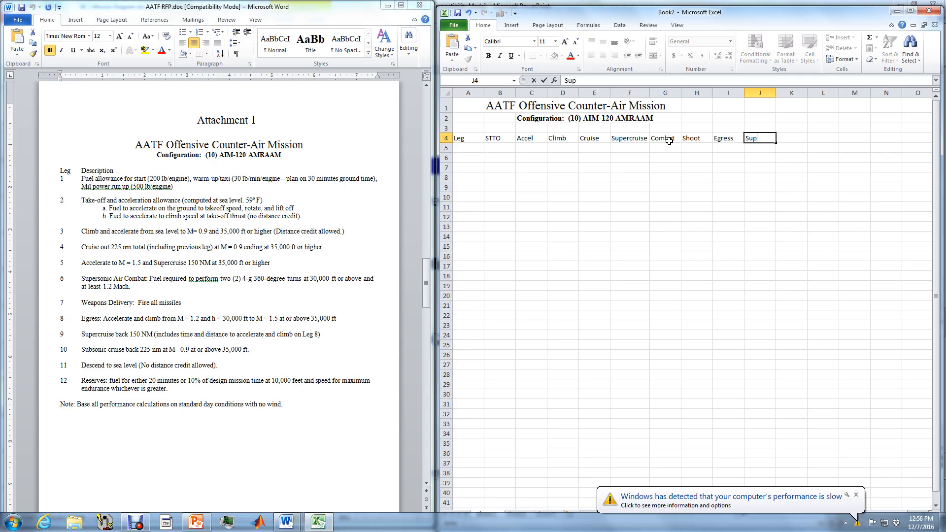
{"action": "type", "text": "ercruise"}
{"action": "key", "text": "Tab"}
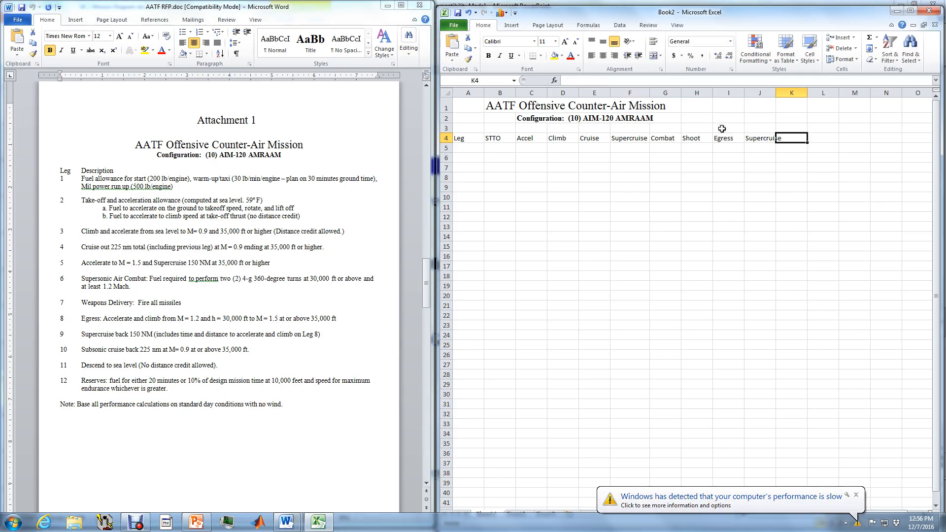
- Fit column J to its "Supercruise" header and enter the leg headers "Cruise" in K4 and "Reserves" in L4
{"action": "double_click", "coordinate": [777, 92]}
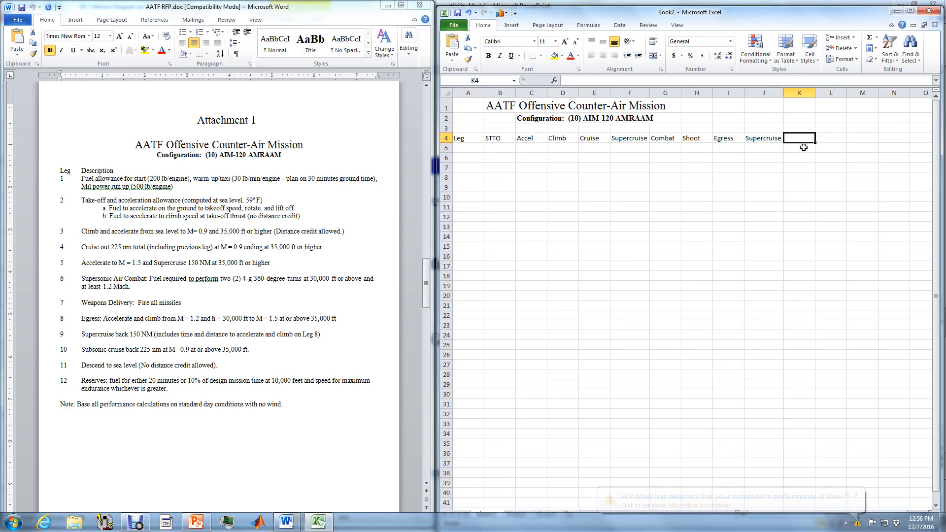
{"action": "type", "text": "Cruise"}
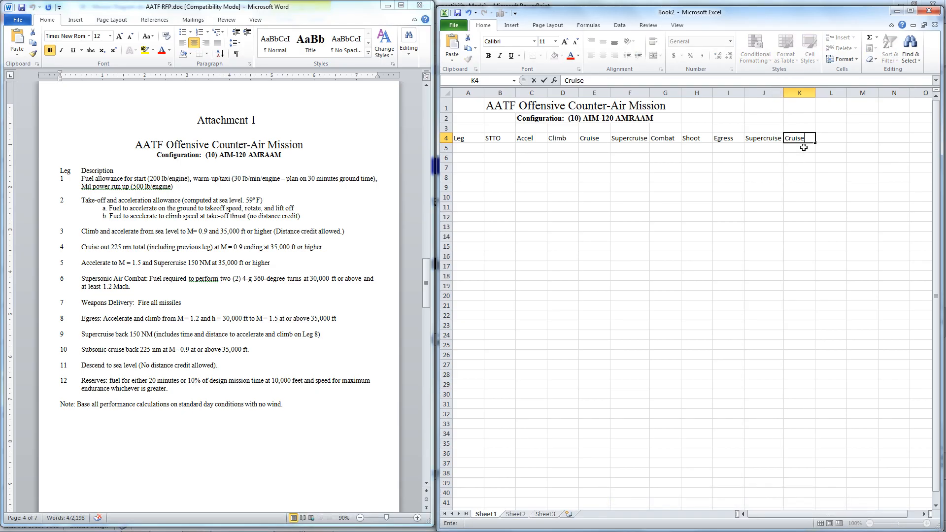
{"action": "key", "text": "Tab"}
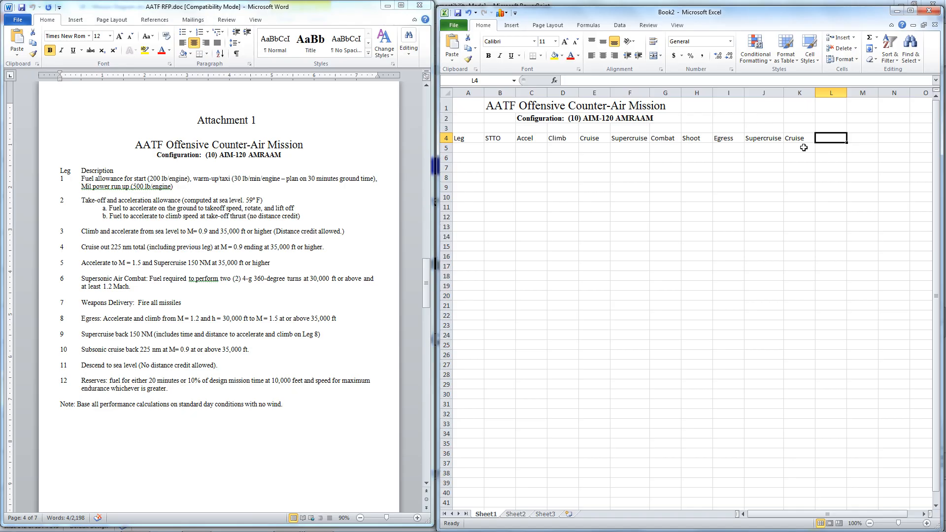
{"action": "type", "text": "Res"}
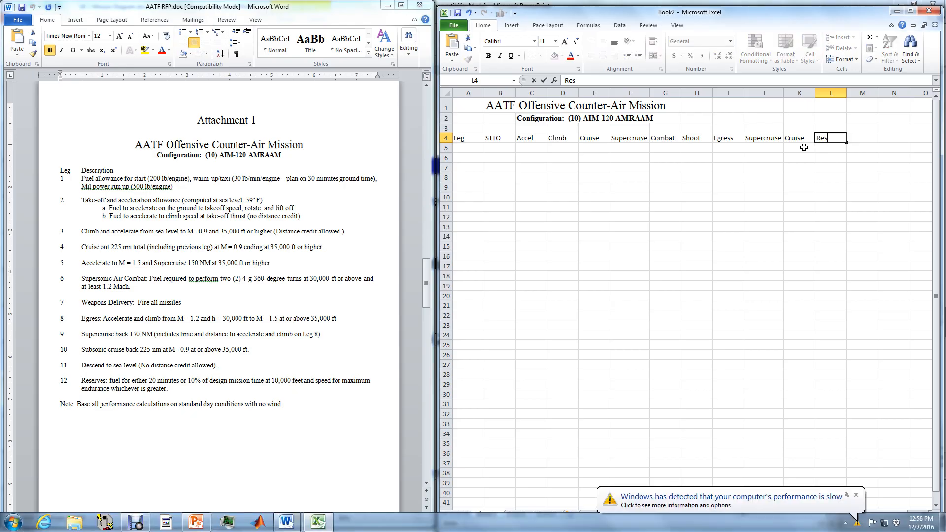
{"action": "type", "text": "erves"}
{"action": "key", "text": "Return"}
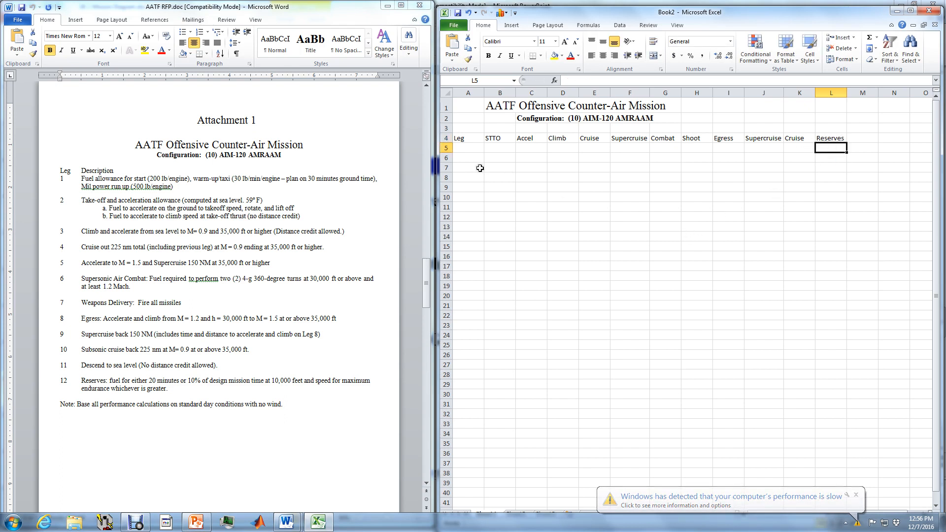
- Switch to the GE 1 Mission Diagram.doc window in Word to consult the table requirements
{"action": "left_click", "coordinate": [471, 148]}
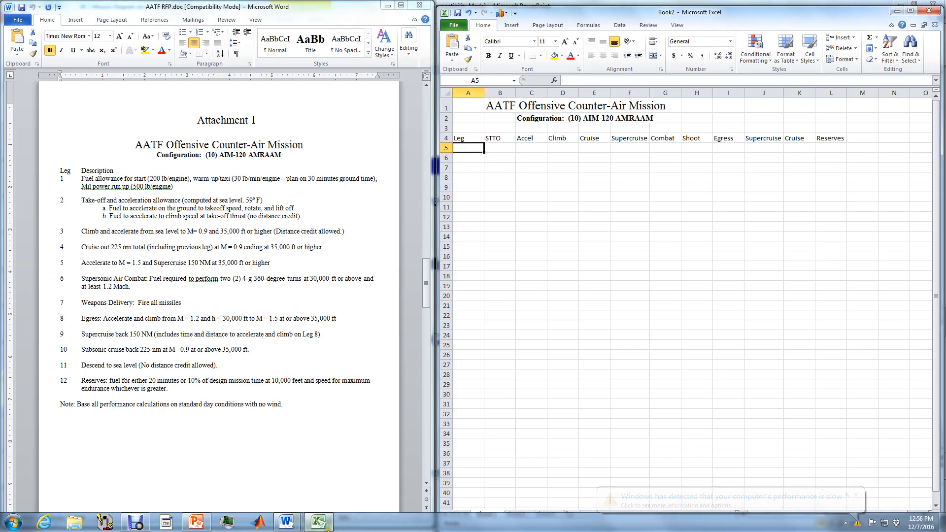
{"action": "mouse_move", "coordinate": [302, 526]}
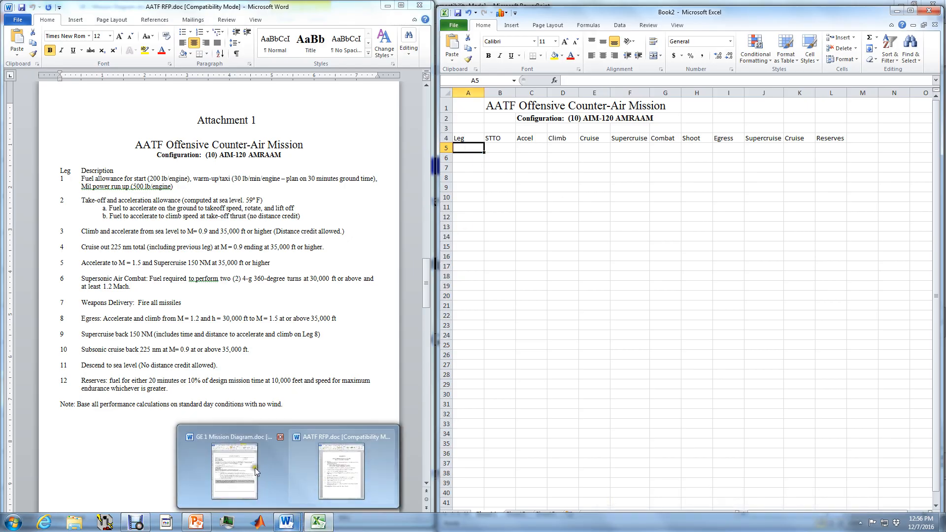
{"action": "left_click", "coordinate": [224, 472]}
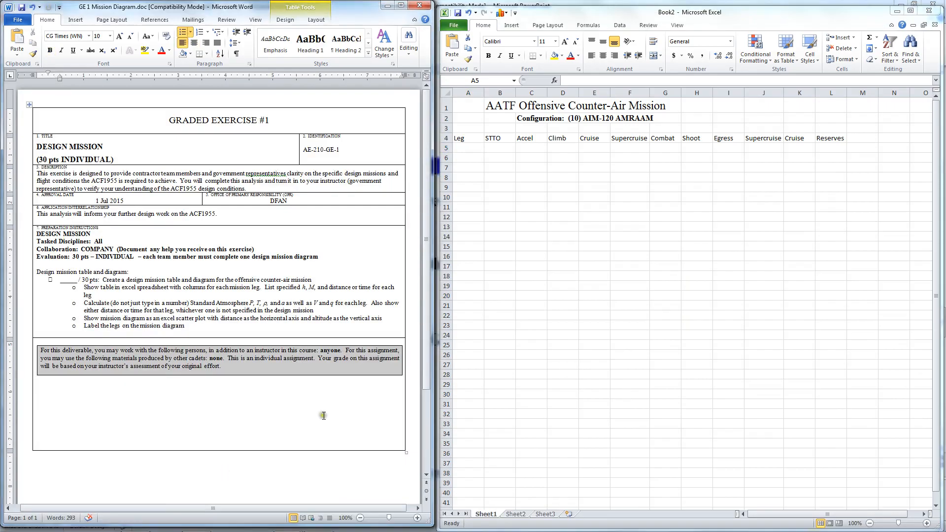
- Enter the row label "Altitude, ft" in cell A5 of the spreadsheet and widen column A to fit it
{"action": "left_click", "coordinate": [465, 149]}
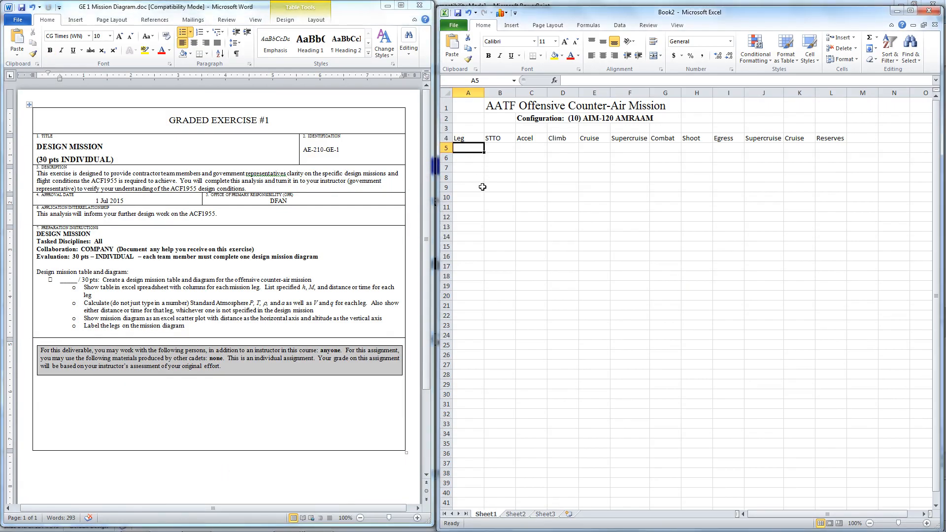
{"action": "type", "text": "Altitud"}
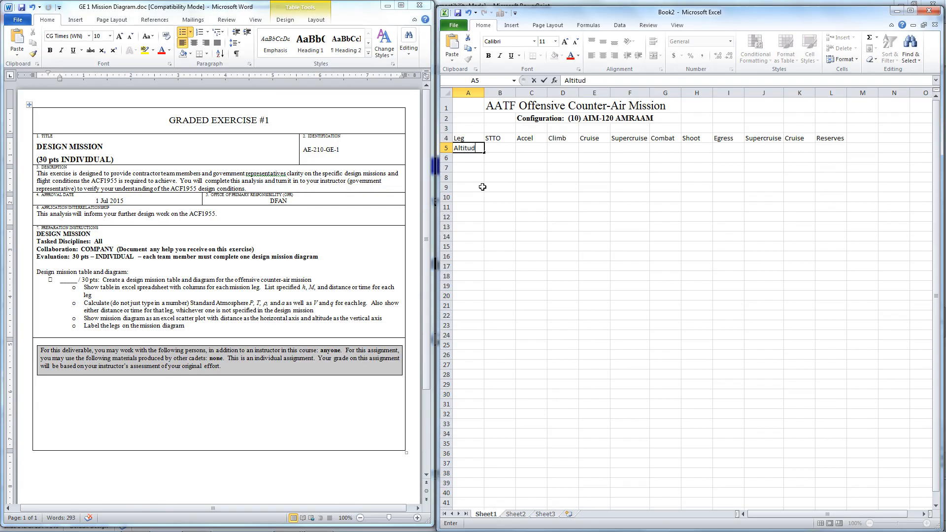
{"action": "type", "text": "e, ftg"}
{"action": "key", "text": "BackSpace"}
{"action": "left_click", "coordinate": [474, 168]}
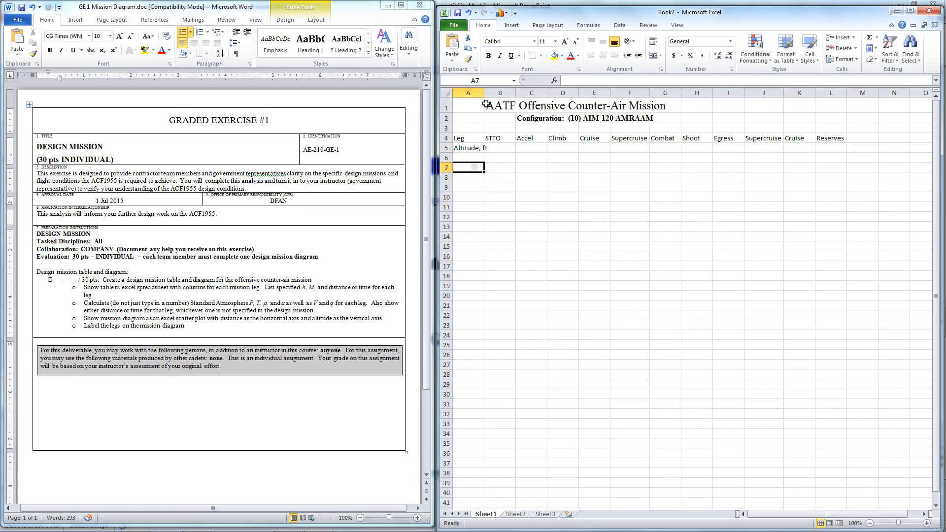
{"action": "double_click", "coordinate": [484, 93]}
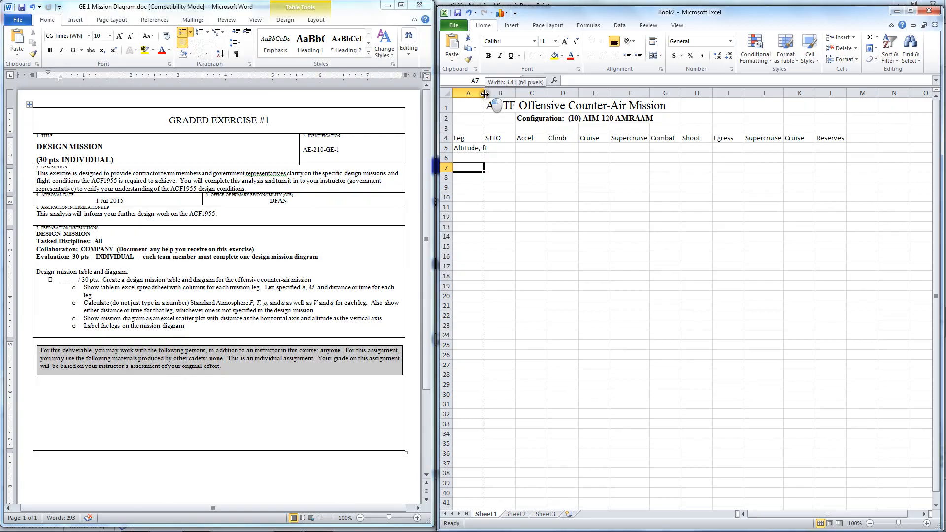
- Enter the row labels "M" in A6 and "Distance, NM" in A7, and refit the width of column A
{"action": "left_click", "coordinate": [465, 155]}
{"action": "type", "text": "M"}
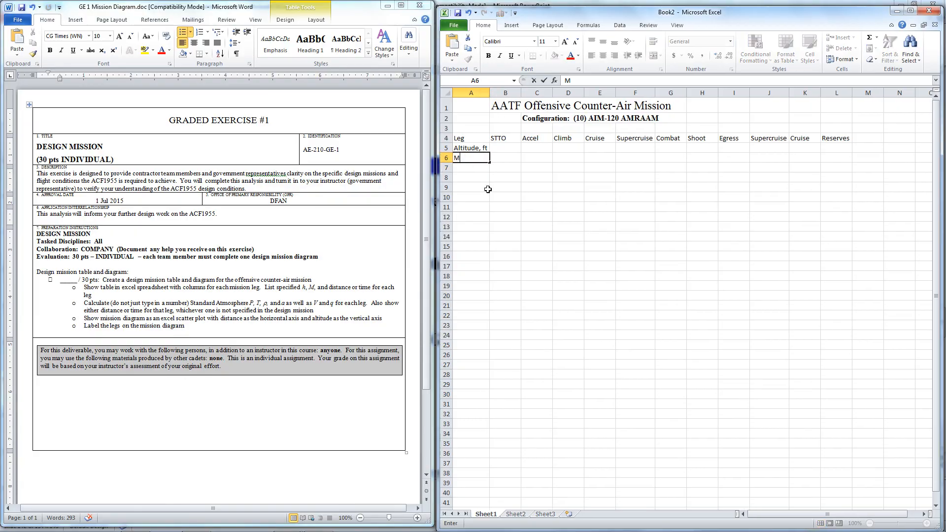
{"action": "key", "text": "Return"}
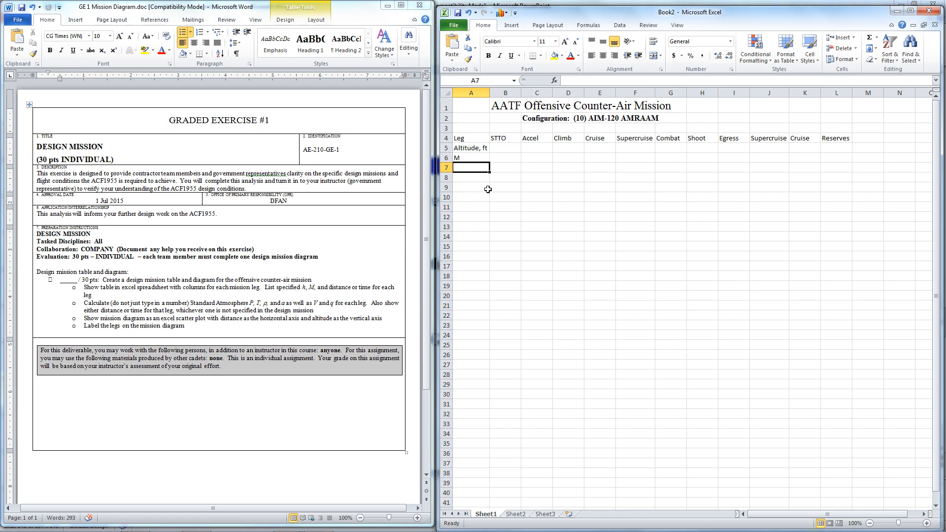
{"action": "type", "text": "Dist"}
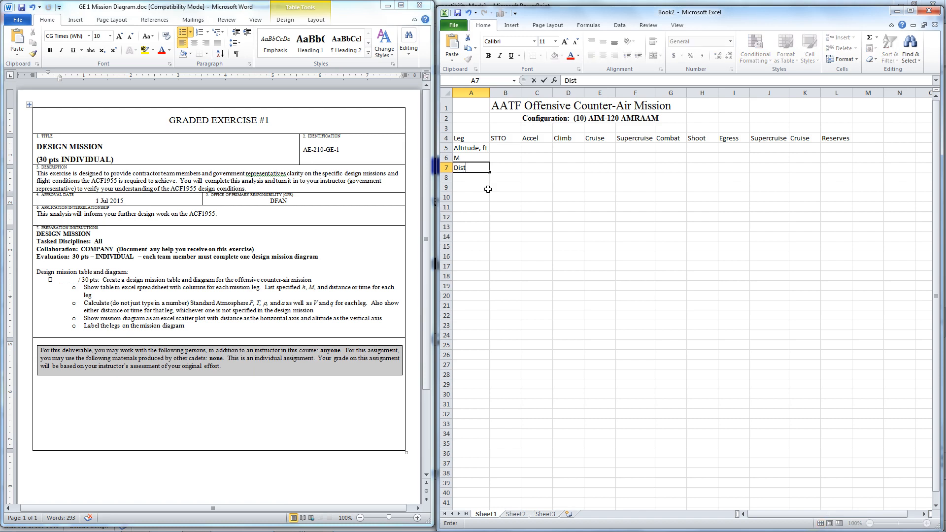
{"action": "type", "text": "ance, NM"}
{"action": "left_click", "coordinate": [481, 114]}
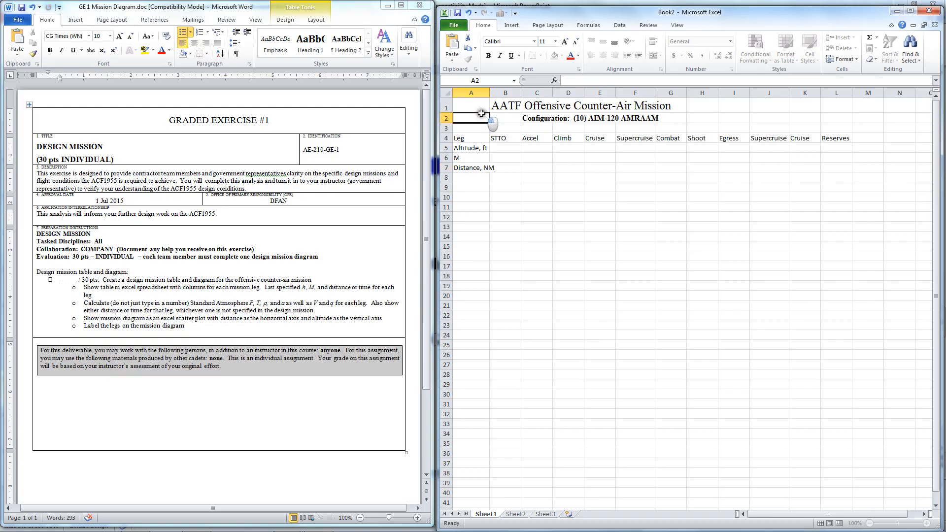
{"action": "double_click", "coordinate": [489, 92]}
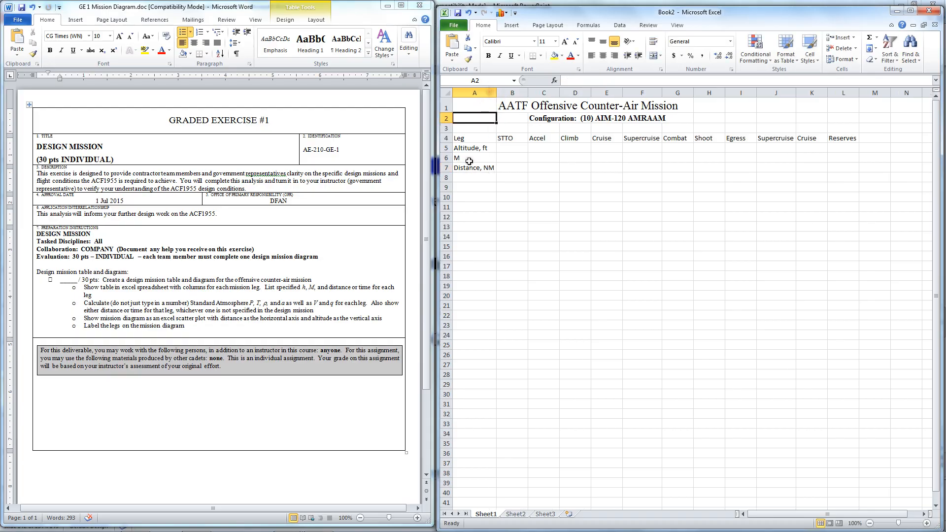
- Enter the row labels "Time, min" in cell A8 and "P, psf" in cell A9
{"action": "left_click", "coordinate": [470, 178]}
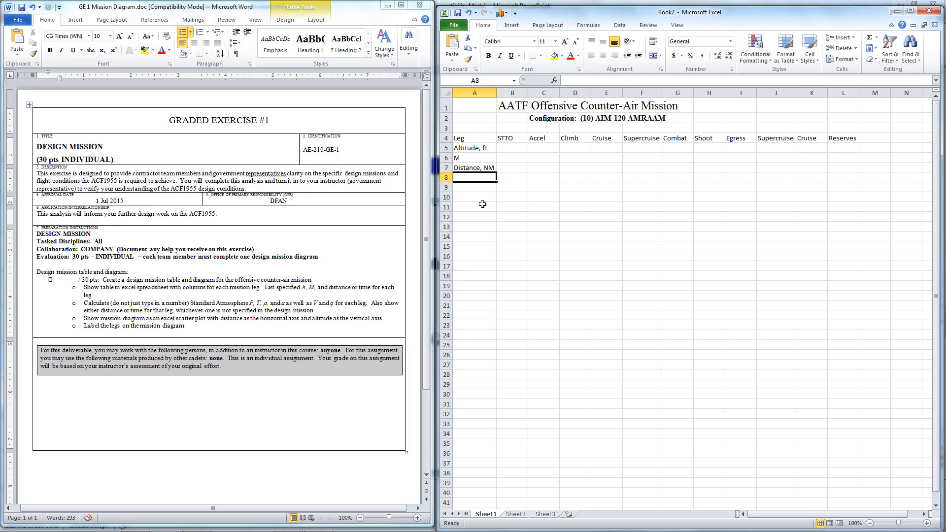
{"action": "type", "text": "Time,"}
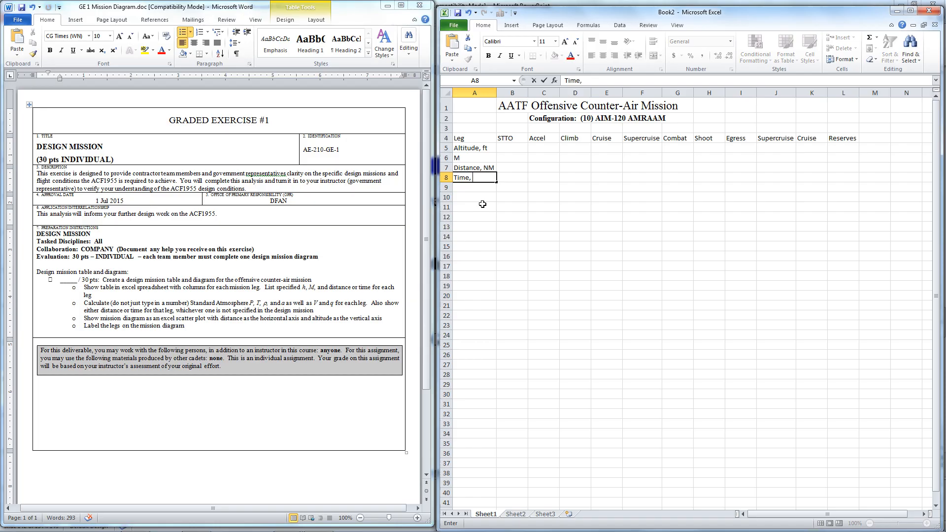
{"action": "type", "text": " min"}
{"action": "key", "text": "Return"}
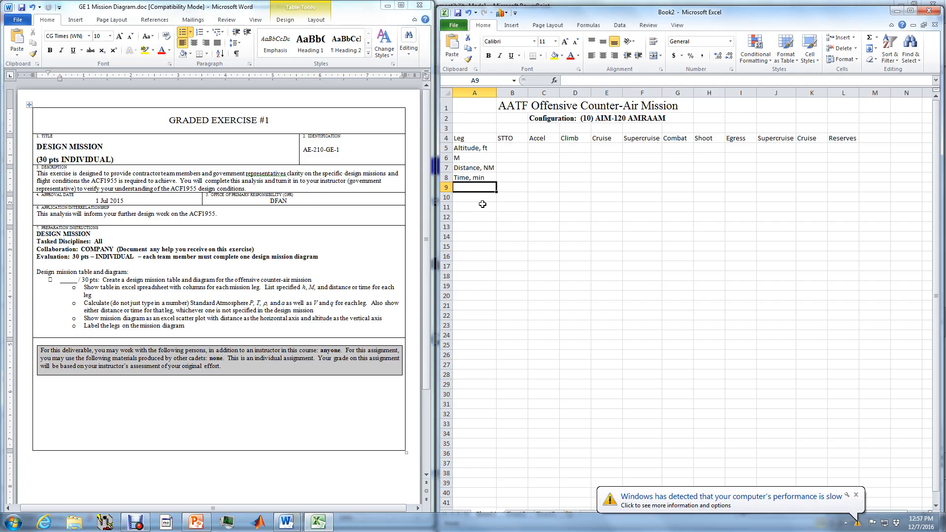
{"action": "type", "text": "P"}
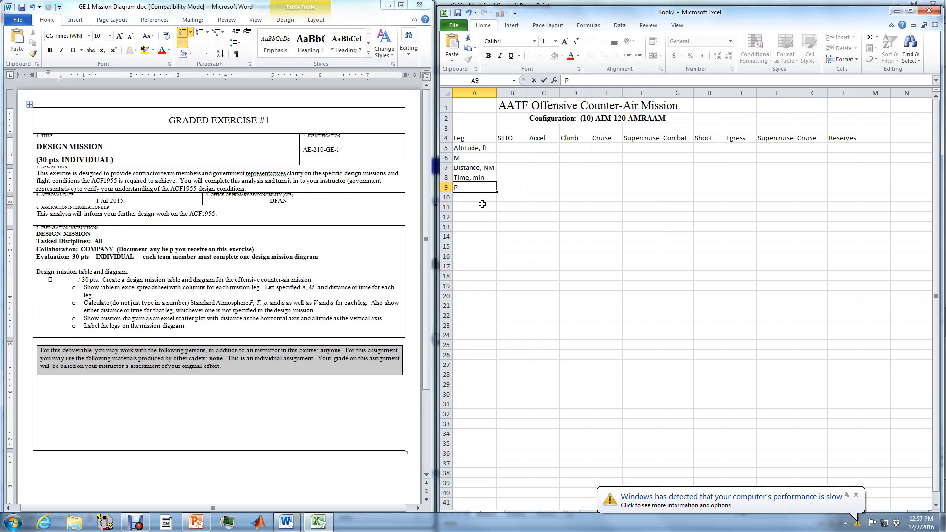
{"action": "type", "text": ", psf"}
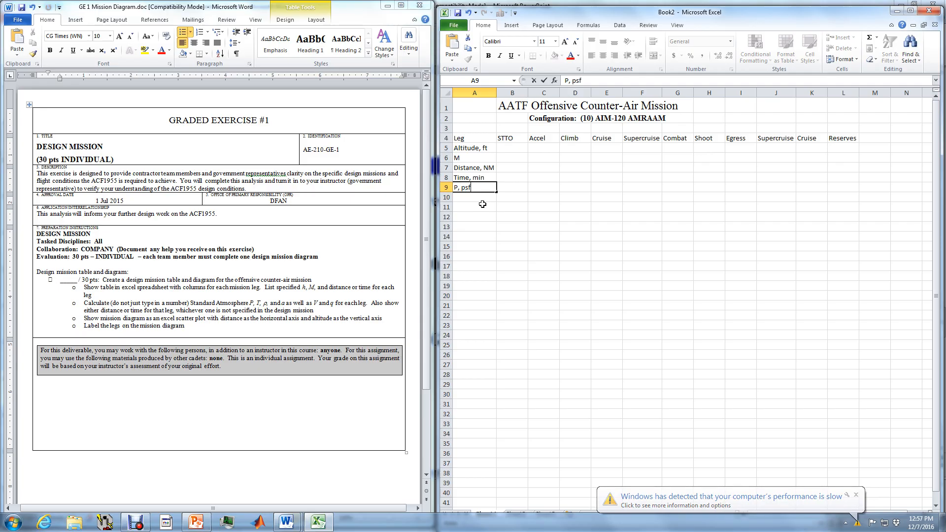
{"action": "key", "text": "Return"}
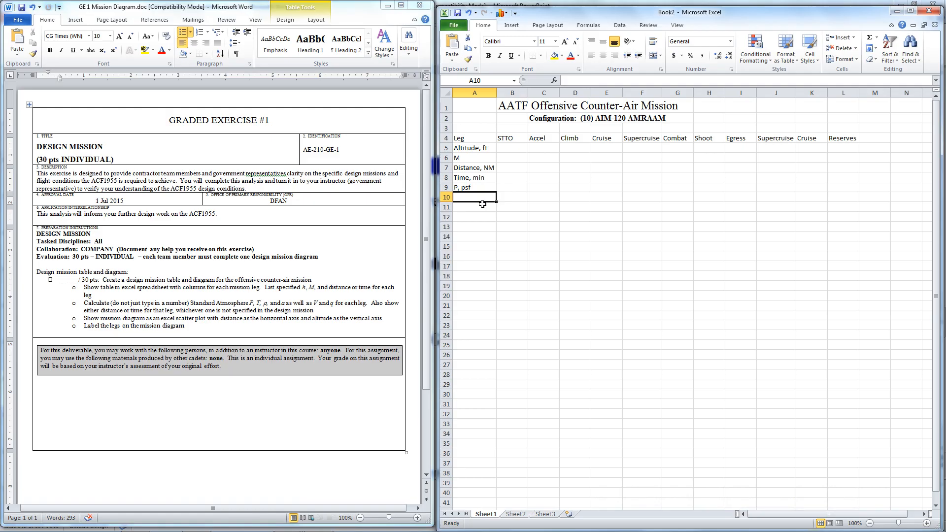
- Enter the row labels "Temp, deg R" in A10 and "Density, slug/ft3" in A11, and autofit column A to them
{"action": "type", "text": "Temp"}
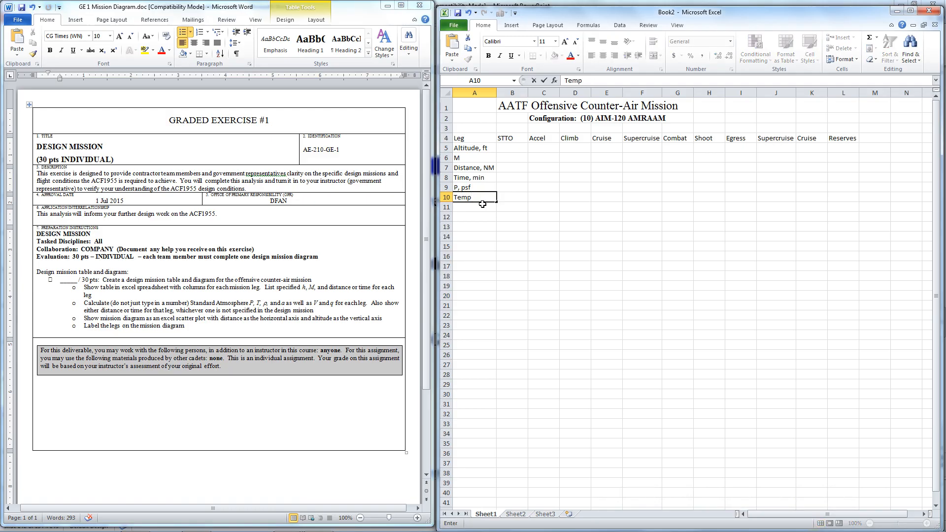
{"action": "type", "text": ", deg R"}
{"action": "key", "text": "Return"}
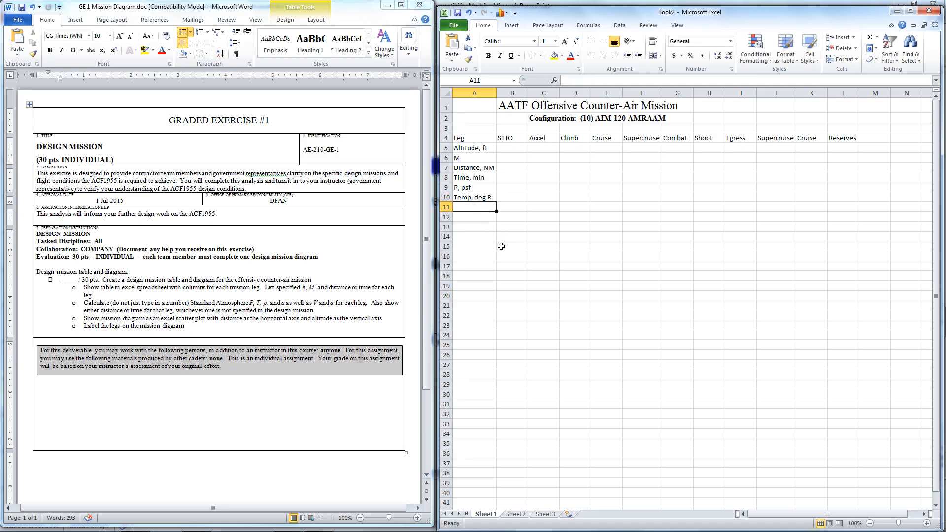
{"action": "type", "text": "Density"}
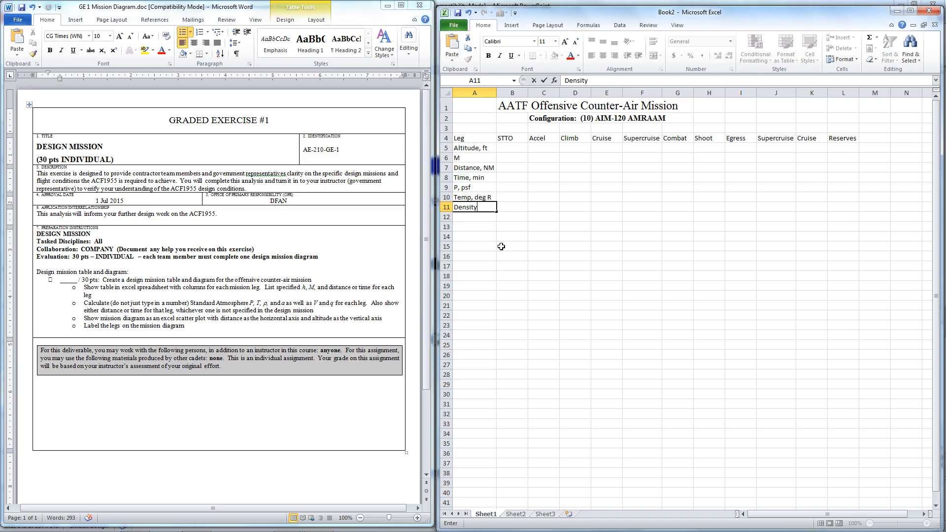
{"action": "type", "text": ", slug/ft3"}
{"action": "left_click", "coordinate": [488, 227]}
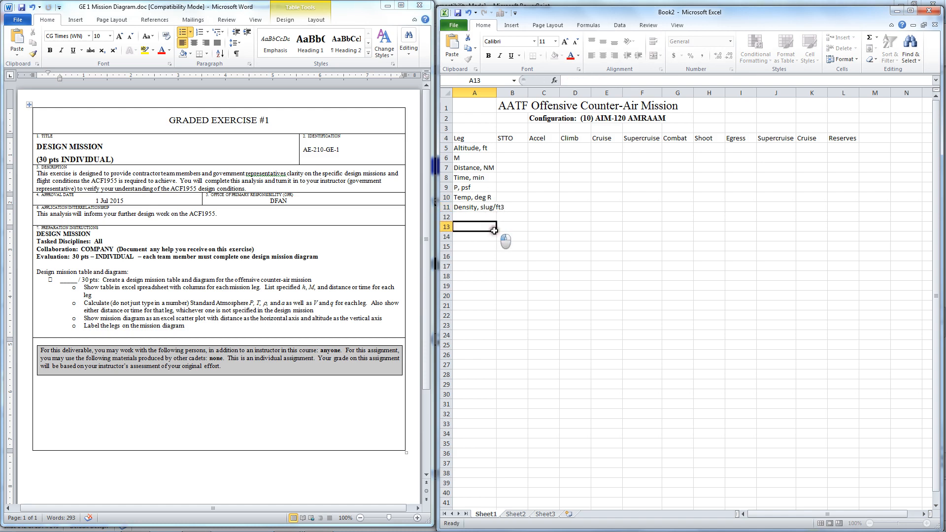
{"action": "double_click", "coordinate": [497, 93]}
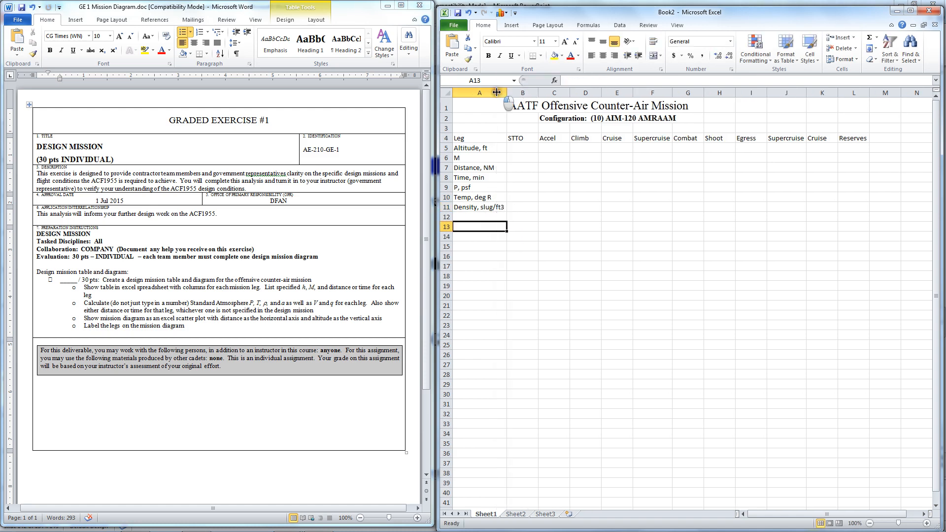
- Format the 3 in the "Density, slug/ft3" label in cell A11 as superscript
{"action": "left_click", "coordinate": [503, 207]}
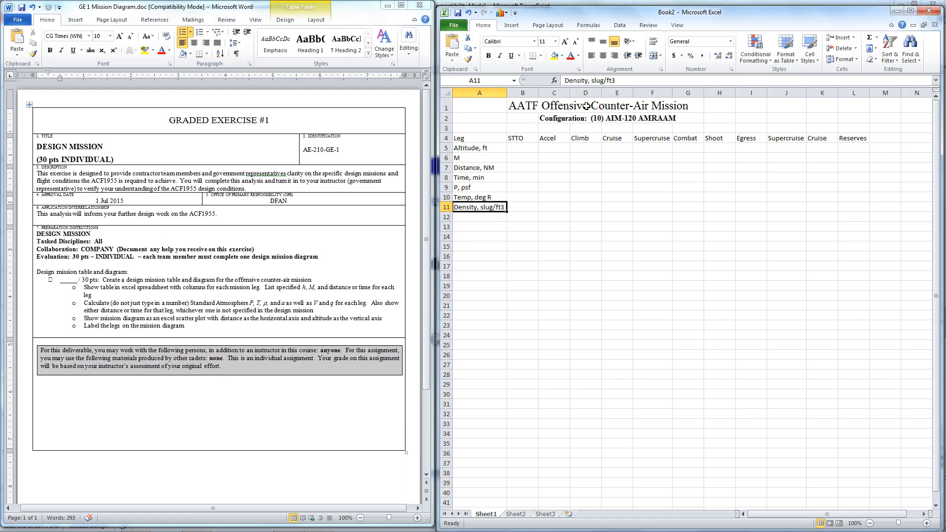
{"action": "left_click", "coordinate": [611, 81]}
{"action": "left_click_drag", "start_coordinate": [611, 80], "coordinate": [615, 80]}
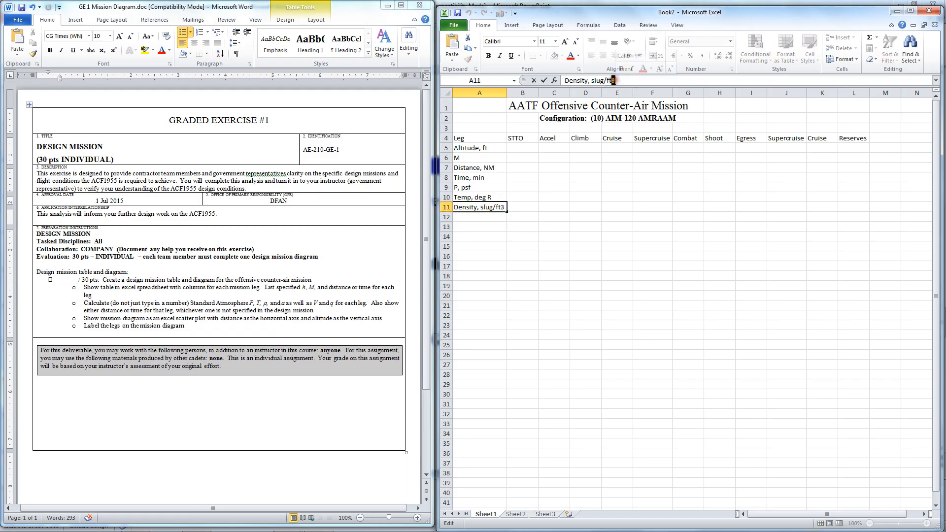
{"action": "right_click", "coordinate": [613, 81]}
{"action": "left_click", "coordinate": [647, 134]}
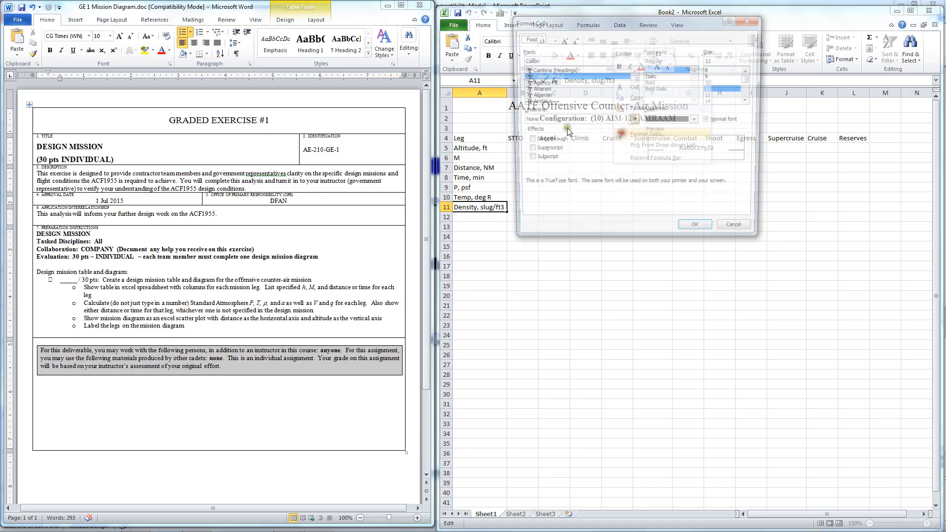
{"action": "left_click", "coordinate": [528, 150]}
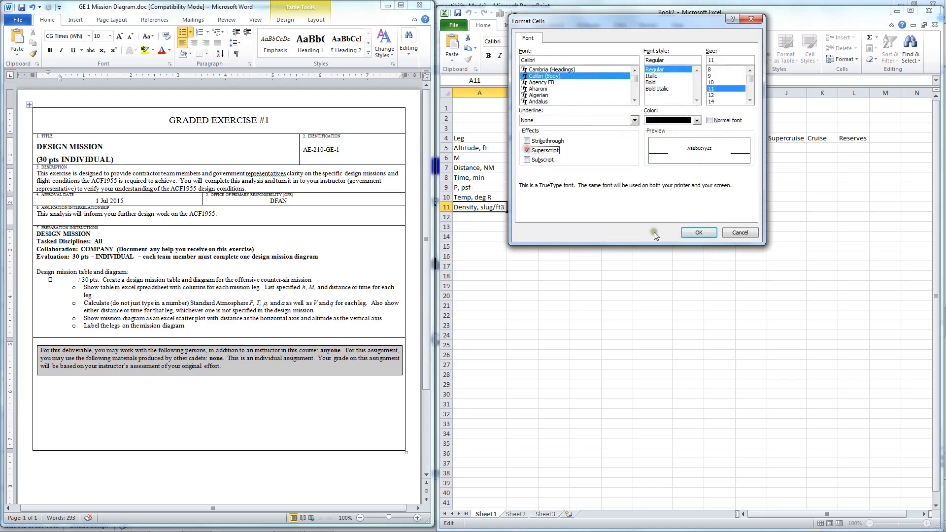
{"action": "left_click", "coordinate": [690, 232]}
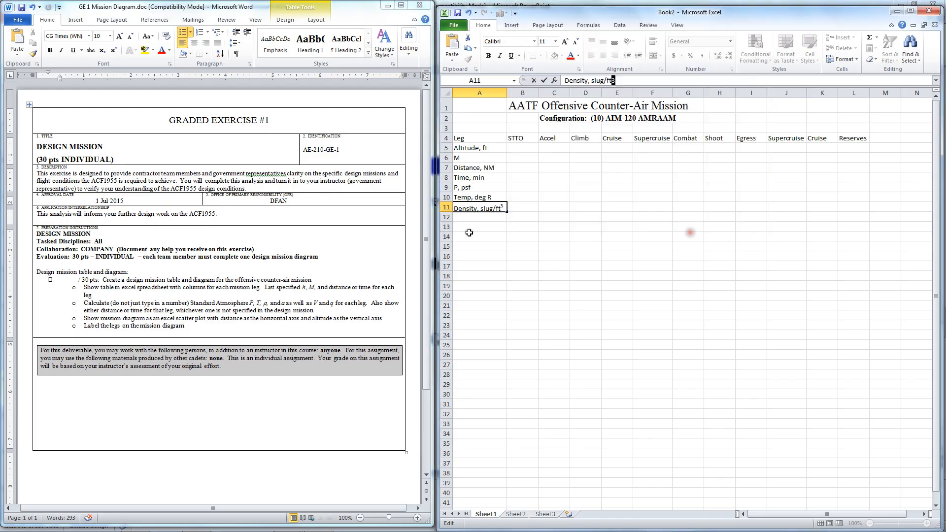
{"action": "left_click", "coordinate": [517, 209]}
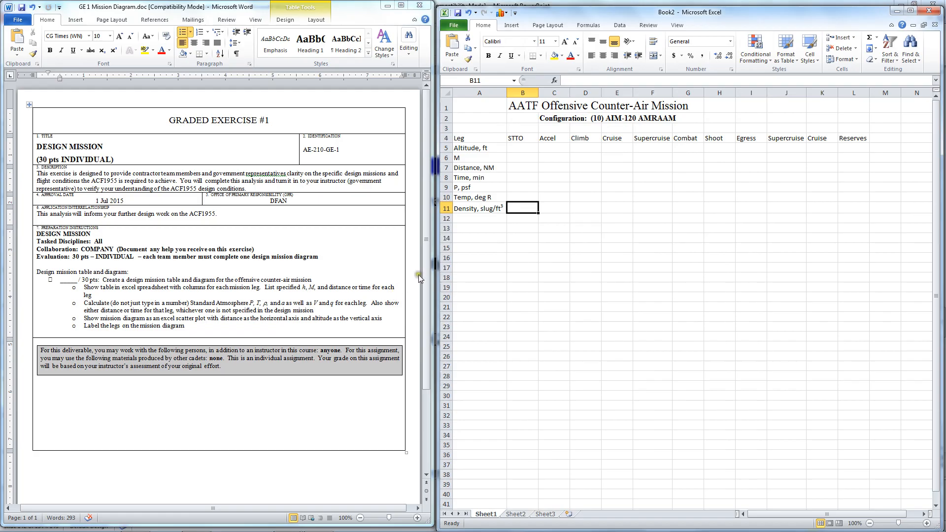
{"action": "left_click", "coordinate": [467, 219]}
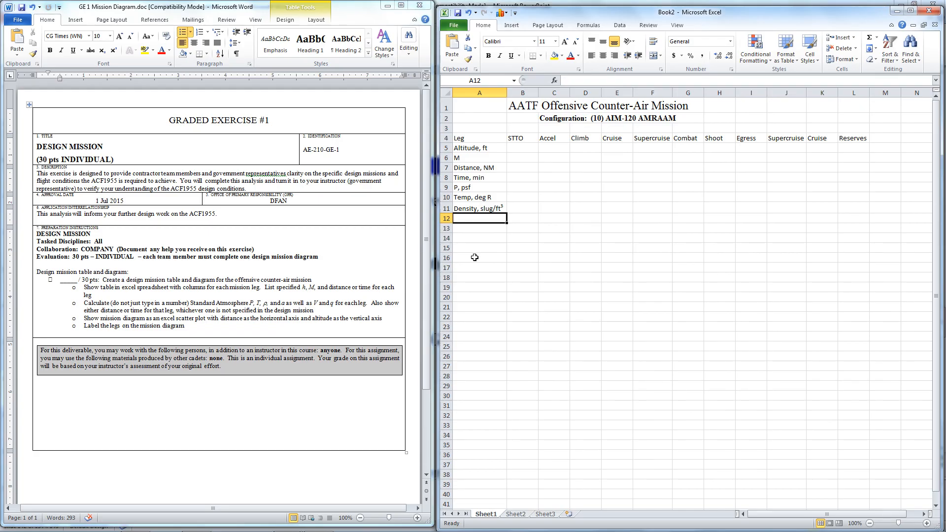
- Enter the row labels "a, ft/s", "V, ft/s" and "q, psf" in cells A12 to A14
{"action": "type", "text": "a, ft"}
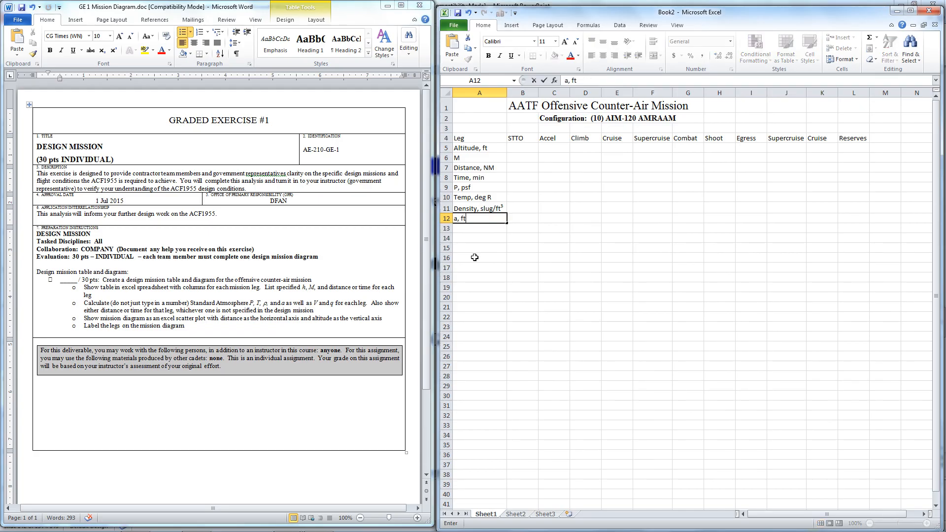
{"action": "type", "text": "/s"}
{"action": "key", "text": "Return"}
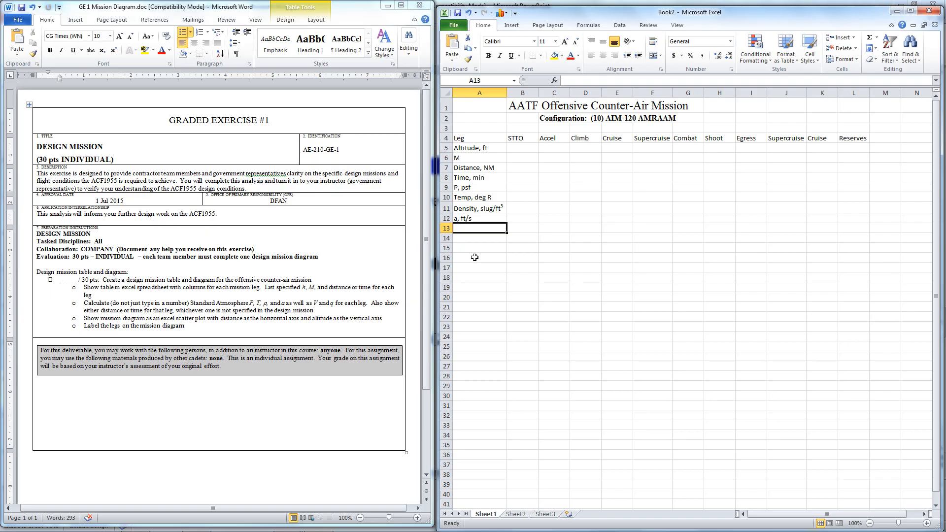
{"action": "type", "text": "V"}
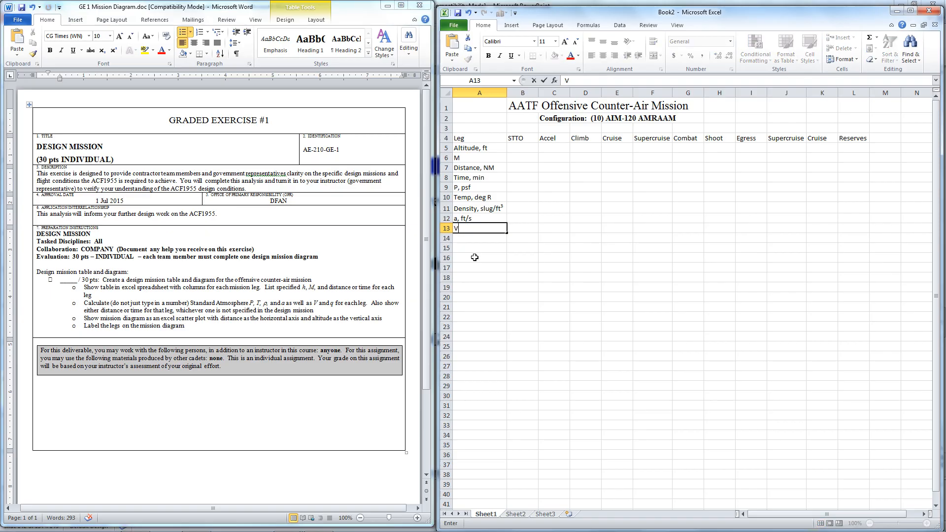
{"action": "type", "text": ", ft/s"}
{"action": "key", "text": "Return"}
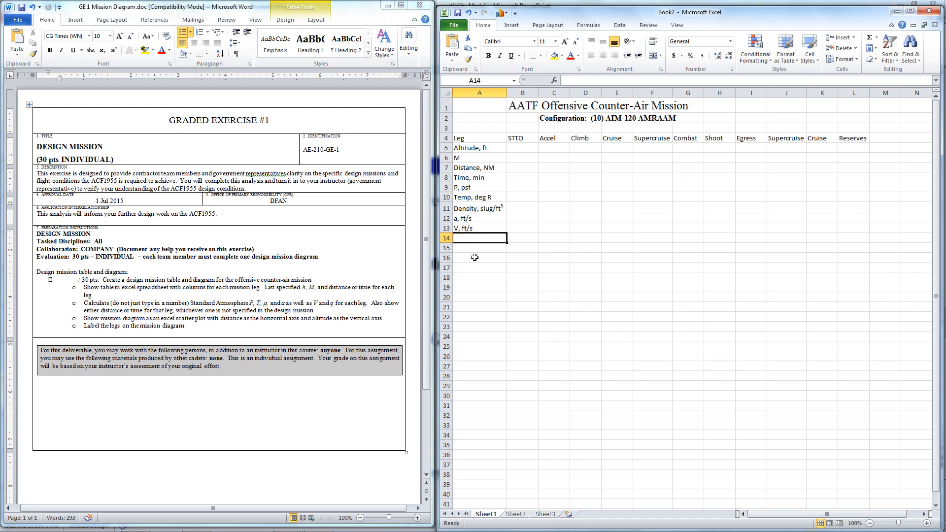
{"action": "type", "text": "q,"}
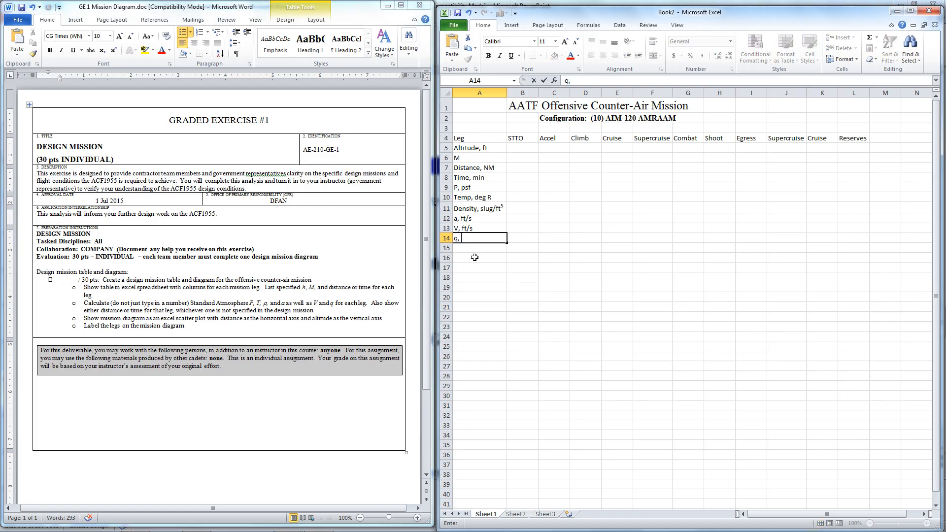
{"action": "type", "text": " psf"}
{"action": "key", "text": "Return"}
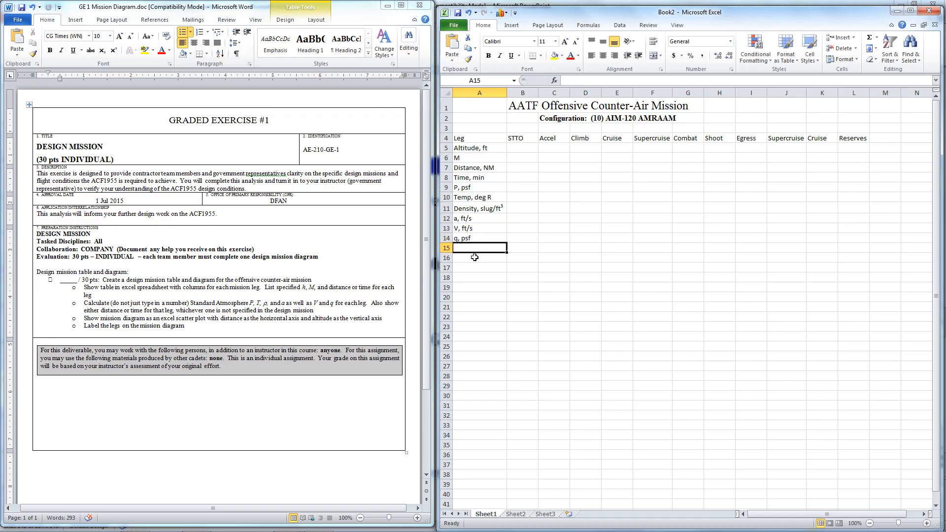
- Enter the row label "g, ft/s2" in cell A15 with the 2 formatted as superscript
{"action": "type", "text": "g,"}
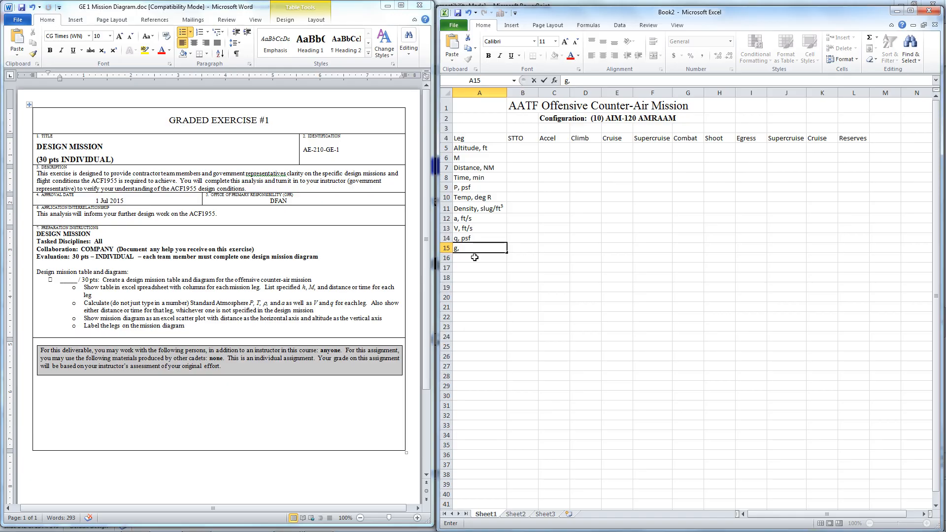
{"action": "type", "text": " ft/s2"}
{"action": "left_click_drag", "start_coordinate": [475, 248], "coordinate": [472, 248]}
{"action": "right_click", "coordinate": [477, 250]}
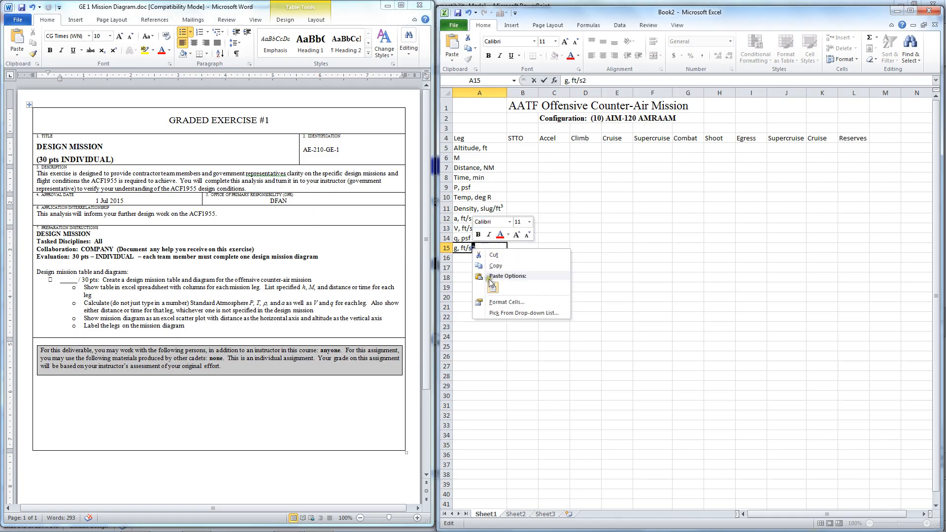
{"action": "left_click", "coordinate": [512, 298]}
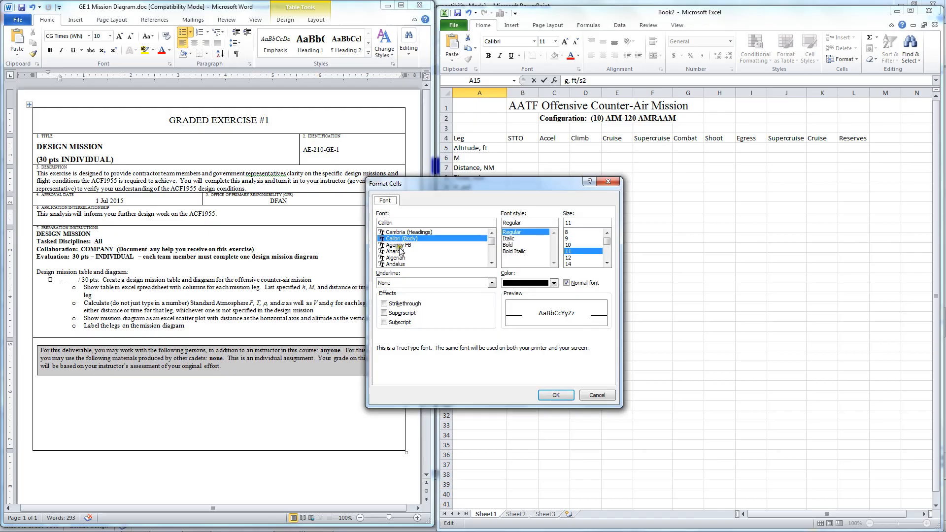
{"action": "left_click", "coordinate": [384, 312]}
{"action": "left_click", "coordinate": [555, 395]}
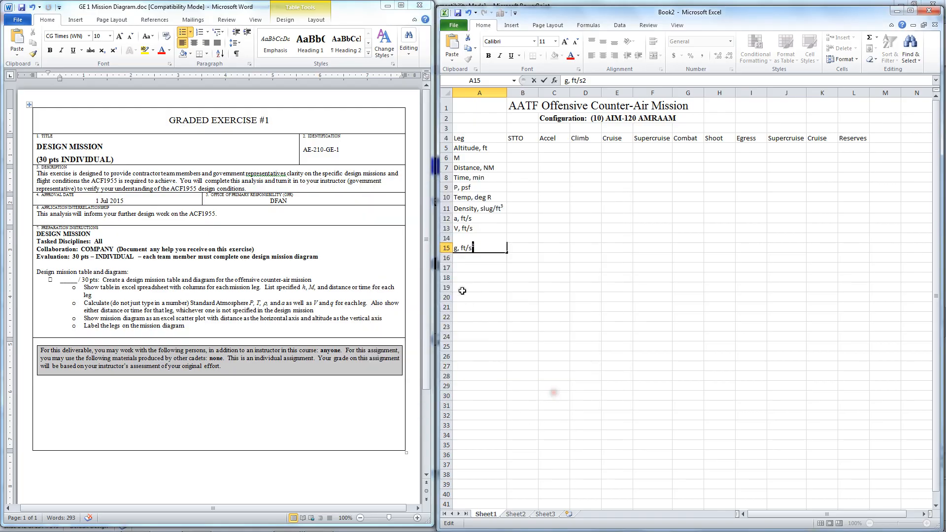
{"action": "left_click", "coordinate": [532, 241]}
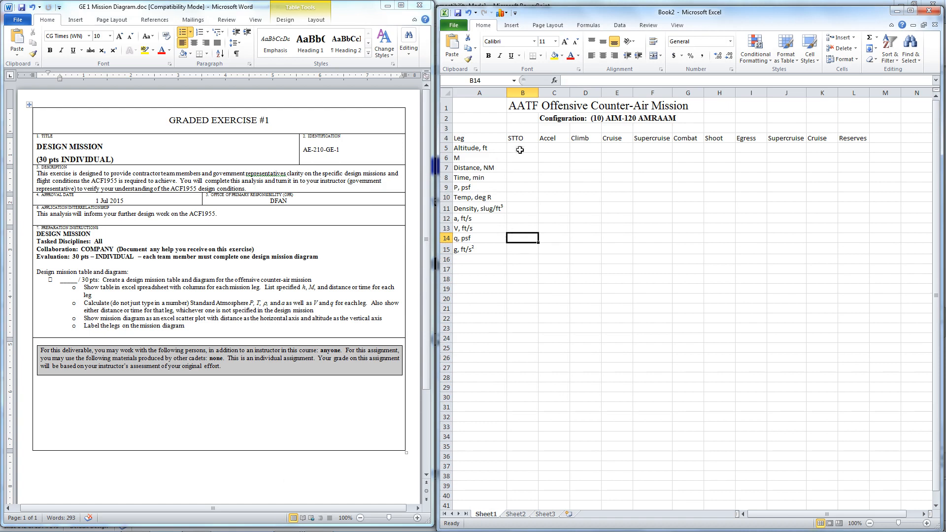
- Switch to the AATF RFP.doc window in Word to show the mission leg descriptions
{"action": "mouse_move", "coordinate": [188, 525]}
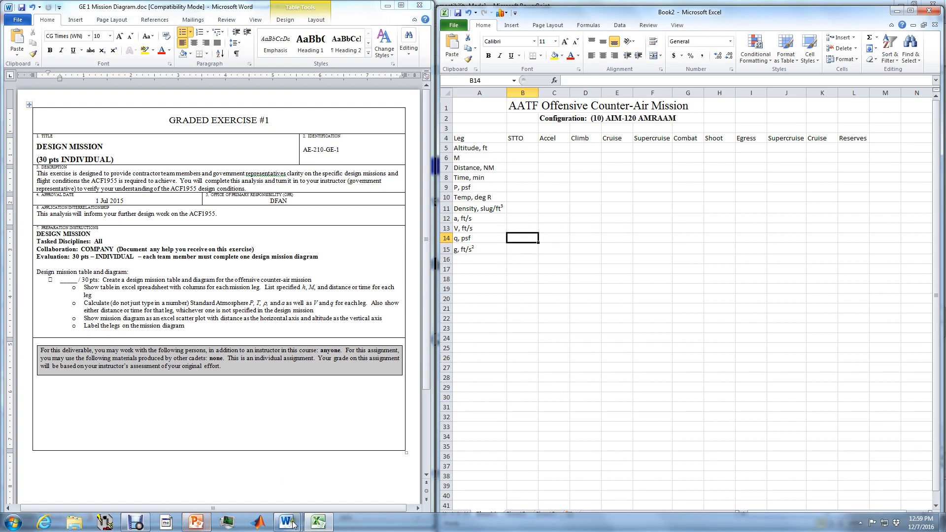
{"action": "mouse_move", "coordinate": [290, 522]}
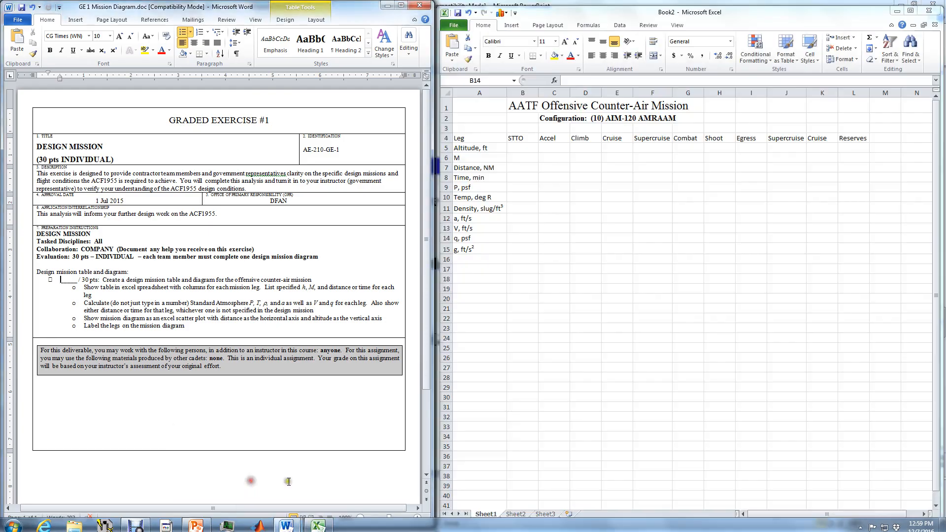
{"action": "left_click", "coordinate": [251, 485]}
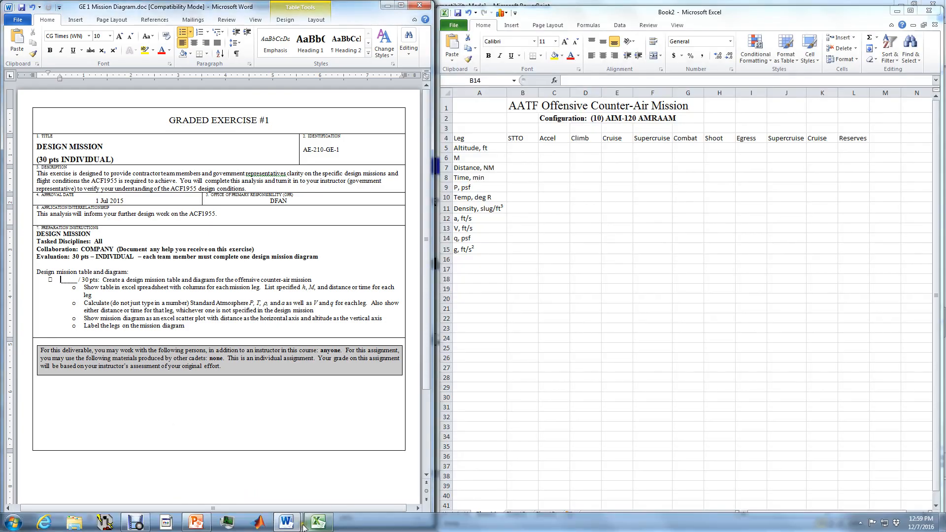
{"action": "mouse_move", "coordinate": [295, 523]}
{"action": "left_click", "coordinate": [330, 467]}
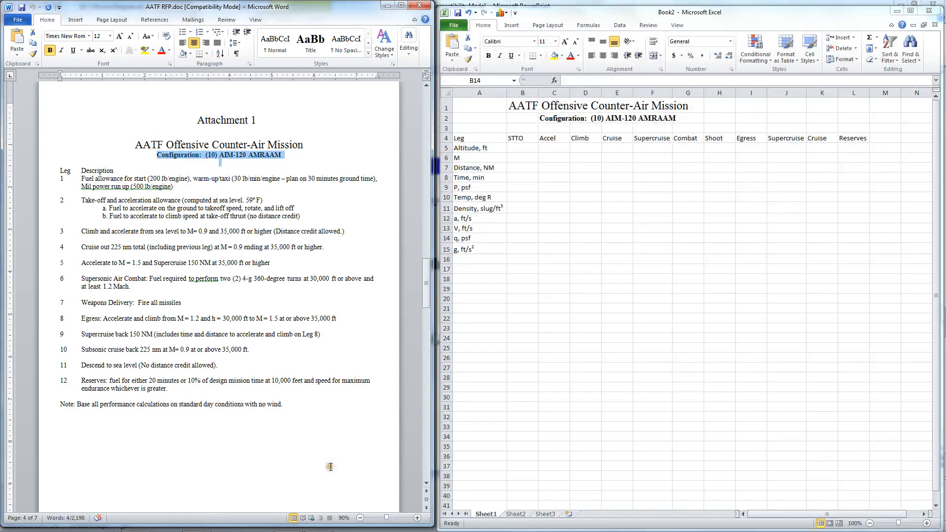
- In the spreadsheet's STTO column, enter an altitude of 0 in B5 and a Mach number of 0.2 in B6
{"action": "left_click", "coordinate": [528, 150]}
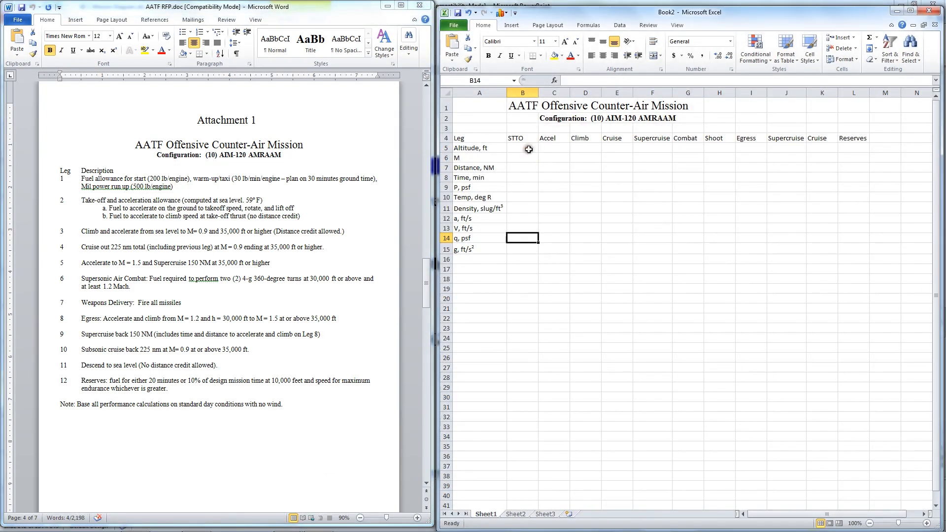
{"action": "left_click", "coordinate": [528, 149]}
{"action": "type", "text": "0"}
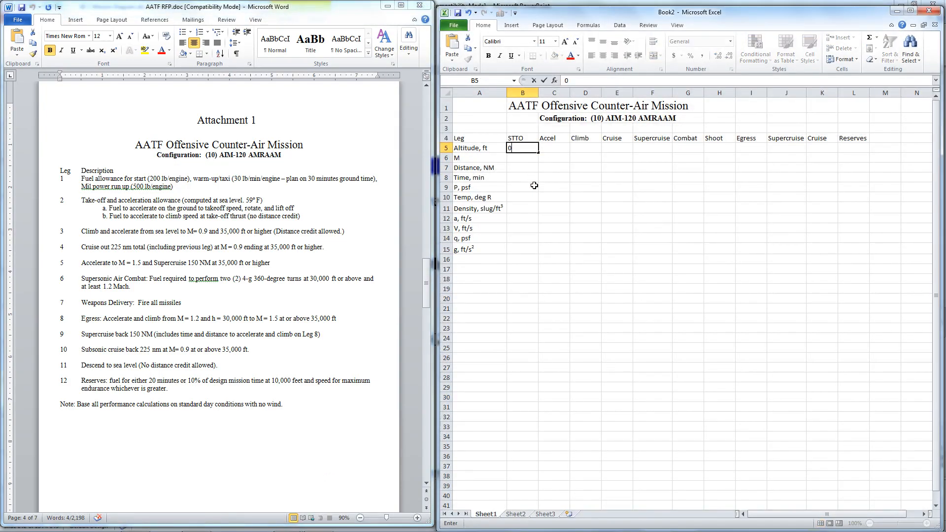
{"action": "key", "text": "Return"}
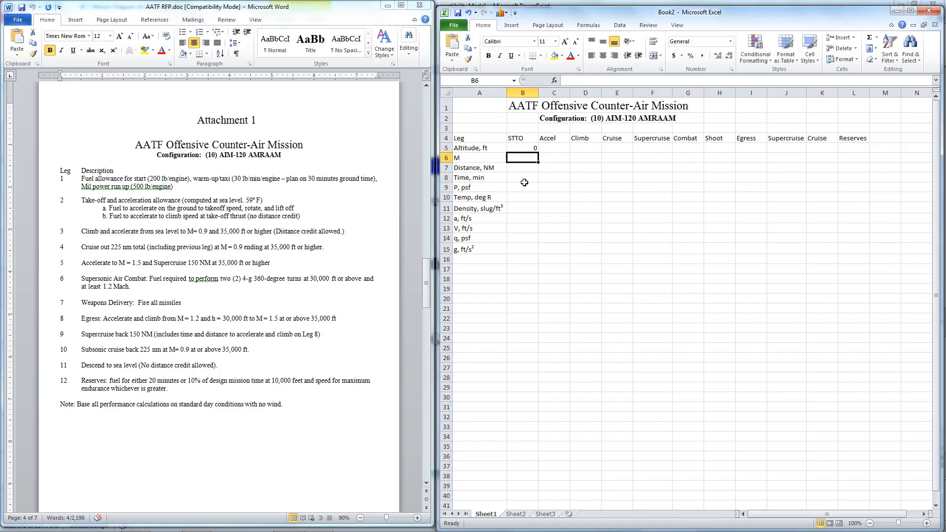
{"action": "type", "text": ".2"}
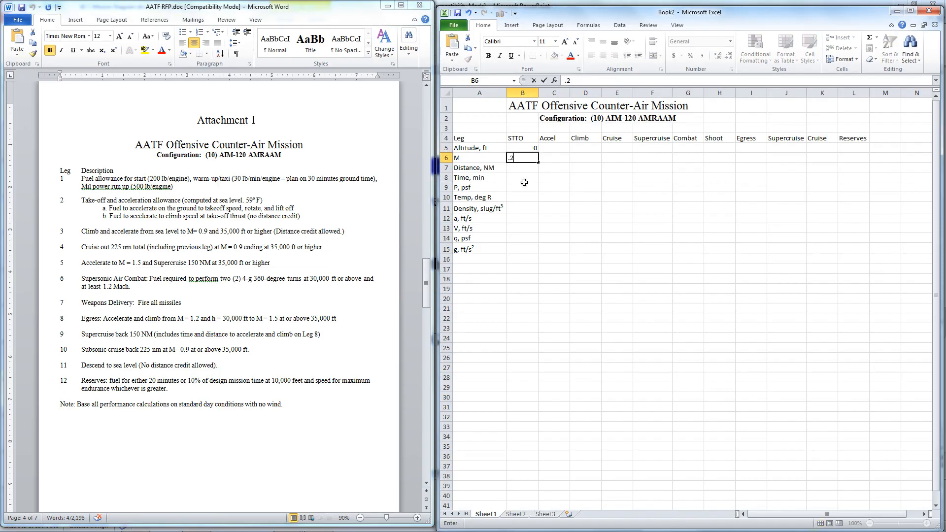
{"action": "left_click", "coordinate": [550, 147]}
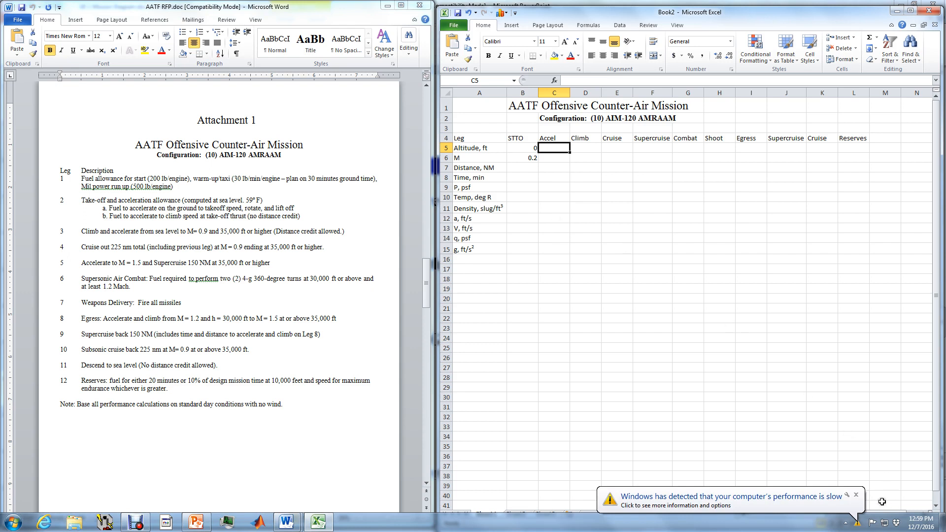
- Dismiss the Windows performance notification and enter altitude 0 and Mach 0.9 for the Accel leg in C5 and C6
{"action": "left_click", "coordinate": [854, 496]}
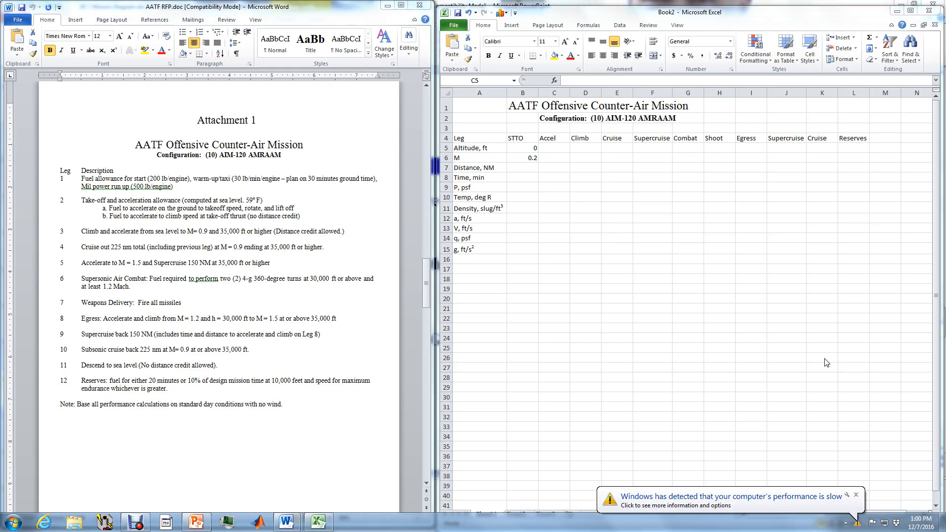
{"action": "left_click", "coordinate": [554, 149]}
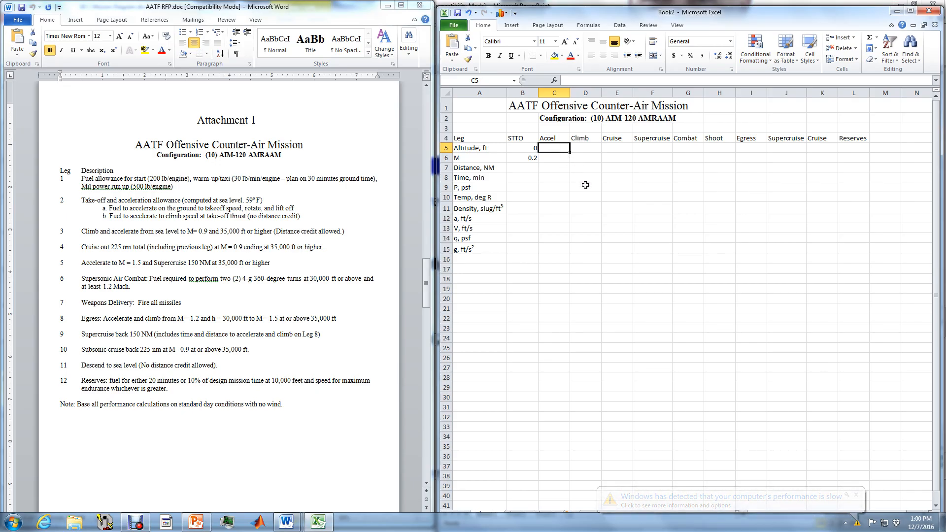
{"action": "type", "text": "0"}
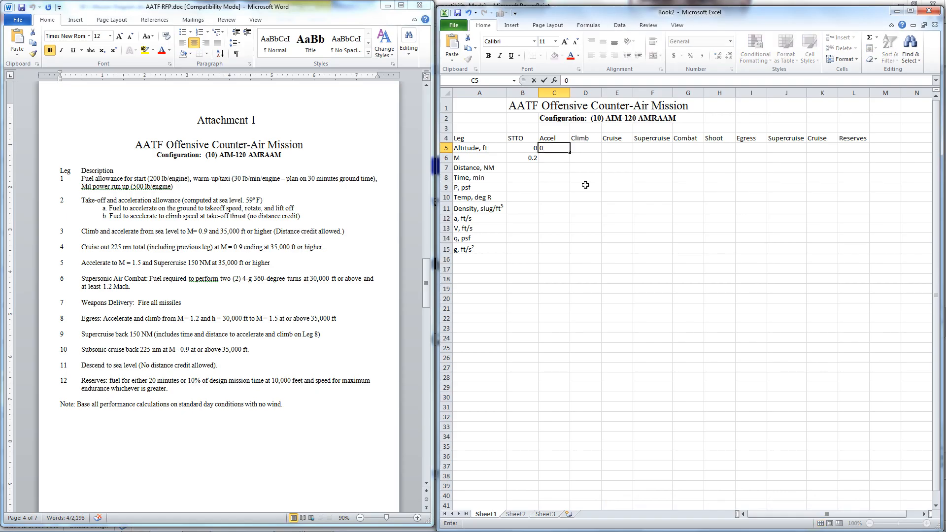
{"action": "key", "text": "Return"}
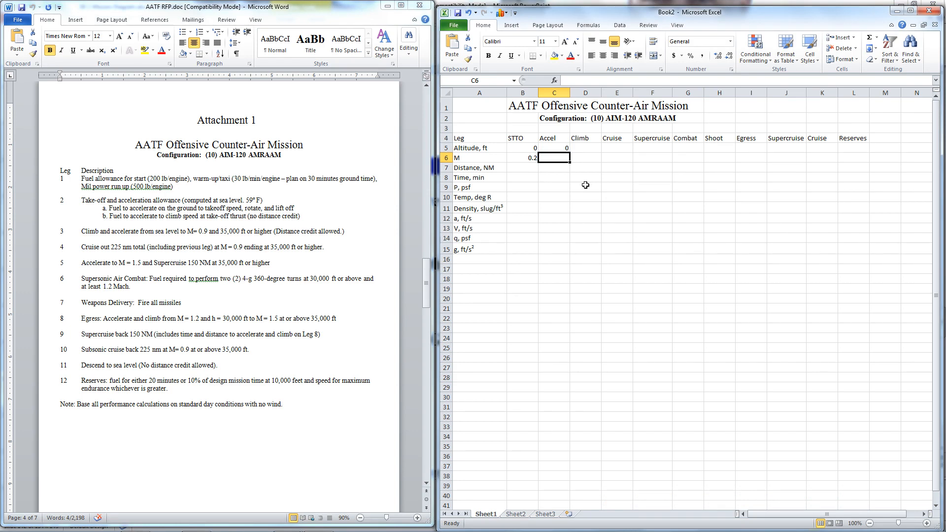
{"action": "type", "text": ".9"}
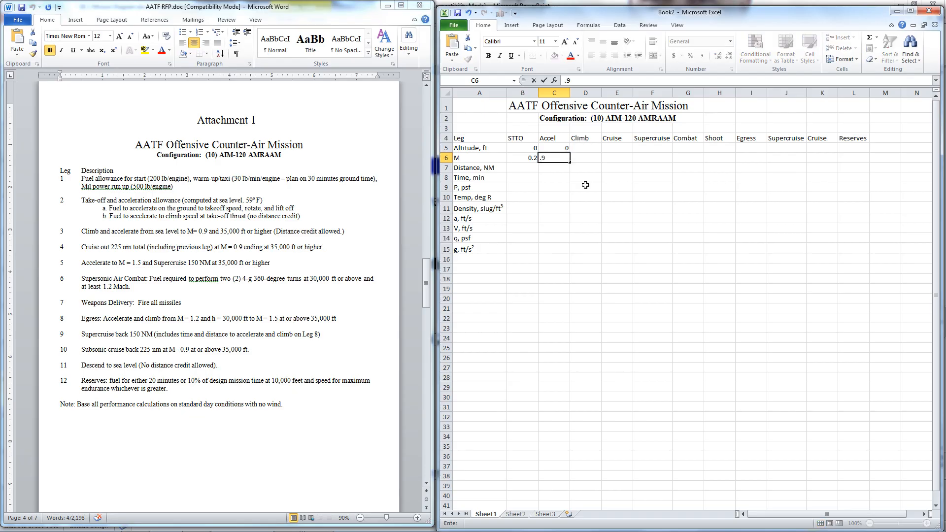
{"action": "key", "text": "Tab"}
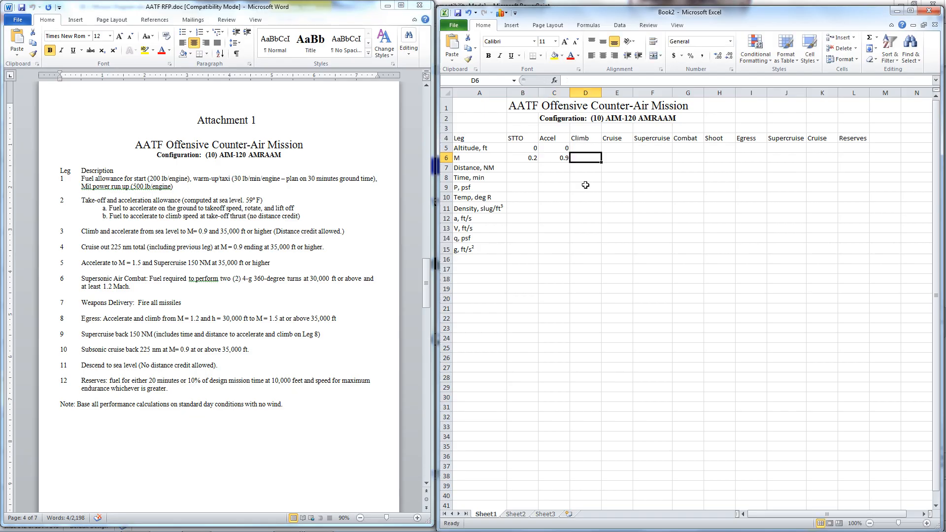
- Enter an altitude of 17,500 in D5 and a Mach number of 0.9 in D6 for the Climb leg
{"action": "key", "text": "Up"}
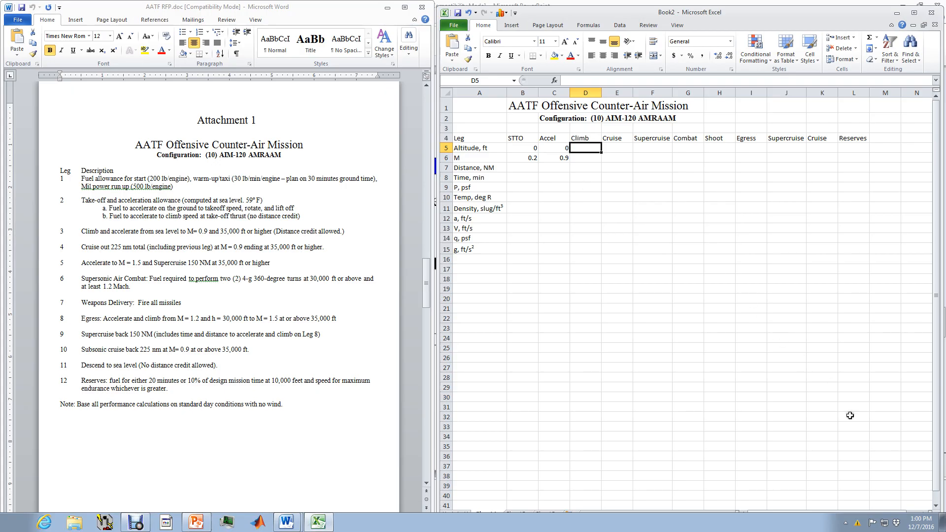
{"action": "left_click", "coordinate": [855, 468]}
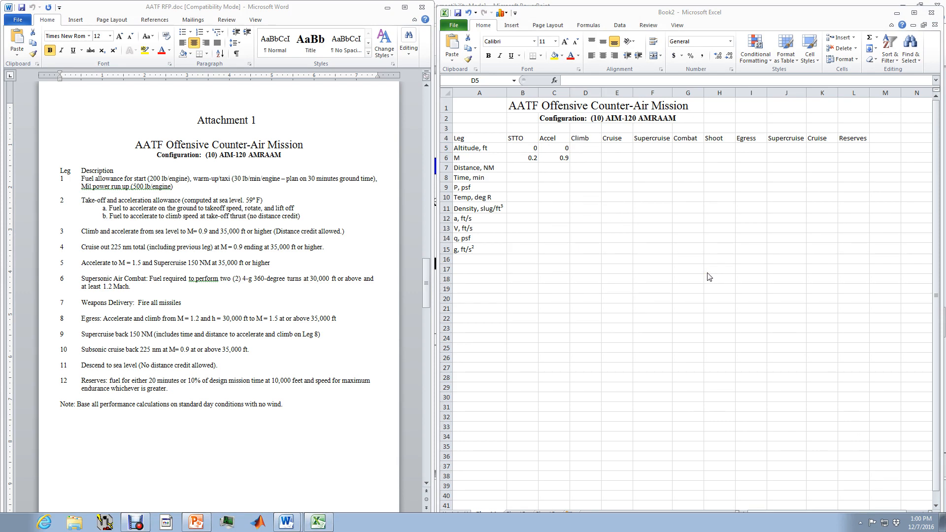
{"action": "left_click", "coordinate": [591, 150]}
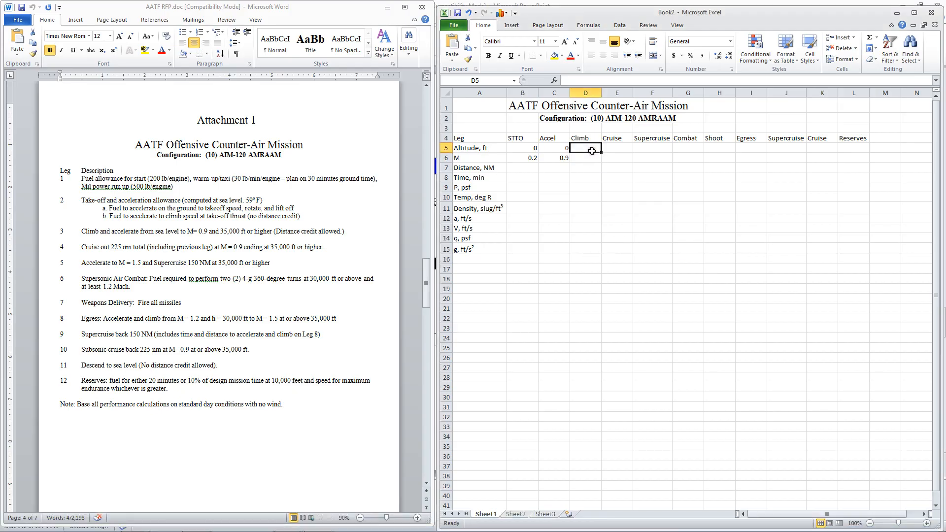
{"action": "type", "text": "17,5"}
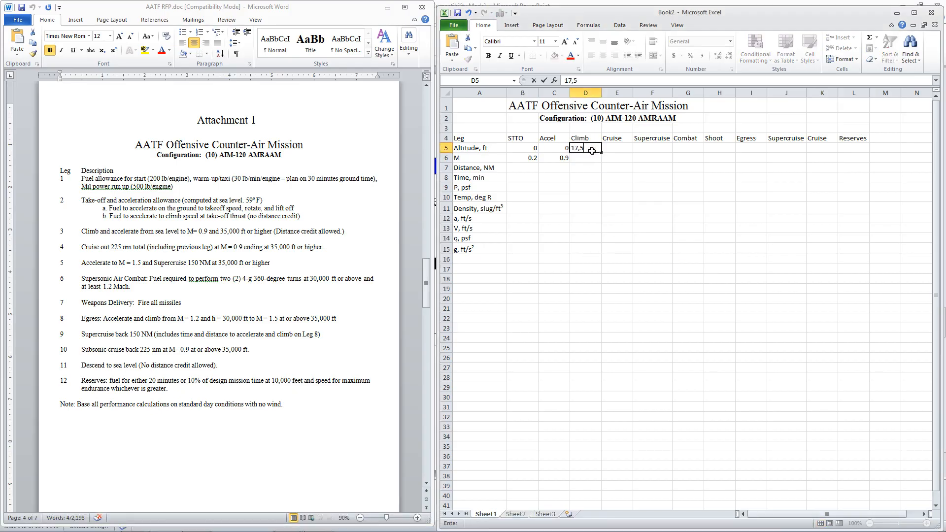
{"action": "type", "text": "00"}
{"action": "left_click", "coordinate": [599, 160]}
{"action": "type", "text": "."}
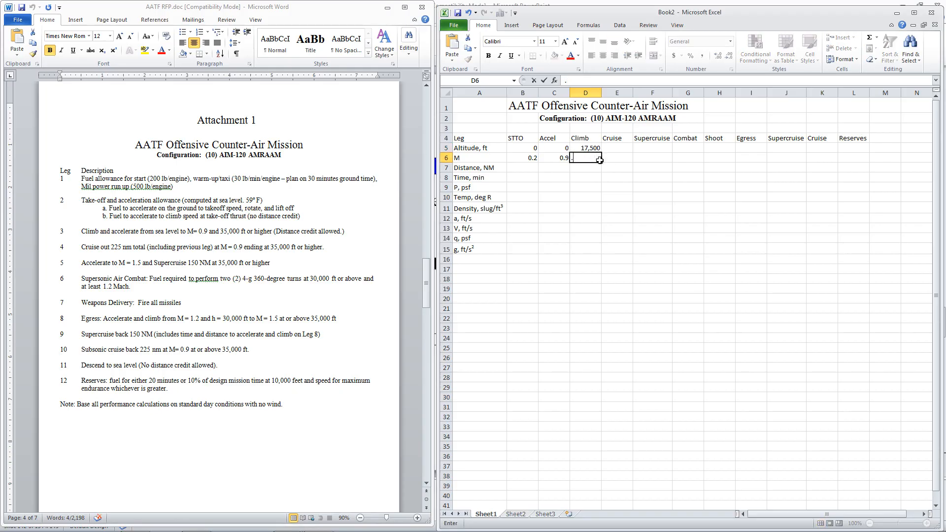
{"action": "type", "text": "9"}
{"action": "key", "text": "Tab"}
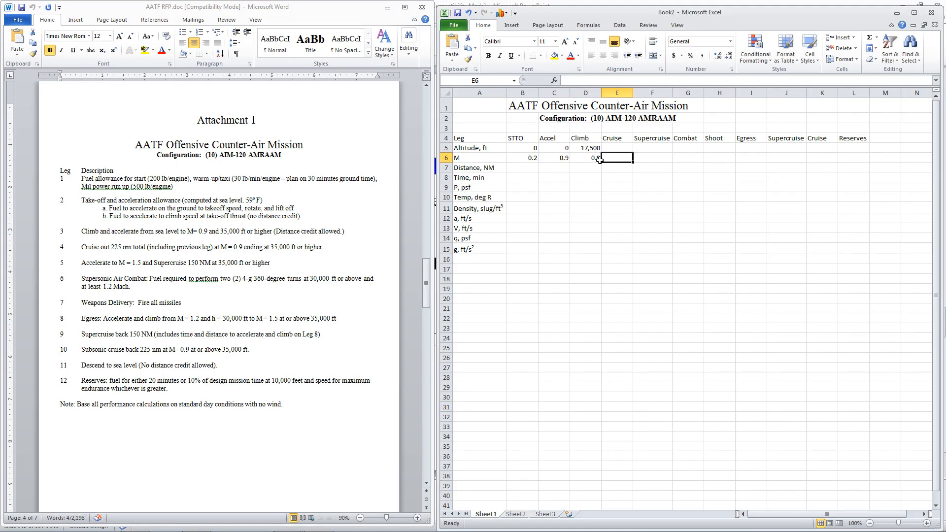
- Enter an altitude of 35,000 in E5 and a Mach number of 0.9 in E6 for the first Cruise leg
{"action": "key", "text": "Up"}
{"action": "type", "text": "35,"}
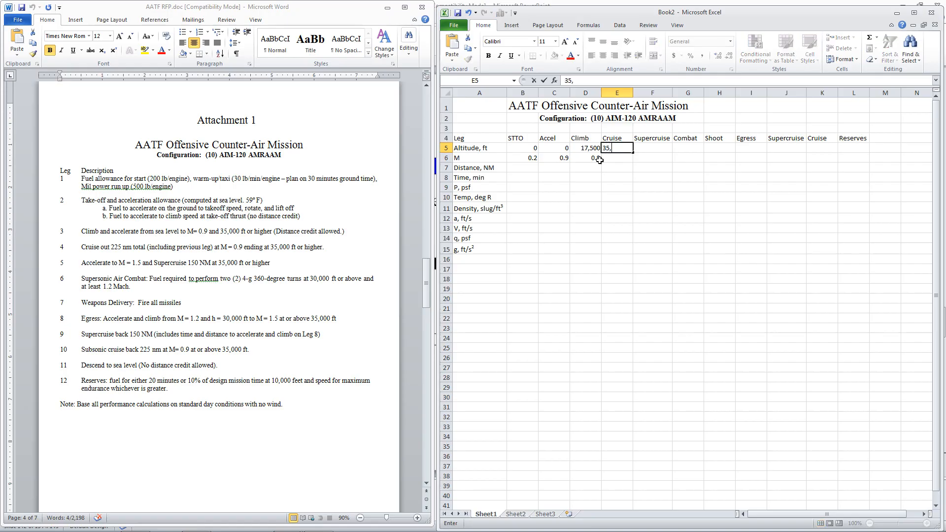
{"action": "type", "text": "000"}
{"action": "key", "text": "Return"}
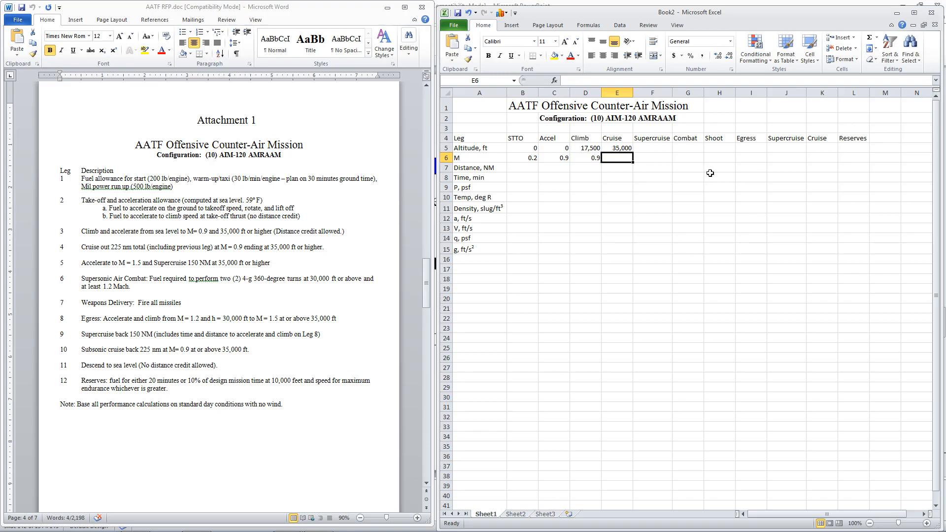
{"action": "type", "text": ".9"}
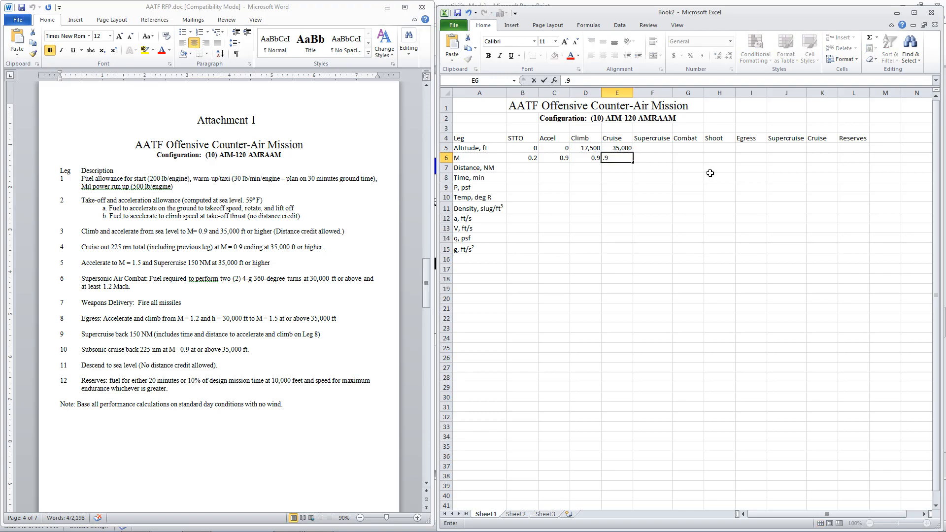
{"action": "key", "text": "Return"}
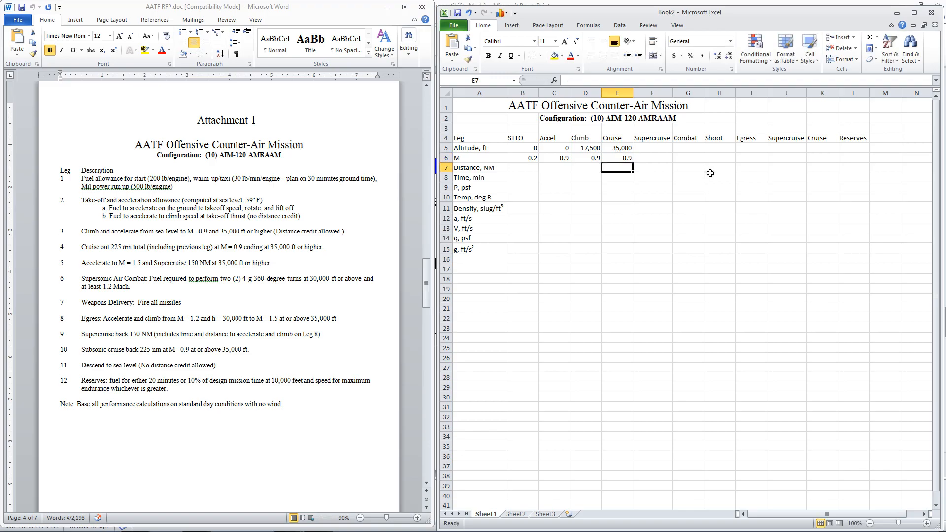
- Enter a Climb distance of 20 in D7 and calculate the Cruise distance in E7 as 225 minus D7
{"action": "left_click", "coordinate": [581, 168]}
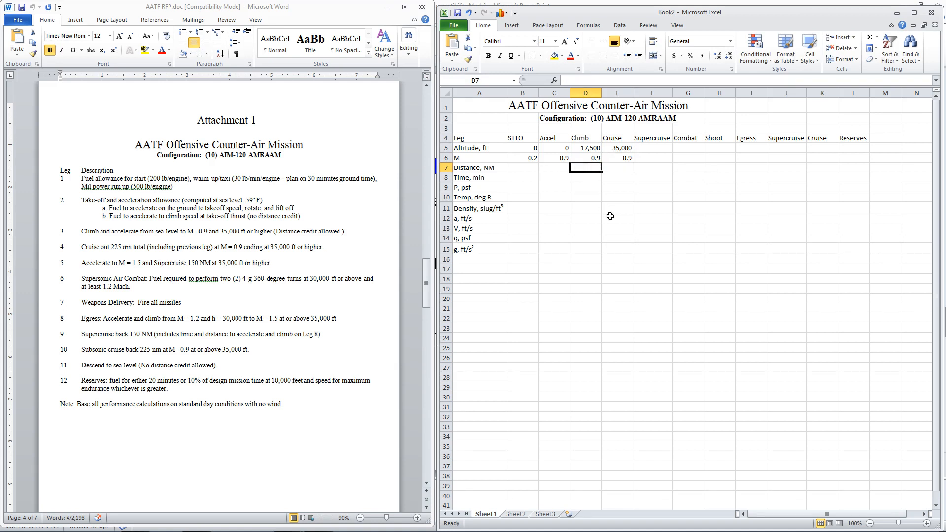
{"action": "type", "text": "20"}
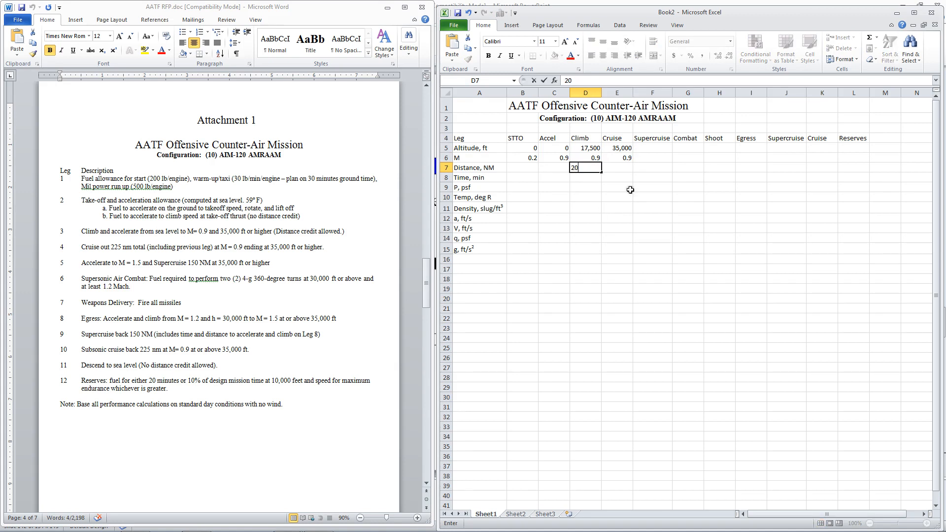
{"action": "left_click", "coordinate": [623, 169]}
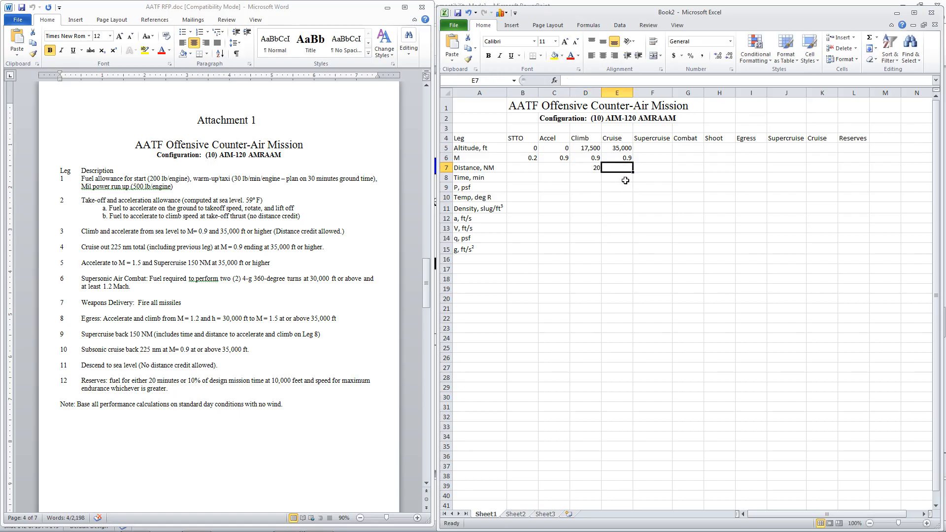
{"action": "type", "text": "=22"}
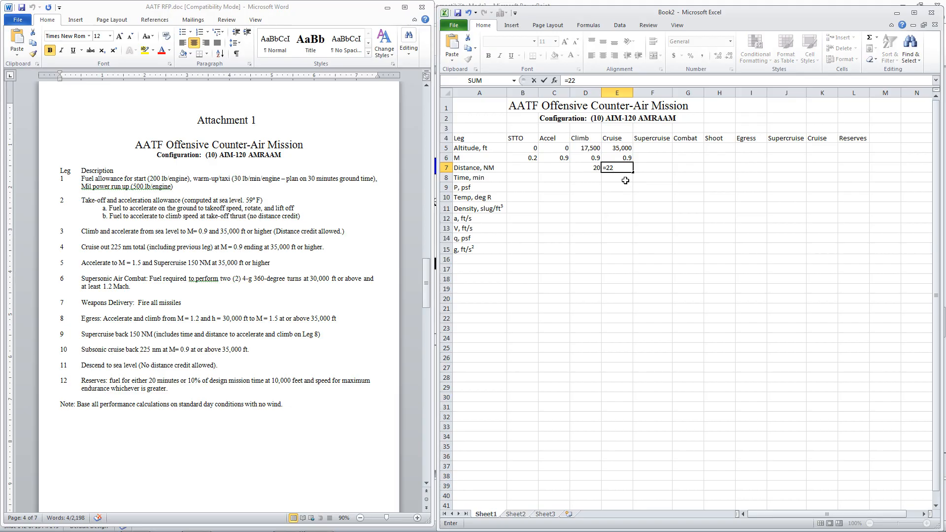
{"action": "type", "text": "5"}
{"action": "left_click", "coordinate": [588, 168]}
{"action": "key", "text": "Return"}
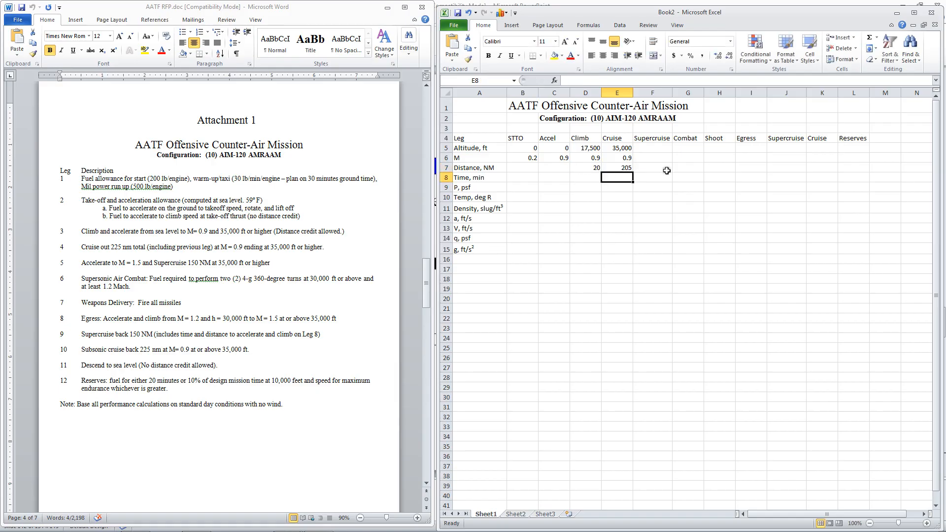
- Enter an altitude of 40,000 in F5 and a Mach number of 1.5 in F6 for the first Supercruise leg
{"action": "left_click", "coordinate": [657, 149]}
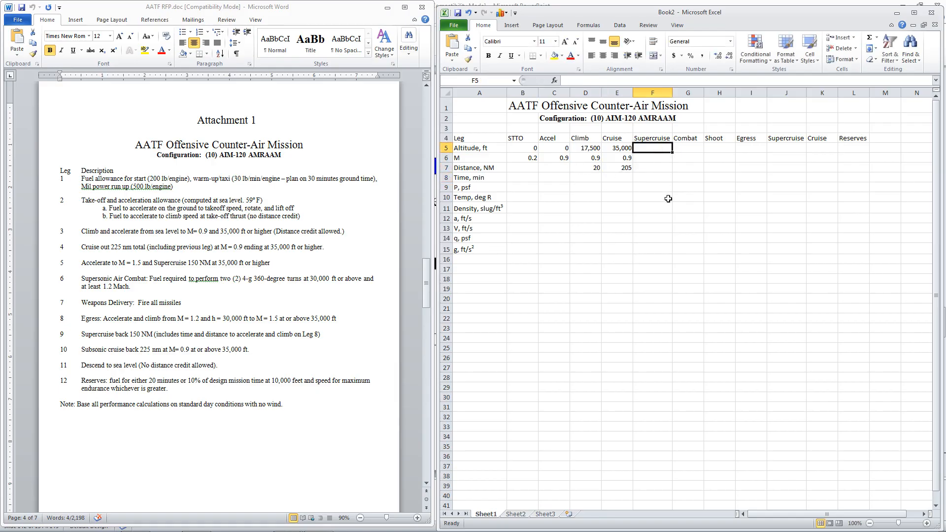
{"action": "type", "text": "35,0"}
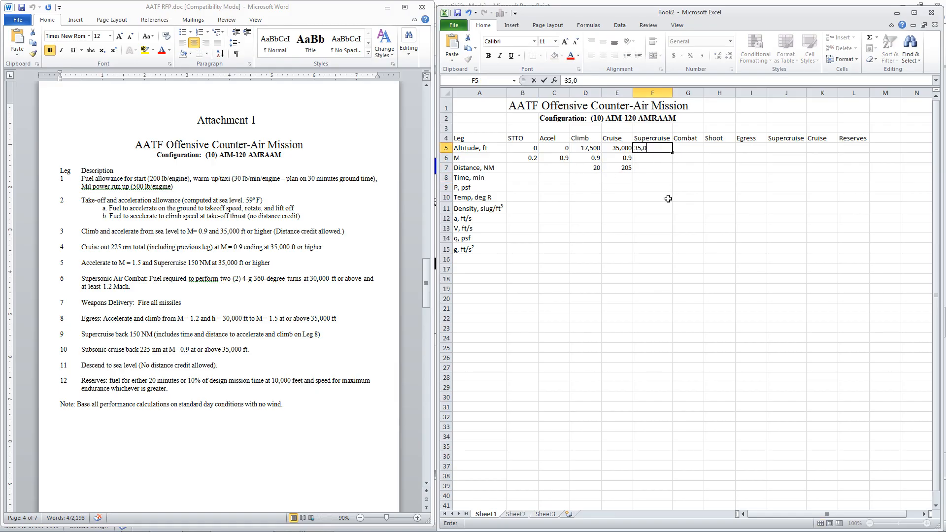
{"action": "type", "text": "00"}
{"action": "left_click_drag", "start_coordinate": [638, 147], "coordinate": [626, 147]}
{"action": "type", "text": "40"}
{"action": "left_click", "coordinate": [664, 158]}
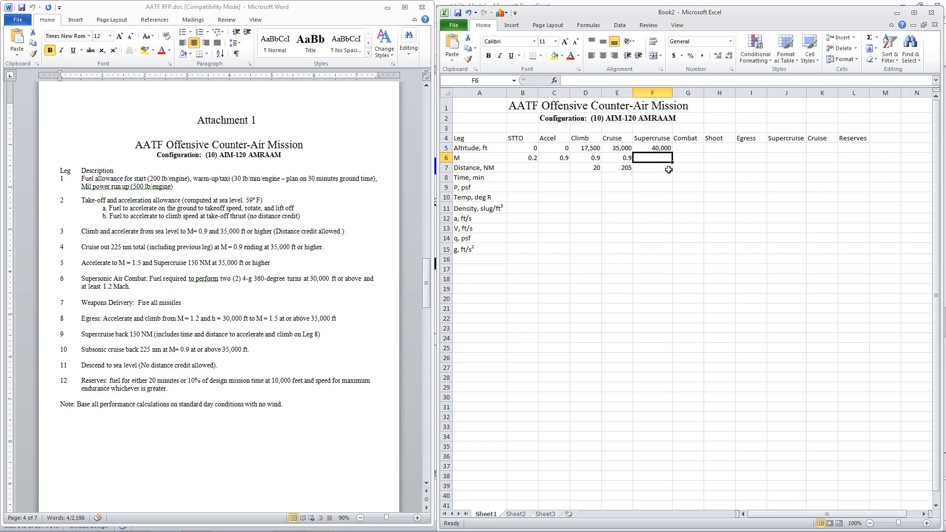
{"action": "type", "text": "1.5"}
{"action": "key", "text": "Return"}
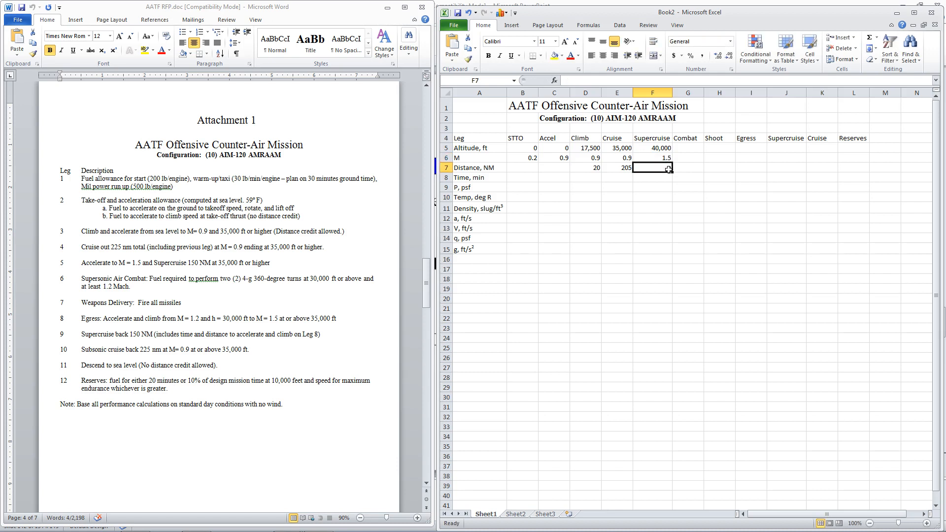
- Enter an altitude of 30,000 in G5 and a Mach number of 1.2 in G6 for the Combat leg
{"action": "key", "text": "Up"}
{"action": "key", "text": "Right"}
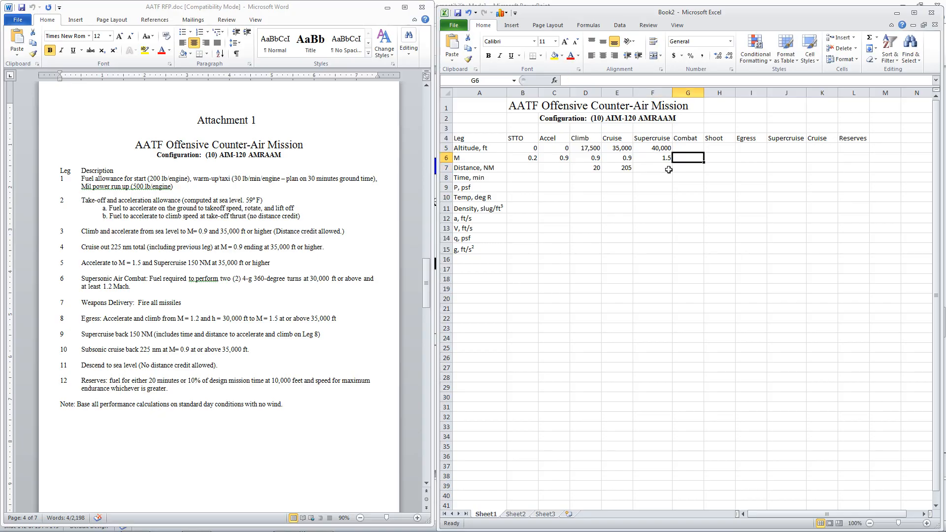
{"action": "key", "text": "Right"}
{"action": "key", "text": "Up"}
{"action": "key", "text": "Left"}
{"action": "type", "text": "30,0"}
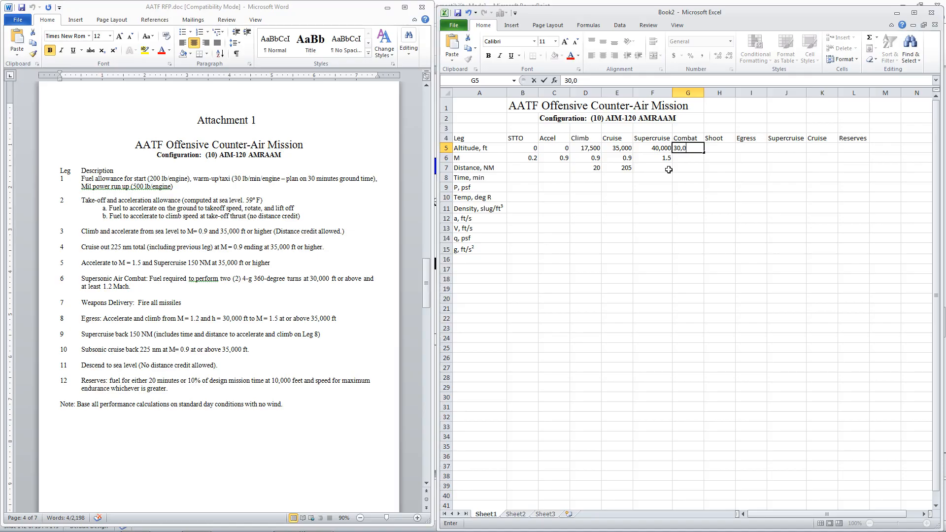
{"action": "type", "text": "00"}
{"action": "key", "text": "Return"}
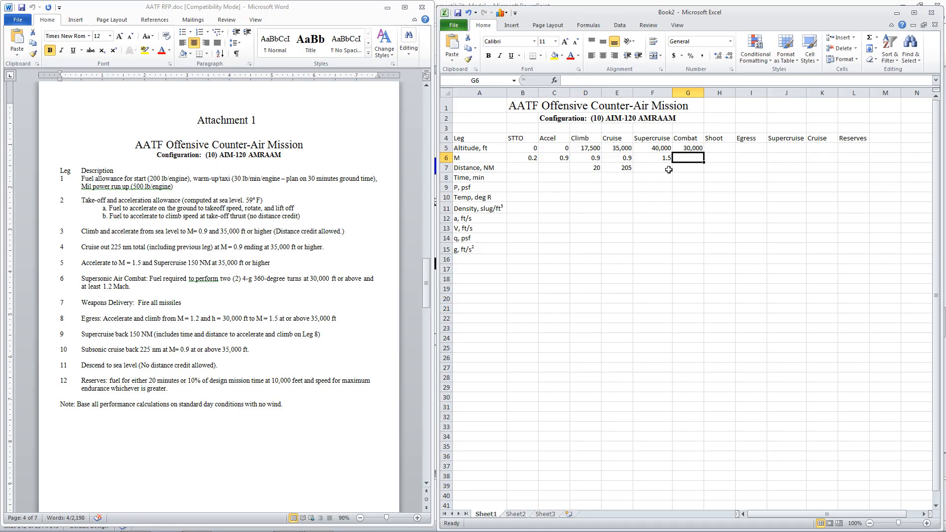
{"action": "type", "text": "1.2"}
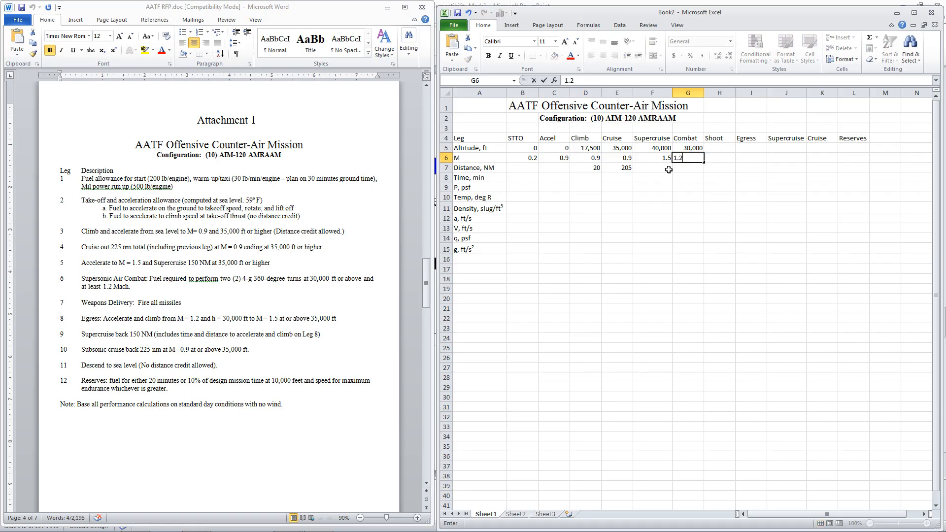
{"action": "key", "text": "Tab"}
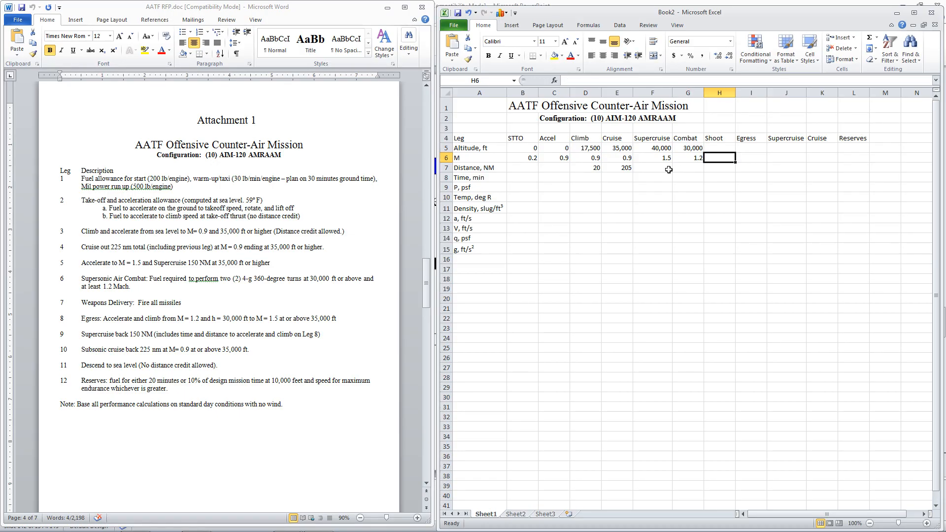
- Enter an altitude of 30,000 in H5 and a Mach number of 1.2 in H6 for the Shoot leg
{"action": "key", "text": "Up"}
{"action": "type", "text": "30,000"}
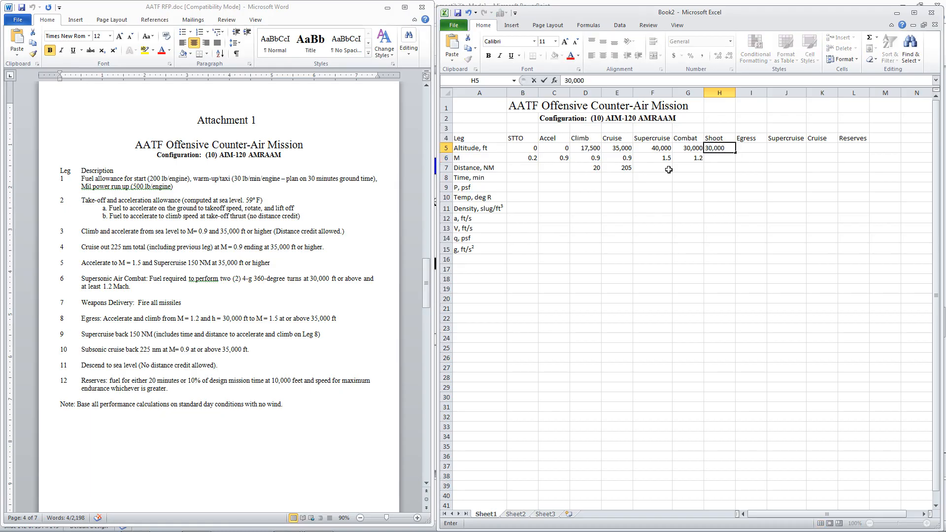
{"action": "key", "text": "Return"}
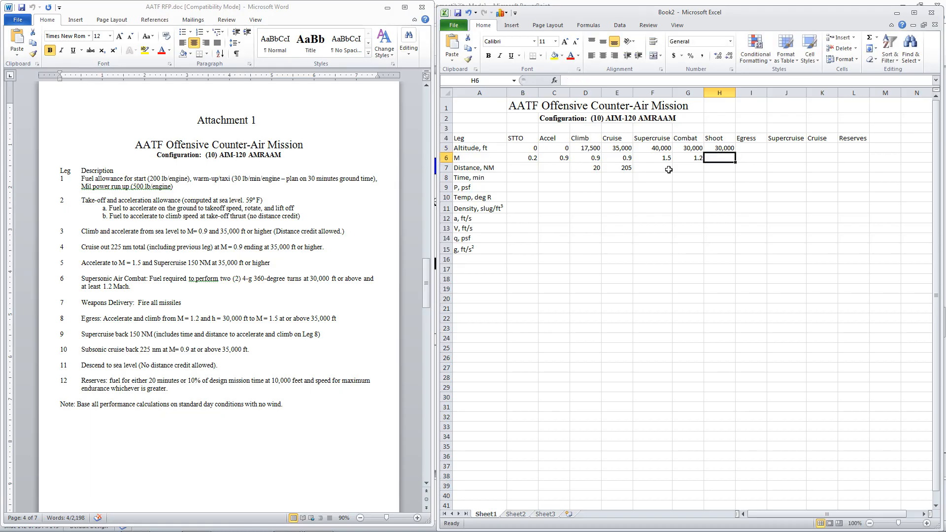
{"action": "type", "text": "1."}
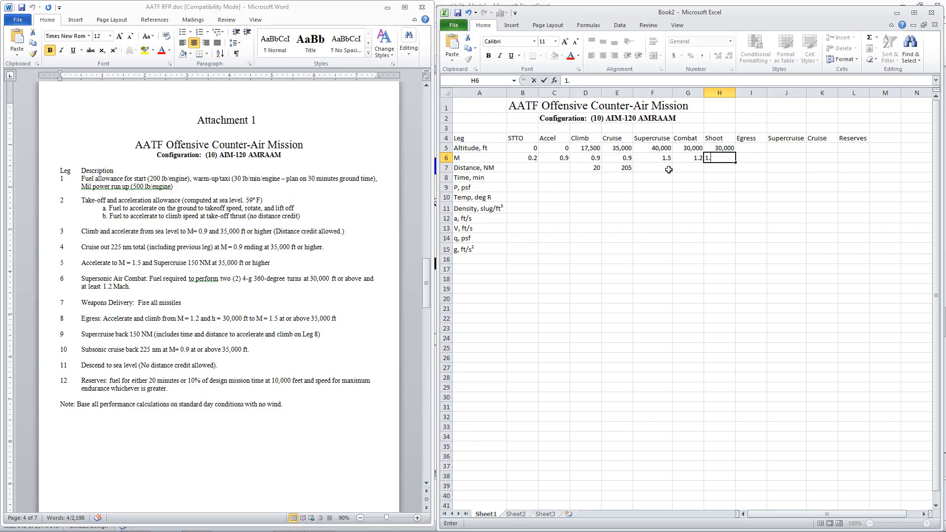
{"action": "type", "text": "2"}
- Fill in the distances for Supercruise, Combat and Shoot: 150 in F7, 0 in G7 and 0 in H7
{"action": "left_click", "coordinate": [668, 170]}
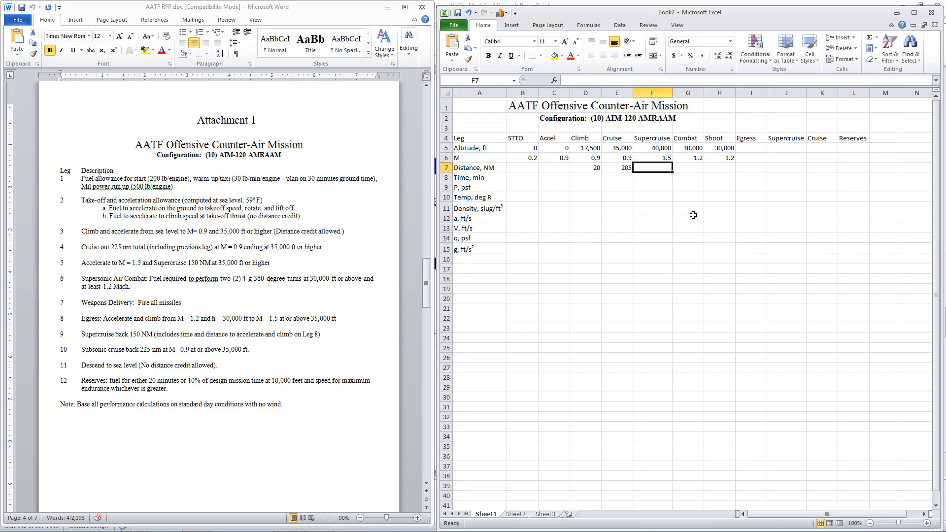
{"action": "type", "text": "150"}
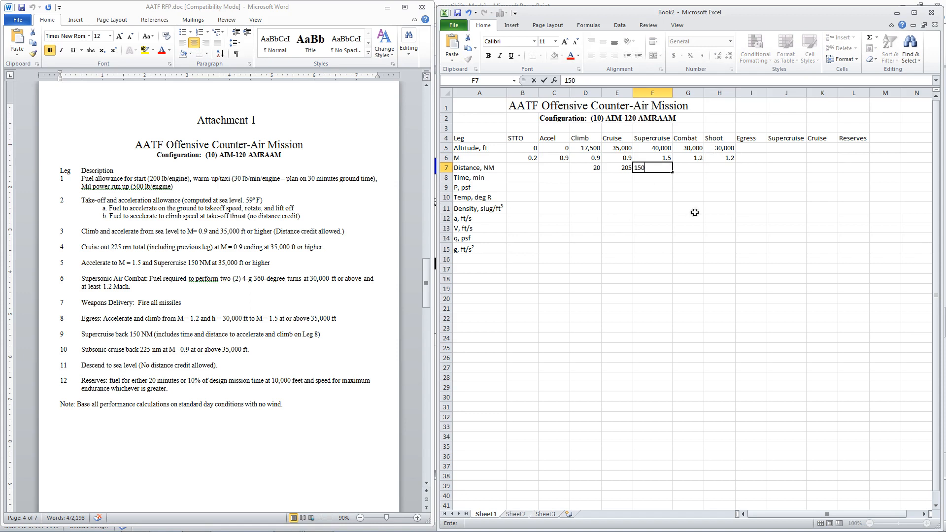
{"action": "key", "text": "Tab"}
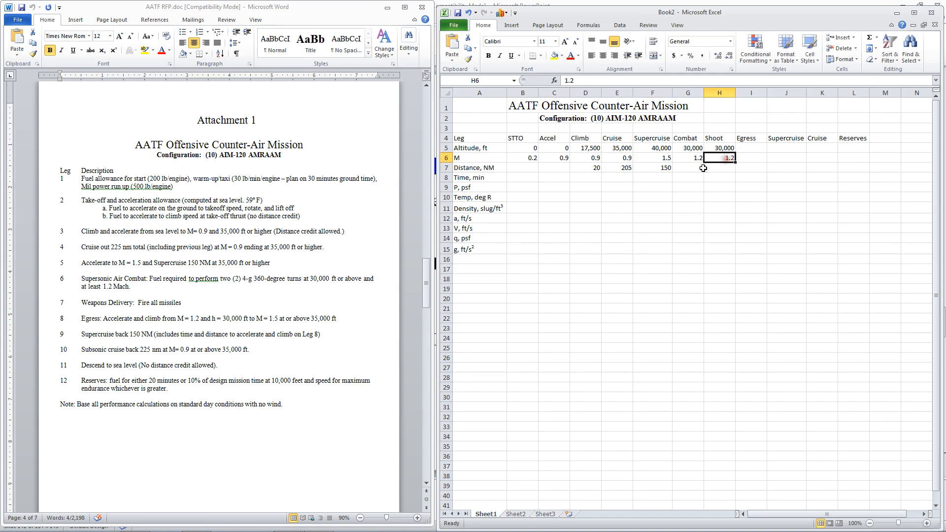
{"action": "type", "text": "0"}
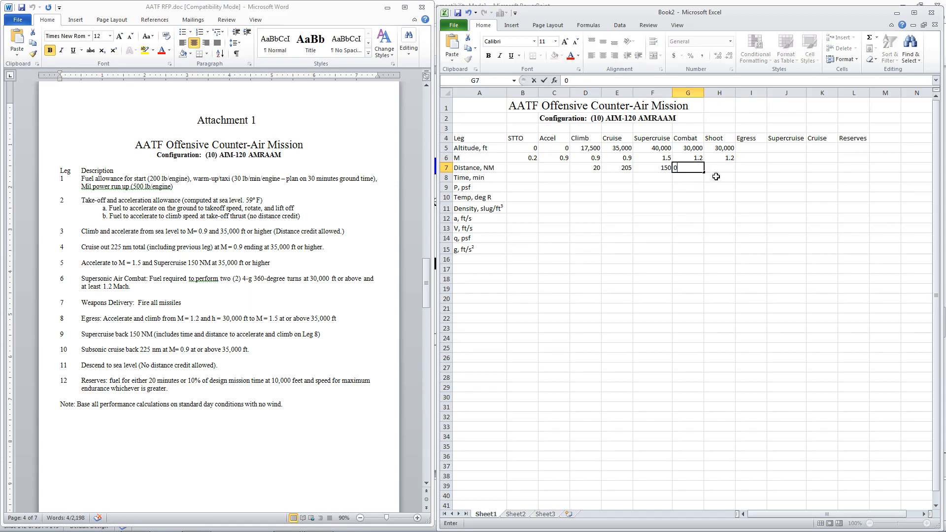
{"action": "key", "text": "Tab"}
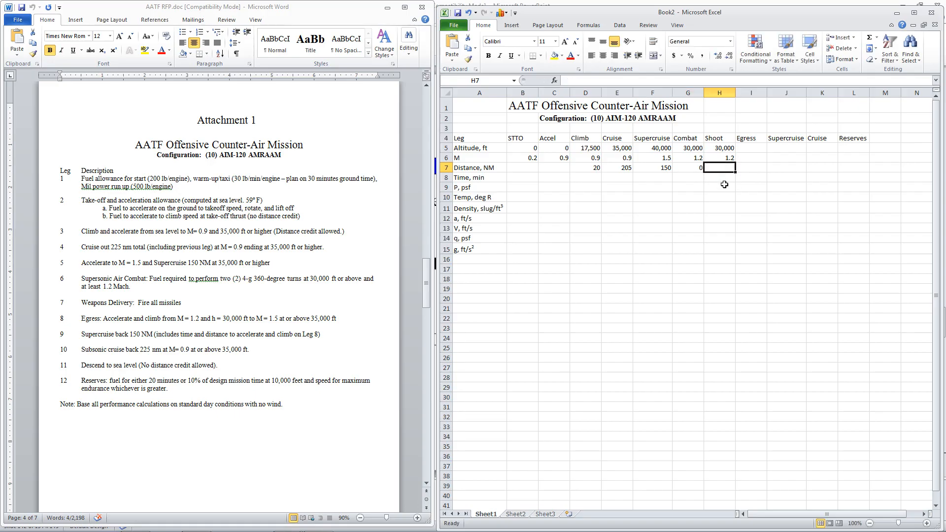
{"action": "type", "text": "0"}
- Fill in the Egress leg with a distance of 20 in I7, Mach 1.5 in I6 and an altitude of 35,000 in I5
{"action": "left_click", "coordinate": [754, 148]}
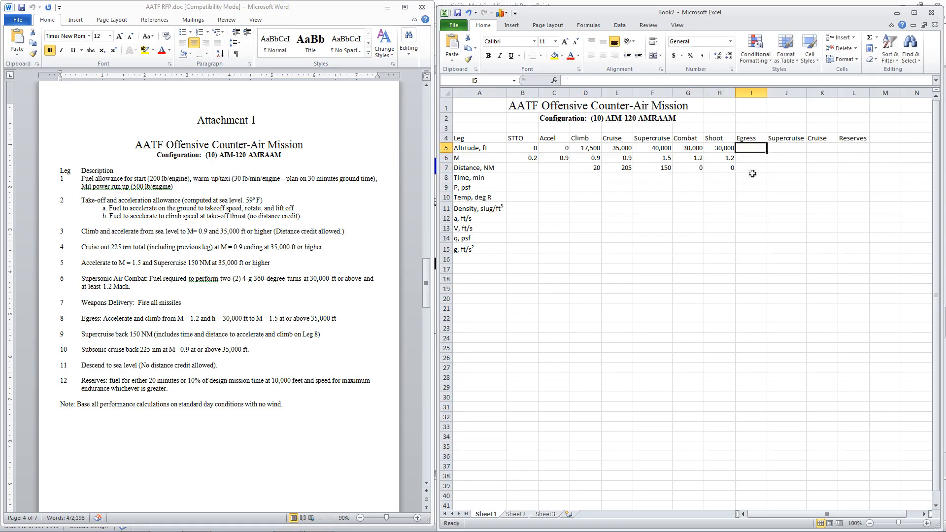
{"action": "left_click", "coordinate": [754, 158]}
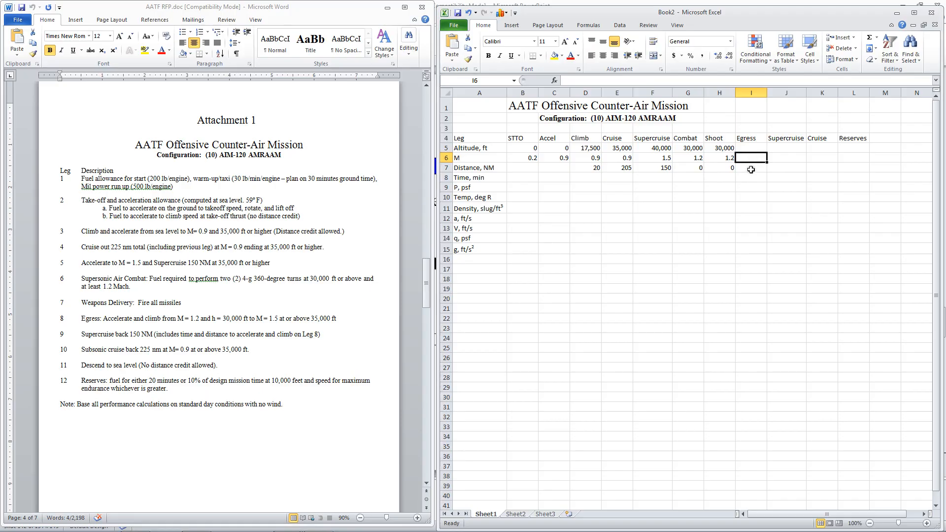
{"action": "left_click", "coordinate": [751, 169]}
{"action": "type", "text": "20"}
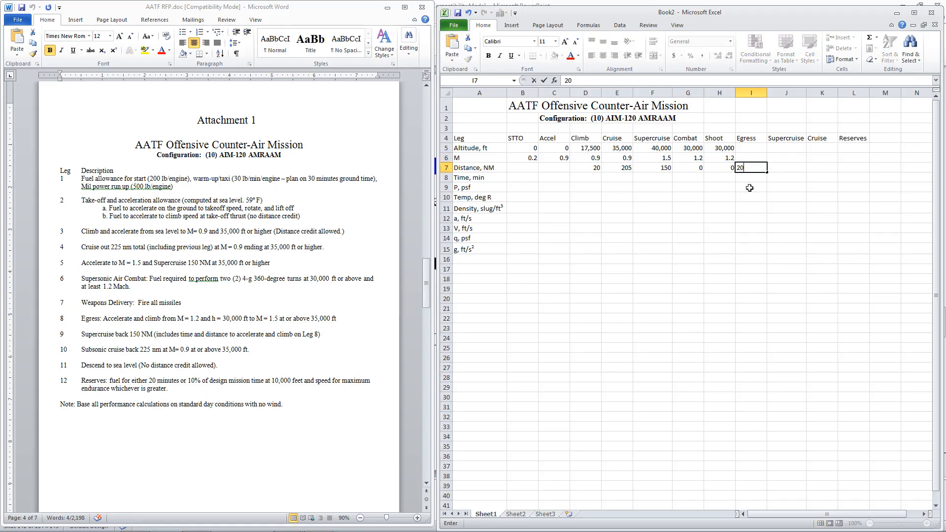
{"action": "left_click", "coordinate": [754, 158]}
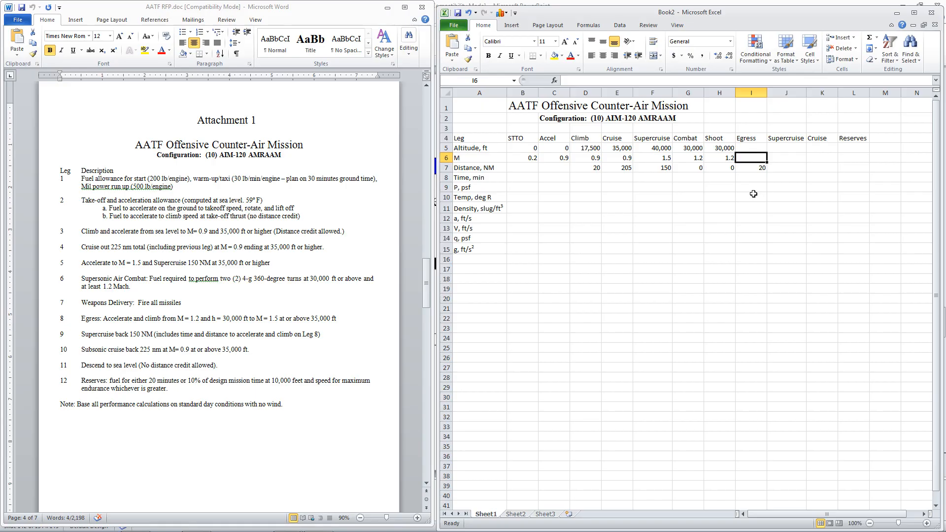
{"action": "type", "text": "1."}
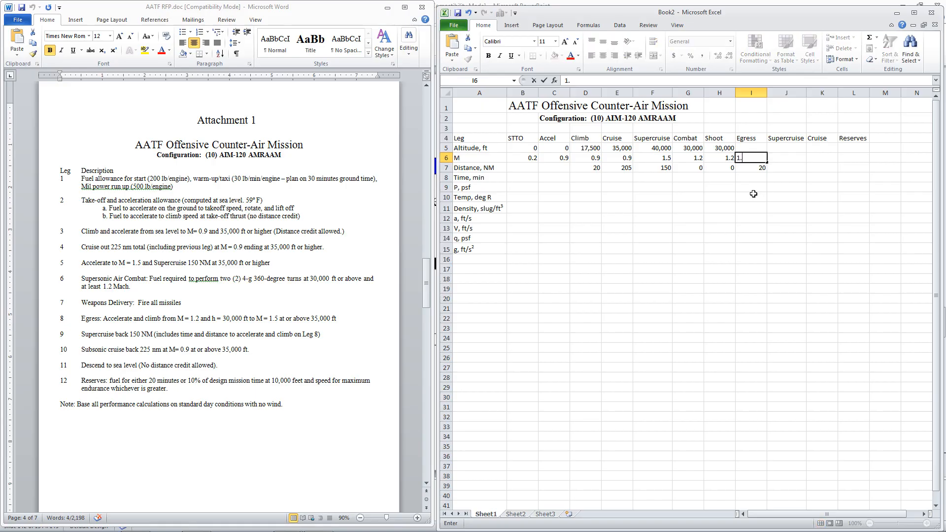
{"action": "type", "text": "5"}
{"action": "left_click", "coordinate": [764, 147]}
{"action": "type", "text": "3"}
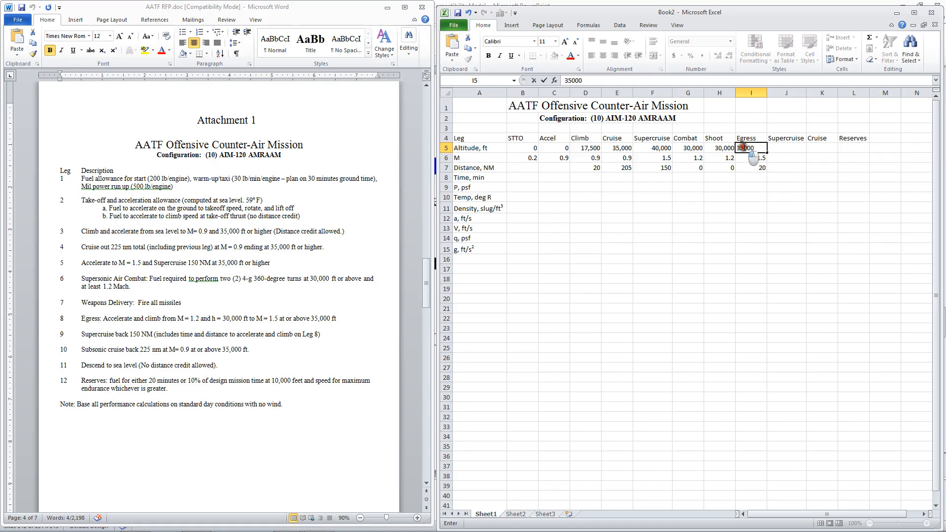
{"action": "left_click_drag", "start_coordinate": [743, 147], "coordinate": [731, 148]}
{"action": "left_click", "coordinate": [775, 147]}
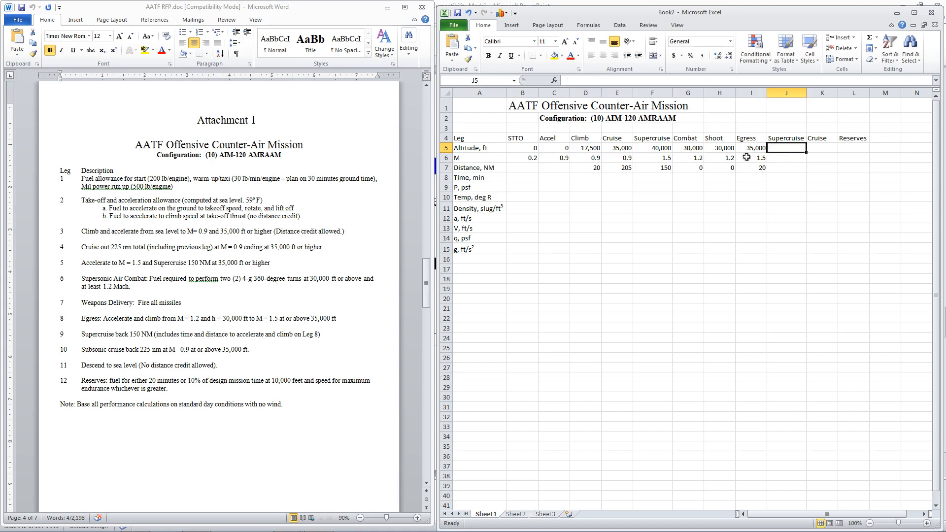
- Change the Egress leg's Mach number in I6 to 1.35
{"action": "left_click", "coordinate": [750, 158]}
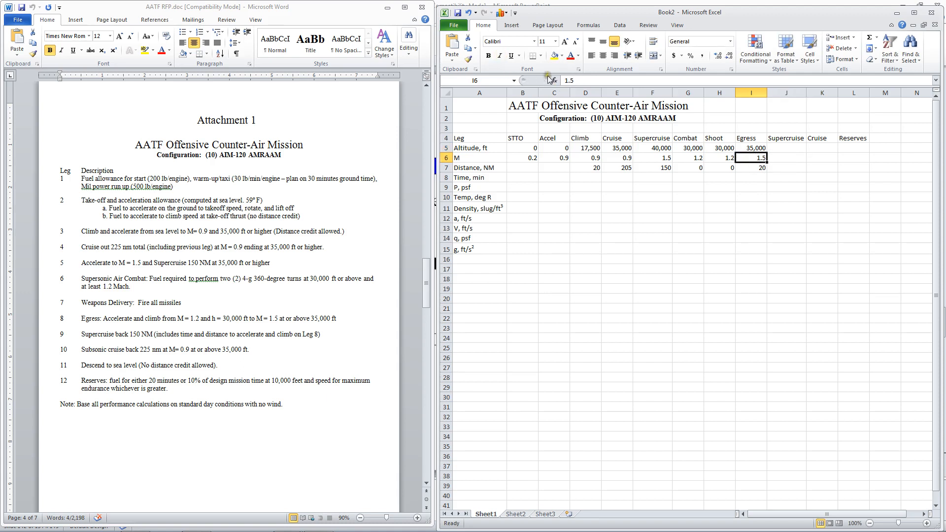
{"action": "left_click", "coordinate": [568, 80]}
{"action": "type", "text": "3"}
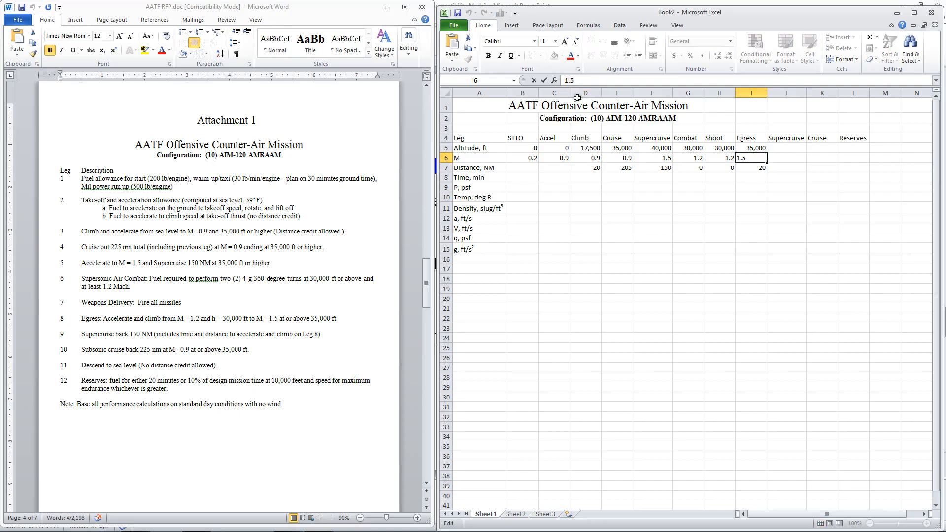
- Enter an altitude of 40,000 in J5 and a Mach number of 1.5 in J6 for the return Supercruise leg
{"action": "left_click", "coordinate": [797, 149]}
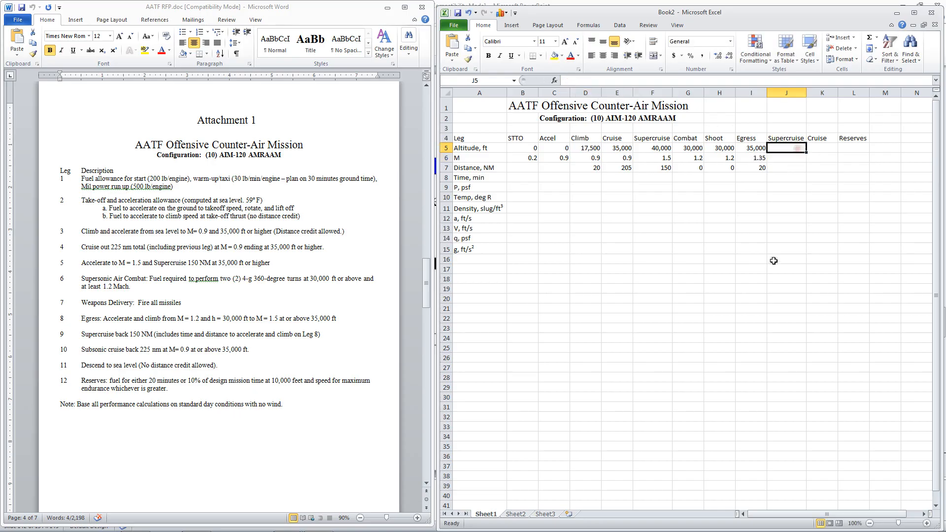
{"action": "type", "text": "4"}
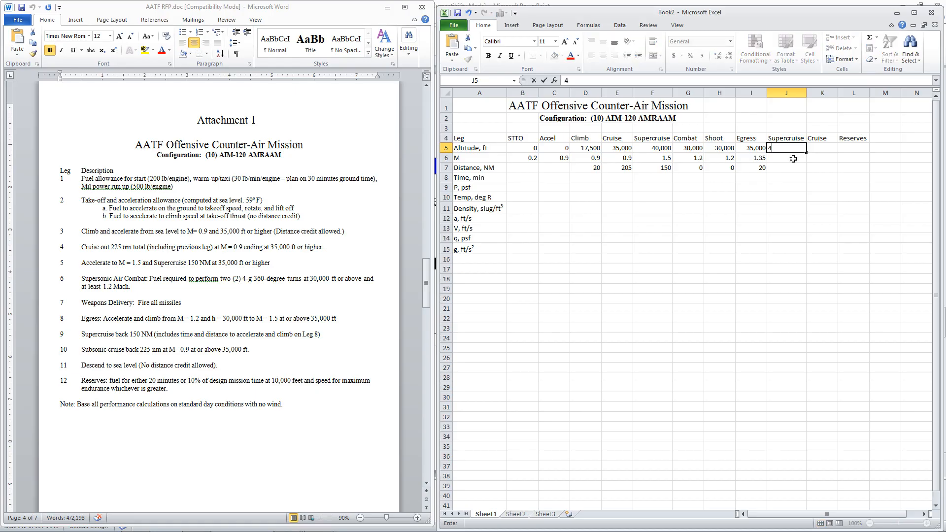
{"action": "type", "text": "0,000"}
{"action": "left_click", "coordinate": [793, 159]}
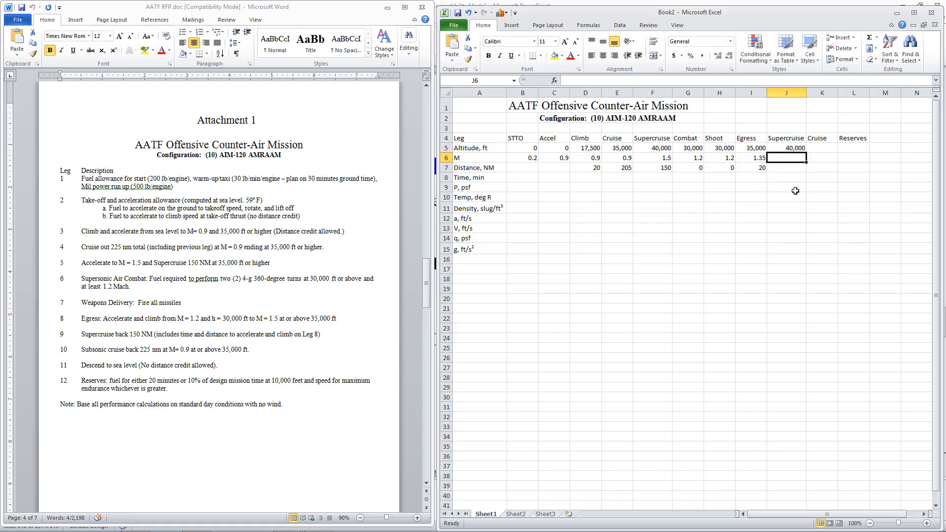
{"action": "type", "text": "1.5"}
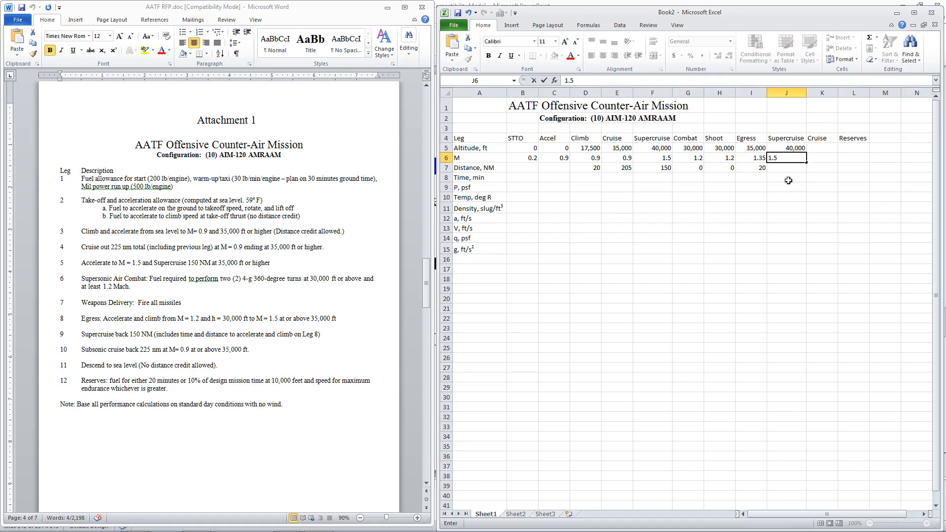
- Calculate the return Supercruise distance in J7 as 150 minus the Egress distance, with the formula =150-I7
{"action": "left_click", "coordinate": [789, 168]}
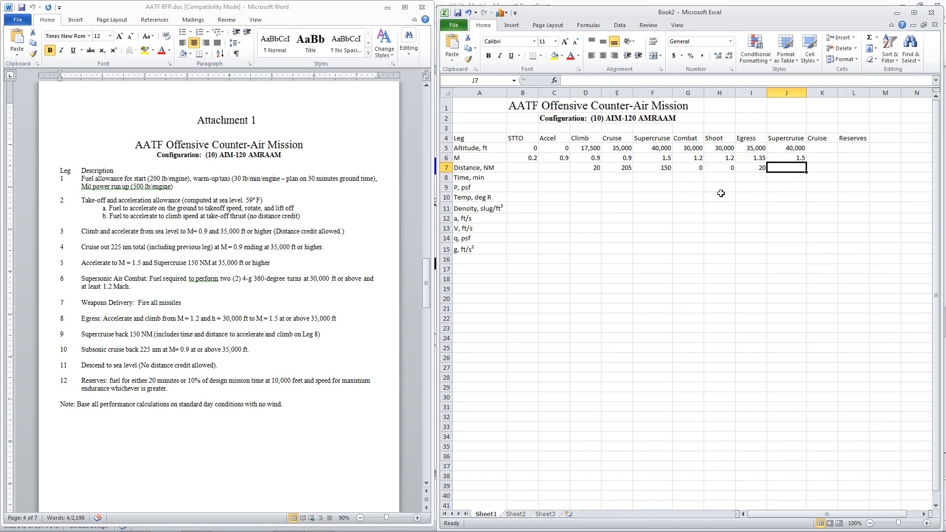
{"action": "type", "text": "=150-"}
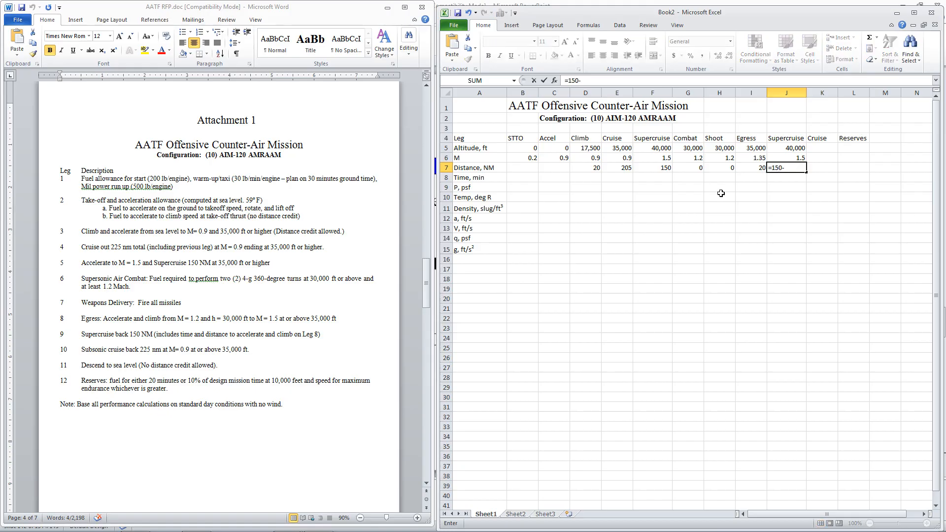
{"action": "left_click", "coordinate": [752, 168]}
{"action": "key", "text": "Return"}
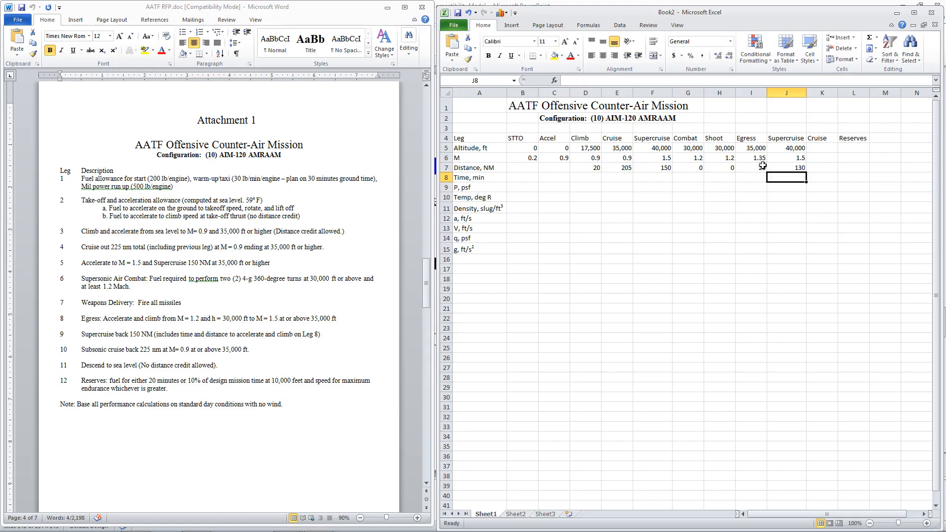
- Fill in the return Cruise leg with an altitude of 35,000 in K5, Mach 0.9 in K6 and a distance of 225 in K7
{"action": "left_click", "coordinate": [825, 149]}
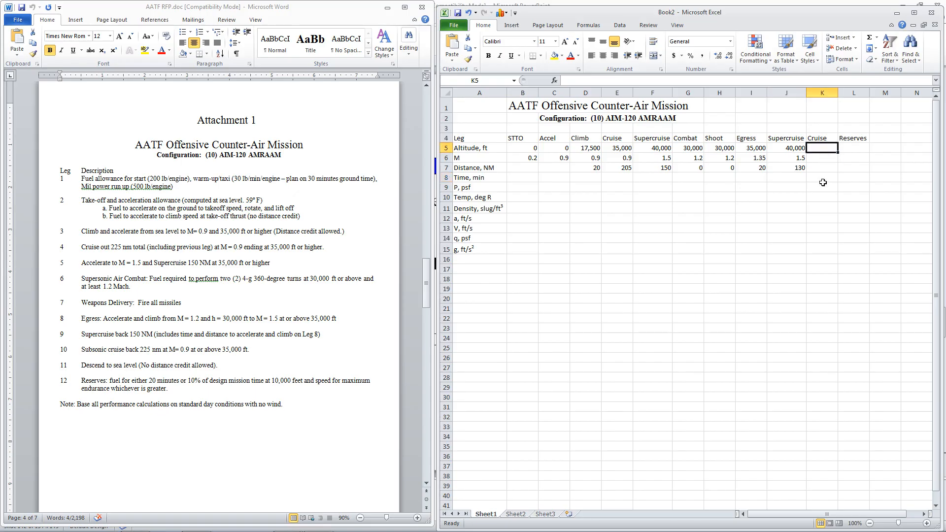
{"action": "type", "text": "35,"}
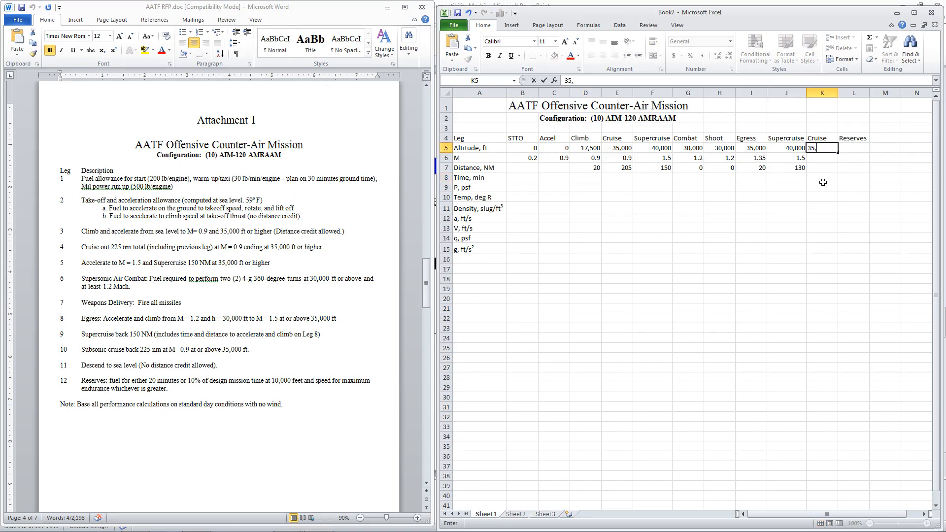
{"action": "type", "text": "000"}
{"action": "key", "text": "Return"}
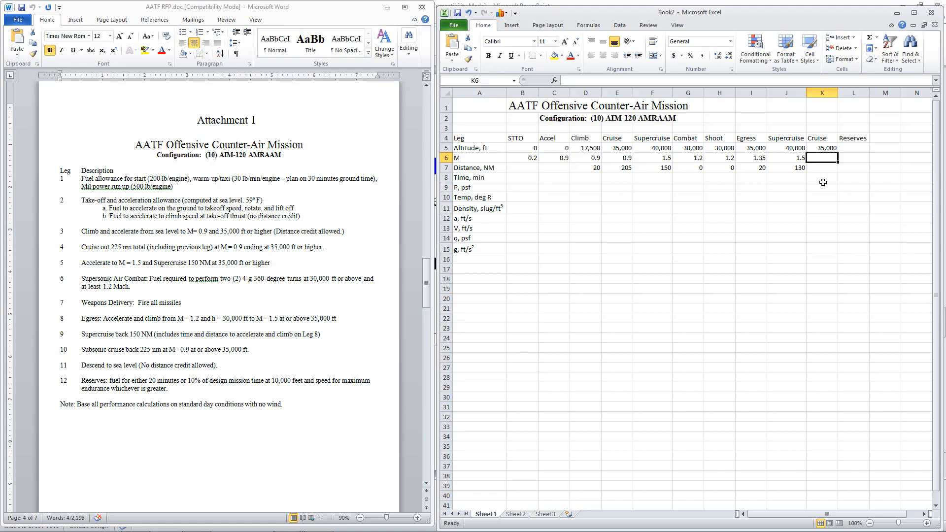
{"action": "type", "text": "0.9"}
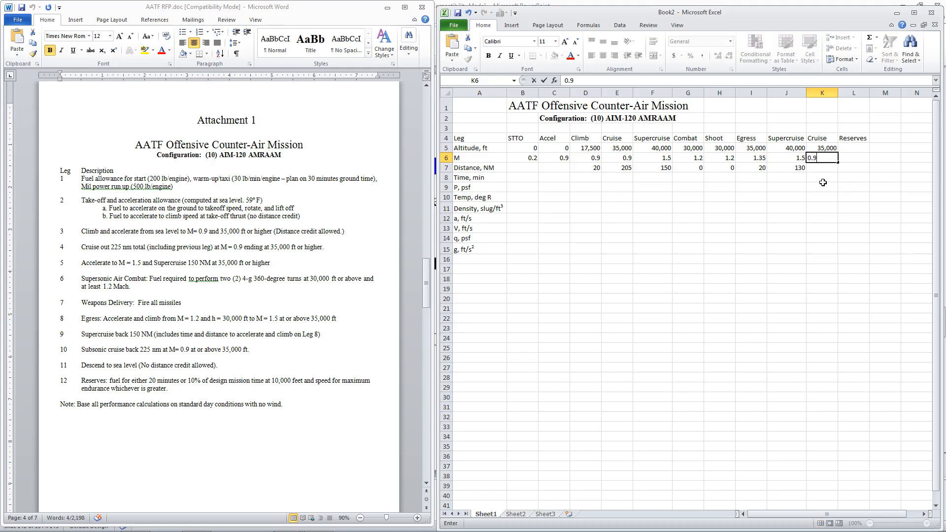
{"action": "key", "text": "Return"}
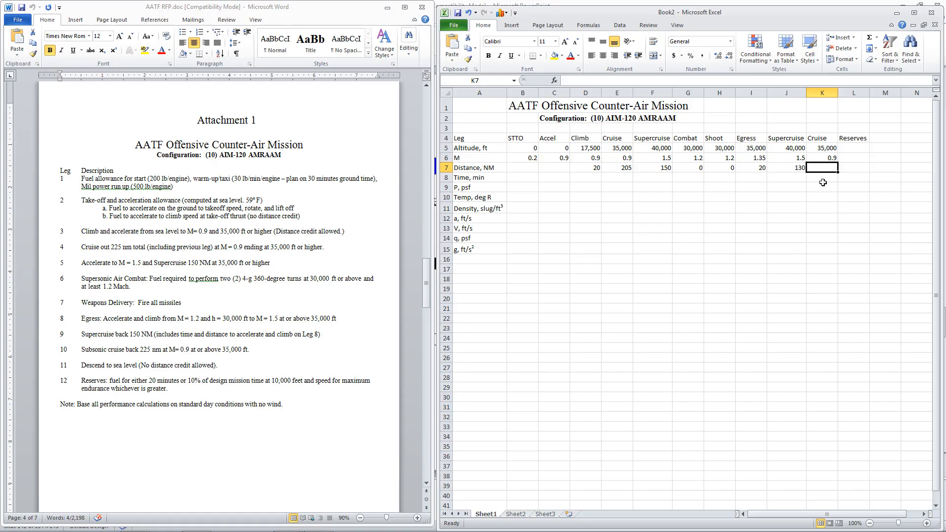
{"action": "type", "text": "225"}
{"action": "key", "text": "Tab"}
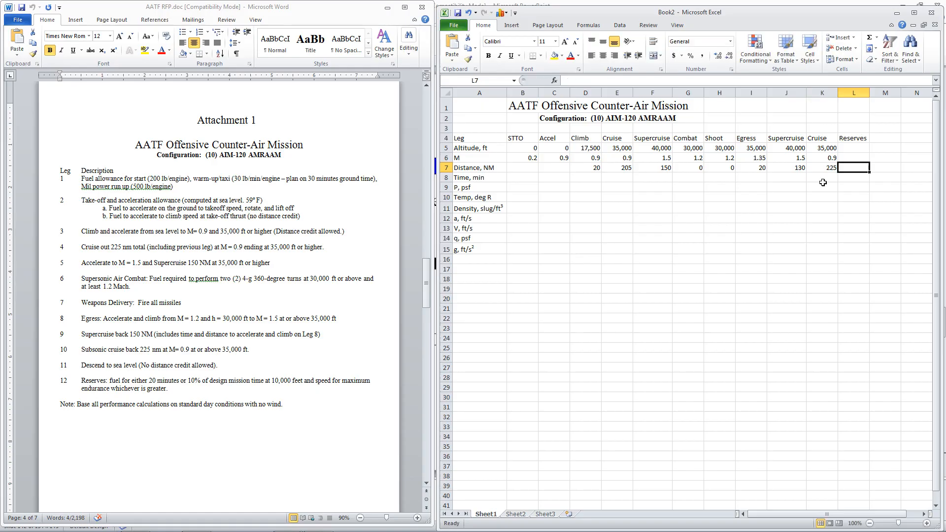
- Enter an altitude of 10,000 in L5 and a Mach number of 0.6 in L6 for the Reserves leg
{"action": "key", "text": "Up"}
{"action": "key", "text": "Up"}
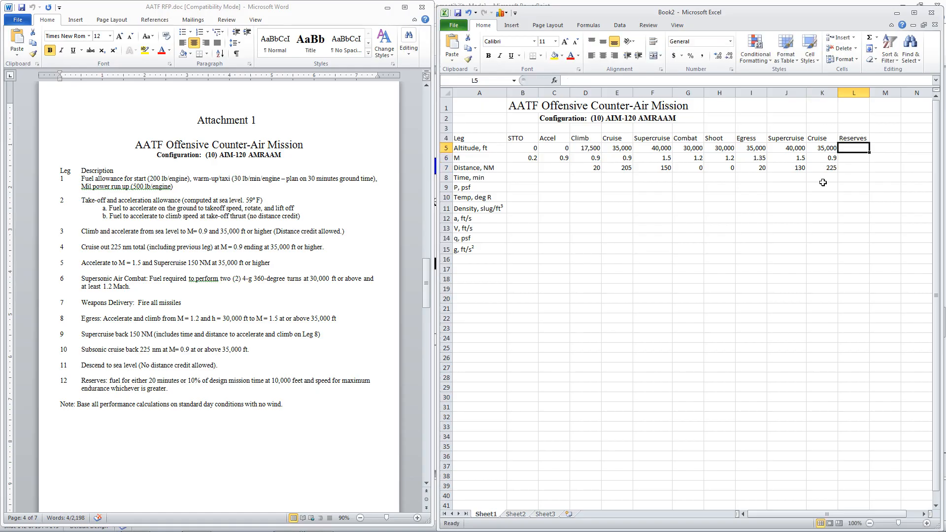
{"action": "type", "text": "10"}
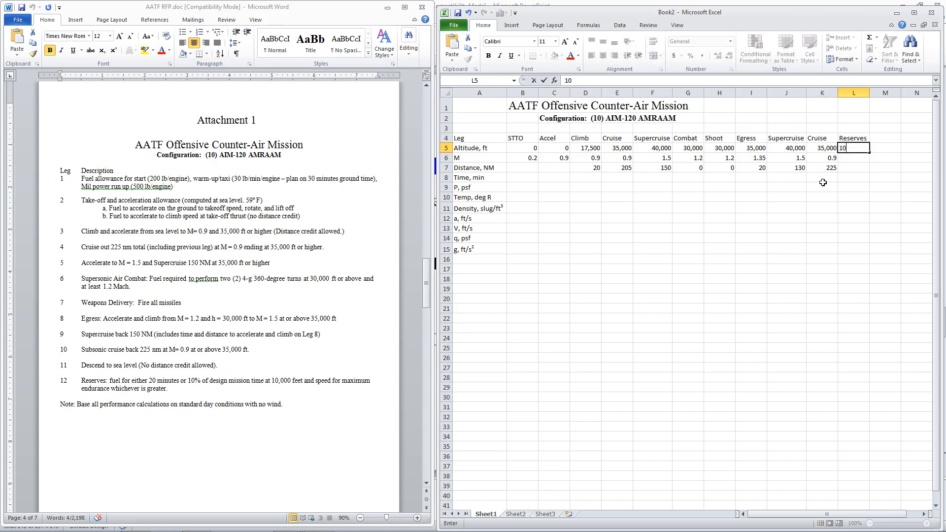
{"action": "type", "text": ",000"}
{"action": "key", "text": "Return"}
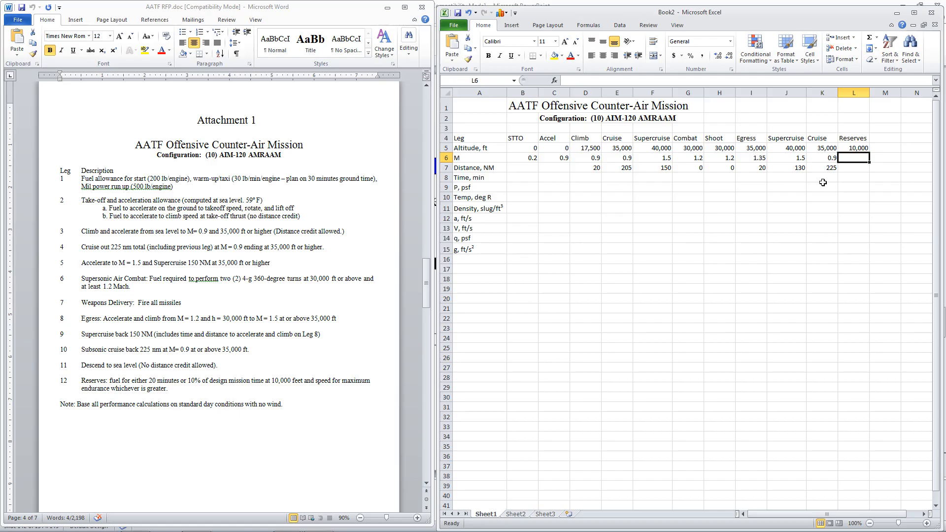
{"action": "type", "text": ".6"}
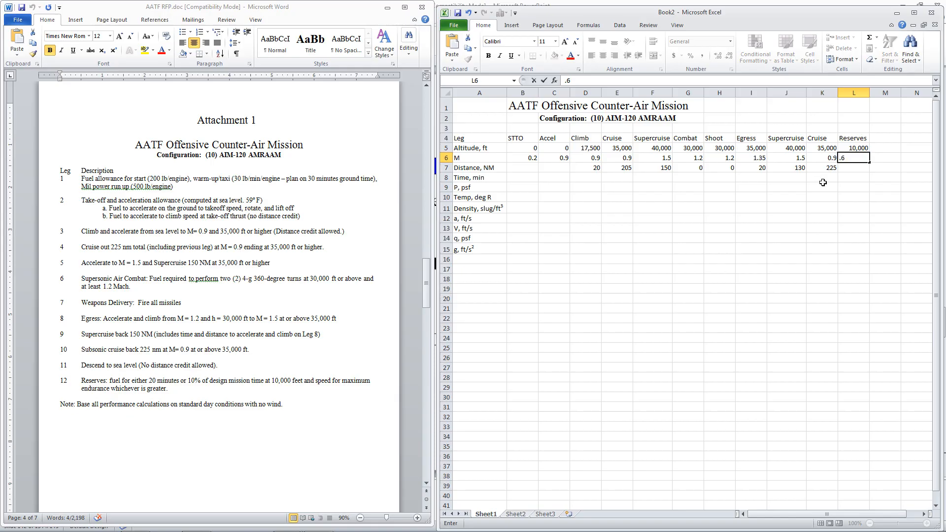
{"action": "key", "text": "Return"}
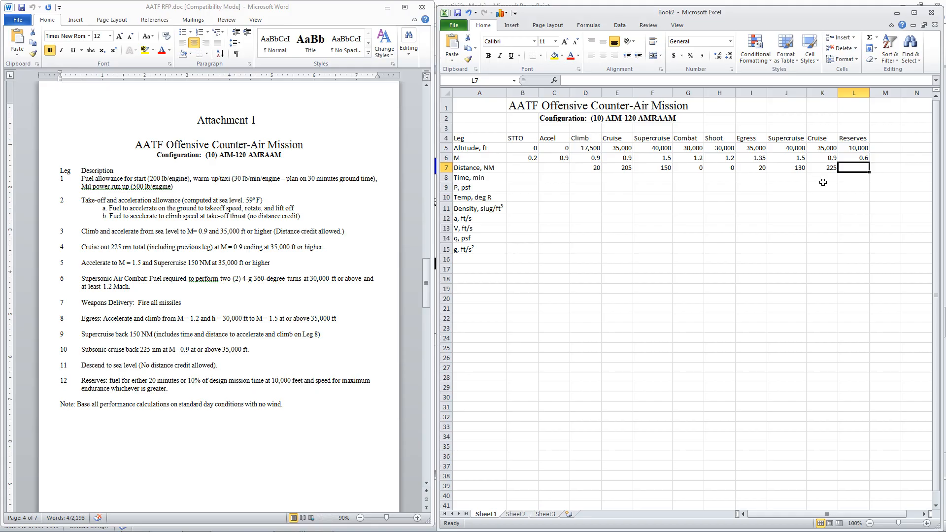
- Set the Reserves leg's distance to 0 in L7 and its time to 20 minutes in L8
{"action": "type", "text": "20"}
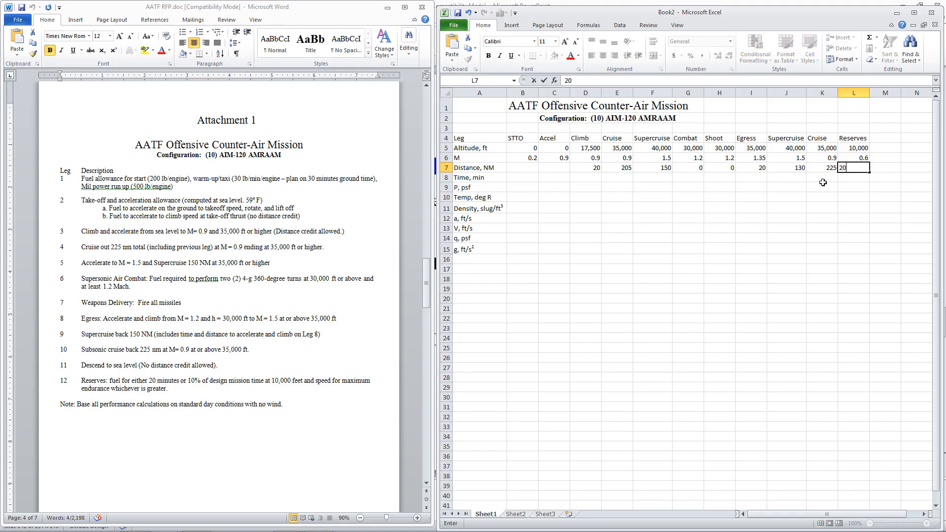
{"action": "key", "text": "Return"}
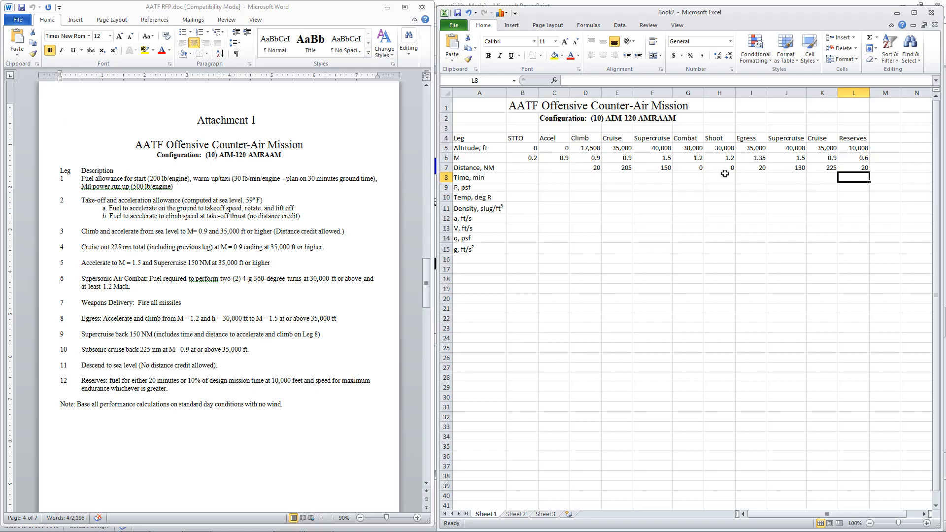
{"action": "left_click", "coordinate": [855, 167]}
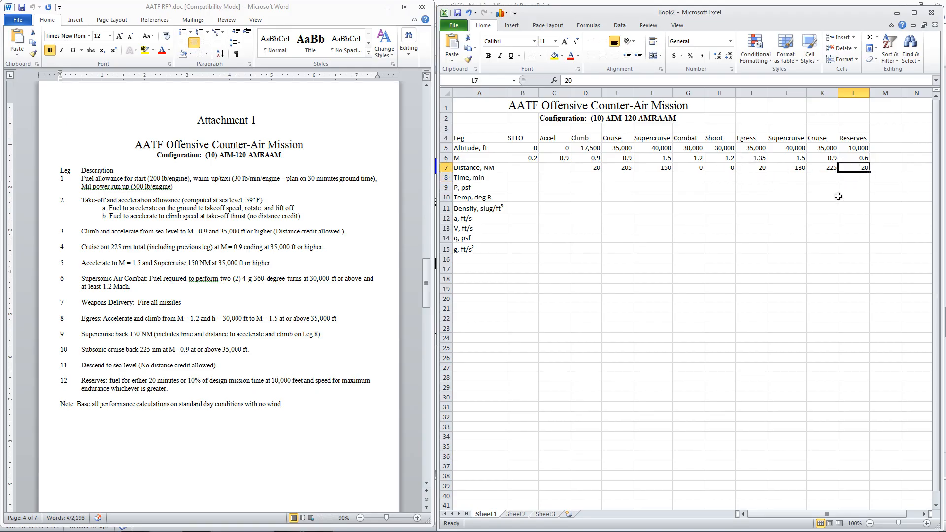
{"action": "type", "text": "0"}
{"action": "key", "text": "Return"}
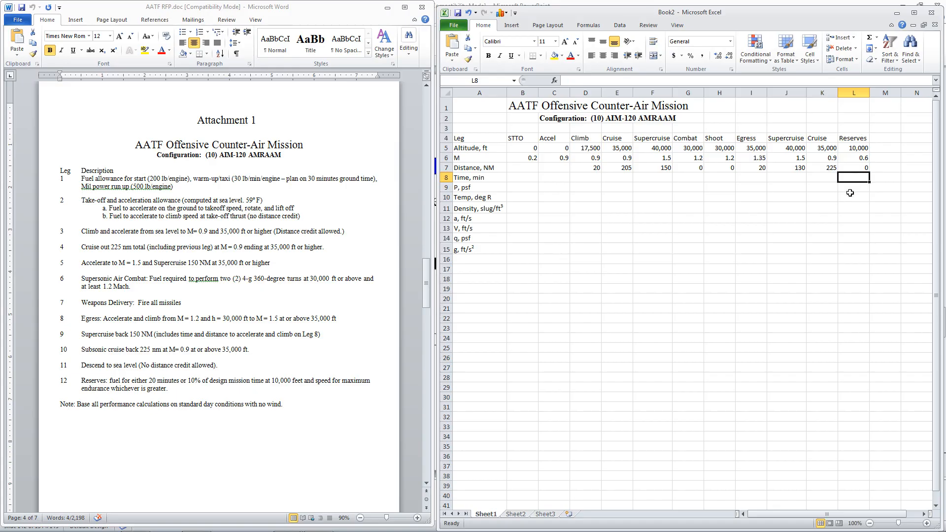
{"action": "type", "text": "20"}
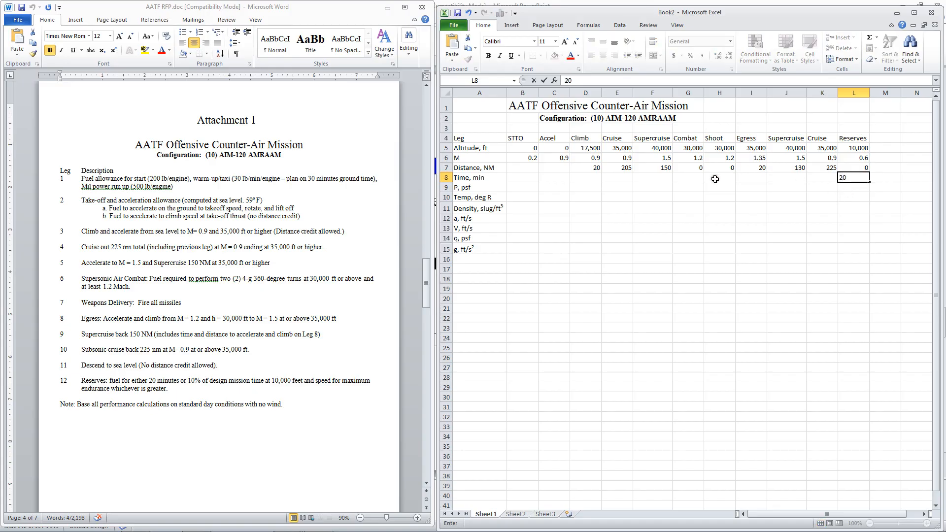
- Enter a time of 2 minutes in G8 for the Combat leg
{"action": "left_click", "coordinate": [717, 176]}
{"action": "left_click", "coordinate": [692, 177]}
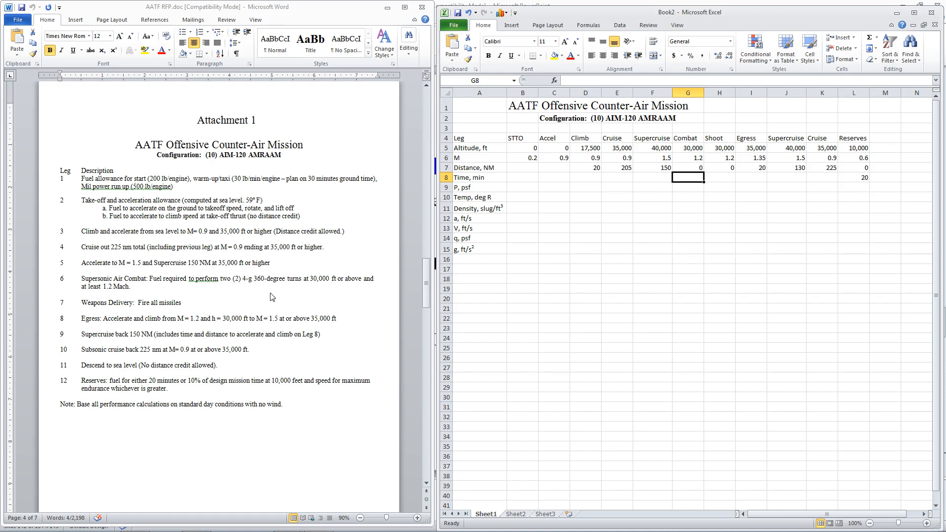
{"action": "type", "text": "2"}
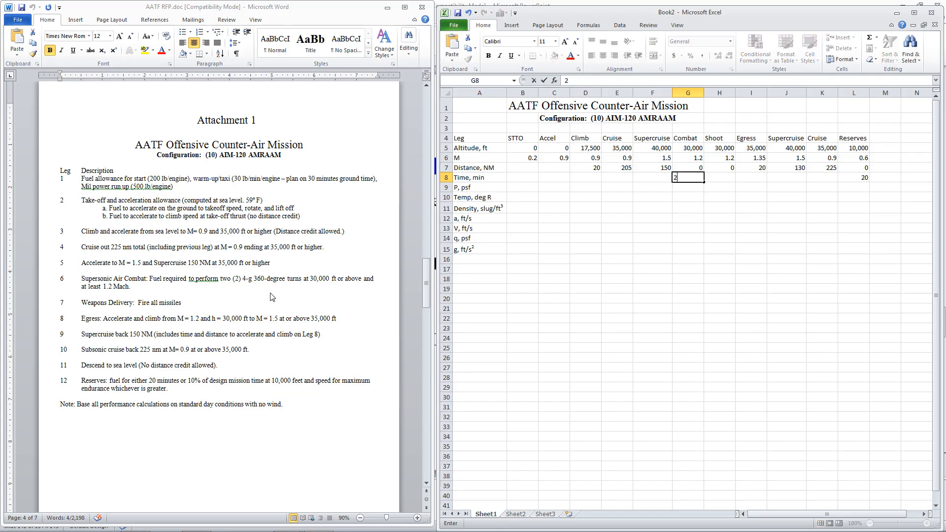
{"action": "left_click", "coordinate": [647, 170]}
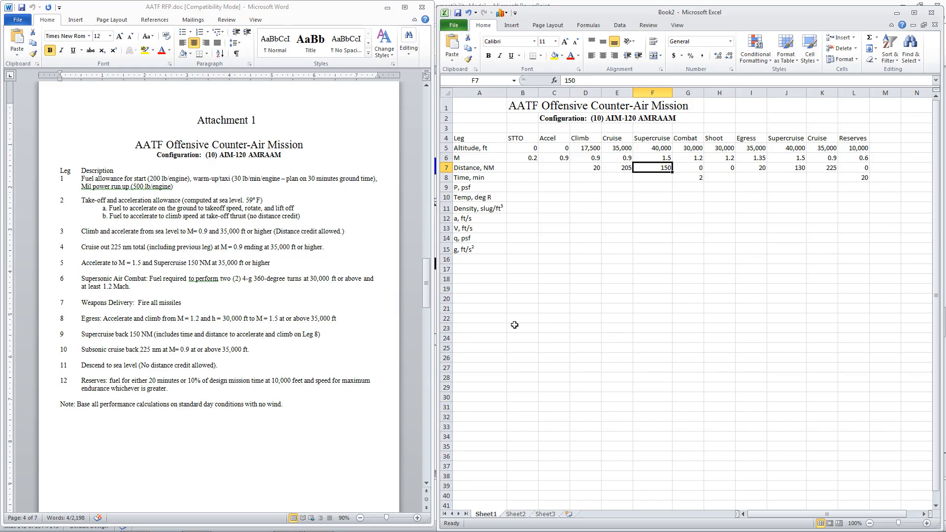
- Enter a distance of 10 in C7 for the Accel leg and 0 in B7 for the STTO leg
{"action": "left_click", "coordinate": [556, 167]}
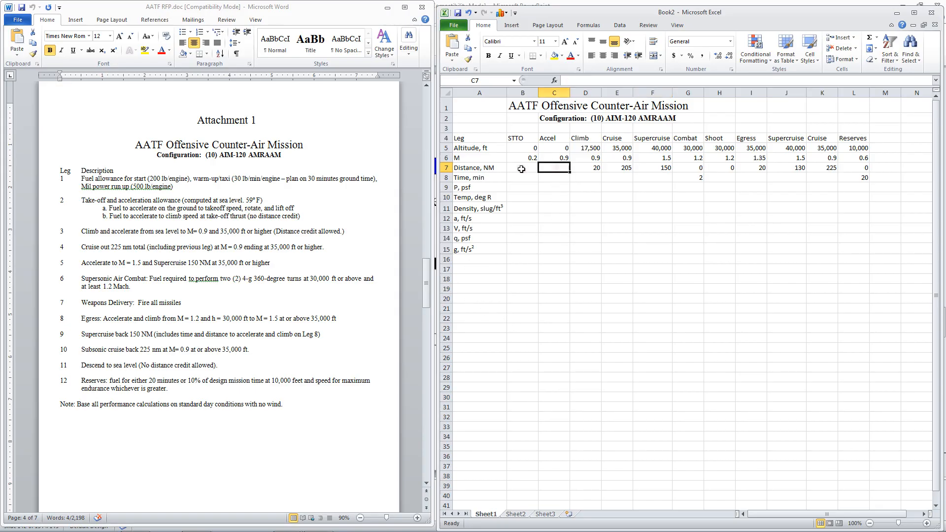
{"action": "left_click", "coordinate": [556, 169]}
{"action": "type", "text": "10"}
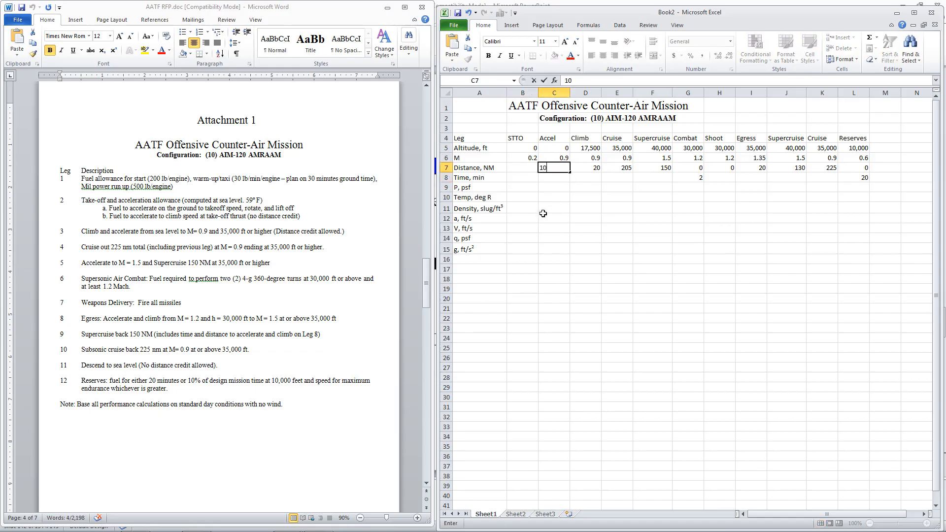
{"action": "key", "text": "Left"}
{"action": "type", "text": "0"}
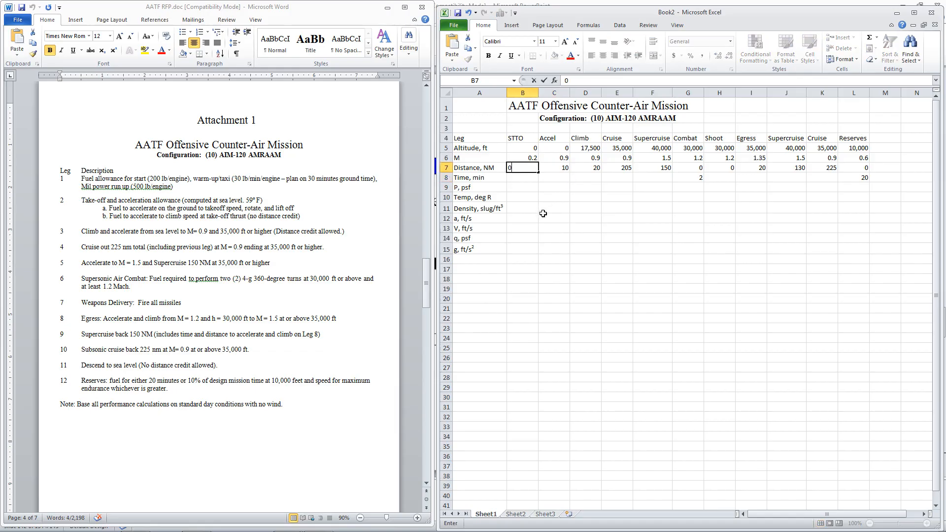
{"action": "key", "text": "Return"}
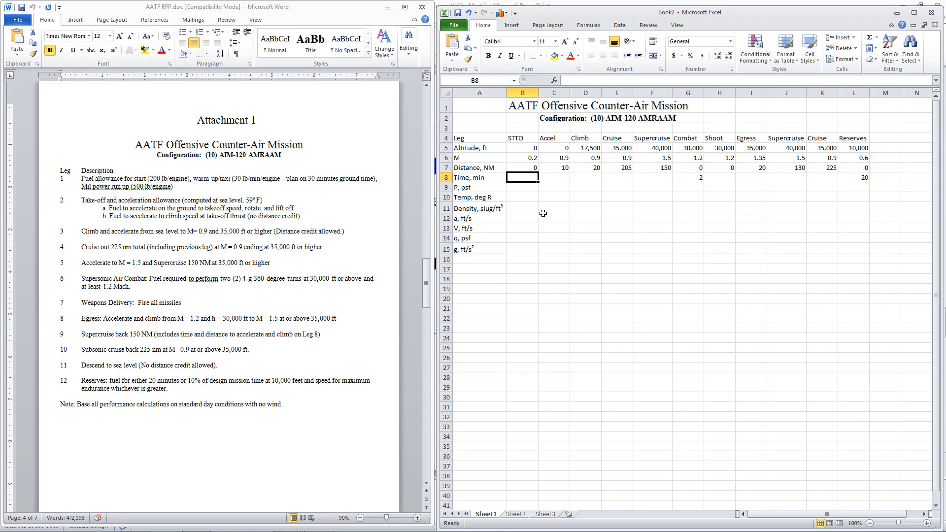
- Enter a time of 30 minutes in B8 for the STTO leg and 2 minutes in C8 for the Accel leg
{"action": "type", "text": "3"}
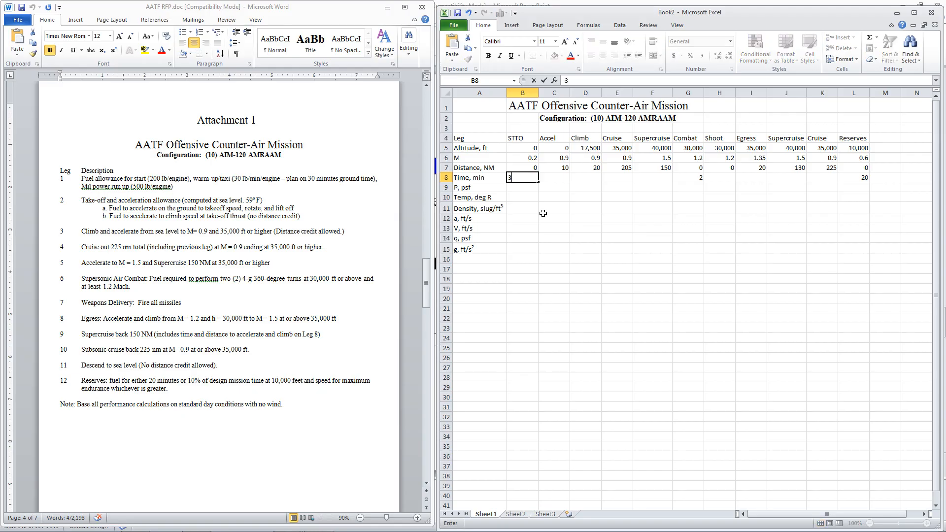
{"action": "type", "text": "0"}
{"action": "key", "text": "Tab"}
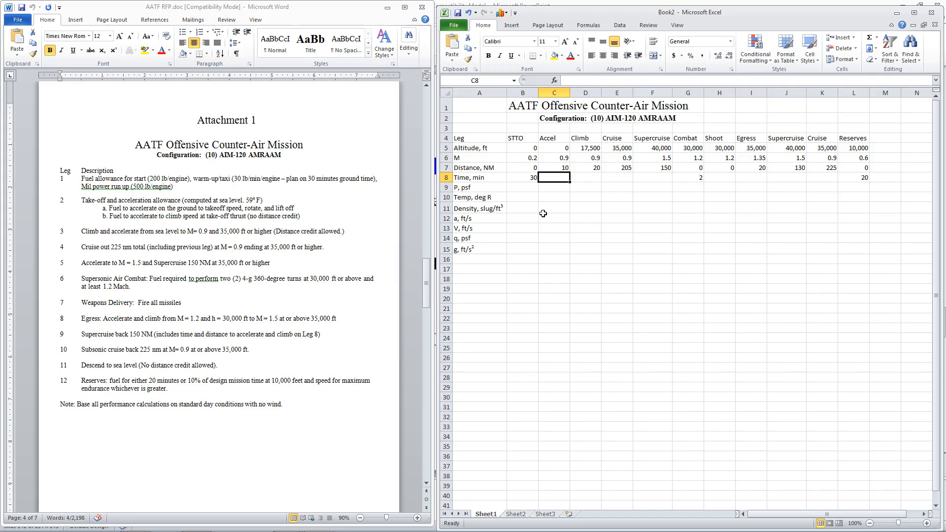
{"action": "type", "text": "2"}
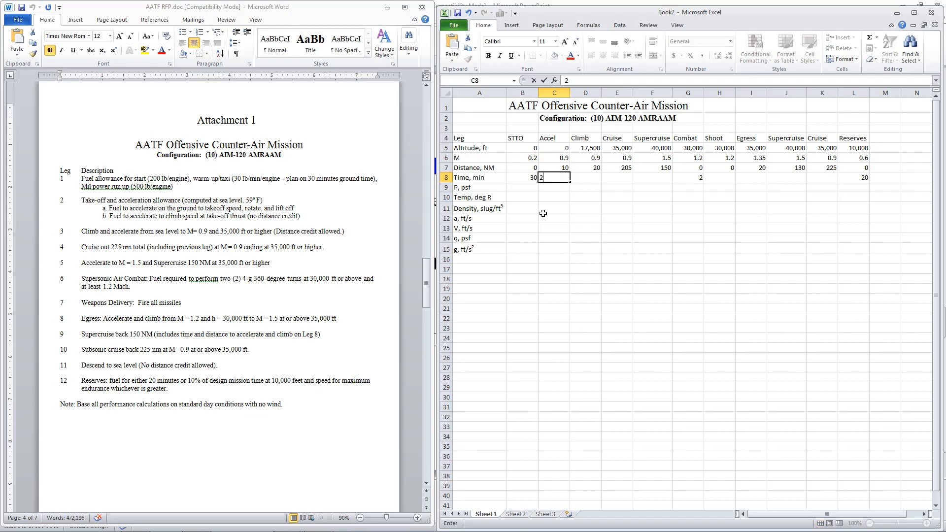
{"action": "key", "text": "Tab"}
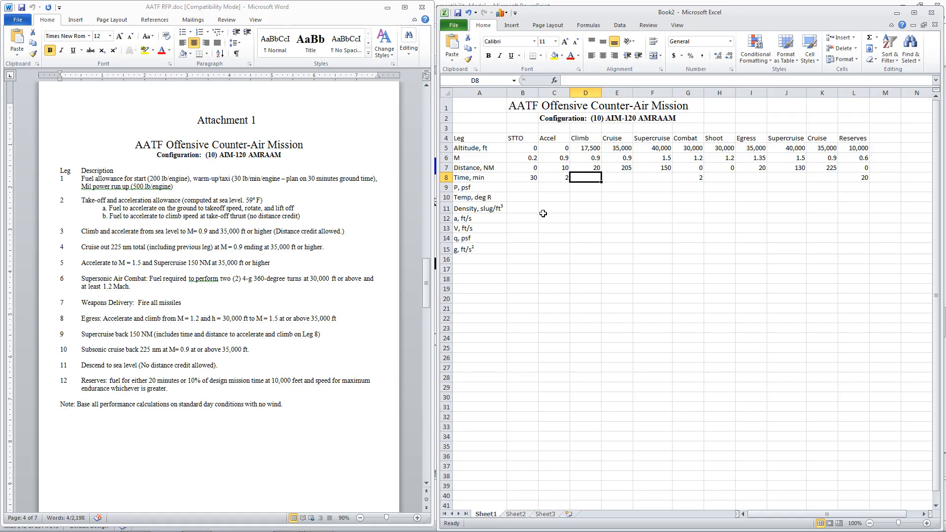
- Switch to the PowerPoint lesson and copy the T2 temperature equation from the Troposphere standard atmosphere slide
{"action": "key", "text": "Left"}
{"action": "key", "text": "Left"}
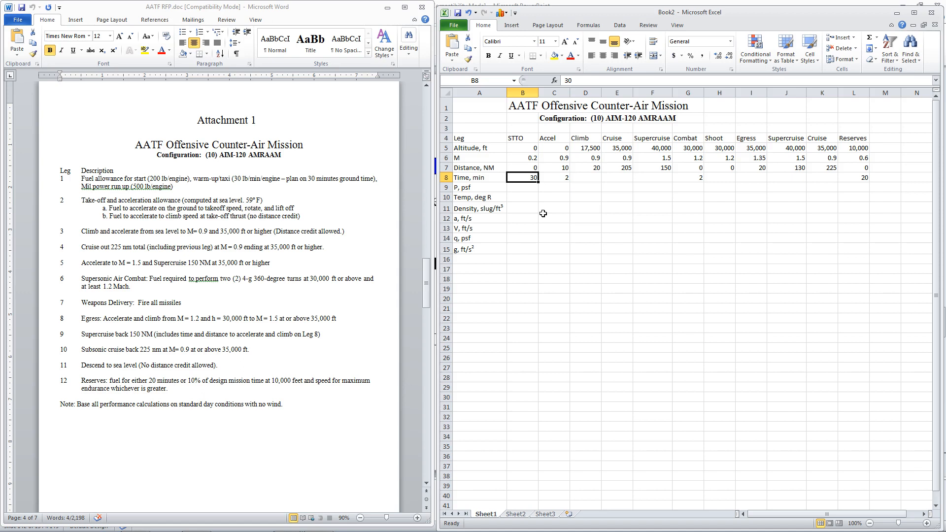
{"action": "key", "text": "Down"}
{"action": "key", "text": "Down"}
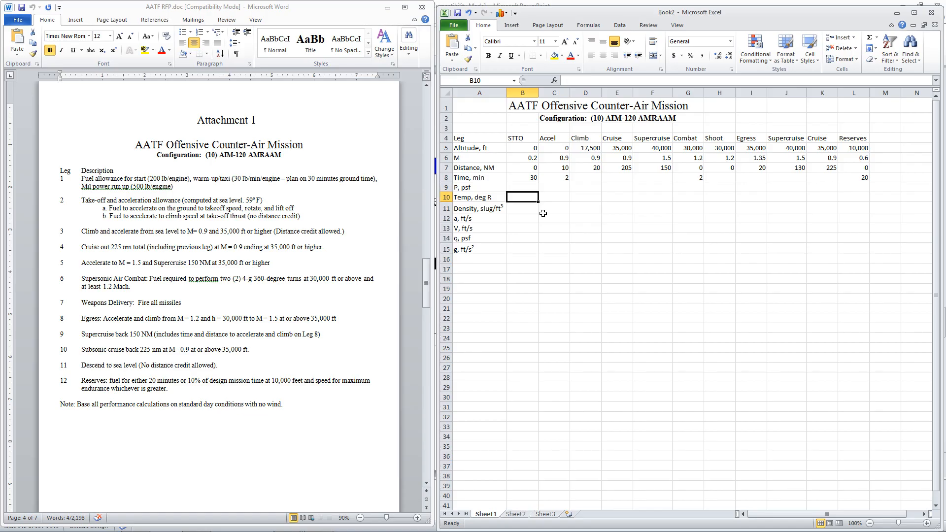
{"action": "left_click", "coordinate": [603, 7]}
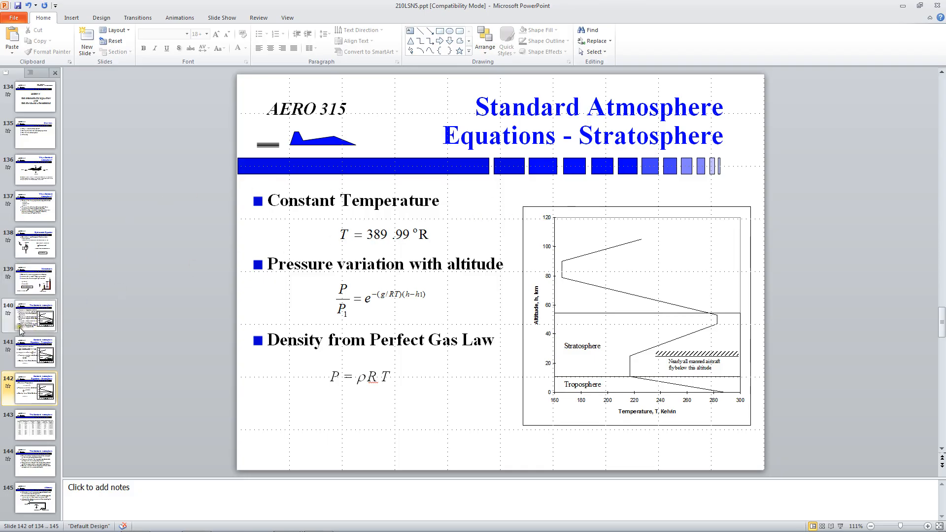
{"action": "left_click", "coordinate": [34, 348]}
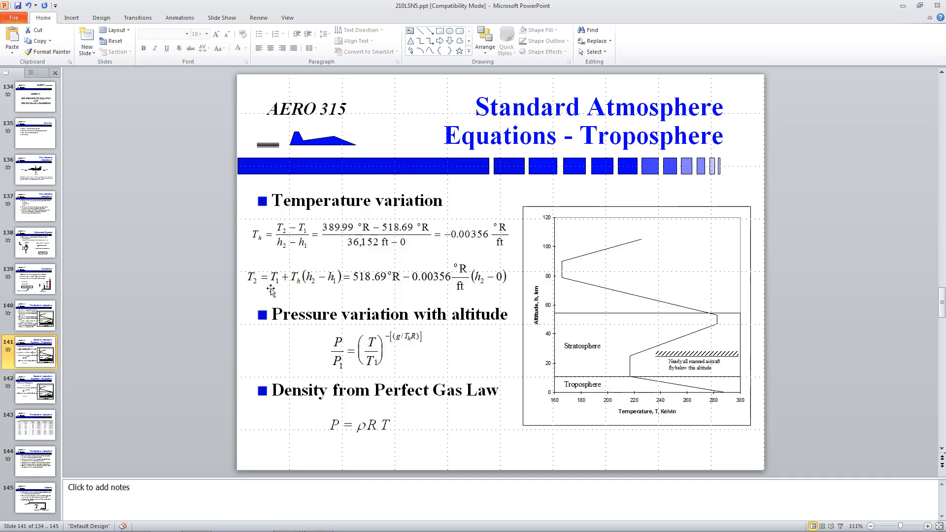
{"action": "left_click", "coordinate": [387, 280]}
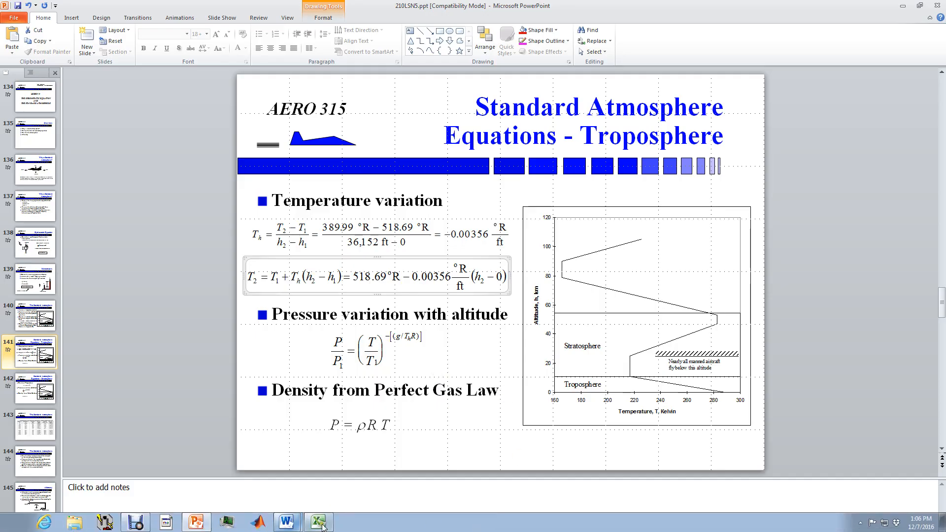
- Switch to the Excel workbook, paste the temperature equation beside the Temp row from column M, and widen the window to fit it
{"action": "left_click", "coordinate": [325, 521]}
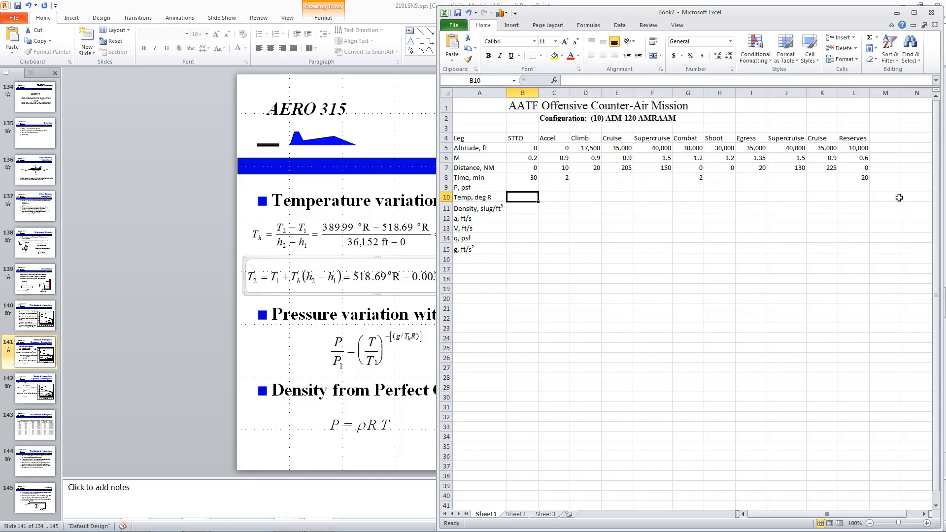
{"action": "left_click", "coordinate": [899, 198]}
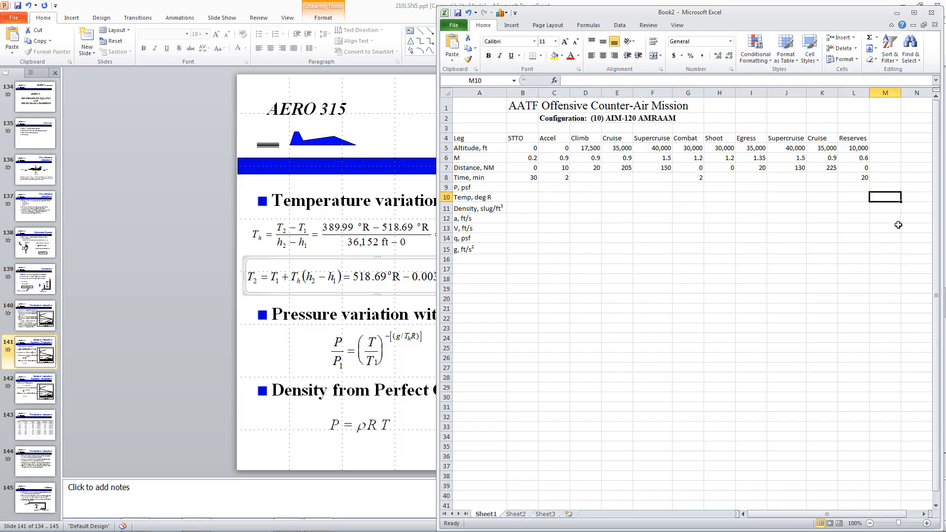
{"action": "key", "text": "ctrl+v"}
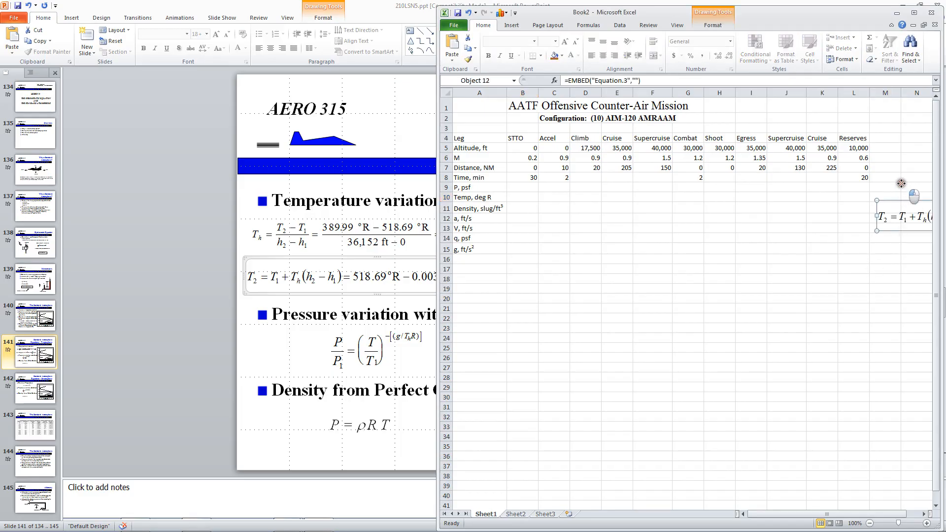
{"action": "left_click_drag", "start_coordinate": [901, 183], "coordinate": [900, 182]}
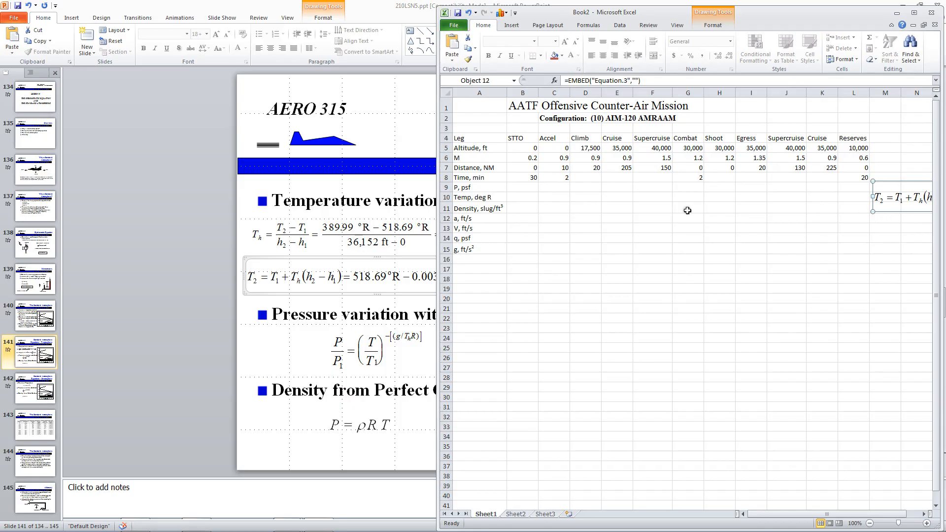
{"action": "left_click_drag", "start_coordinate": [437, 202], "coordinate": [167, 196]}
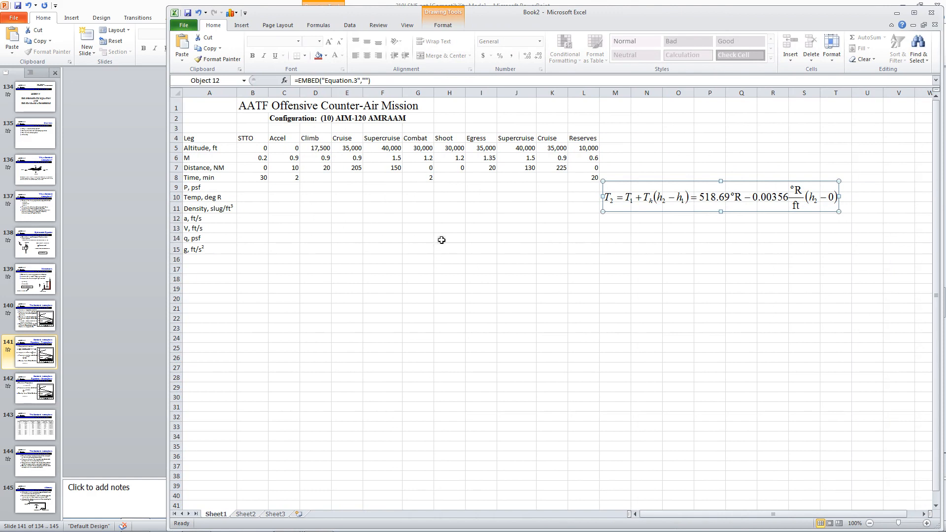
- Enter the temperature formula =IF(B5<36152,518.69-0.00356*B5) in B10 for the STTO leg
{"action": "left_click", "coordinate": [264, 196]}
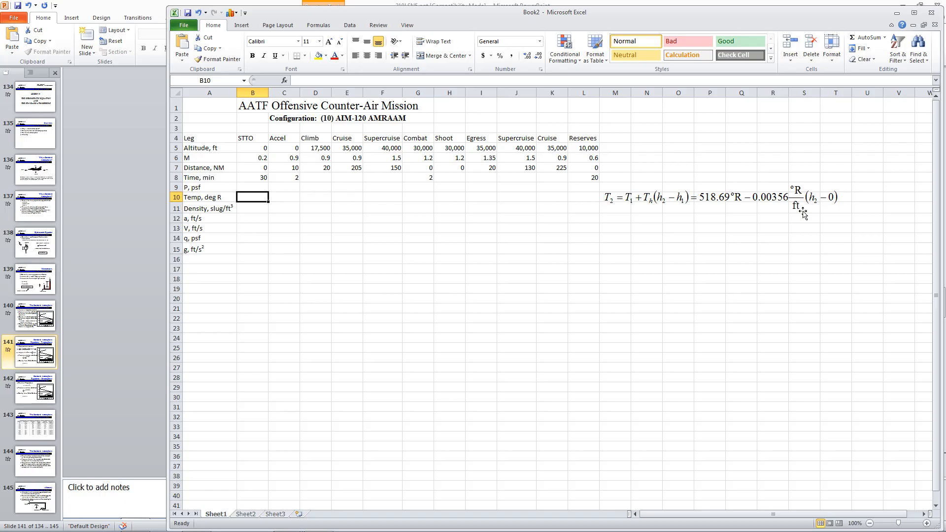
{"action": "left_click", "coordinate": [298, 81]}
{"action": "type", "text": "="}
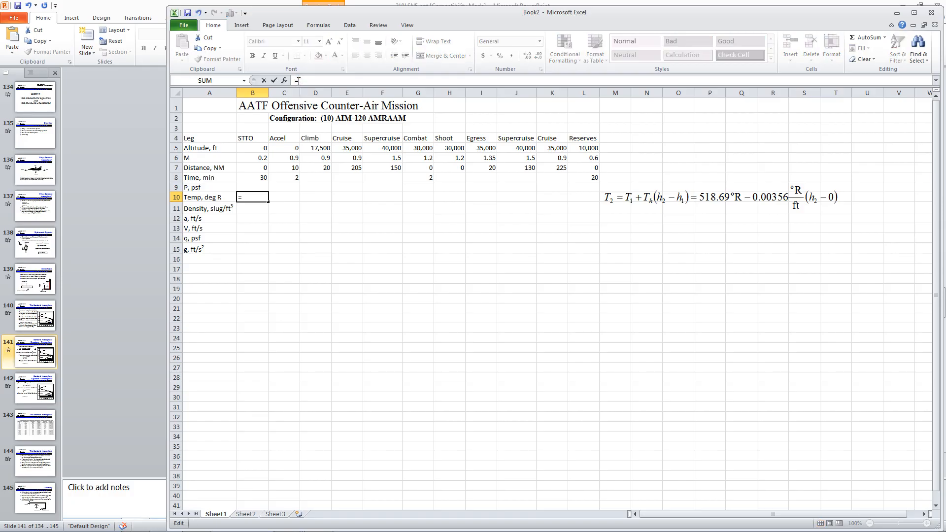
{"action": "type", "text": "if("}
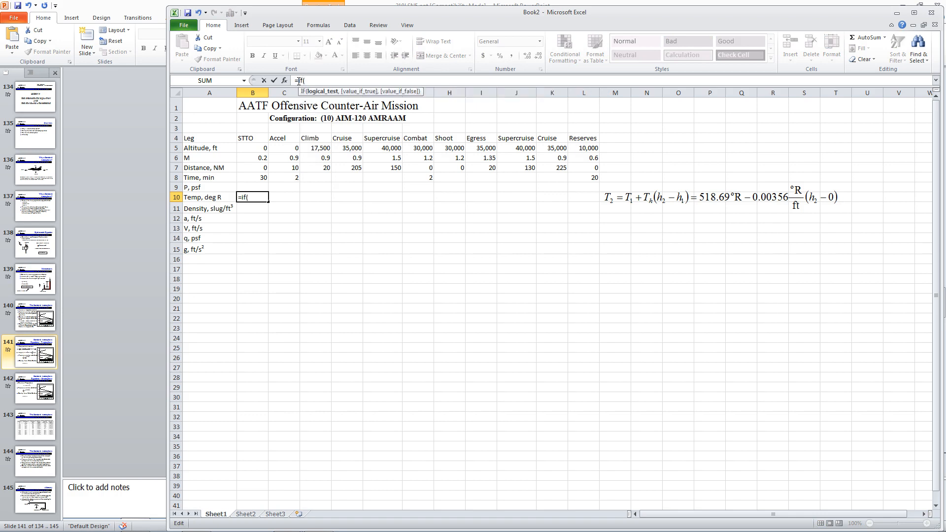
{"action": "left_click", "coordinate": [253, 147]}
{"action": "type", "text": "<36152,51"}
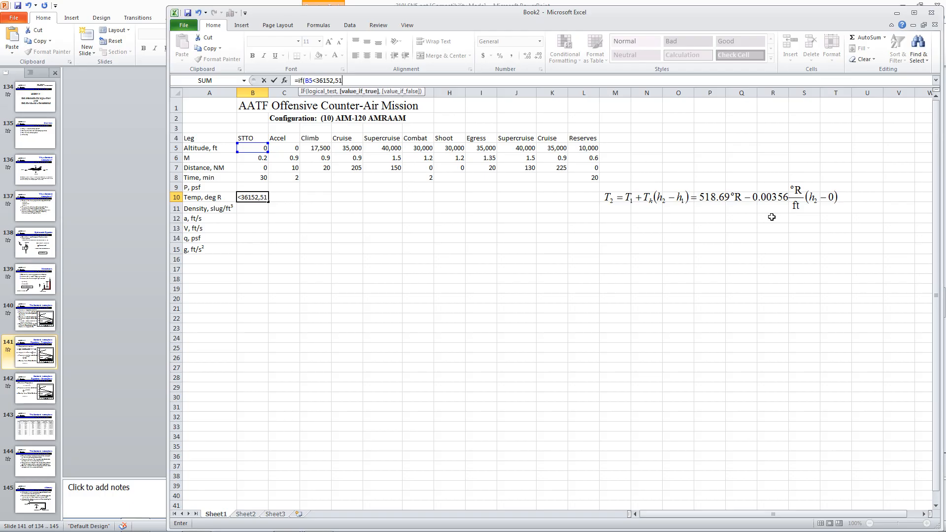
{"action": "type", "text": "8.69-.00356*"}
{"action": "left_click", "coordinate": [254, 148]}
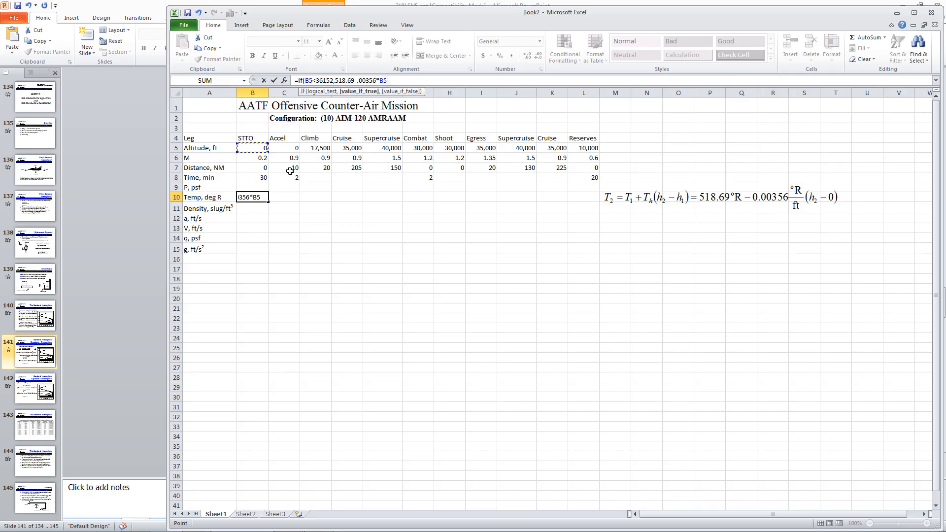
{"action": "key", "text": "Return"}
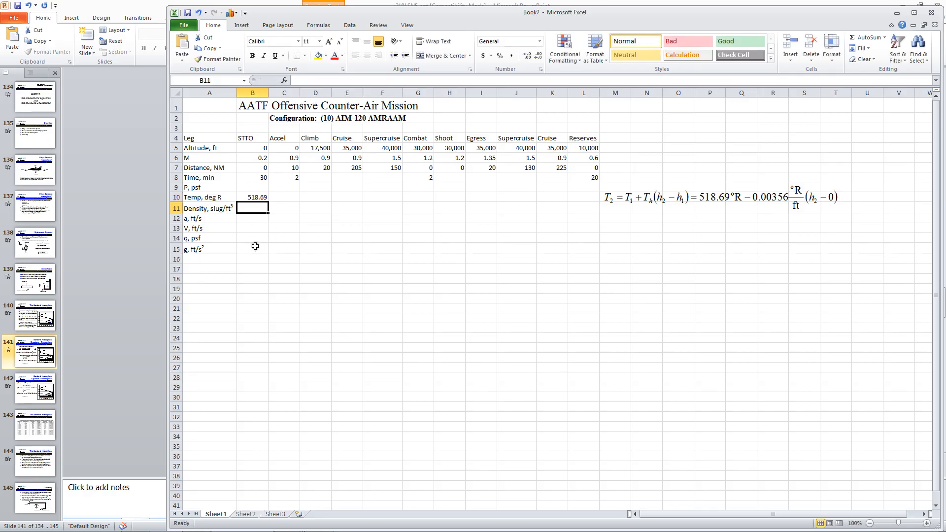
- Copy the B10 temperature formula across C10:L10 for the remaining legs
{"action": "left_click", "coordinate": [249, 197]}
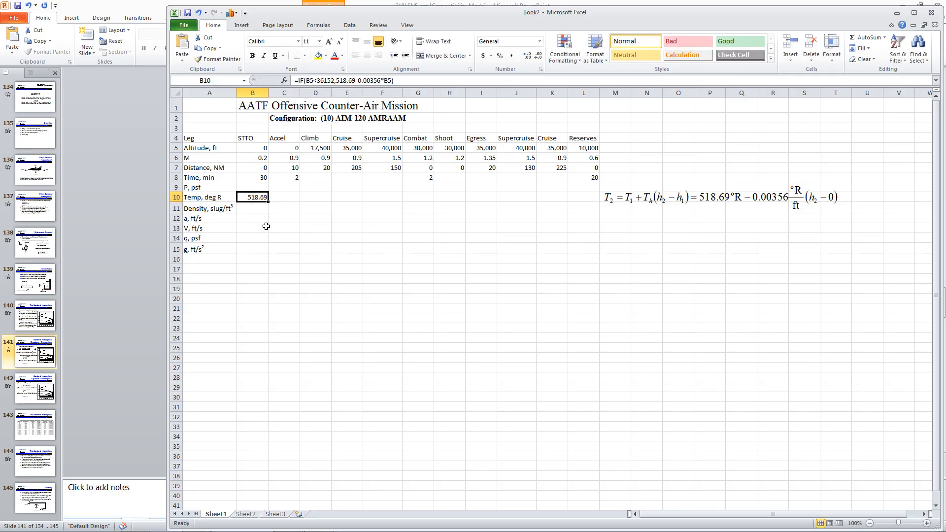
{"action": "key", "text": "ctrl+c"}
{"action": "left_click_drag", "start_coordinate": [279, 196], "coordinate": [569, 199]}
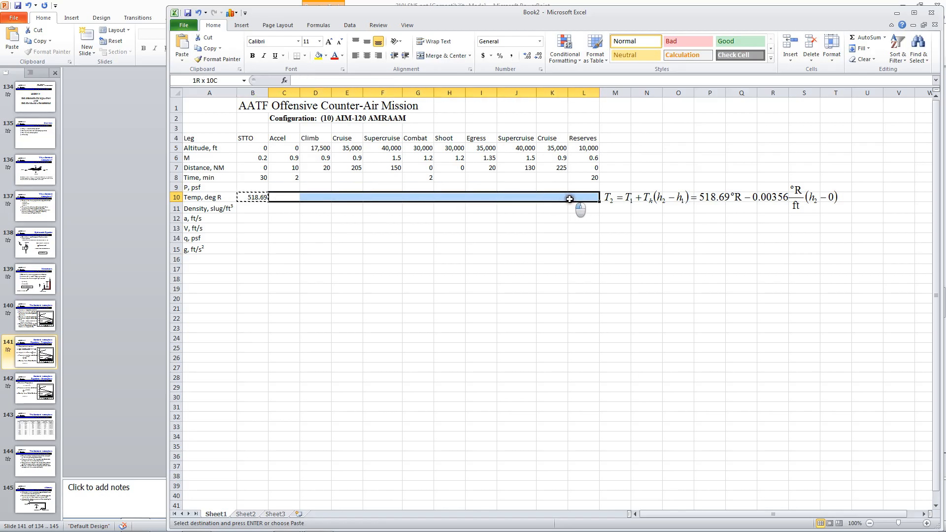
{"action": "key", "text": "ctrl+v"}
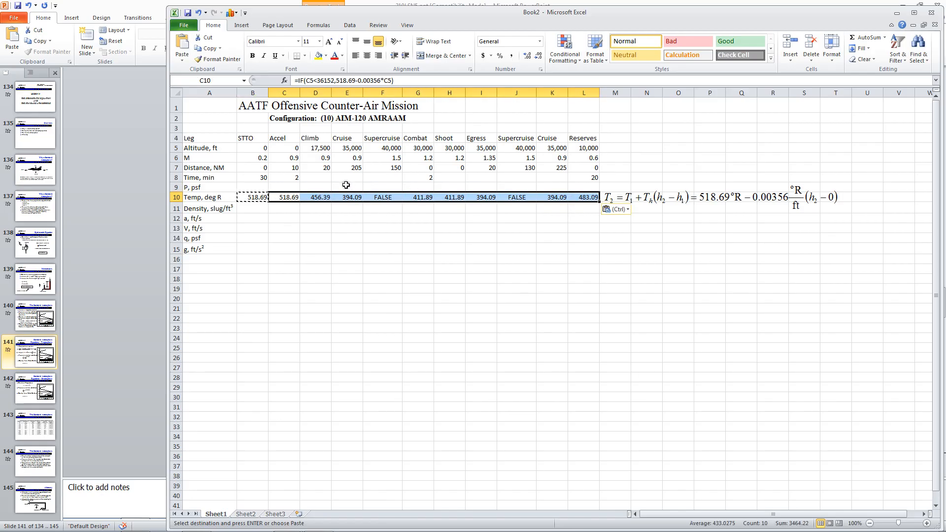
- Add 389.99 as the value-if-false argument of the temperature formula in B10
{"action": "left_click", "coordinate": [260, 197]}
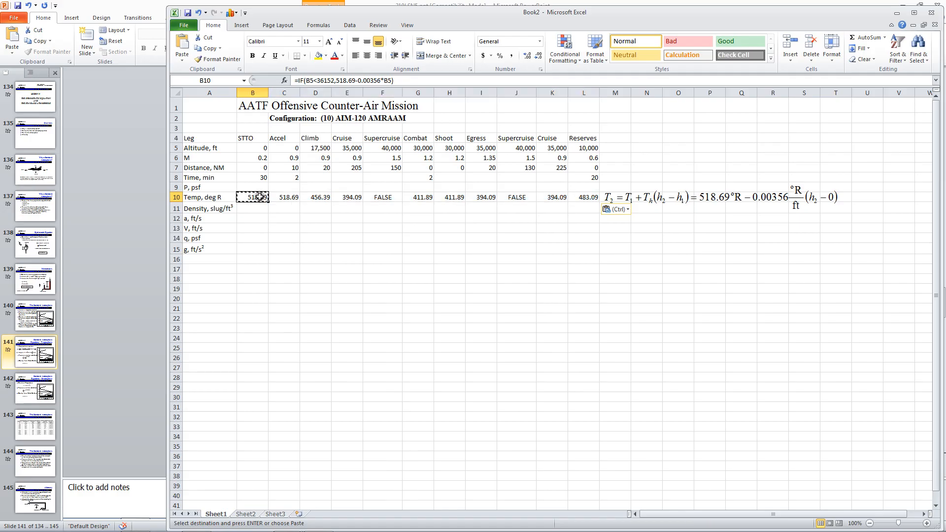
{"action": "left_click", "coordinate": [336, 80]}
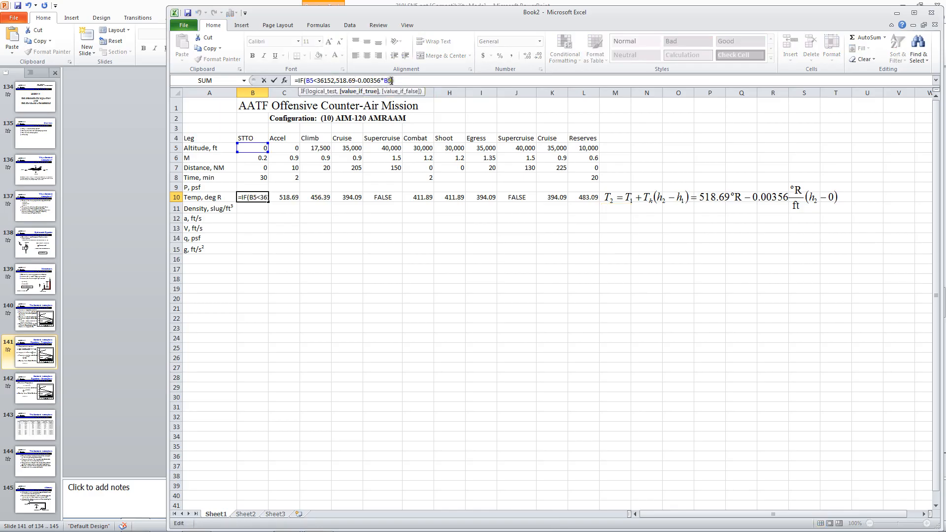
{"action": "type", "text": ","}
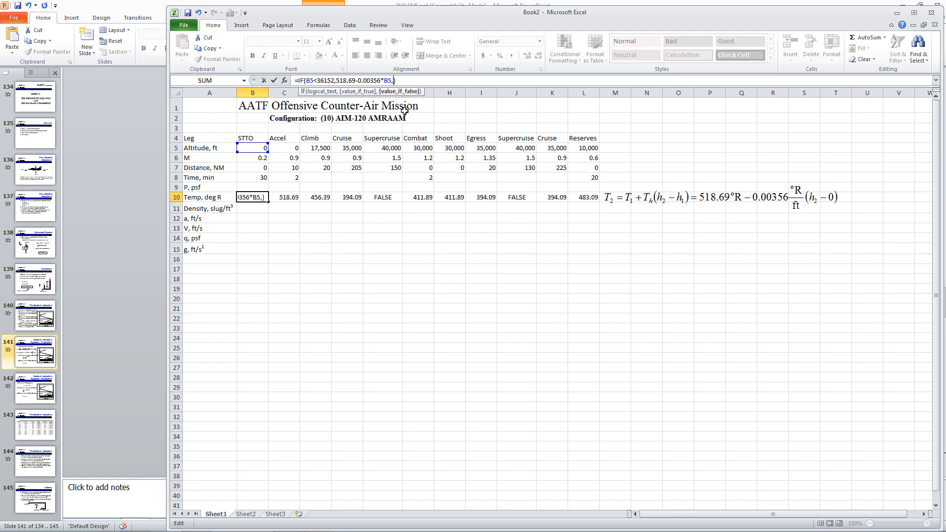
{"action": "type", "text": "389.99"}
{"action": "key", "text": "Return"}
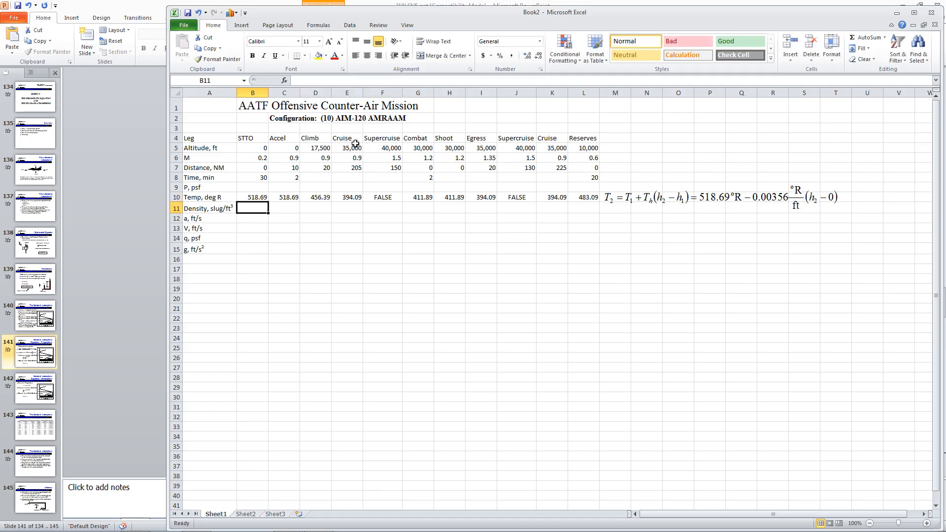
- Copy the revised B10 temperature formula, including the stratosphere value, over C10:L10 and end the copy mode
{"action": "left_click", "coordinate": [260, 196]}
{"action": "key", "text": "ctrl+c"}
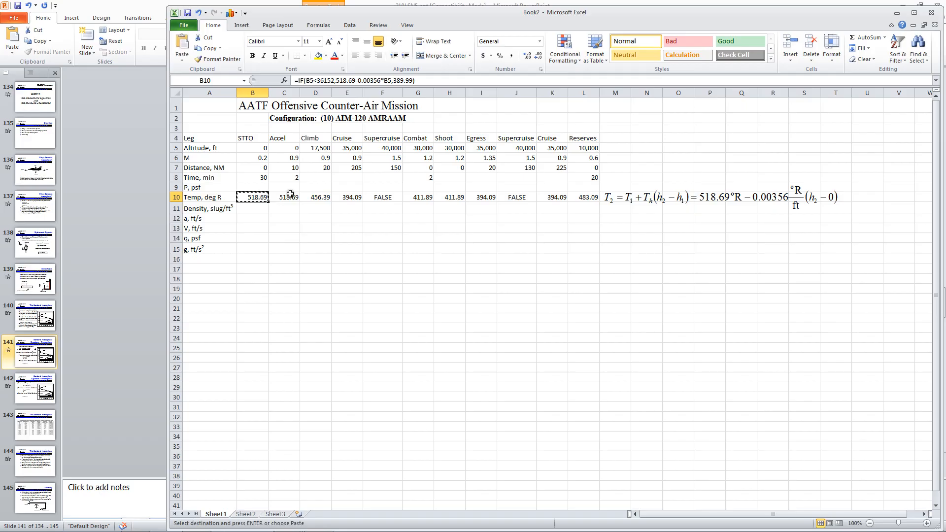
{"action": "left_click_drag", "start_coordinate": [289, 197], "coordinate": [574, 198]}
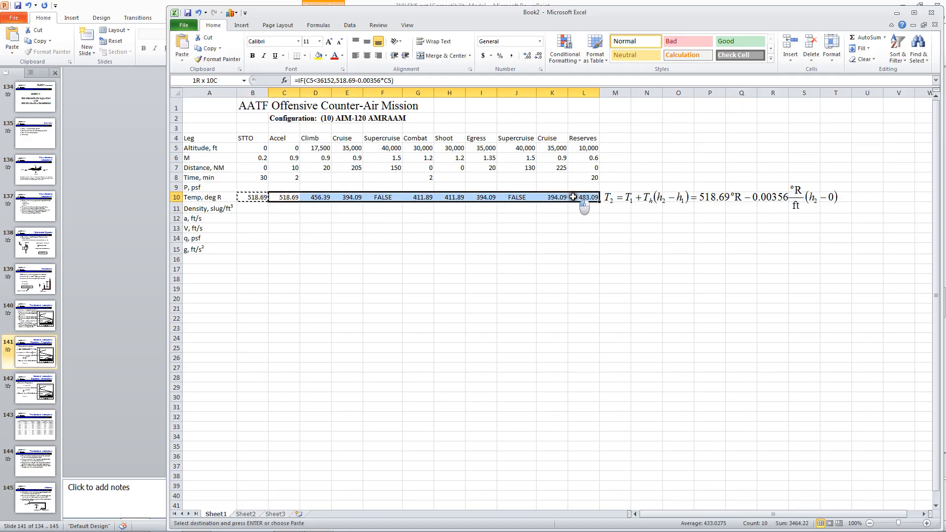
{"action": "key", "text": "ctrl+v"}
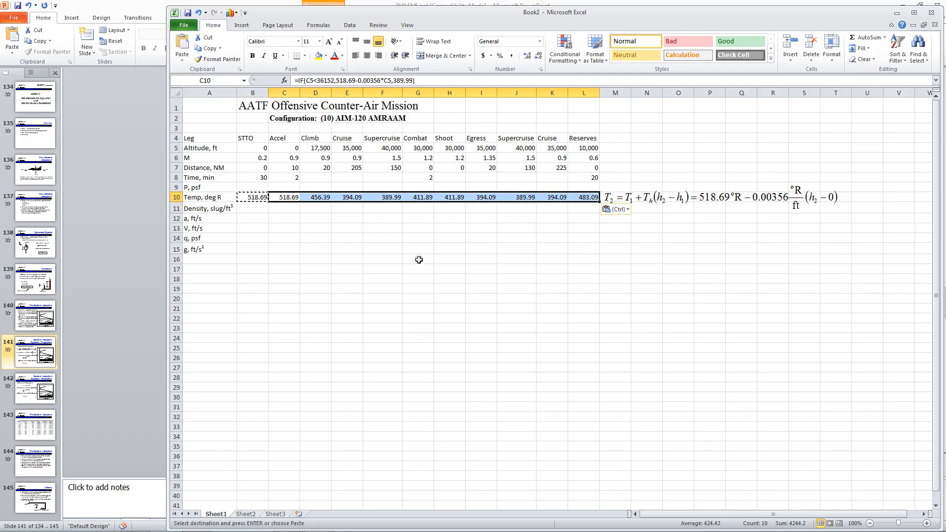
{"action": "left_click", "coordinate": [384, 179]}
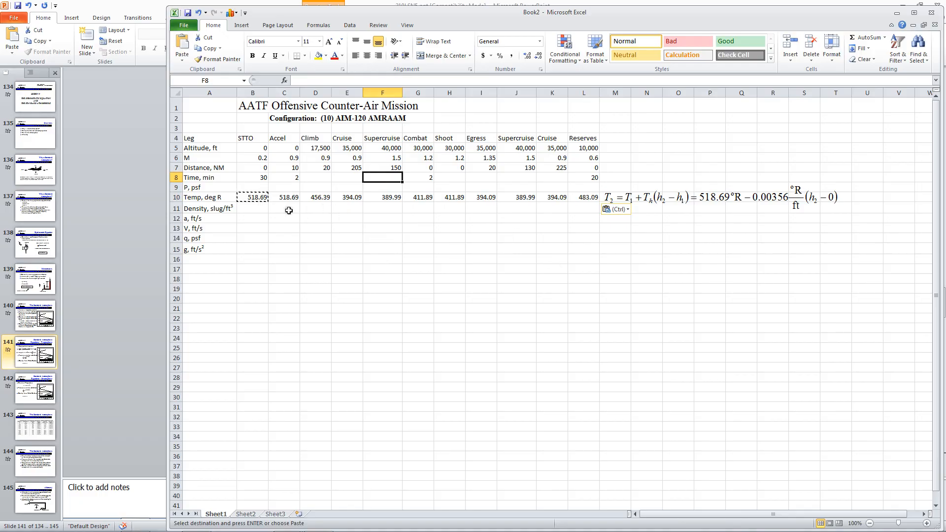
{"action": "left_click", "coordinate": [256, 198]}
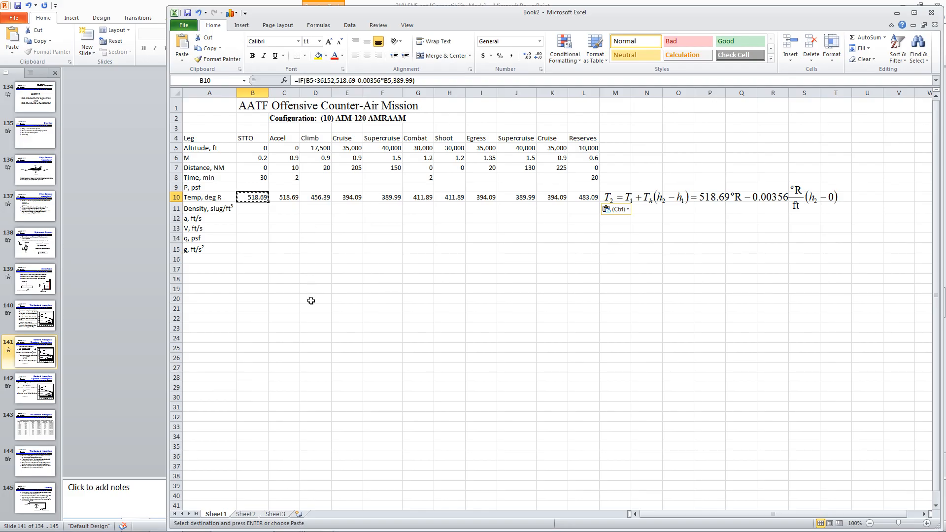
{"action": "key", "text": "Escape"}
- Copy the troposphere pressure-variation equation from PowerPoint slide 141 into the Excel sheet and place it just above the temperature equation
{"action": "left_click", "coordinate": [257, 187]}
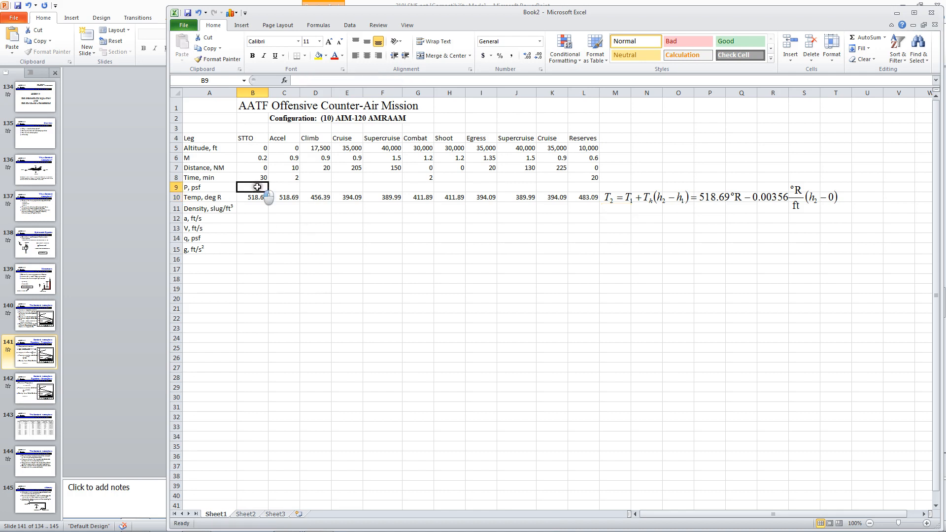
{"action": "left_click", "coordinate": [131, 412]}
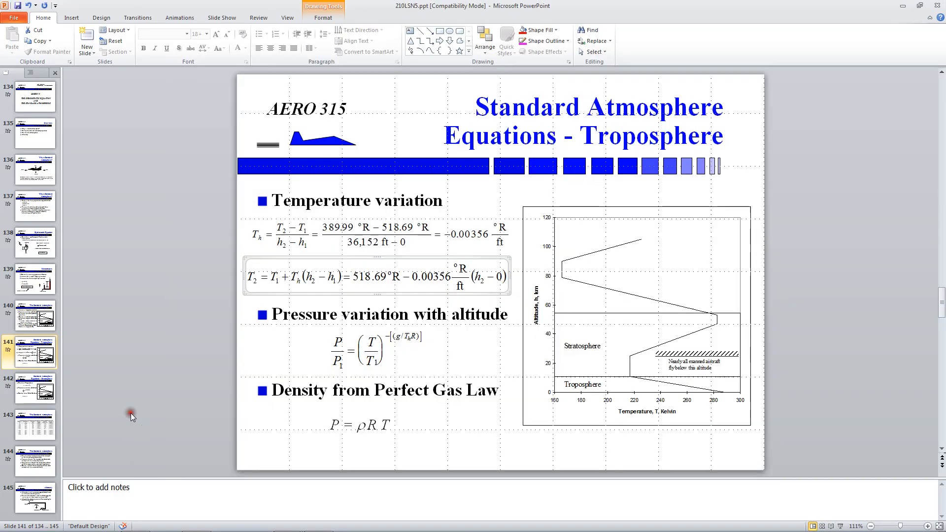
{"action": "left_click", "coordinate": [370, 357]}
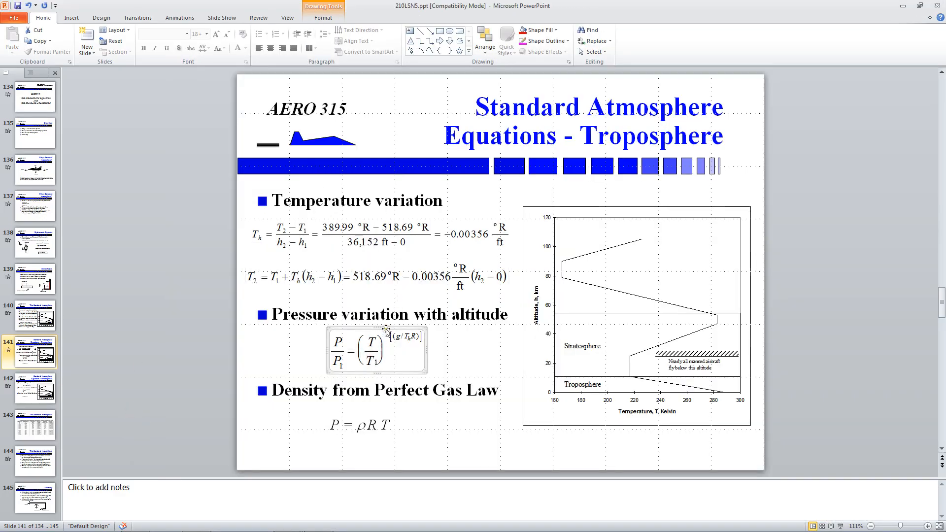
{"action": "key", "text": "ctrl+c"}
{"action": "mouse_move", "coordinate": [400, 531]}
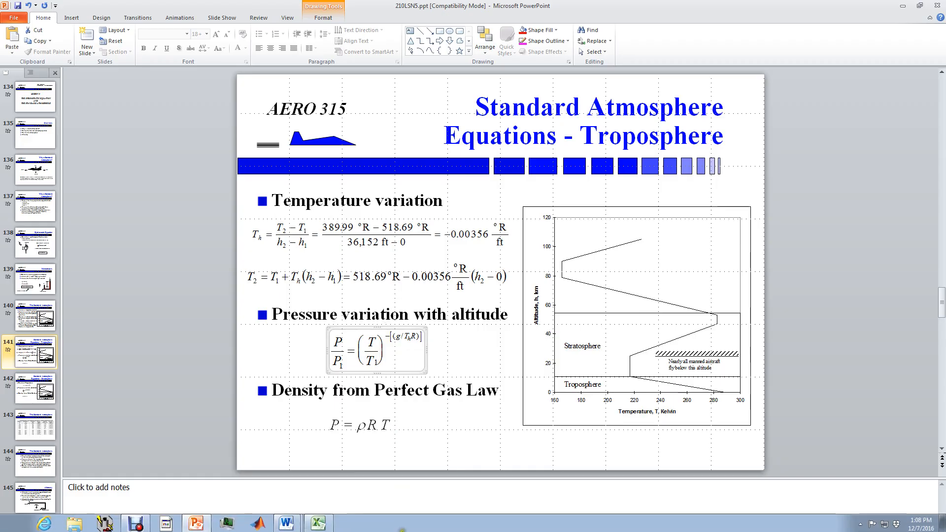
{"action": "left_click", "coordinate": [325, 525]}
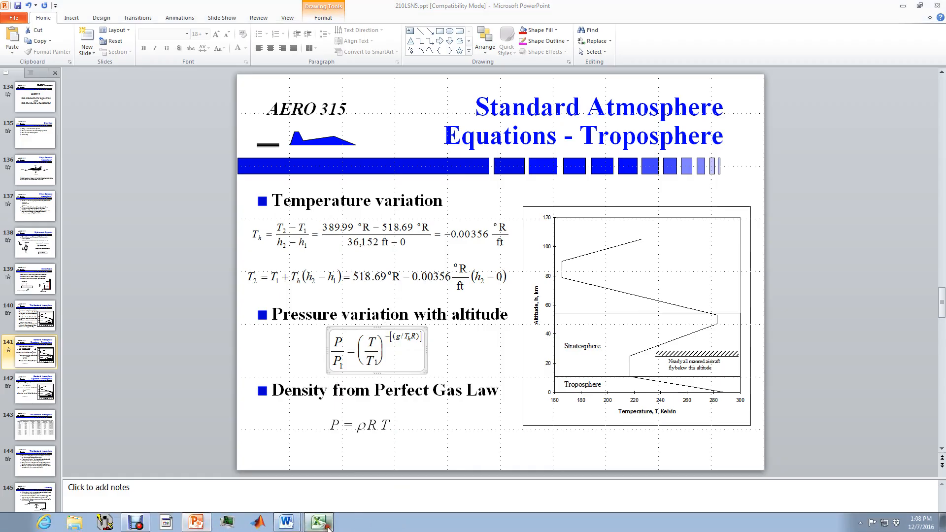
{"action": "left_click", "coordinate": [637, 158]}
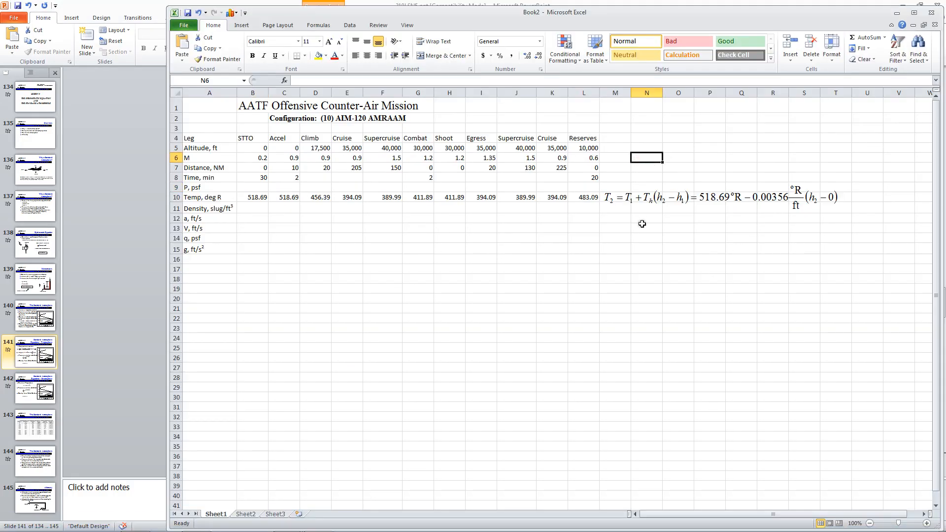
{"action": "key", "text": "ctrl+v"}
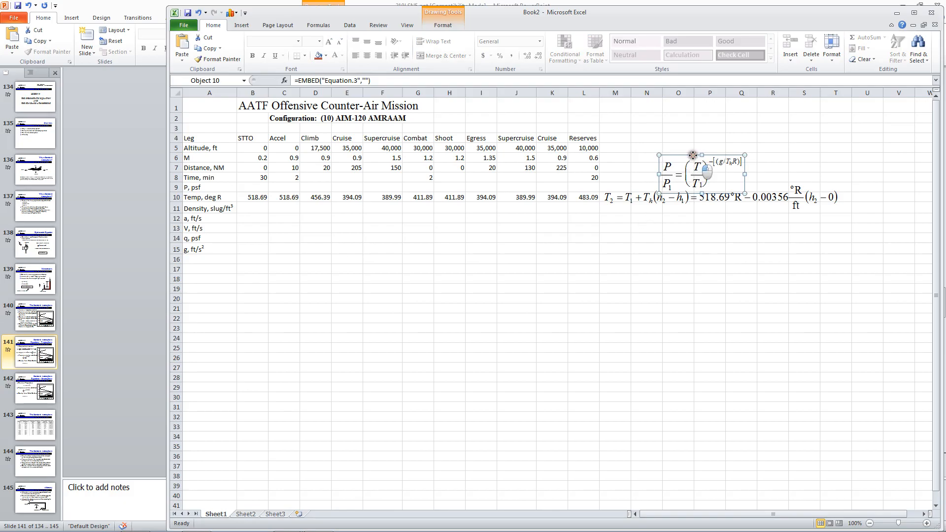
{"action": "left_click_drag", "start_coordinate": [635, 153], "coordinate": [579, 150]}
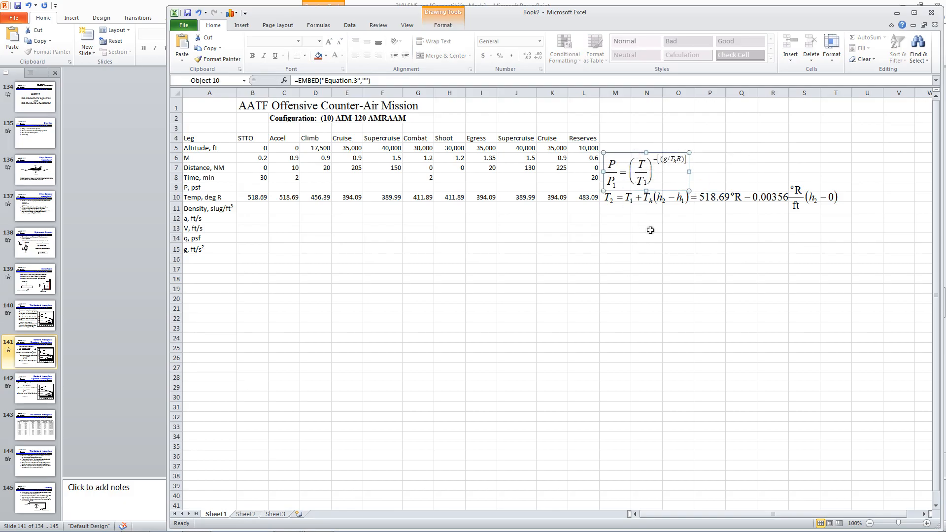
- Copy the stratosphere pressure-variation equation from PowerPoint slide 142 into the Excel sheet and place it beside the troposphere pressure equation
{"action": "mouse_move", "coordinate": [237, 530]}
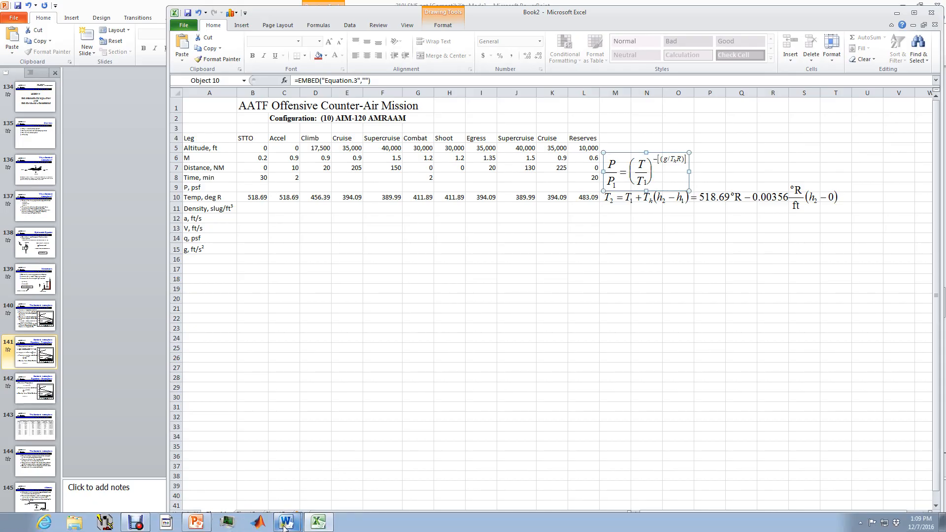
{"action": "left_click", "coordinate": [196, 522]}
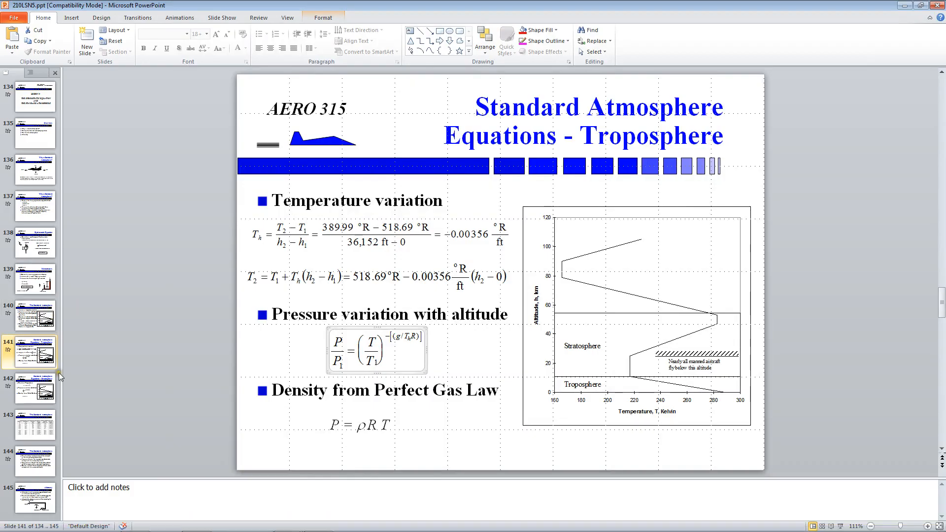
{"action": "left_click", "coordinate": [43, 386]}
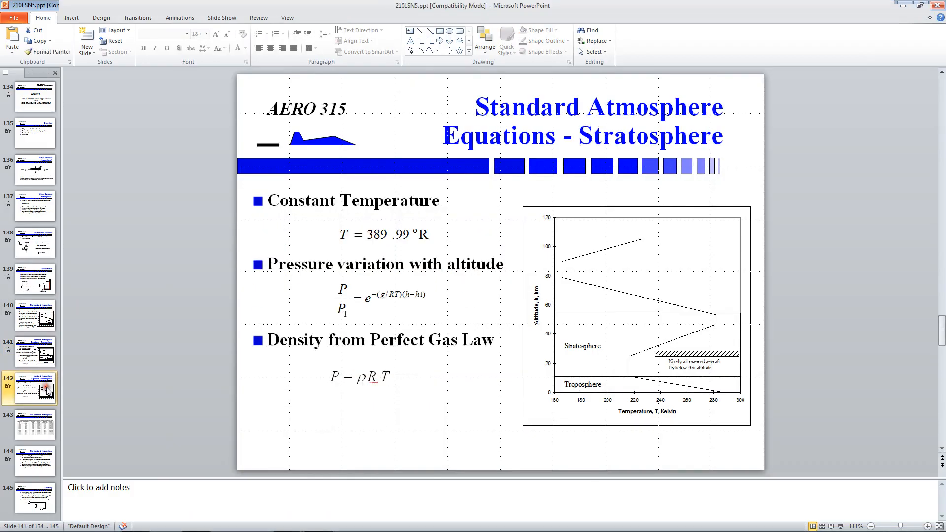
{"action": "left_click", "coordinate": [355, 305]}
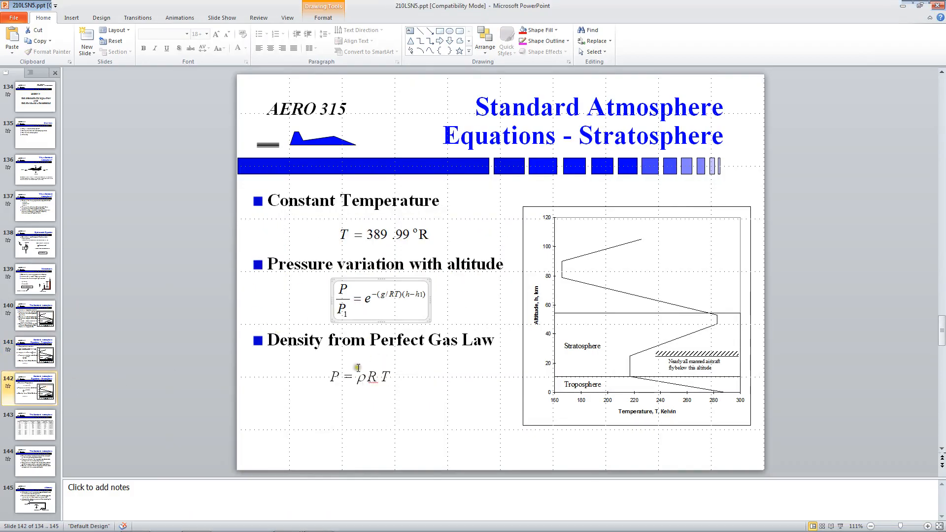
{"action": "mouse_move", "coordinate": [260, 530]}
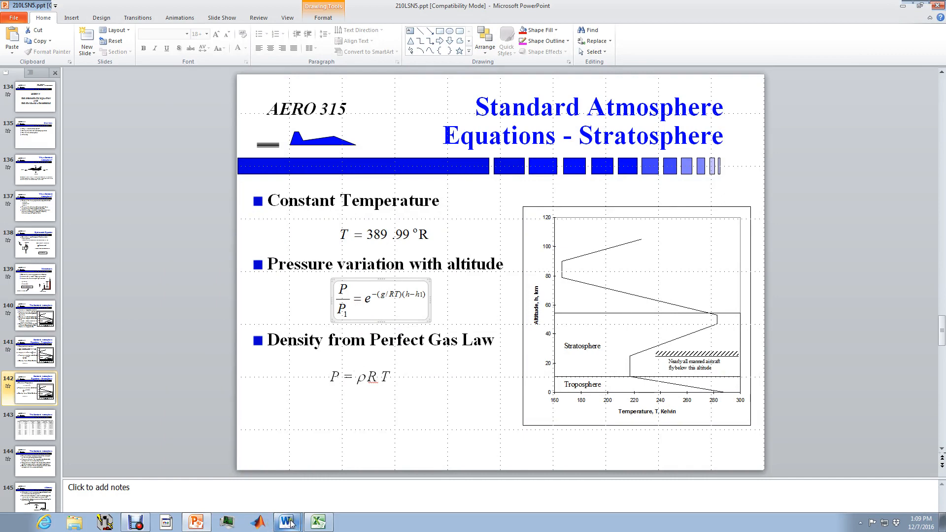
{"action": "left_click", "coordinate": [318, 522]}
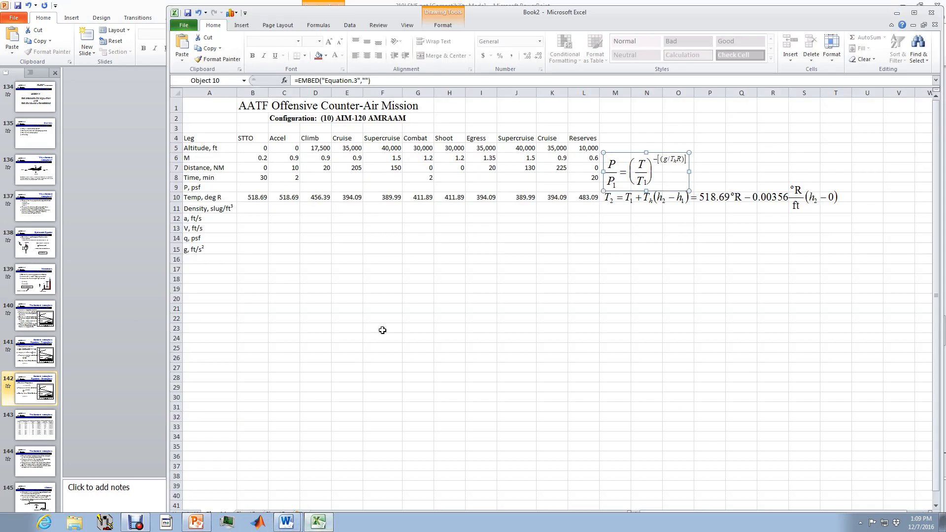
{"action": "left_click", "coordinate": [728, 158]}
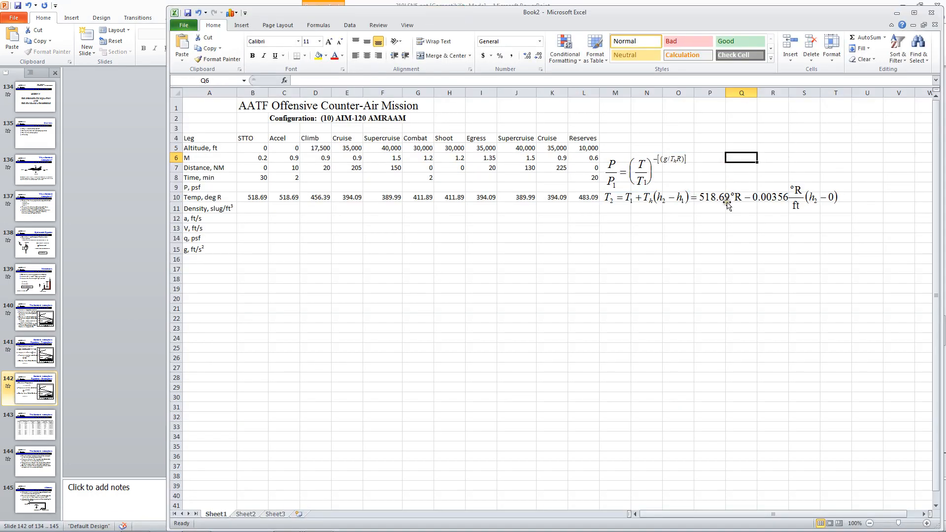
{"action": "key", "text": "ctrl+v"}
{"action": "left_click_drag", "start_coordinate": [750, 163], "coordinate": [719, 156]}
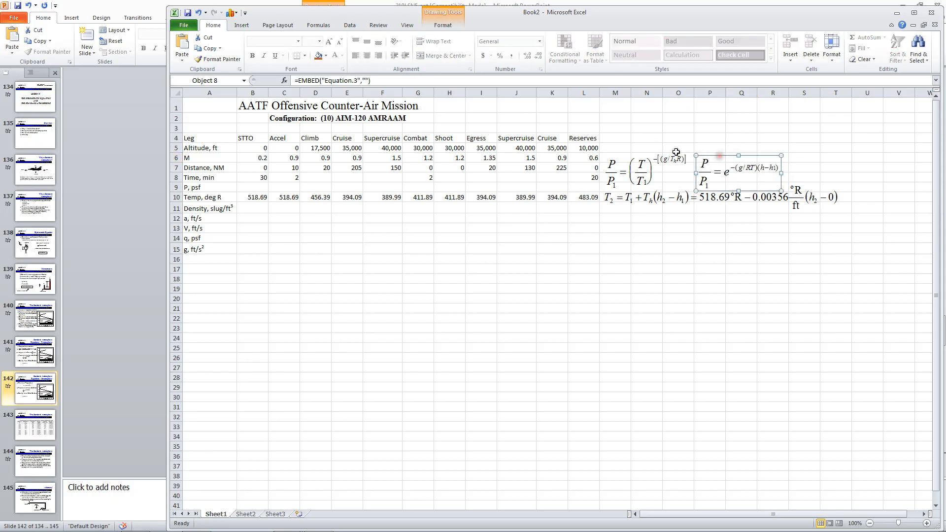
- Label the two pressure equations Troposphere in N5 and Stratosphere in Q5
{"action": "left_click", "coordinate": [646, 147]}
{"action": "type", "text": "Troposphere"}
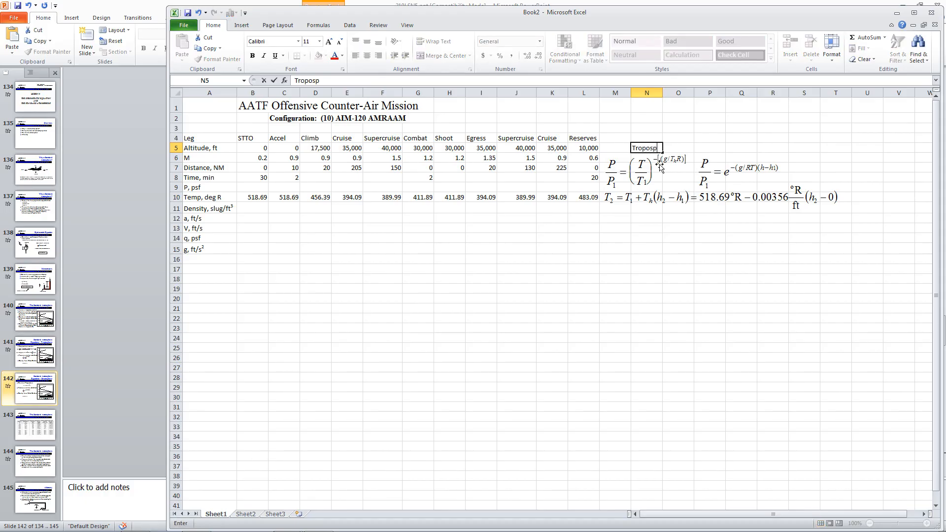
{"action": "left_click", "coordinate": [732, 148]}
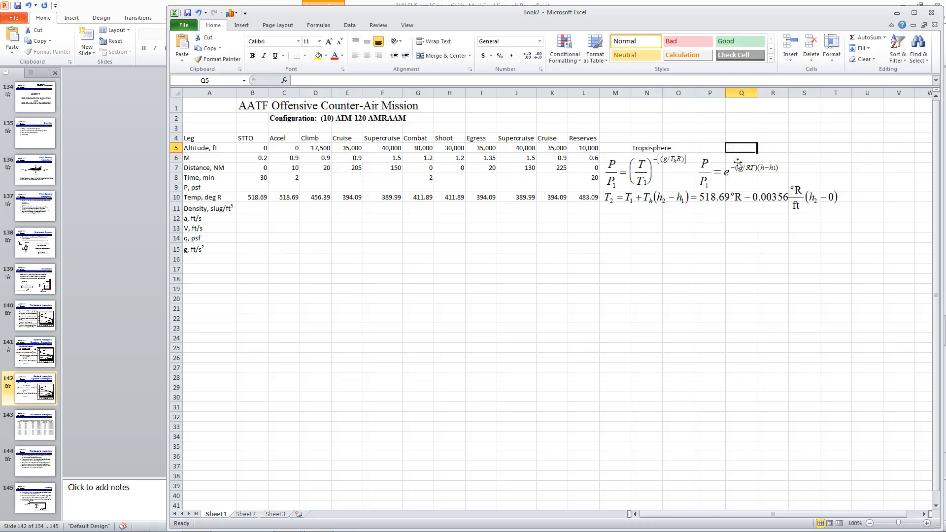
{"action": "type", "text": "Str"}
{"action": "type", "text": "a"}
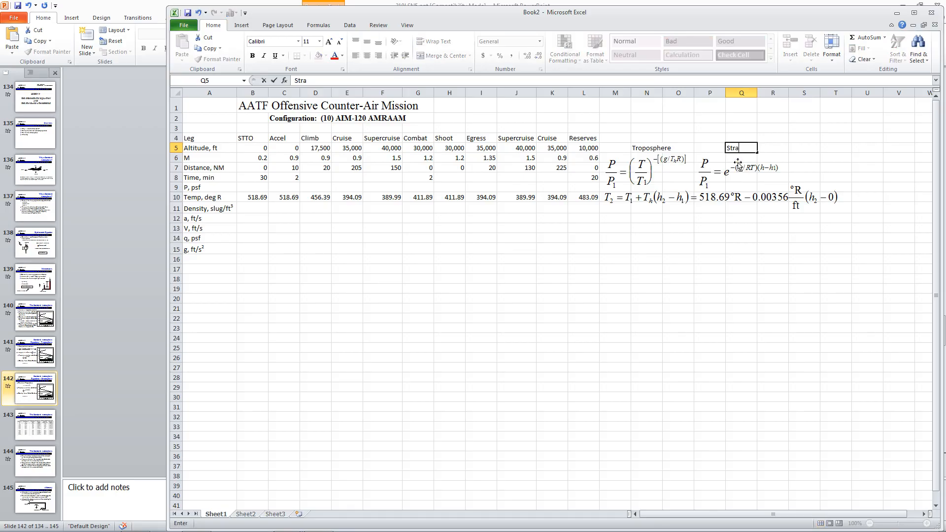
{"action": "type", "text": "tosphere"}
{"action": "left_click", "coordinate": [675, 279]}
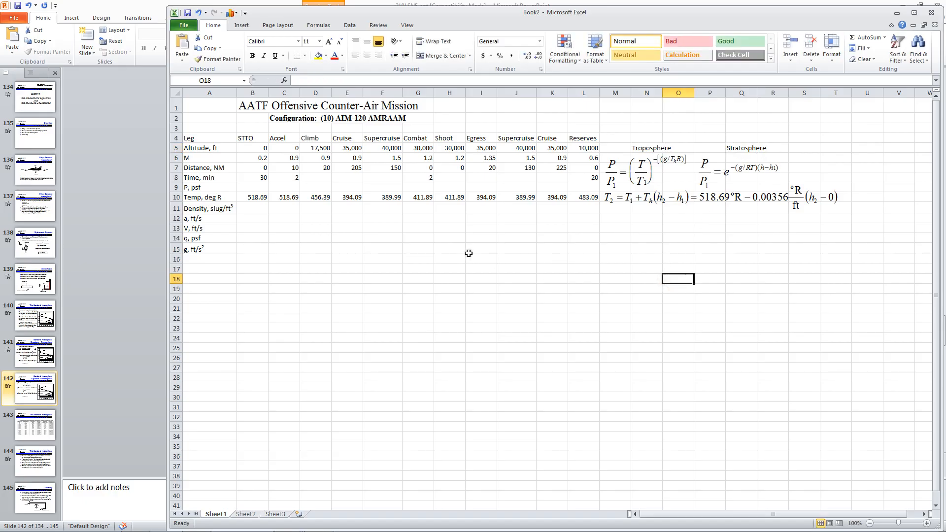
- Start the STTO pressure formula in B9 with =IF(B5<36152,2116.4*(B10/518.69)
{"action": "left_click", "coordinate": [259, 190]}
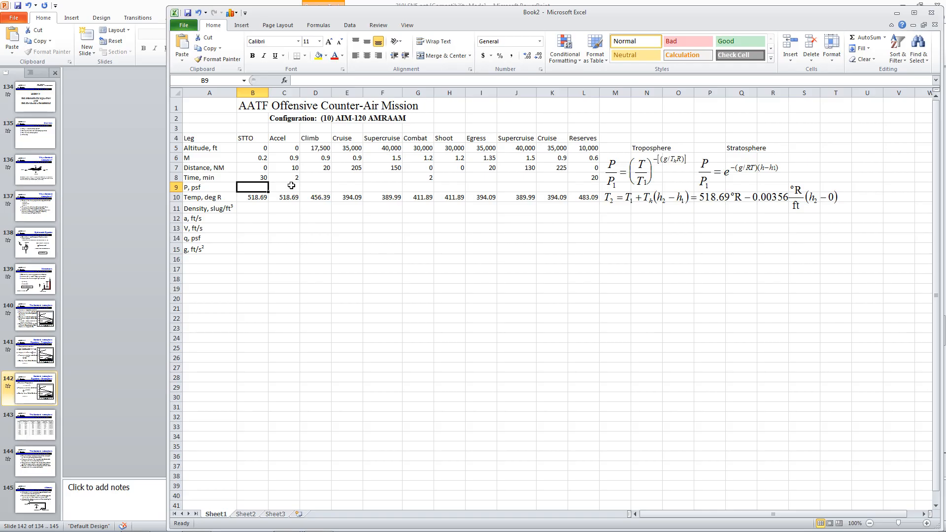
{"action": "type", "text": "="}
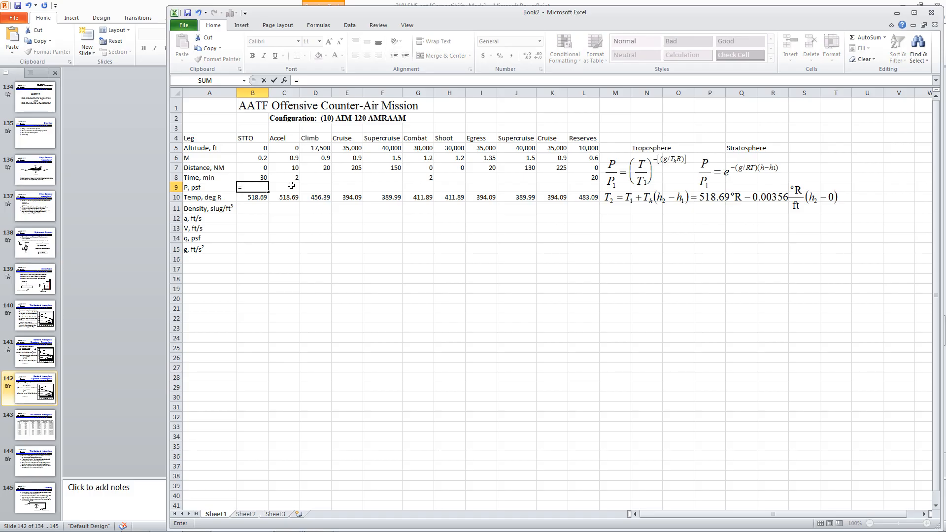
{"action": "type", "text": "if("}
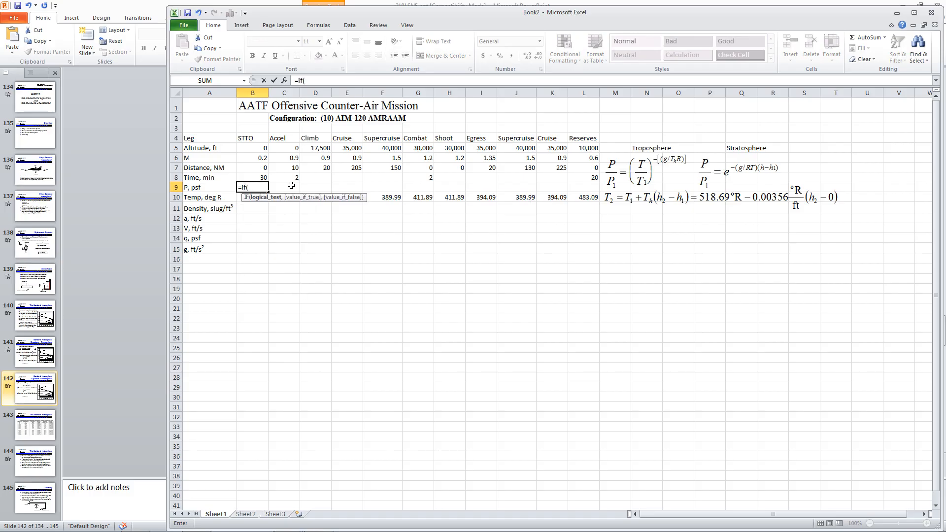
{"action": "left_click", "coordinate": [253, 147]}
{"action": "type", "text": "<36152,"}
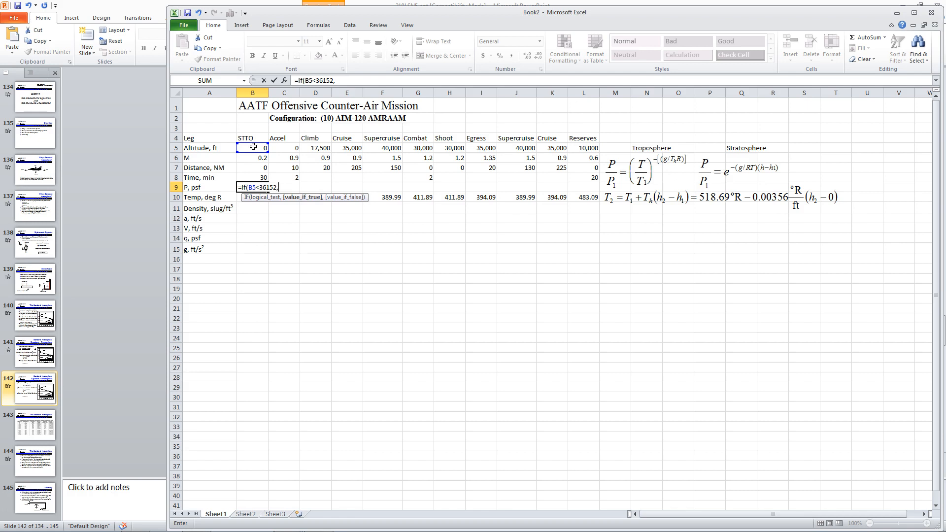
{"action": "type", "text": "2116.4*("}
{"action": "left_click", "coordinate": [238, 198]}
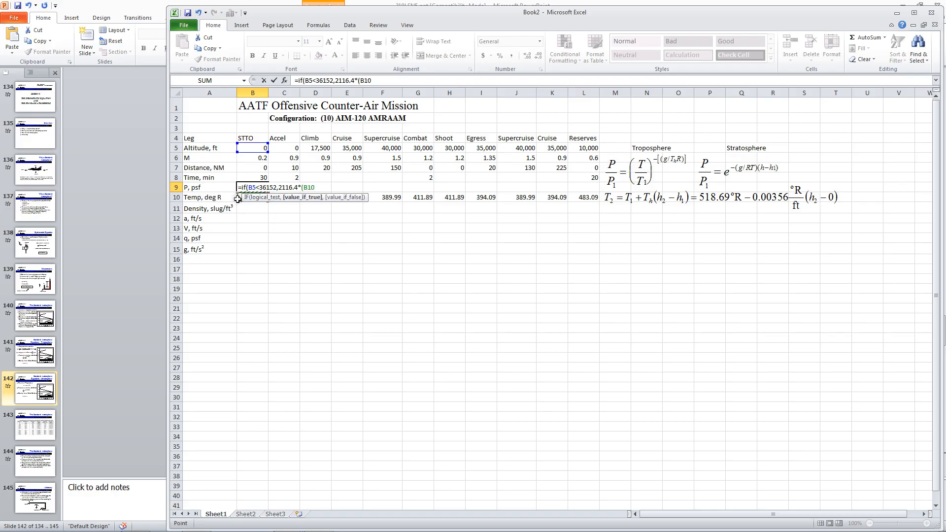
{"action": "type", "text": "/"}
{"action": "type", "text": "518.69"}
- Raise the temperature ratio in the B9 formula to the exponent ^-(B15/.00356/1716)
{"action": "type", "text": "^-("}
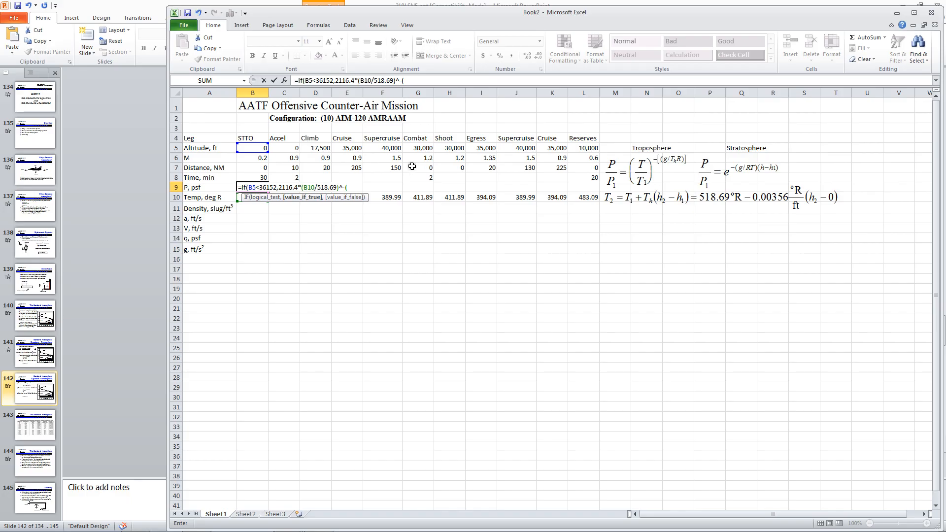
{"action": "left_click", "coordinate": [251, 251]}
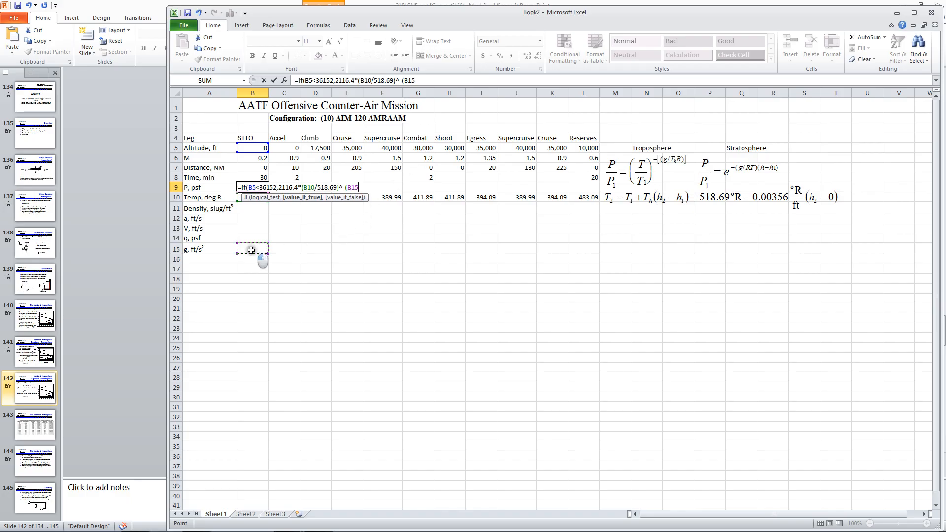
{"action": "type", "text": "/"}
{"action": "type", "text": ".00356/"}
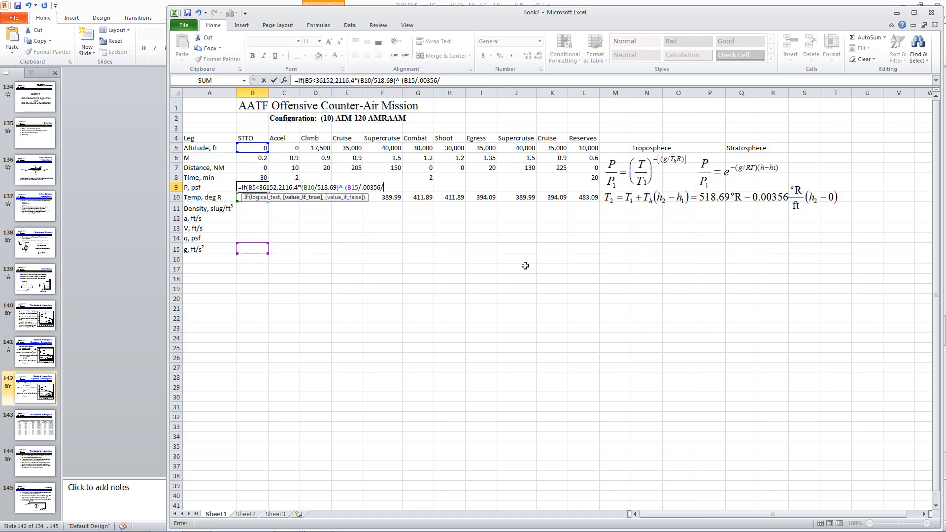
{"action": "type", "text": "1716"}
- Begin the value-if-false argument of the B9 formula with 472.7*EXP( and remove the minus sign before the troposphere exponent (B15/.00356/1716)
{"action": "type", "text": ",472.7*exp("}
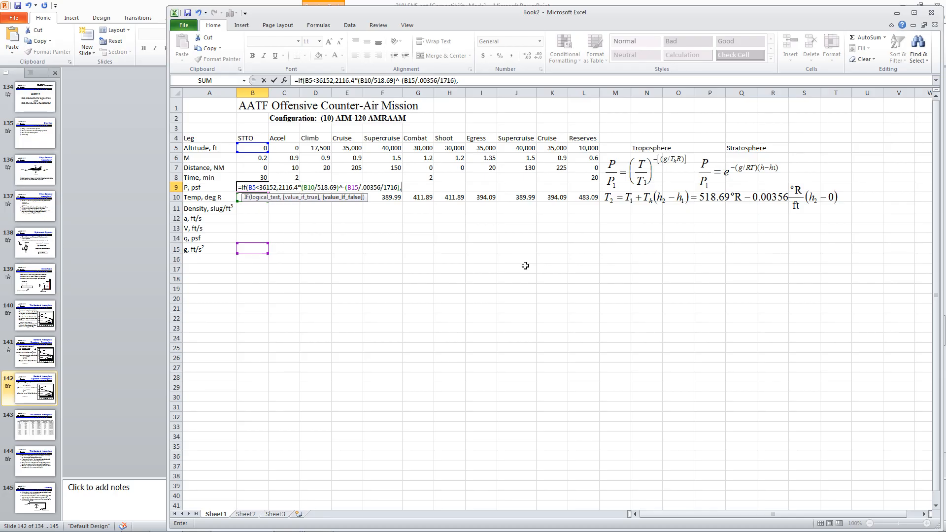
{"action": "type", "text": "472.7"}
{"action": "type", "text": "*exp("}
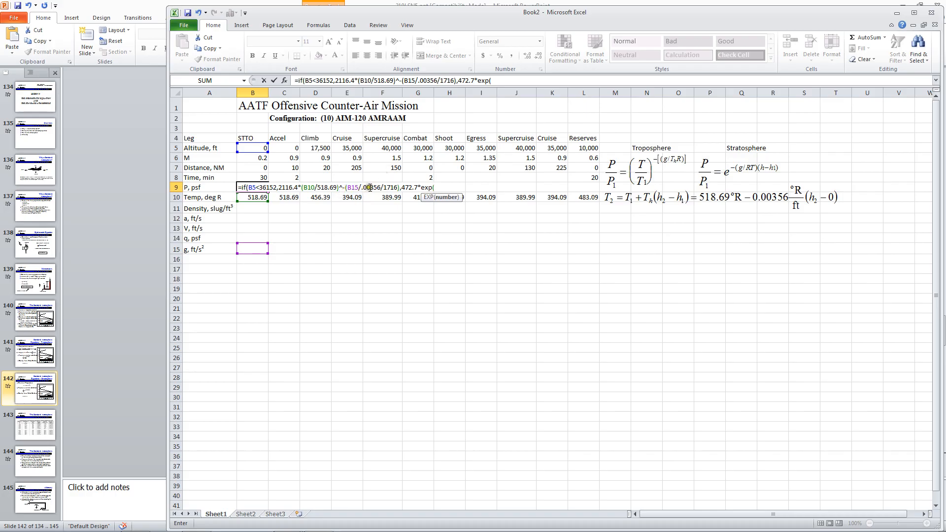
{"action": "left_click", "coordinate": [345, 187]}
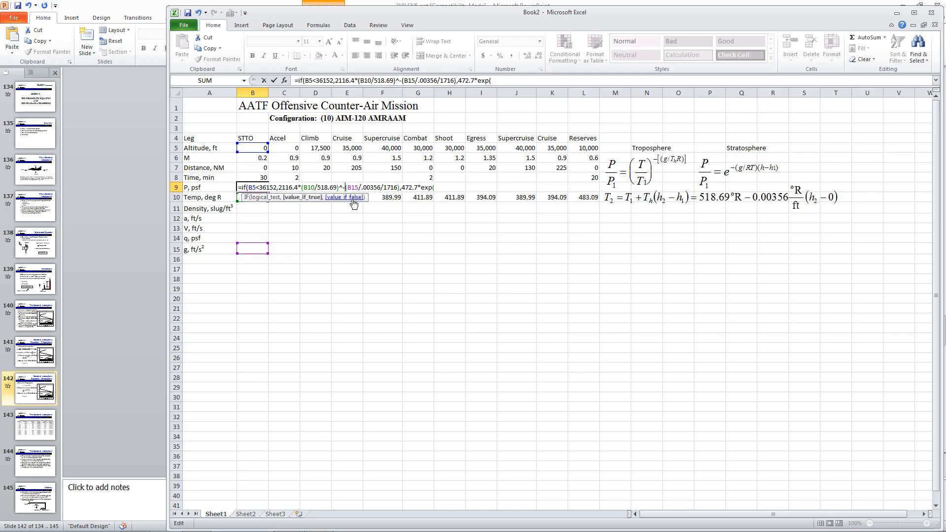
{"action": "key", "text": "BackSpace"}
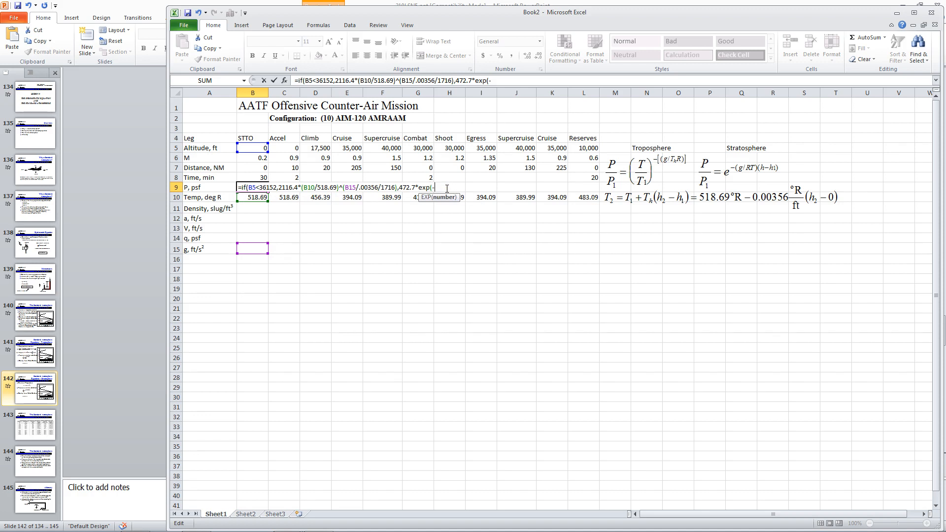
- Extend the stratosphere exponent in the B9 formula with B15/1716/B10)*(B5-36152))
{"action": "left_click", "coordinate": [257, 249]}
{"action": "type", "text": "/1716/"}
{"action": "left_click", "coordinate": [256, 197]}
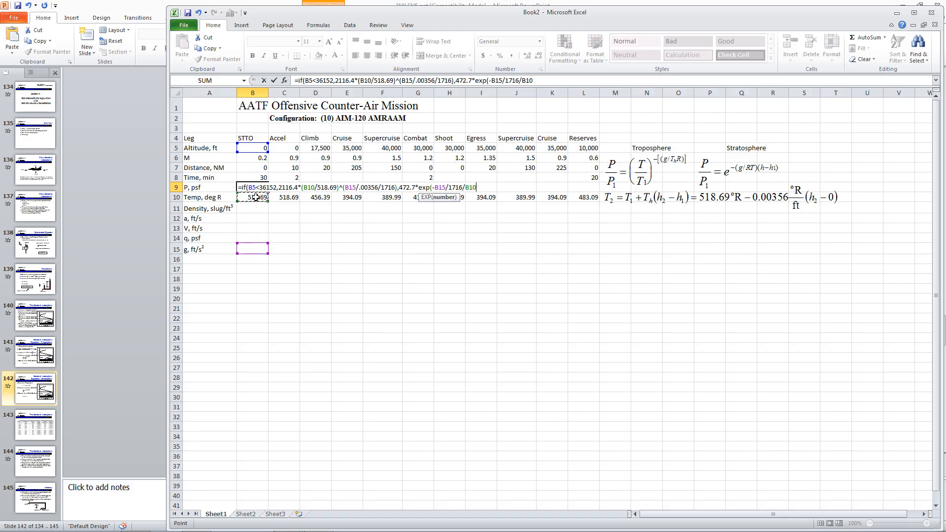
{"action": "type", "text": ")"}
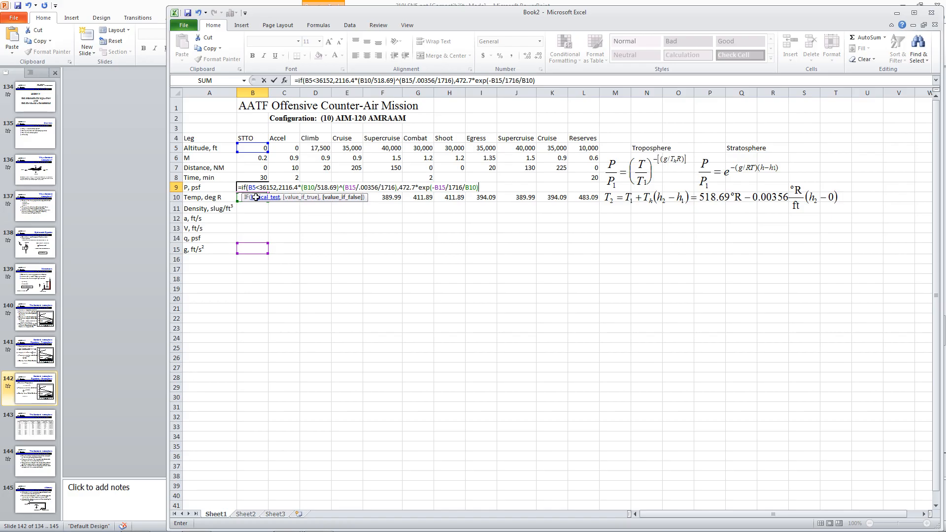
{"action": "type", "text": "*("}
{"action": "left_click", "coordinate": [255, 146]}
{"action": "type", "text": "-36152"}
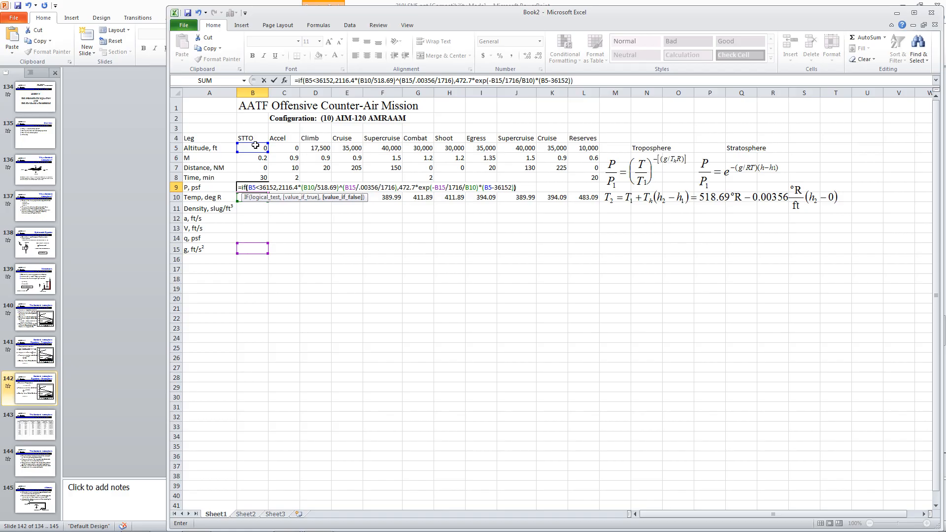
- Enclose the whole EXP argument of the B9 formula in an extra pair of parentheses and enter the formula
{"action": "left_click", "coordinate": [430, 187]}
{"action": "type", "text": "("}
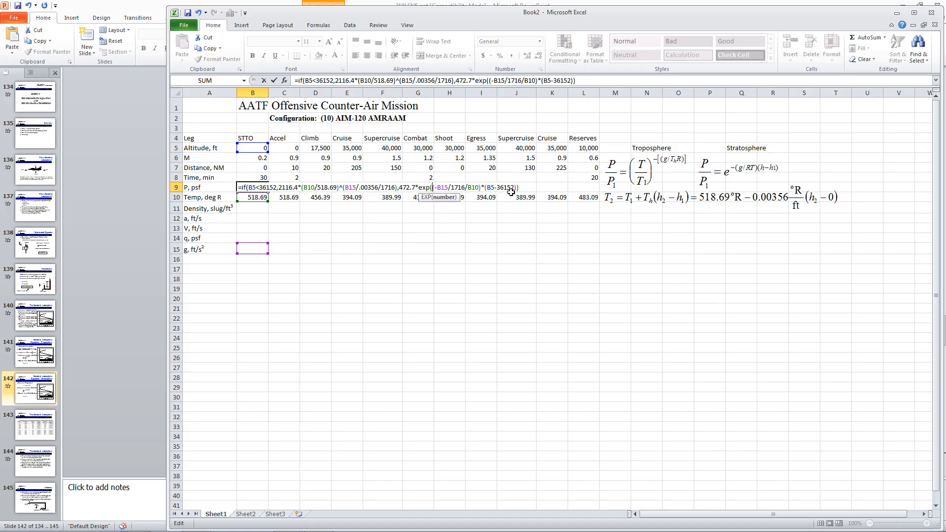
{"action": "left_click", "coordinate": [516, 187]}
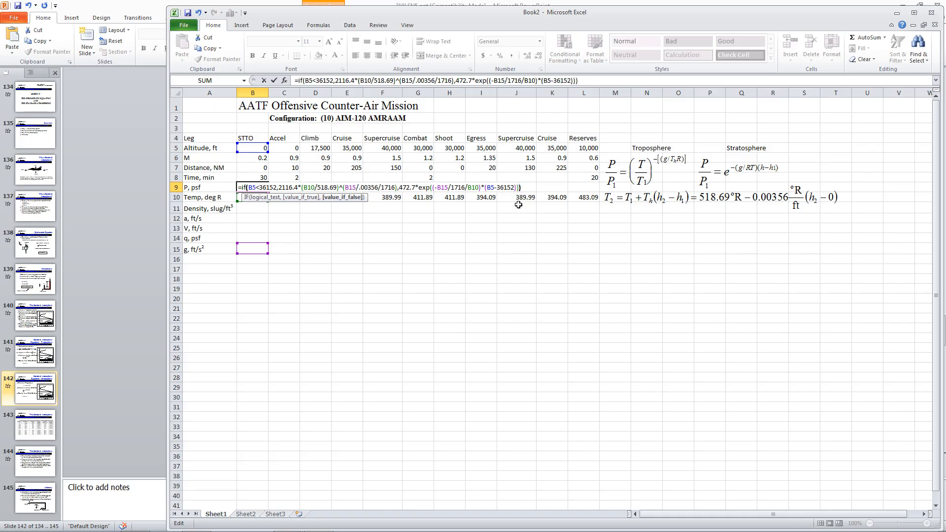
{"action": "key", "text": "Return"}
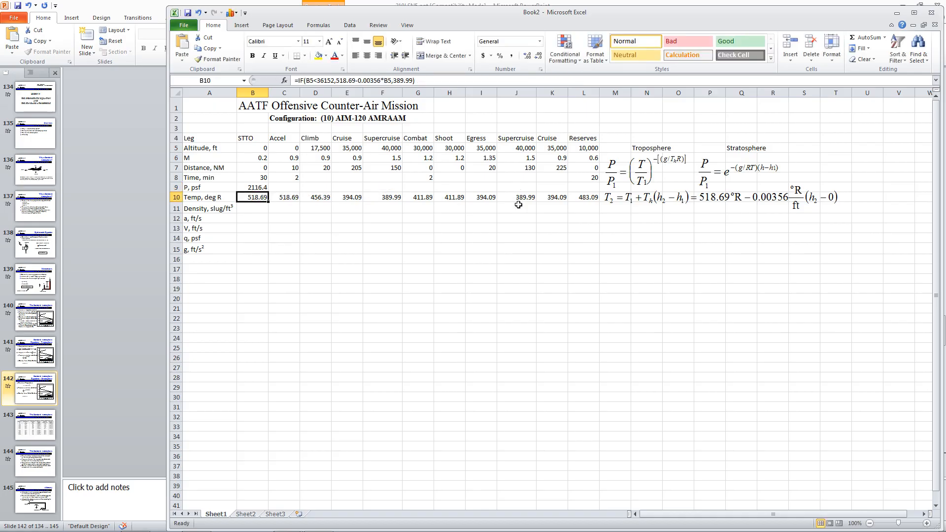
- Enter 32.16 as the STTO gravity value in B15
{"action": "left_click", "coordinate": [252, 249]}
{"action": "type", "text": "3"}
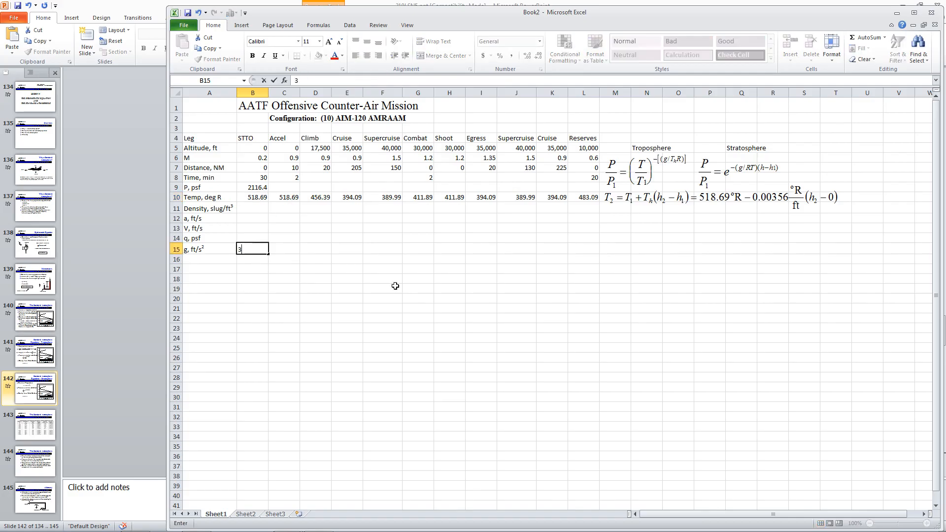
{"action": "type", "text": "2.16"}
{"action": "key", "text": "Return"}
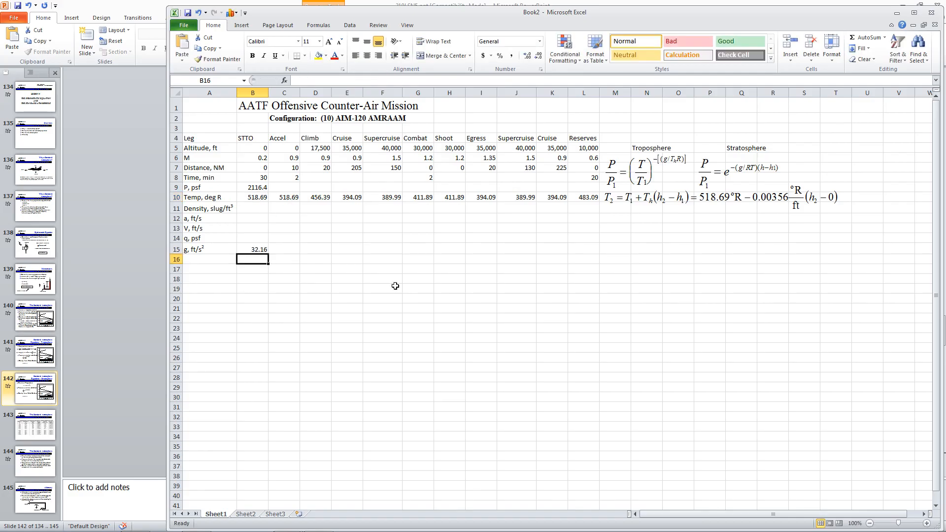
- Link the Accel gravity cell C15 to STTO with =B15 and copy that formula across D15:L15
{"action": "left_click", "coordinate": [290, 249]}
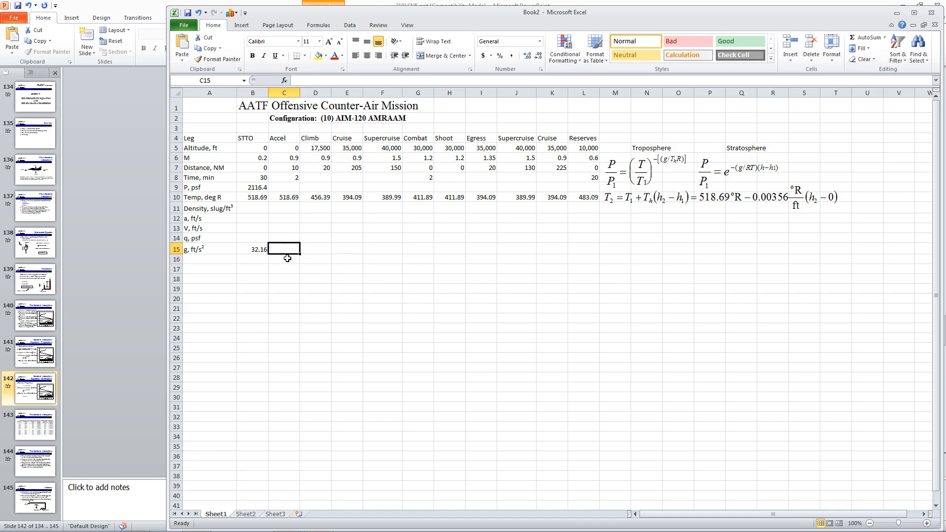
{"action": "type", "text": "="}
{"action": "left_click", "coordinate": [251, 248]}
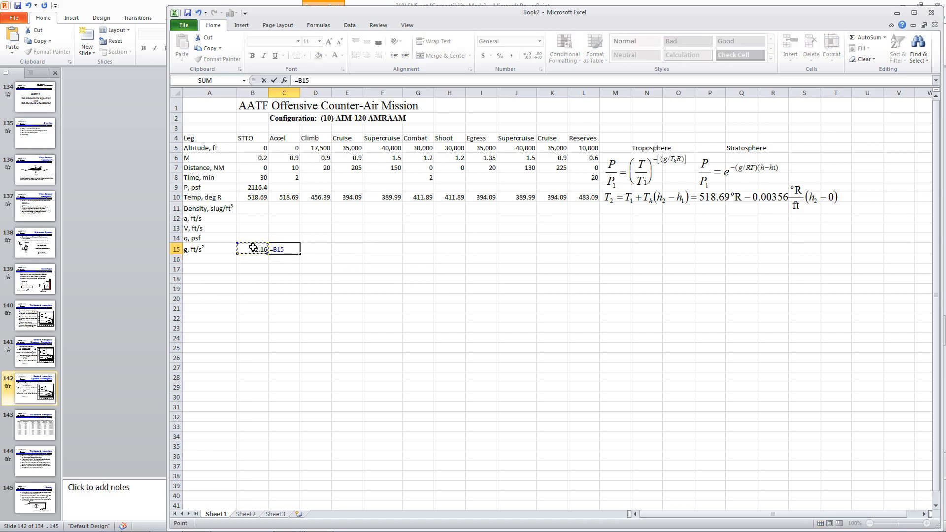
{"action": "key", "text": "Return"}
{"action": "left_click", "coordinate": [271, 250]}
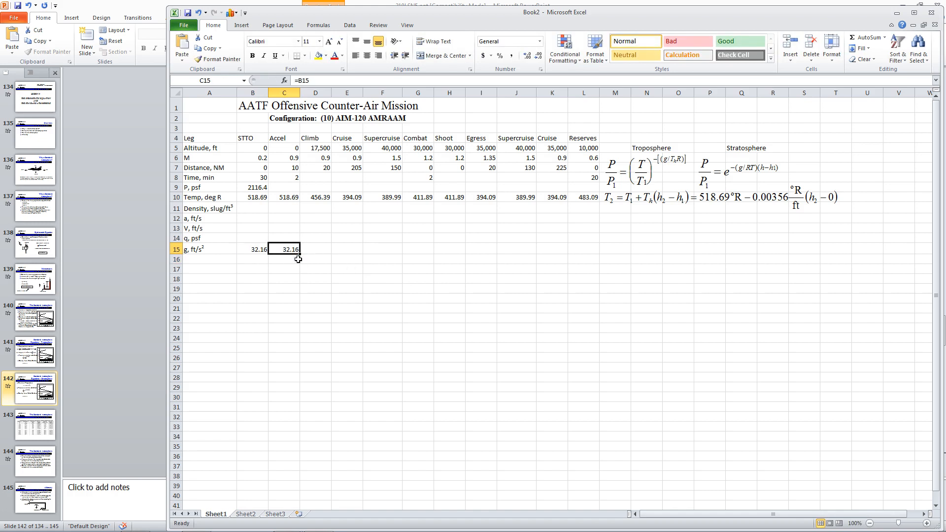
{"action": "key", "text": "ctrl+c"}
{"action": "left_click_drag", "start_coordinate": [309, 250], "coordinate": [596, 252]}
{"action": "key", "text": "ctrl+v"}
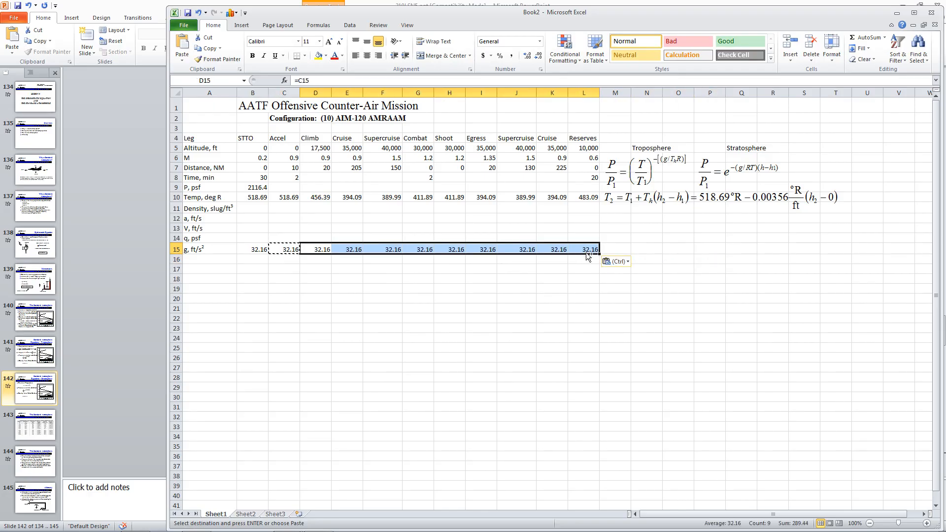
- Try 32.2 as the STTO gravity value in B15, and undo that change
{"action": "left_click", "coordinate": [254, 249]}
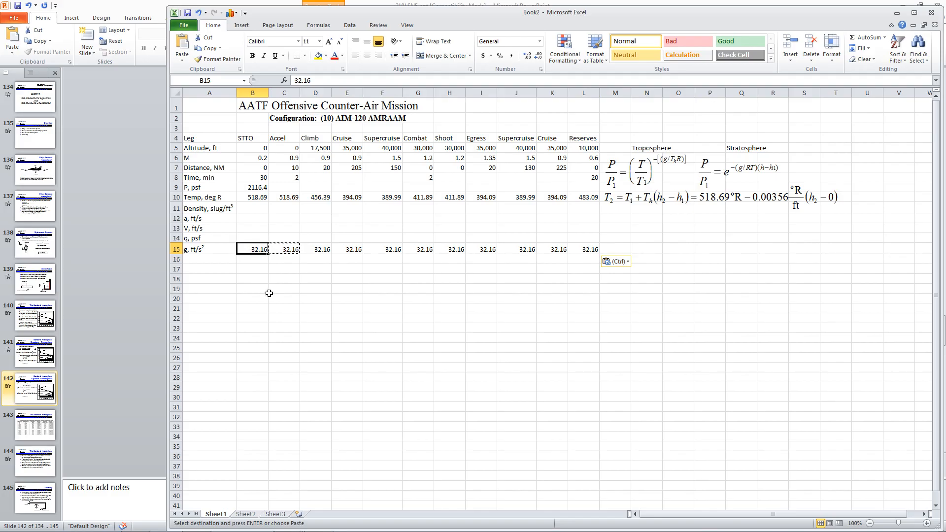
{"action": "type", "text": "32.2"}
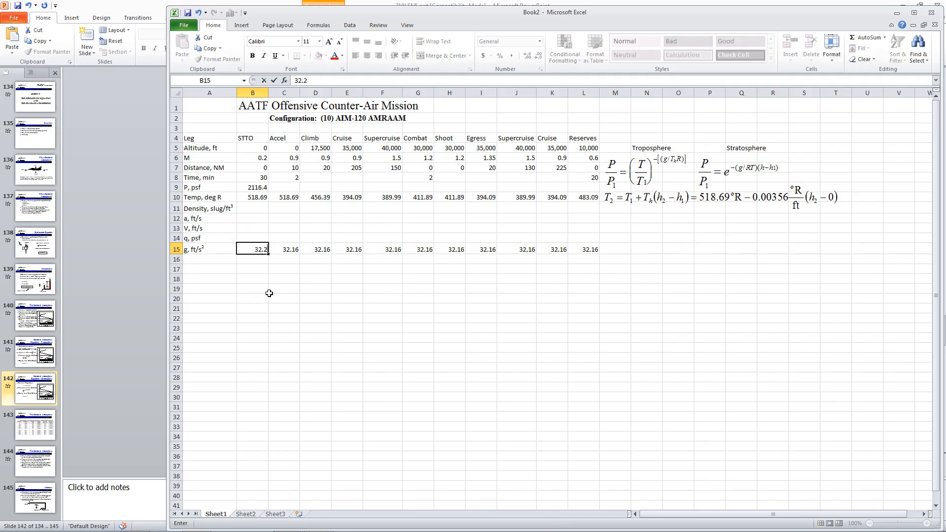
{"action": "key", "text": "Return"}
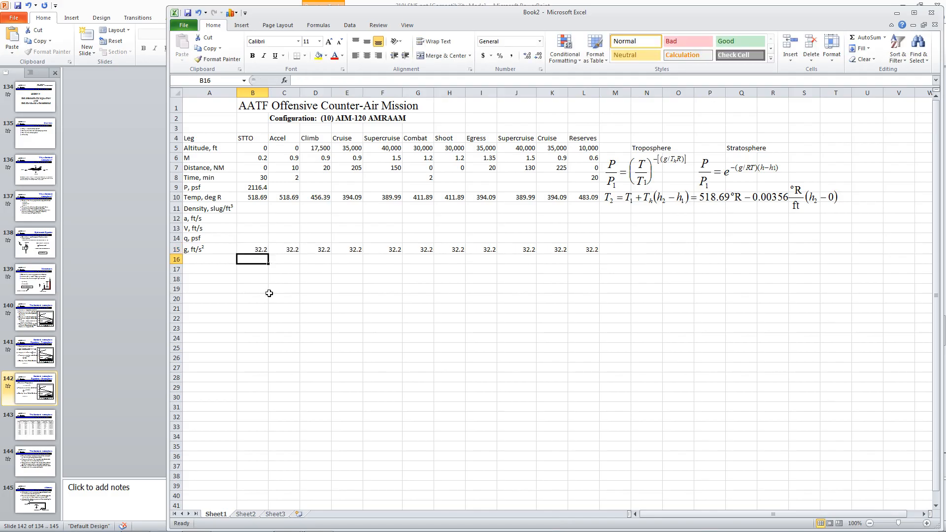
{"action": "key", "text": "Up"}
{"action": "key", "text": "ctrl+z"}
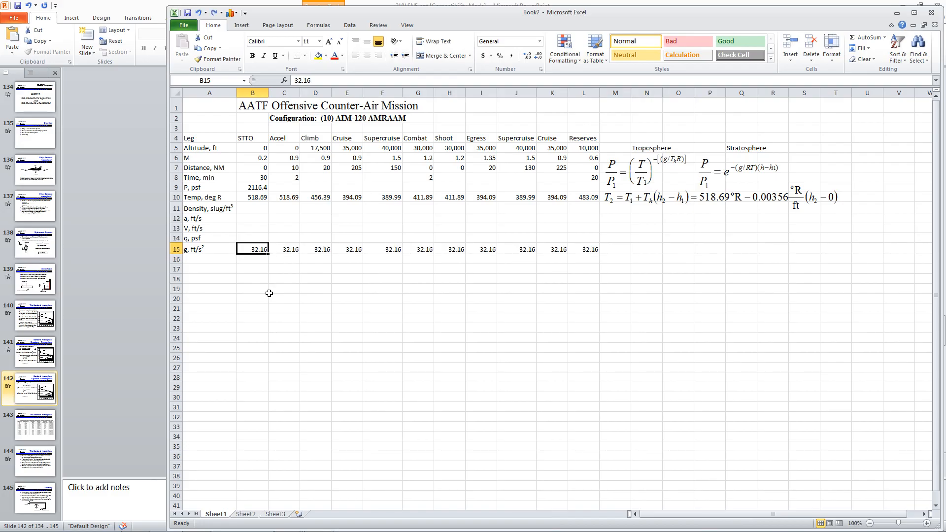
- Copy the pressure formula from B9 across the remaining legs in C9:L9
{"action": "left_click", "coordinate": [261, 188]}
{"action": "key", "text": "ctrl+c"}
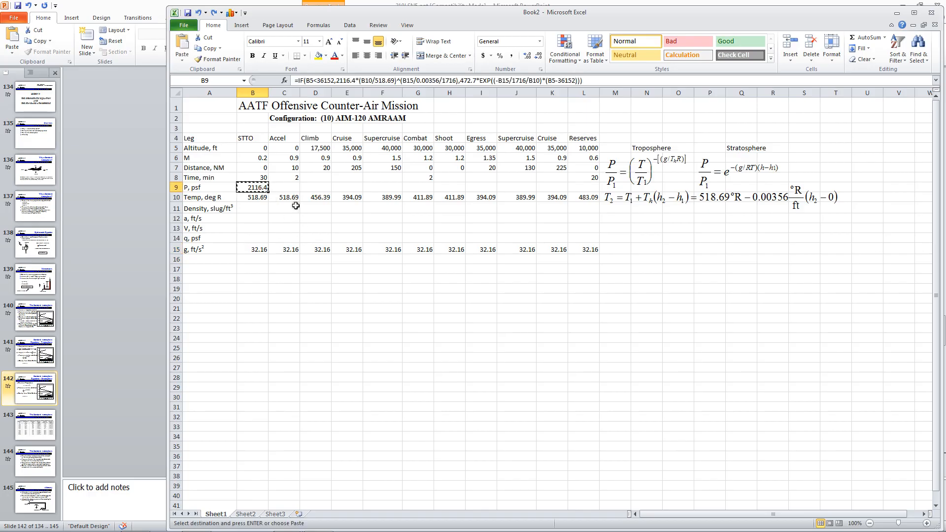
{"action": "left_click_drag", "start_coordinate": [291, 188], "coordinate": [575, 188]}
{"action": "key", "text": "ctrl+v"}
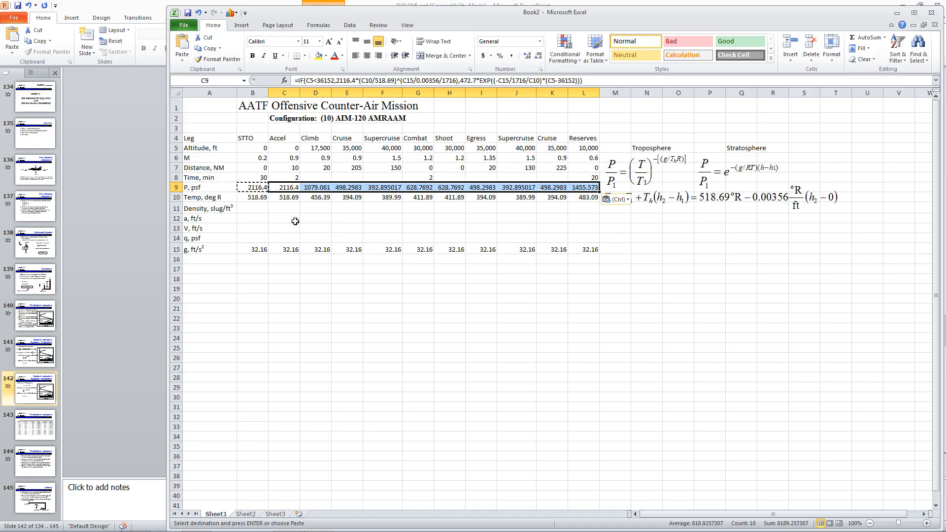
- Calculate the STTO density in B11 with =B9/1716/B10
{"action": "left_click", "coordinate": [250, 208]}
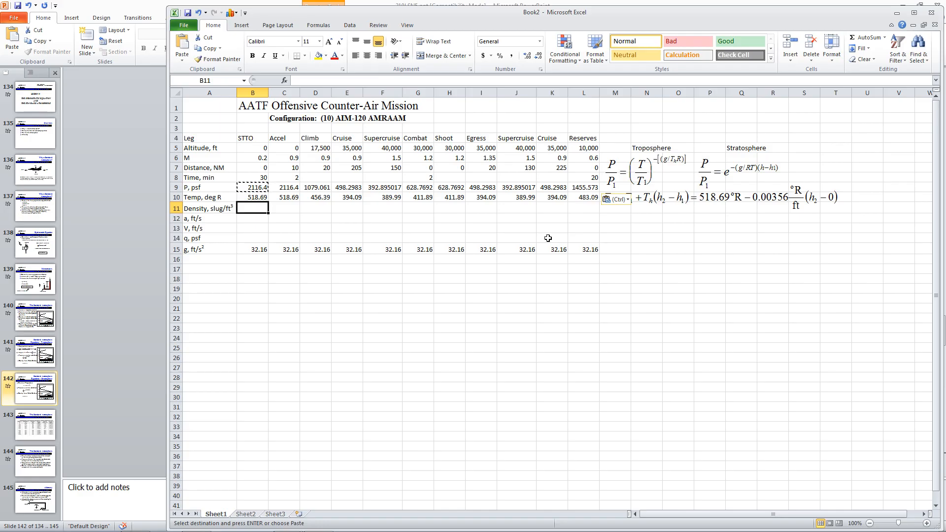
{"action": "type", "text": "="}
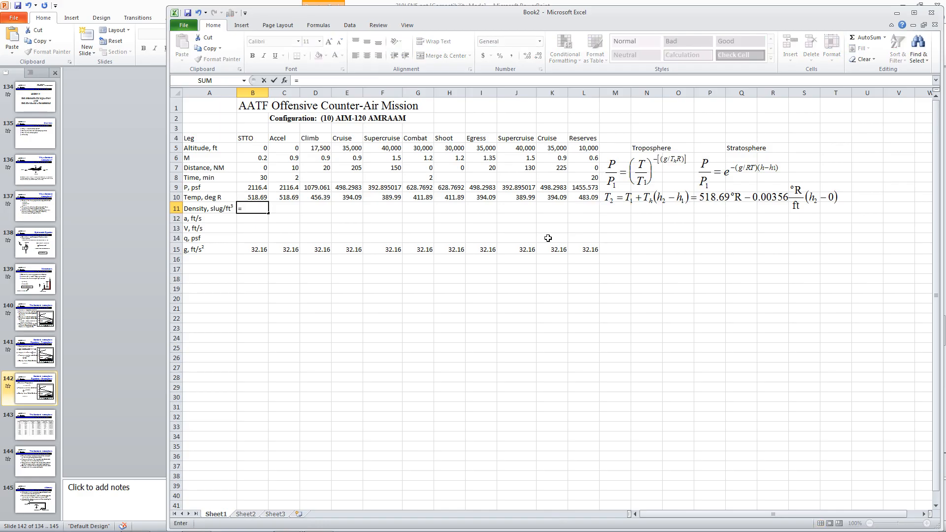
{"action": "left_click", "coordinate": [254, 188]}
{"action": "type", "text": "/1716/"}
{"action": "left_click", "coordinate": [254, 197]}
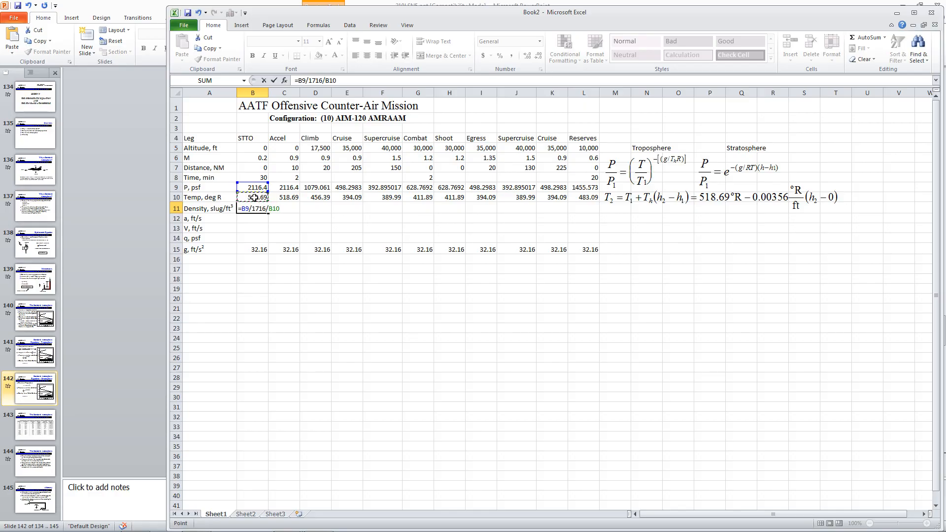
{"action": "key", "text": "Return"}
- Copy the density formula from B11 across the remaining legs in C11:L11
{"action": "left_click", "coordinate": [253, 207]}
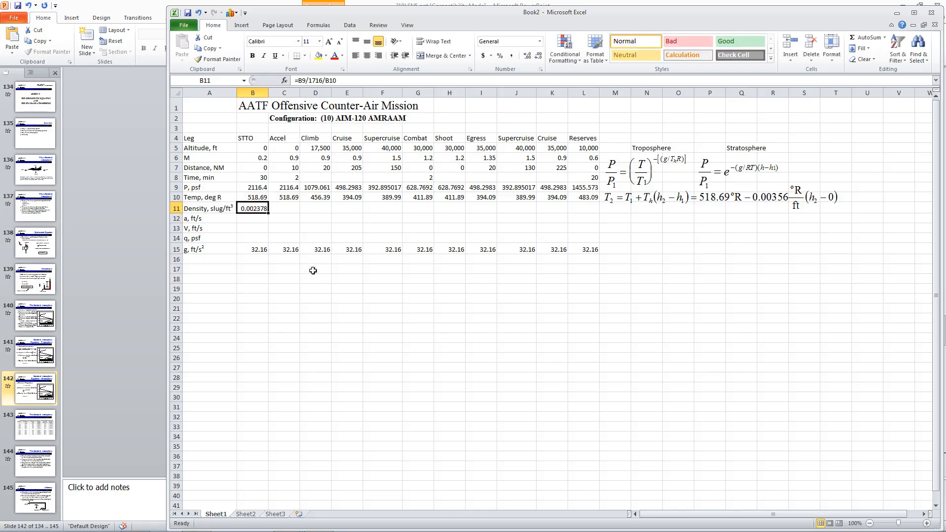
{"action": "key", "text": "ctrl+c"}
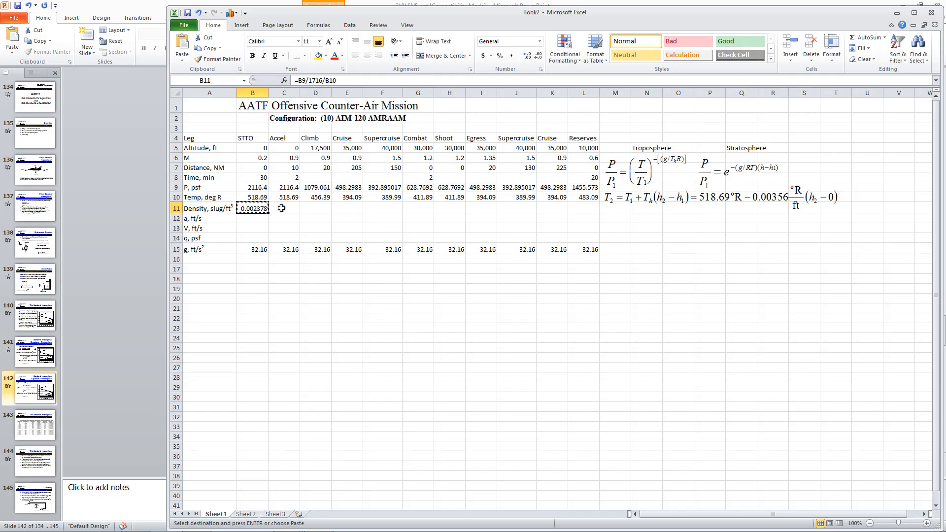
{"action": "left_click_drag", "start_coordinate": [283, 211], "coordinate": [589, 209]}
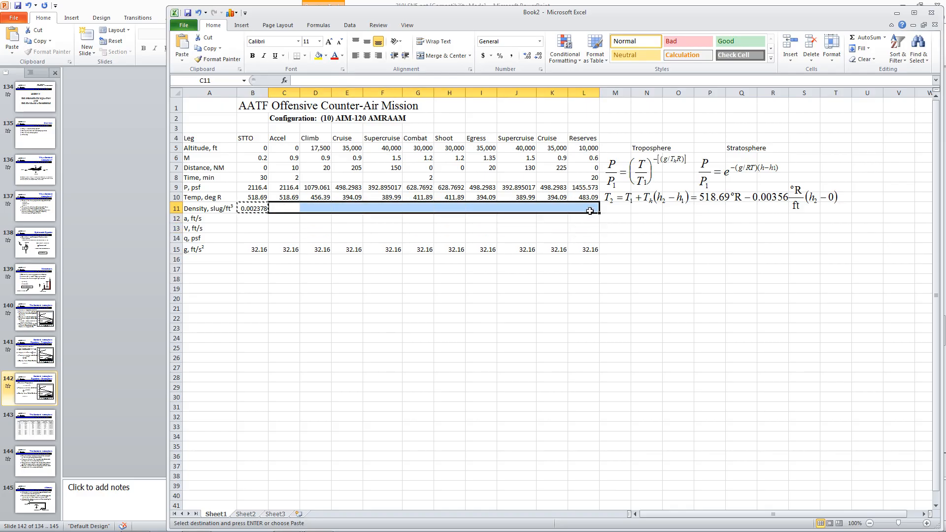
{"action": "key", "text": "ctrl+v"}
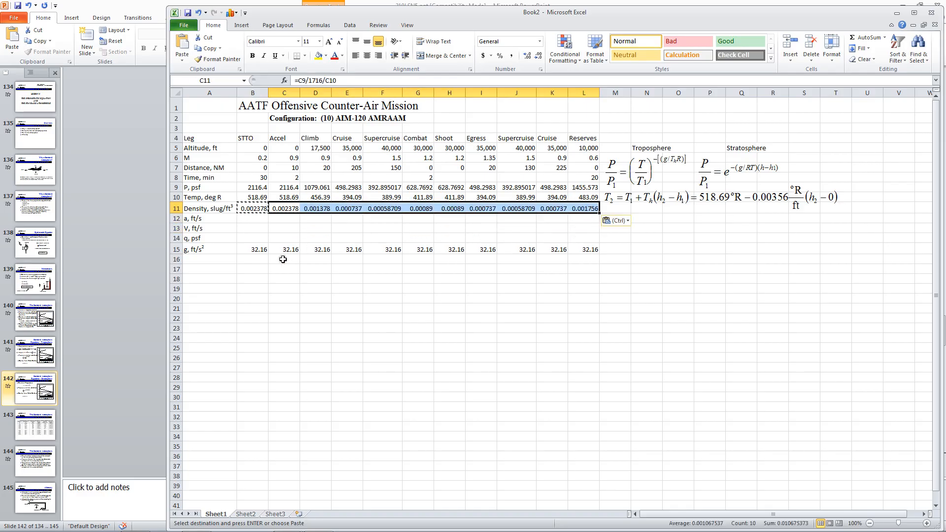
- Calculate the STTO speed of sound in B12 with =(1.4*1716*B10)^0.5
{"action": "left_click", "coordinate": [257, 217]}
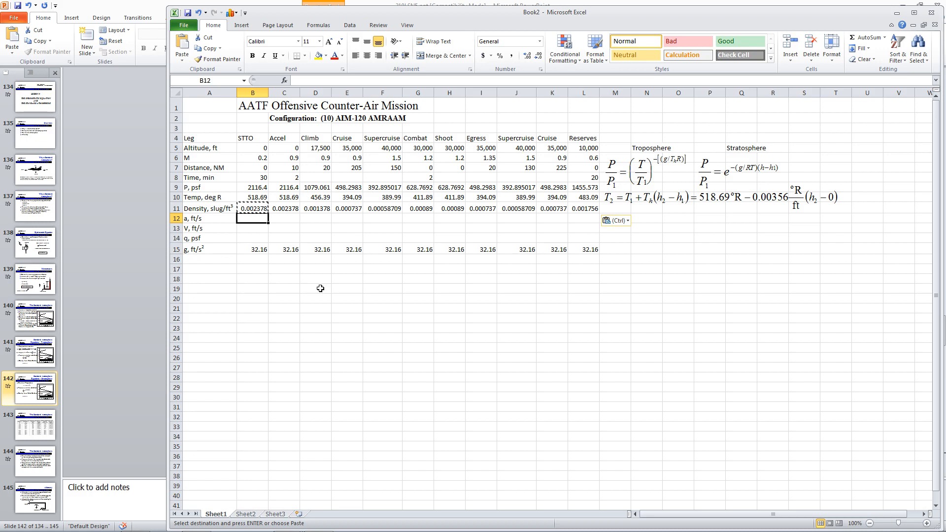
{"action": "type", "text": "="}
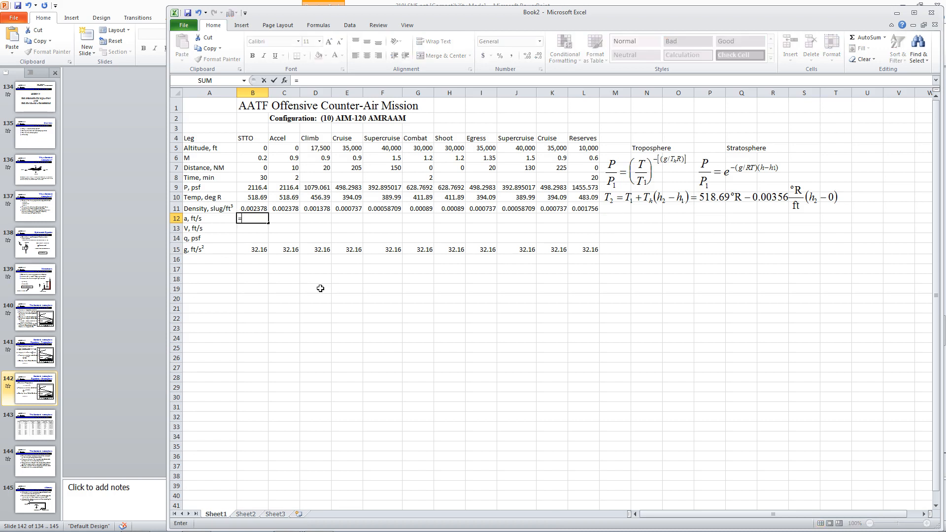
{"action": "type", "text": "(1.4*1716*"}
{"action": "left_click", "coordinate": [260, 197]}
{"action": "type", "text": ")"}
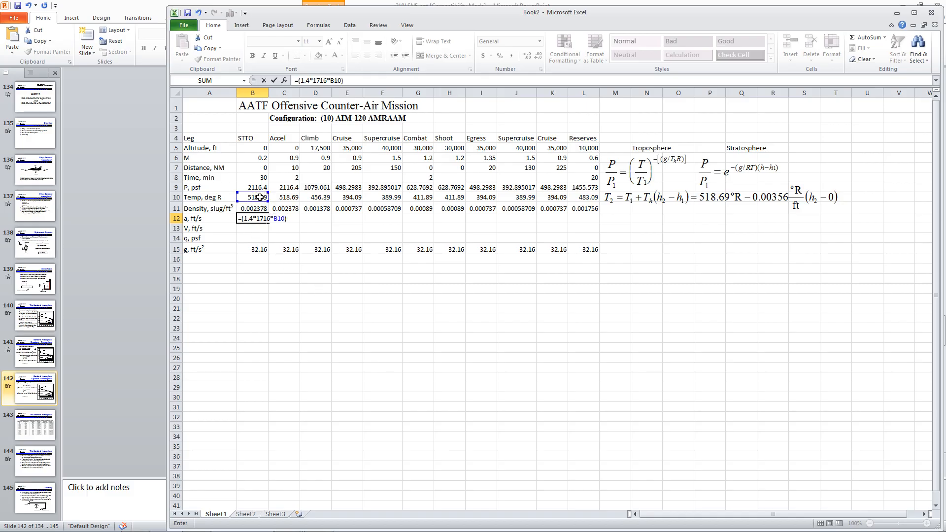
{"action": "type", "text": "^0.5"}
{"action": "key", "text": "Return"}
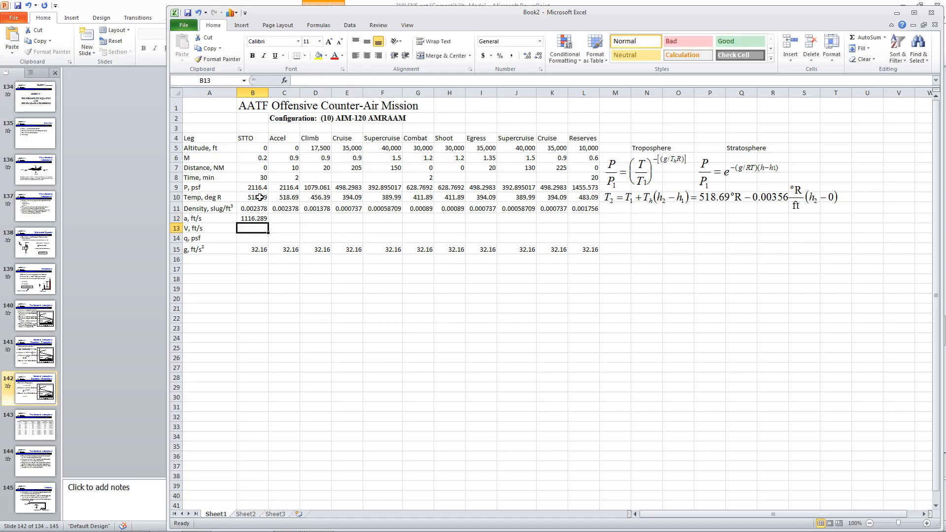
- Copy the speed of sound formula from B12 across the remaining legs in C12:L12
{"action": "left_click", "coordinate": [249, 219]}
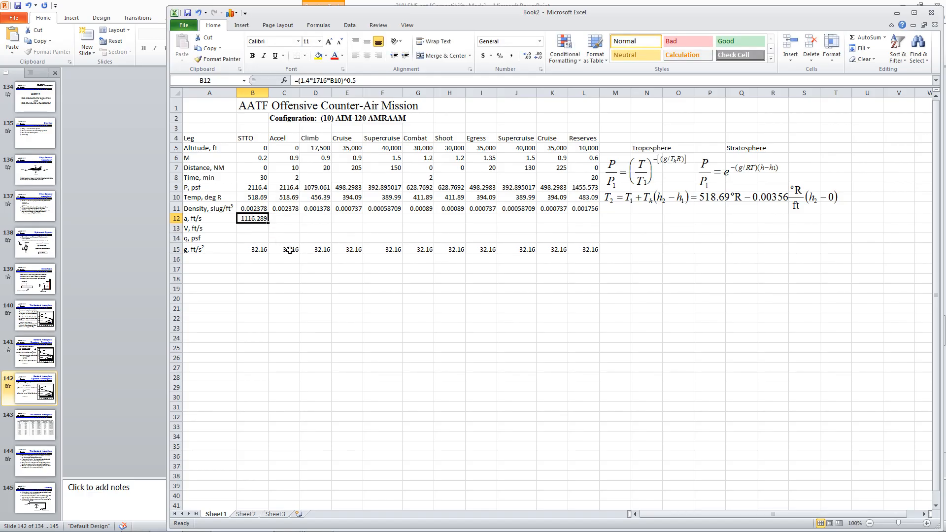
{"action": "key", "text": "ctrl+c"}
{"action": "left_click_drag", "start_coordinate": [283, 220], "coordinate": [583, 219]}
{"action": "key", "text": "ctrl+v"}
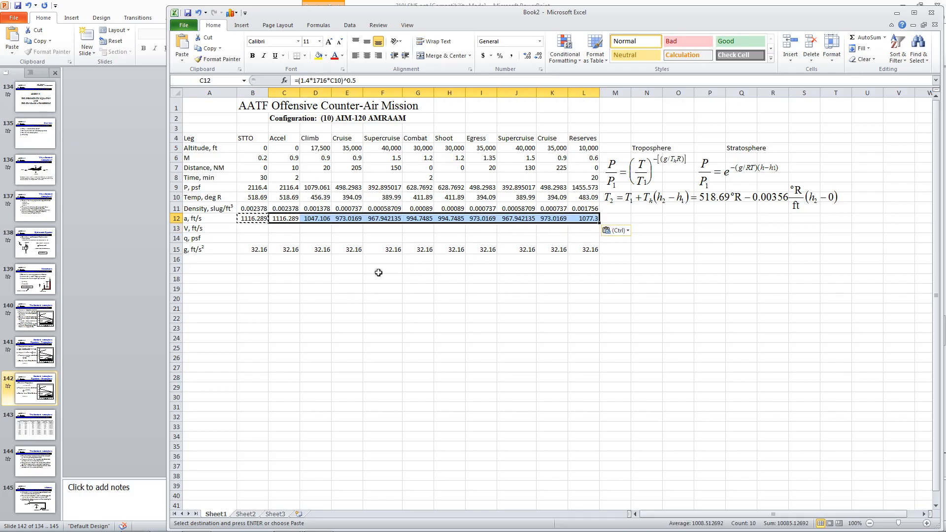
- Calculate the STTO velocity in B13 as Mach number times speed of sound with =B6*B12
{"action": "left_click", "coordinate": [258, 230]}
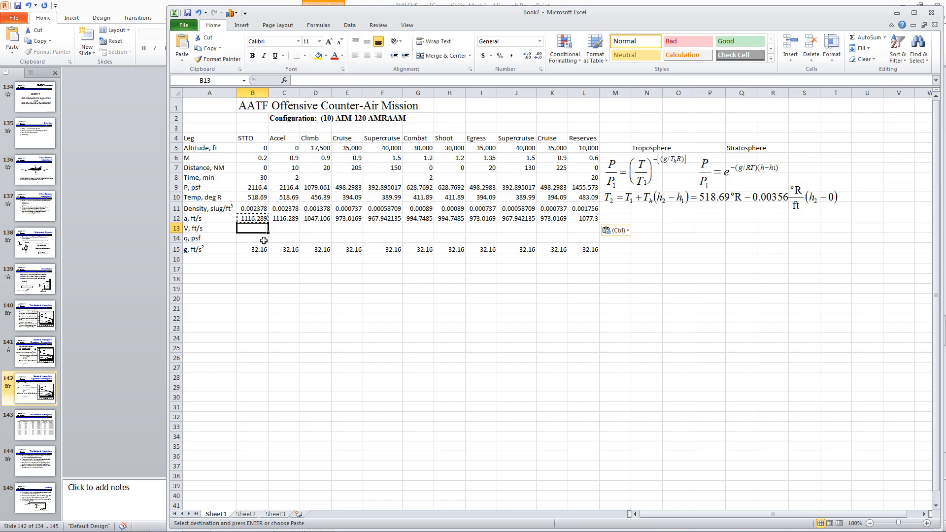
{"action": "type", "text": "="}
{"action": "left_click", "coordinate": [257, 158]}
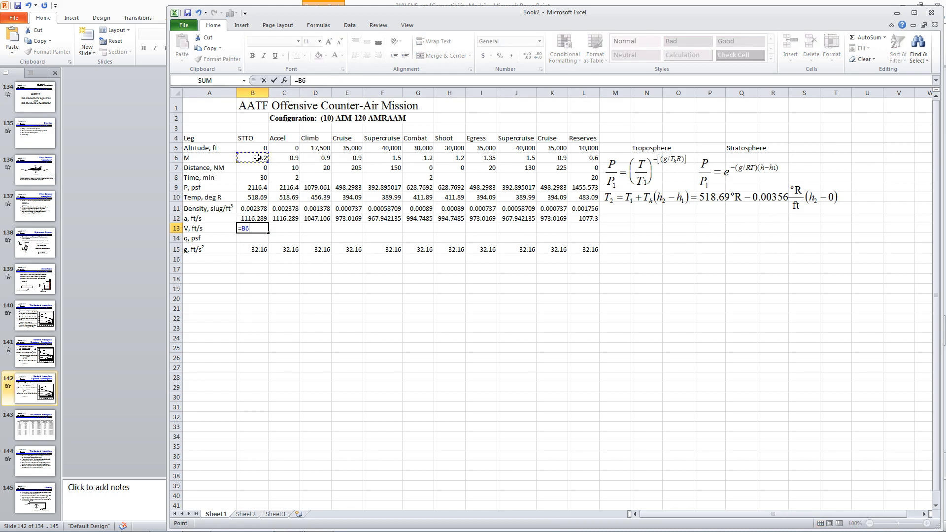
{"action": "type", "text": "*"}
{"action": "left_click", "coordinate": [251, 217]}
{"action": "key", "text": "Return"}
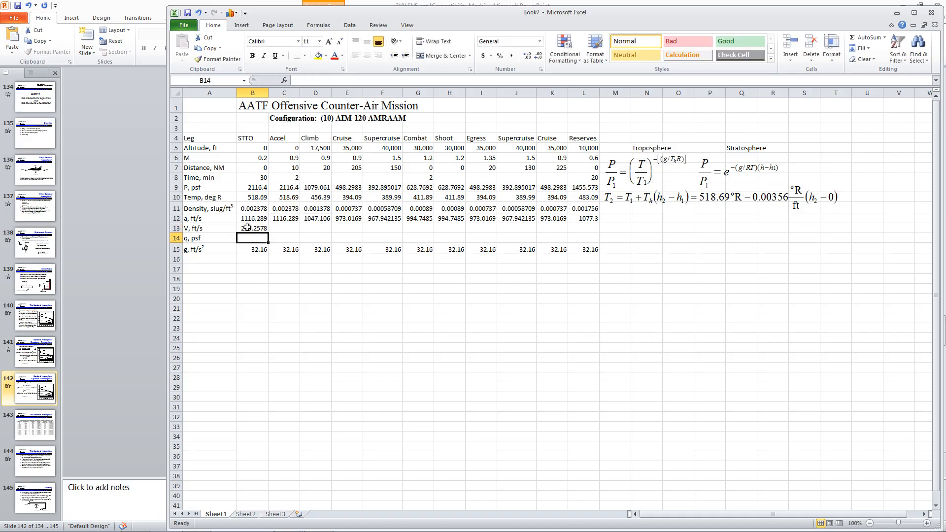
- Copy the velocity formula from B13 across the remaining legs in C13:L13
{"action": "key", "text": "Up"}
{"action": "key", "text": "ctrl+c"}
{"action": "left_click_drag", "start_coordinate": [281, 228], "coordinate": [584, 228]}
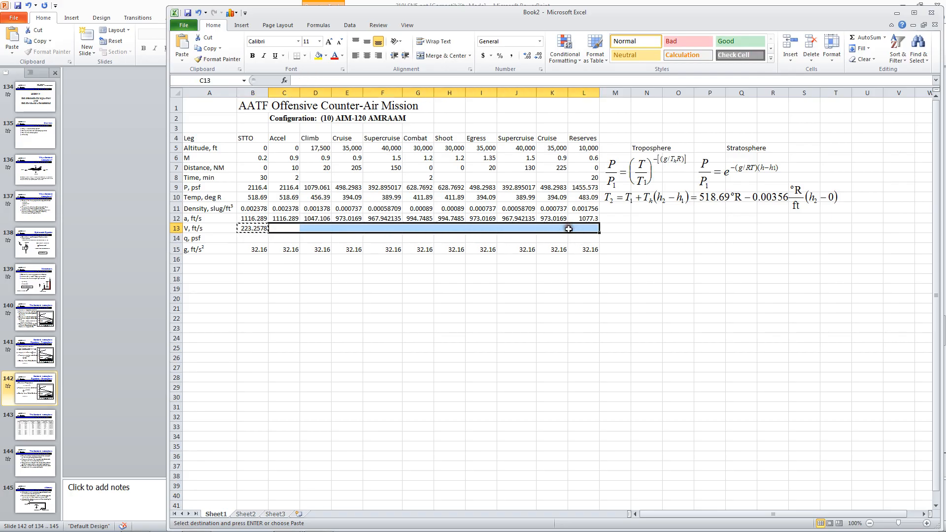
{"action": "key", "text": "ctrl+v"}
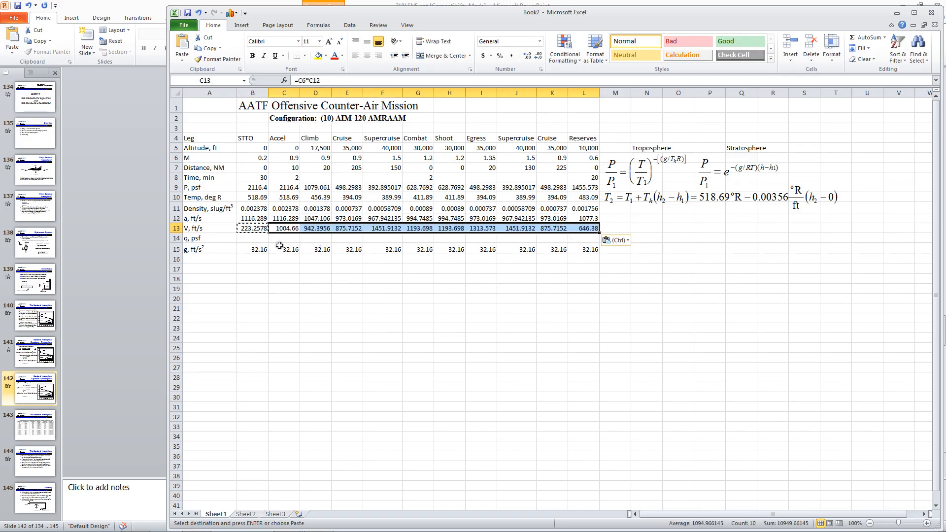
- Calculate the STTO dynamic pressure in B14 from density and velocity with =.5*B11*B13^2
{"action": "left_click", "coordinate": [249, 240]}
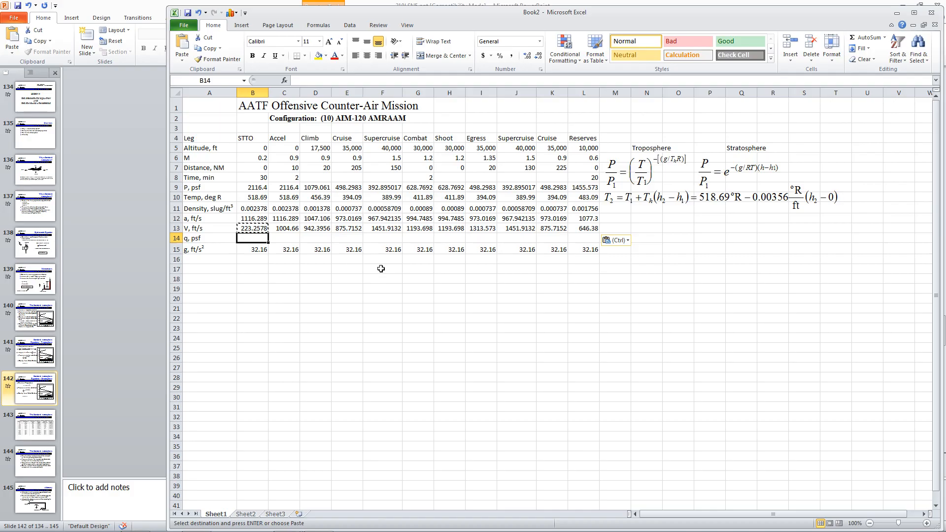
{"action": "type", "text": "="}
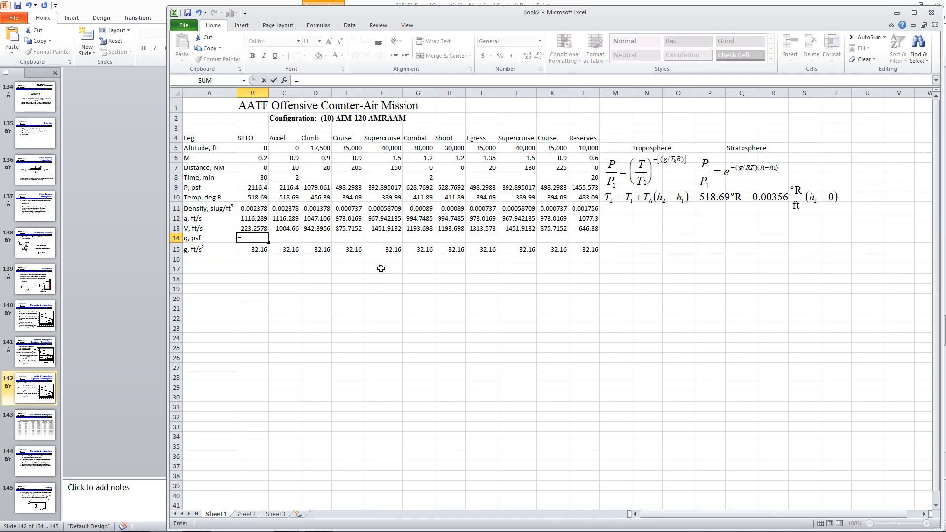
{"action": "type", "text": ".5*"}
{"action": "left_click", "coordinate": [251, 209]}
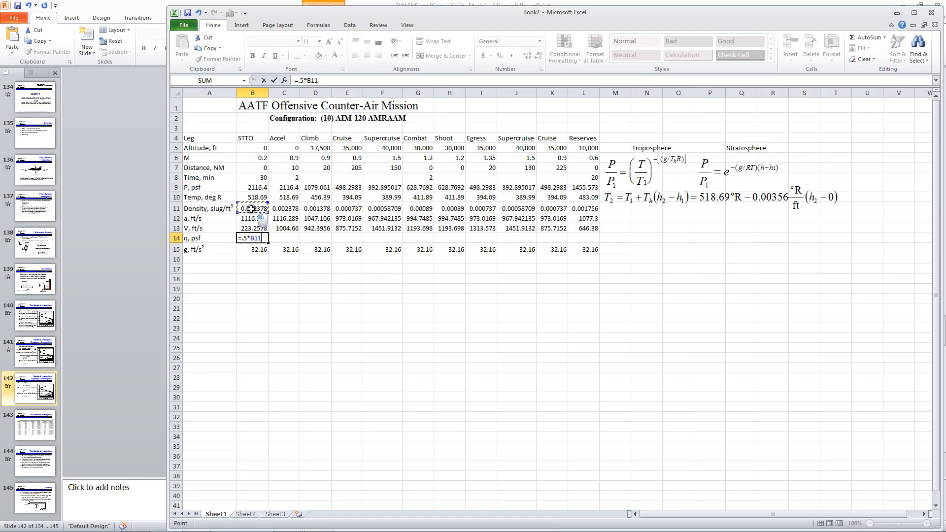
{"action": "type", "text": "*"}
{"action": "left_click", "coordinate": [257, 229]}
{"action": "type", "text": "^"}
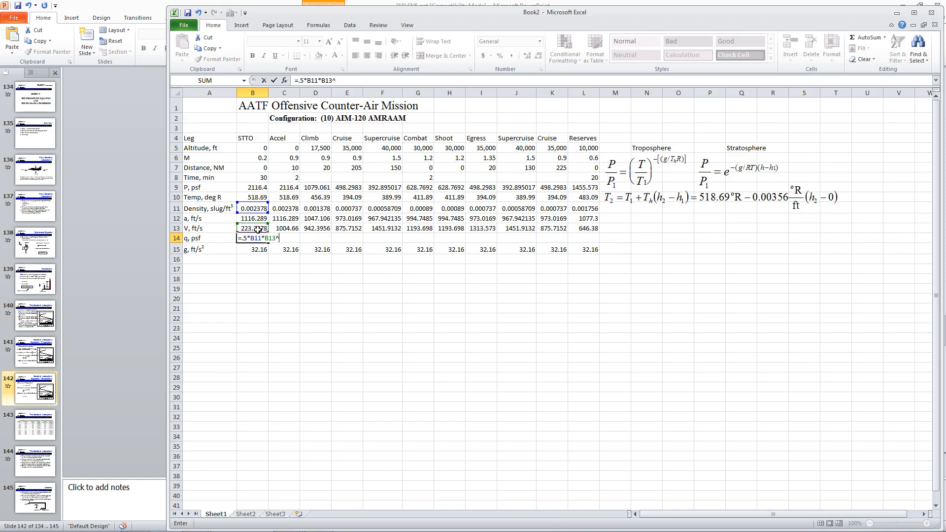
{"action": "type", "text": "2"}
{"action": "key", "text": "Return"}
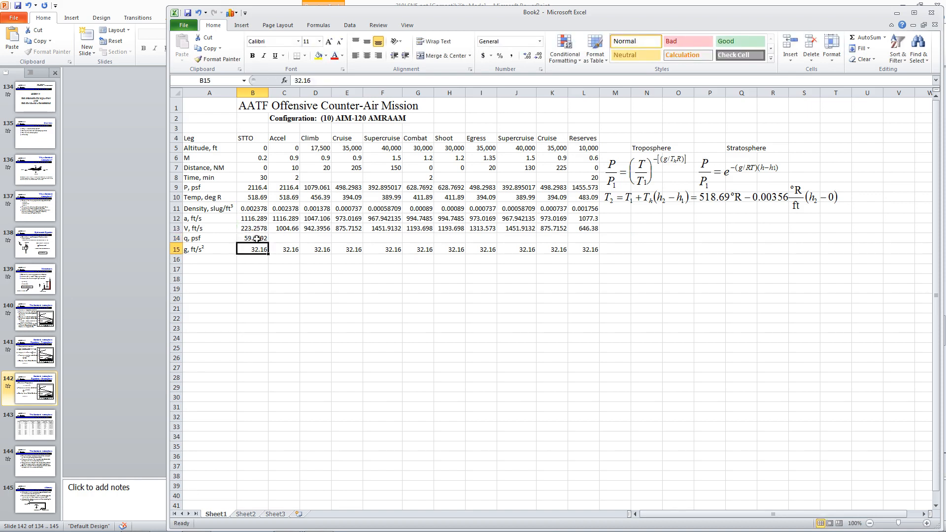
- Copy the dynamic pressure formula from B14 across the remaining legs in C14:L14
{"action": "left_click", "coordinate": [257, 239]}
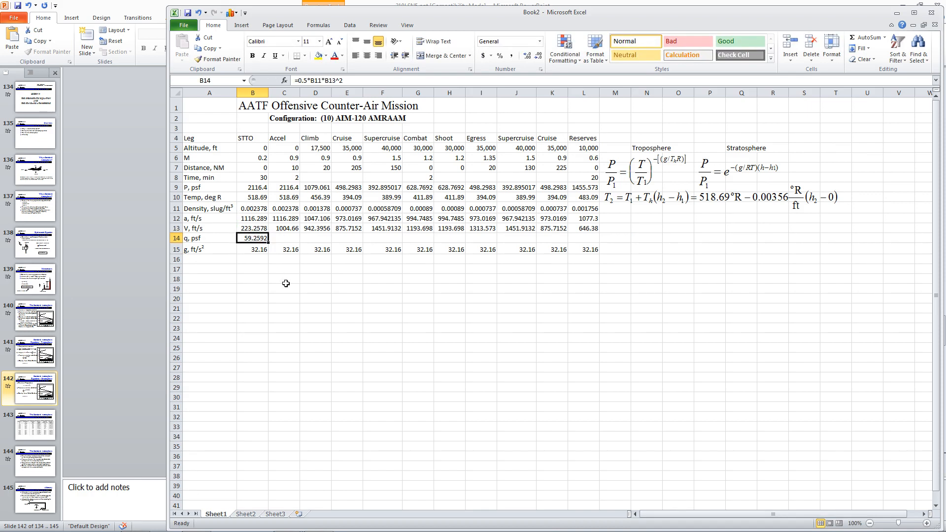
{"action": "key", "text": "ctrl+c"}
{"action": "left_click_drag", "start_coordinate": [284, 239], "coordinate": [583, 238]}
{"action": "key", "text": "ctrl+v"}
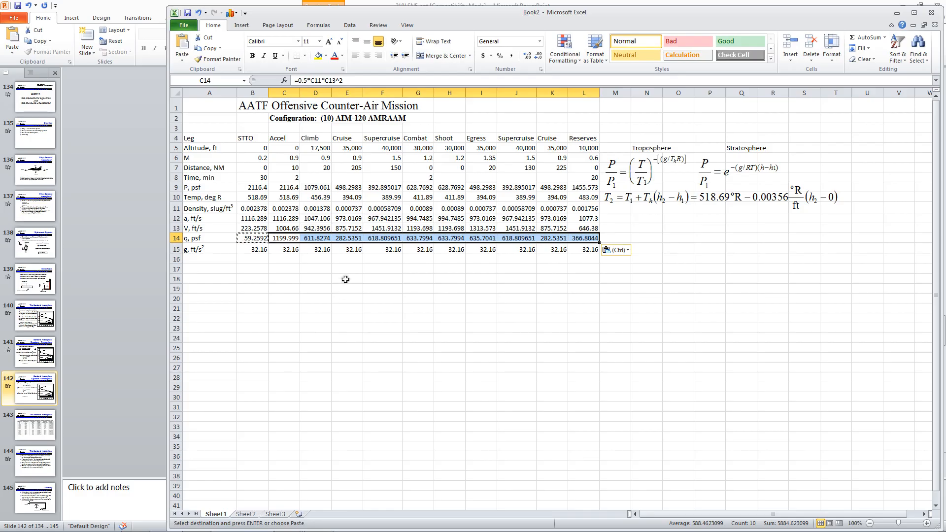
- Set the Accel leg's Mach number in C6 to .55
{"action": "left_click", "coordinate": [329, 176]}
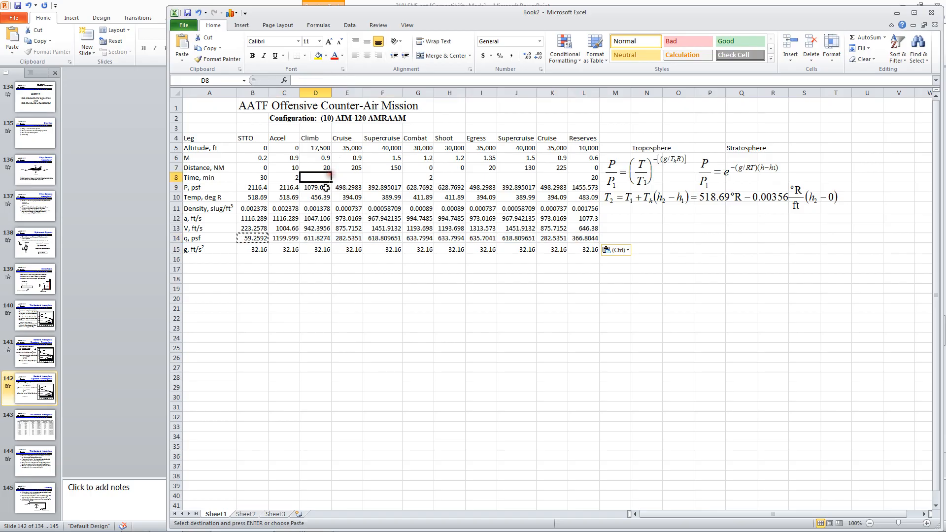
{"action": "left_click", "coordinate": [291, 180]}
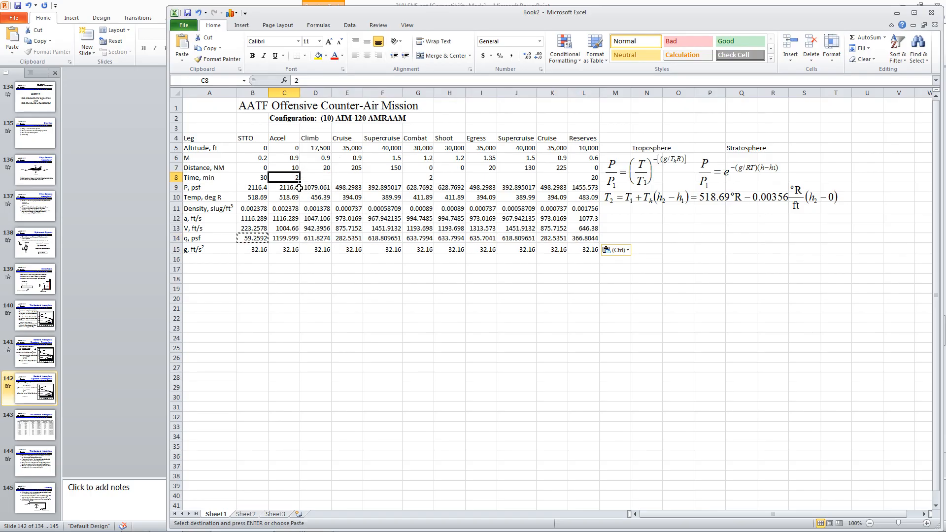
{"action": "left_click", "coordinate": [291, 158]}
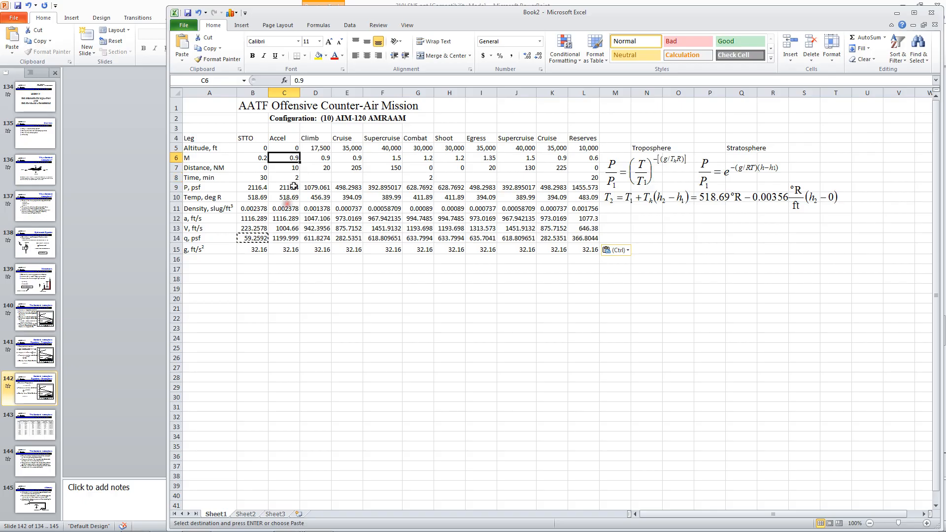
{"action": "left_click", "coordinate": [291, 177]}
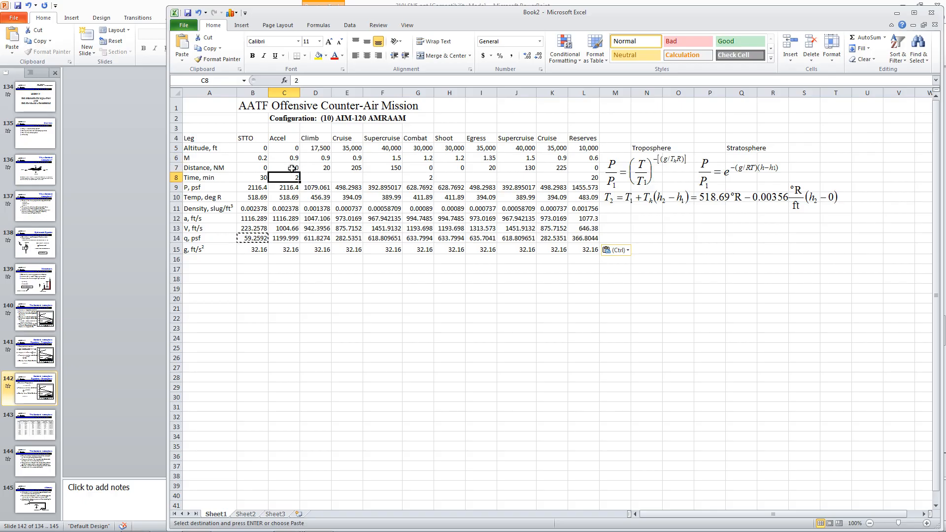
{"action": "left_click", "coordinate": [292, 169]}
{"action": "left_click", "coordinate": [294, 179]}
{"action": "left_click", "coordinate": [291, 157]}
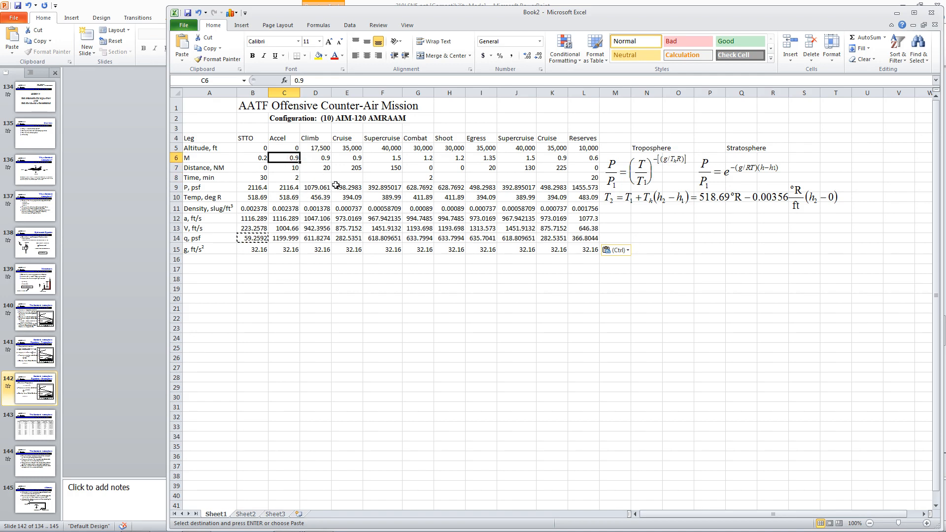
{"action": "type", "text": ".55"}
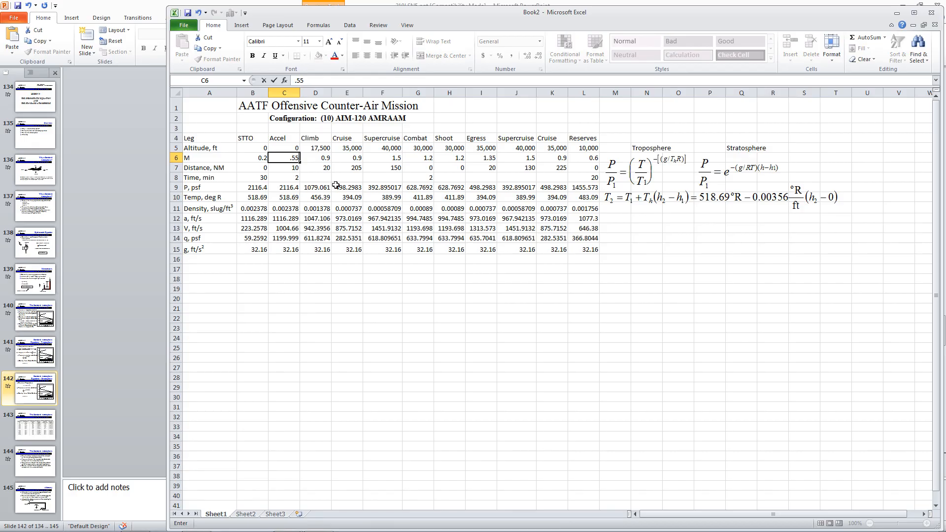
{"action": "key", "text": "Return"}
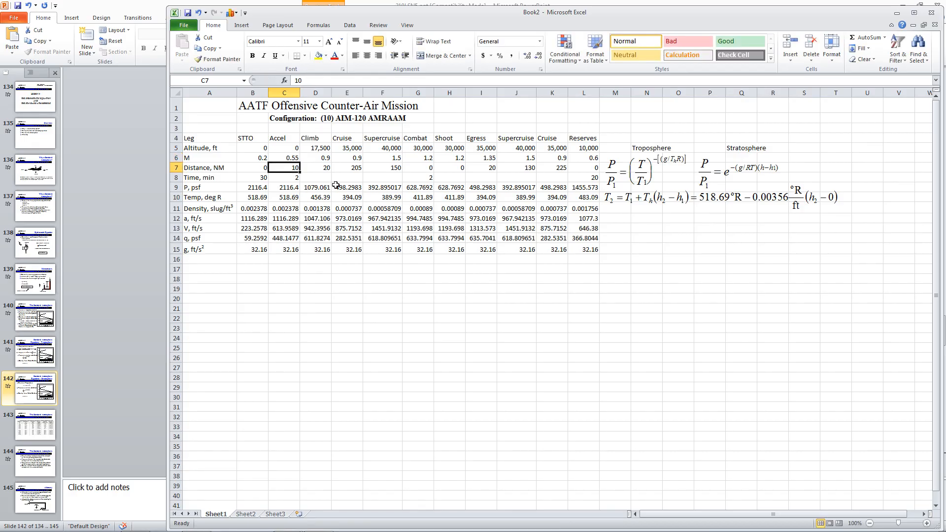
- Calculate the Accel leg's distance in nautical miles in C7 from velocity and time with =C13*C8*60/6076
{"action": "left_click", "coordinate": [293, 178]}
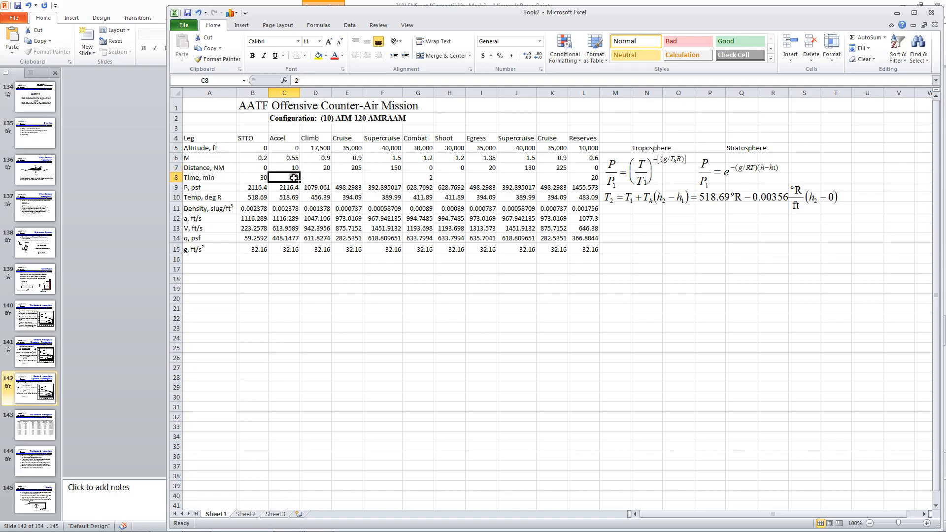
{"action": "left_click", "coordinate": [287, 219]}
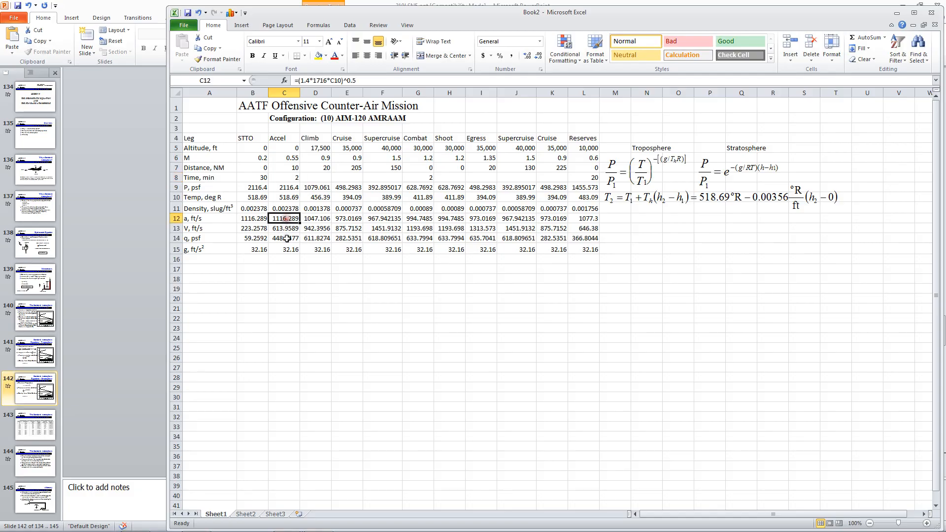
{"action": "left_click", "coordinate": [286, 228]}
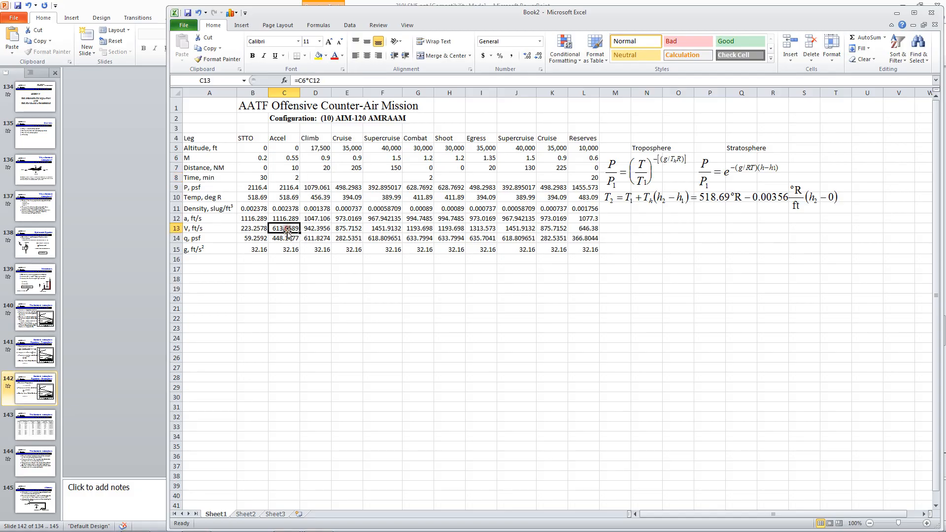
{"action": "left_click", "coordinate": [289, 168]}
{"action": "type", "text": "="}
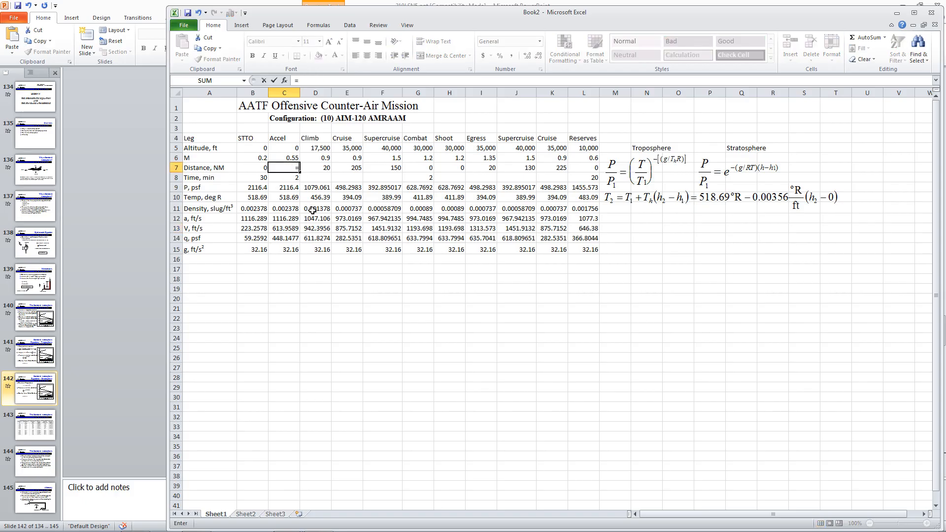
{"action": "left_click", "coordinate": [287, 228]}
{"action": "type", "text": "*"}
{"action": "left_click", "coordinate": [292, 178]}
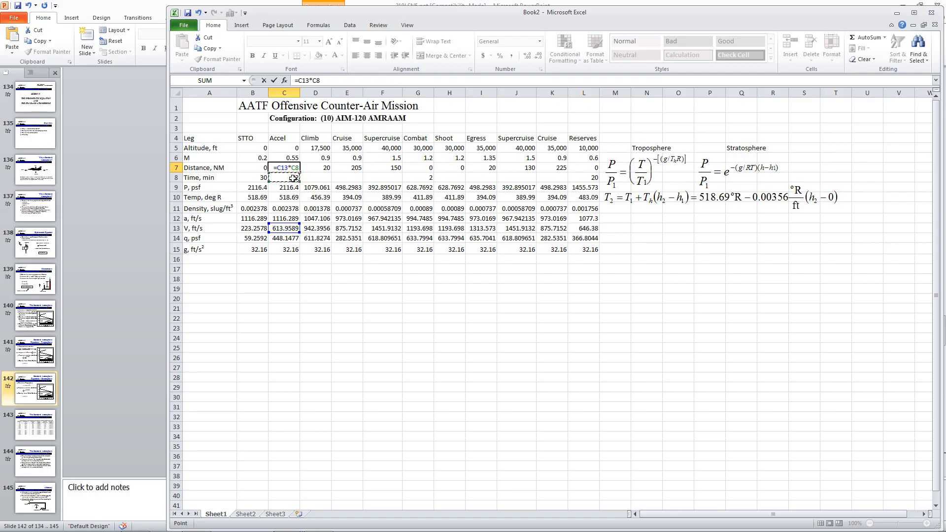
{"action": "type", "text": "*60"}
{"action": "type", "text": "/6076"}
{"action": "key", "text": "Return"}
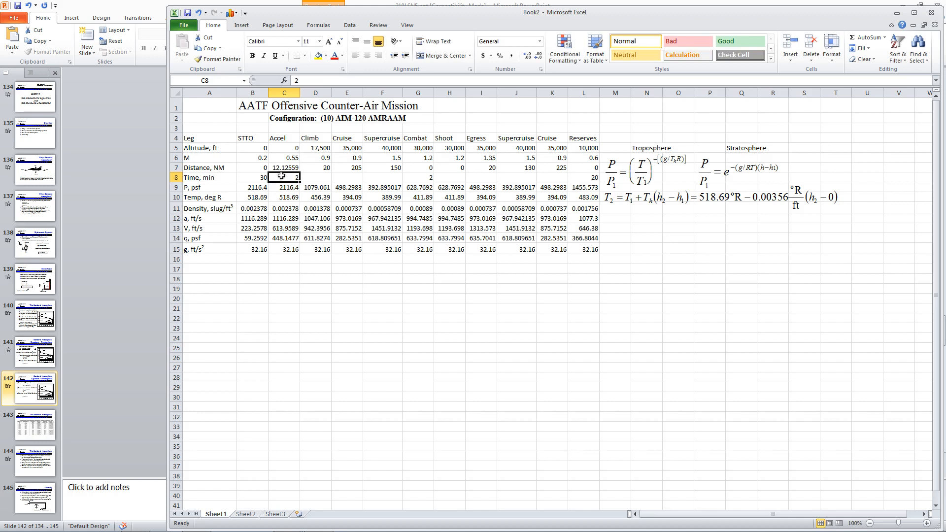
- Copy the Accel distance formula from C7 to the Climb distance in D7
{"action": "left_click", "coordinate": [283, 168]}
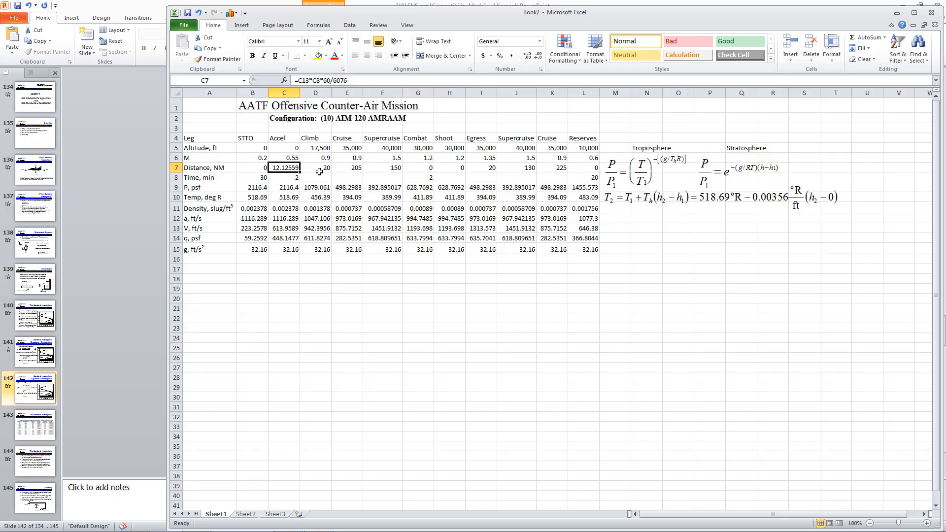
{"action": "left_click", "coordinate": [319, 171]}
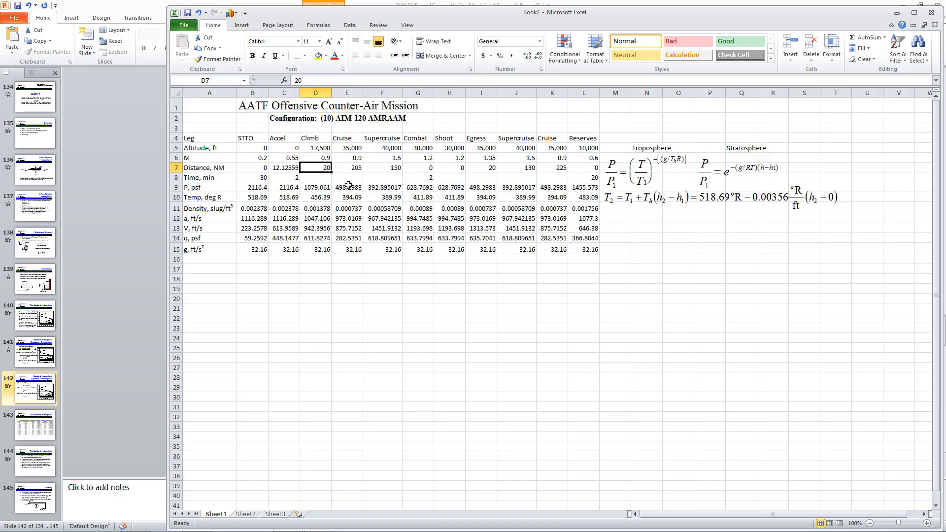
{"action": "left_click", "coordinate": [348, 168]}
{"action": "left_click", "coordinate": [317, 169]}
{"action": "left_click", "coordinate": [288, 168]}
{"action": "left_click", "coordinate": [318, 168]}
{"action": "left_click", "coordinate": [318, 178]}
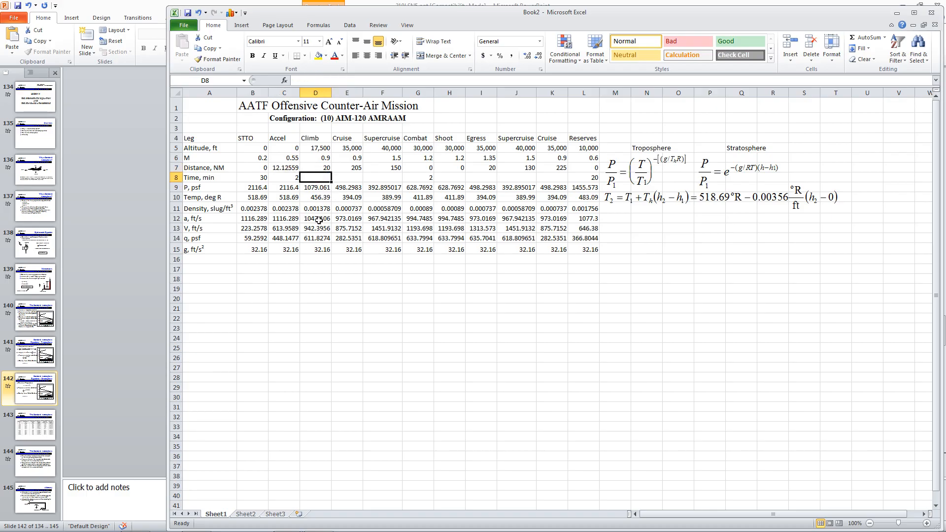
{"action": "left_click", "coordinate": [284, 168]}
{"action": "key", "text": "ctrl+c"}
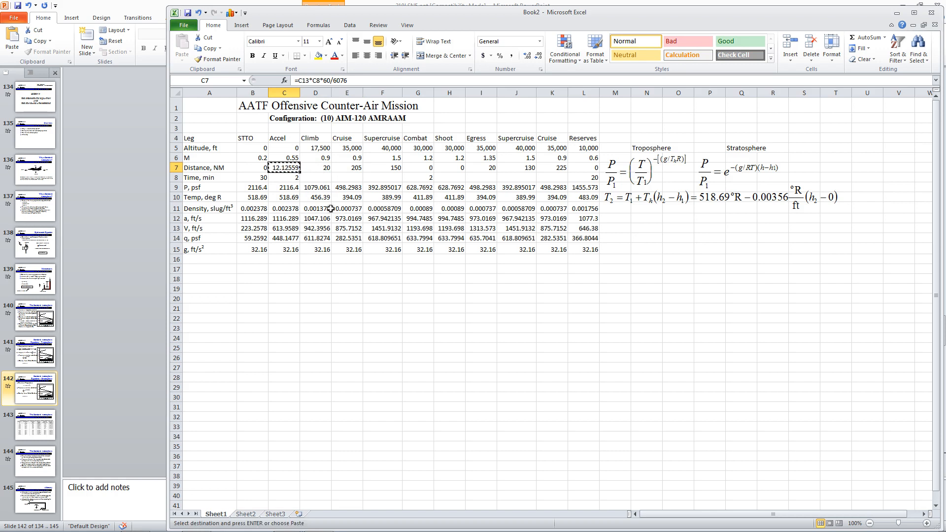
{"action": "left_click", "coordinate": [321, 168]}
{"action": "key", "text": "ctrl+v"}
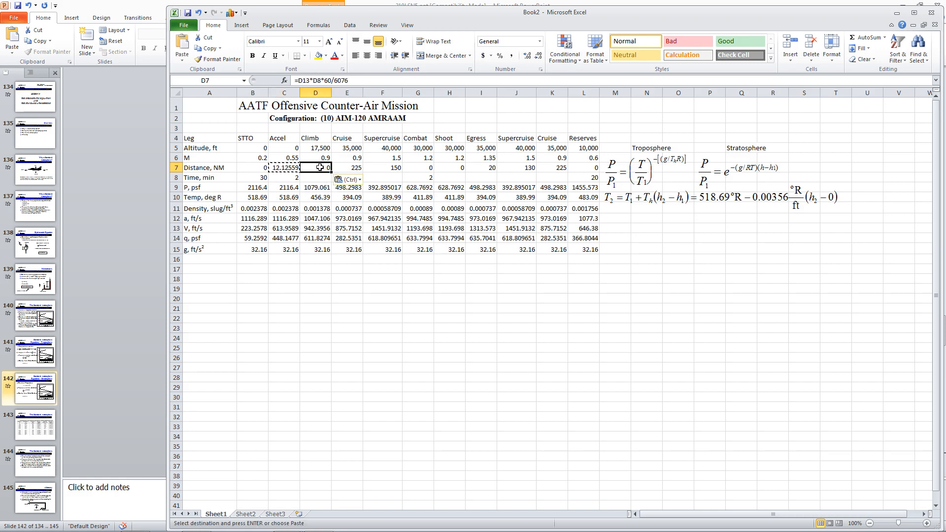
- Set the Climb leg's time in D8 to 5 minutes
{"action": "left_click", "coordinate": [326, 181]}
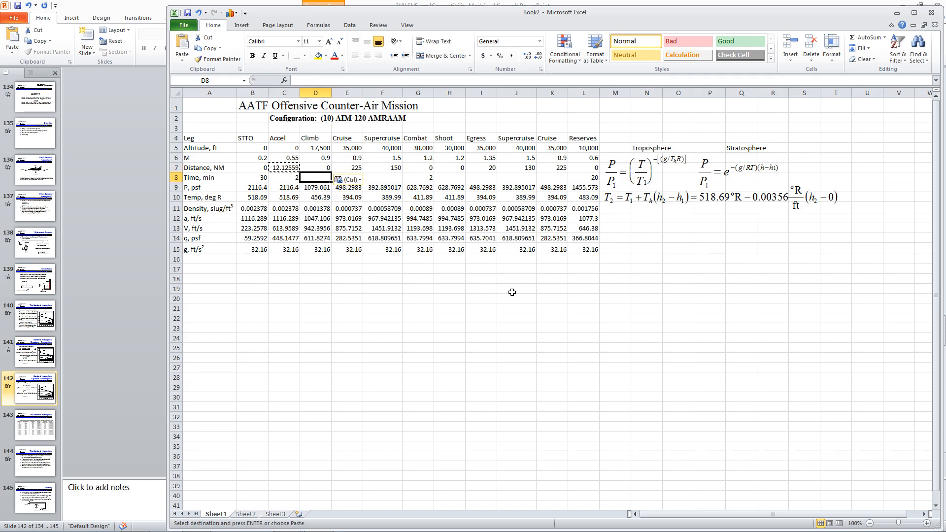
{"action": "type", "text": "5"}
{"action": "key", "text": "Return"}
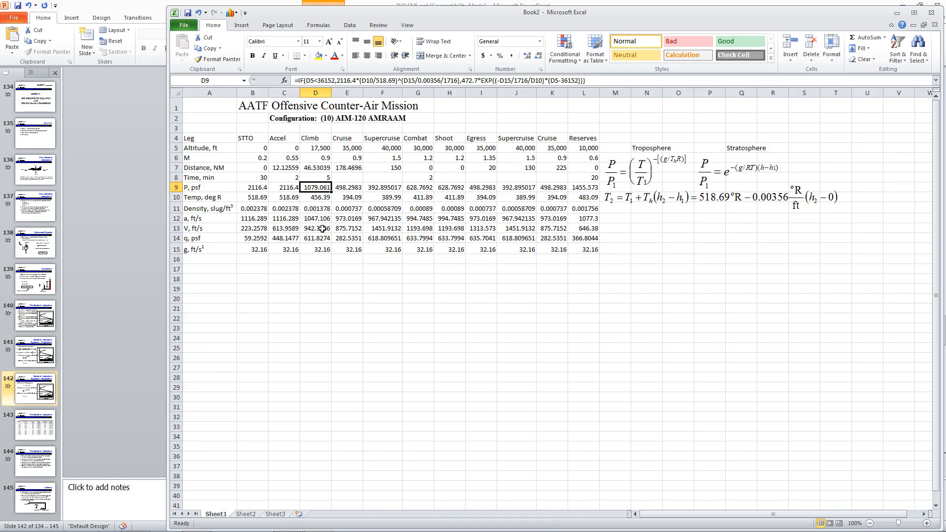
{"action": "left_click", "coordinate": [325, 167]}
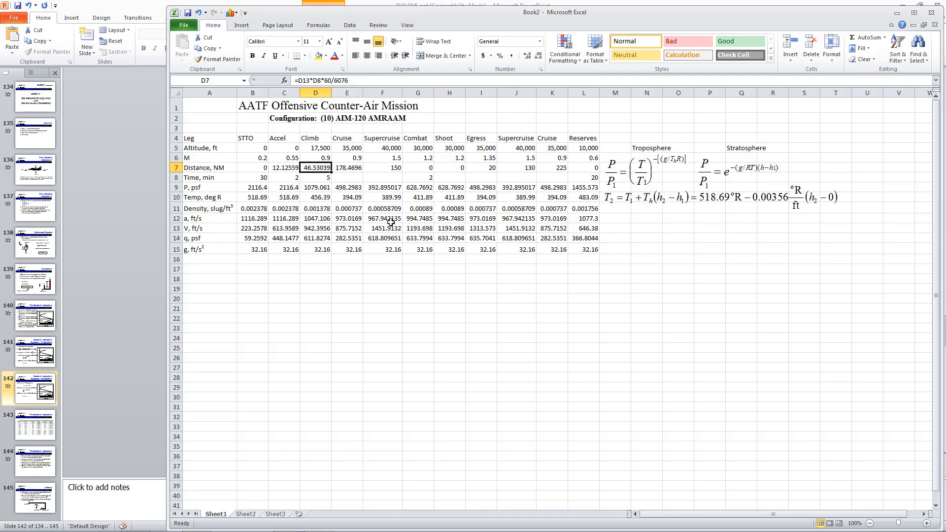
- Calculate the outbound Cruise leg's time in minutes in E8 from distance and velocity with =E7*6076/E13/60
{"action": "left_click", "coordinate": [355, 178]}
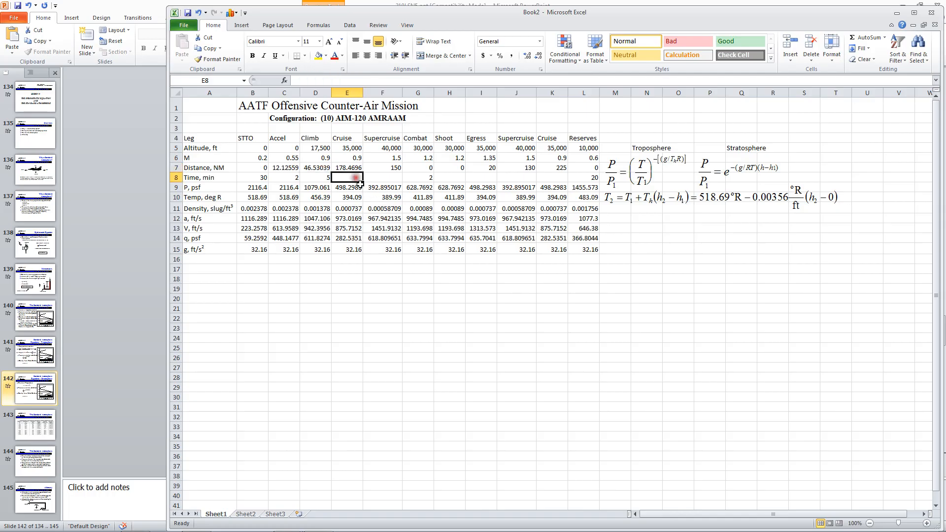
{"action": "left_click", "coordinate": [357, 168]}
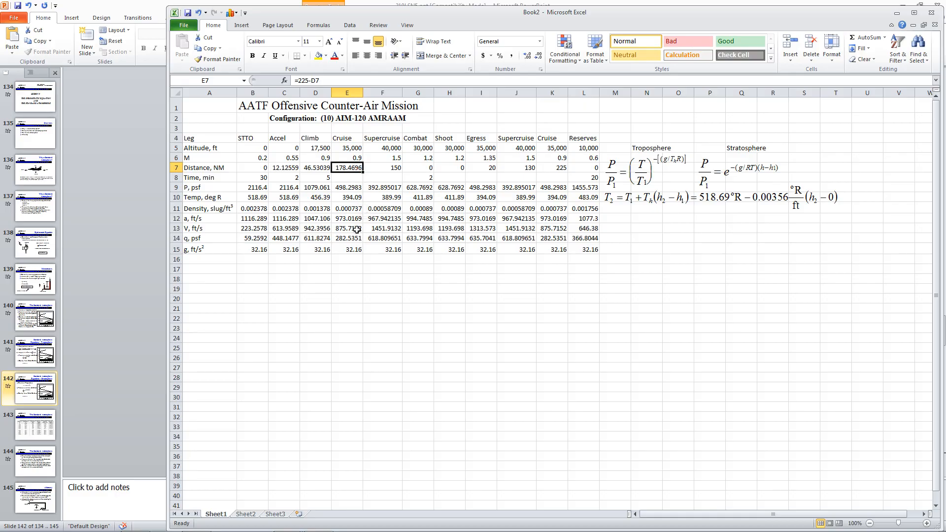
{"action": "left_click", "coordinate": [355, 178]}
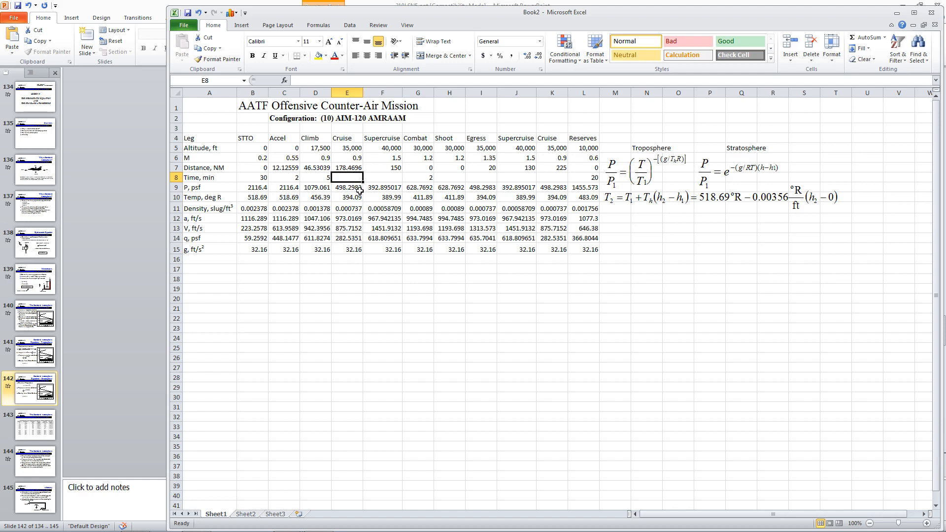
{"action": "type", "text": "="}
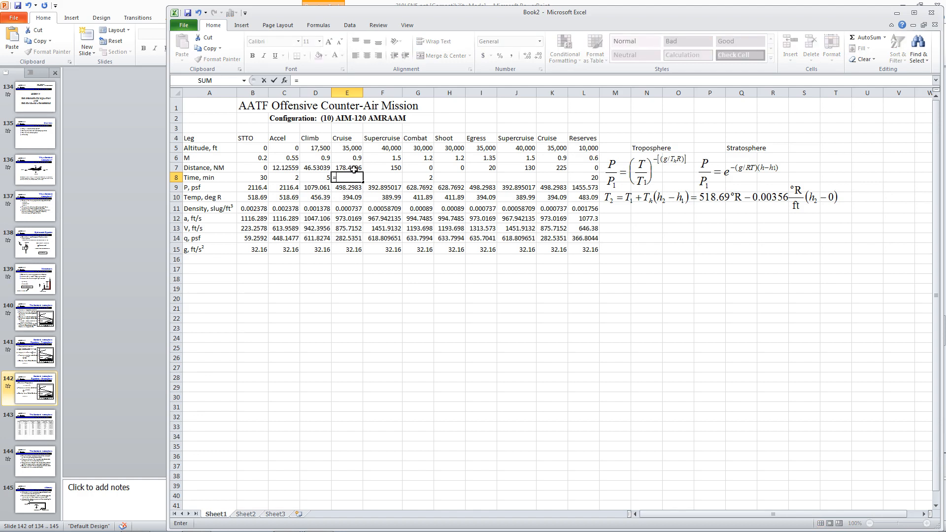
{"action": "left_click", "coordinate": [354, 169]}
{"action": "type", "text": "*"}
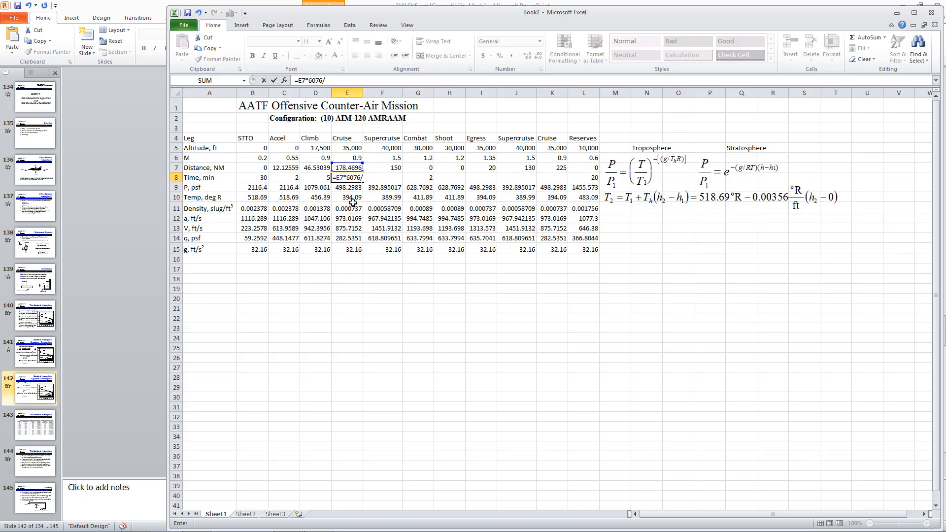
{"action": "left_click", "coordinate": [350, 229]}
{"action": "type", "text": "/60"}
{"action": "key", "text": "Return"}
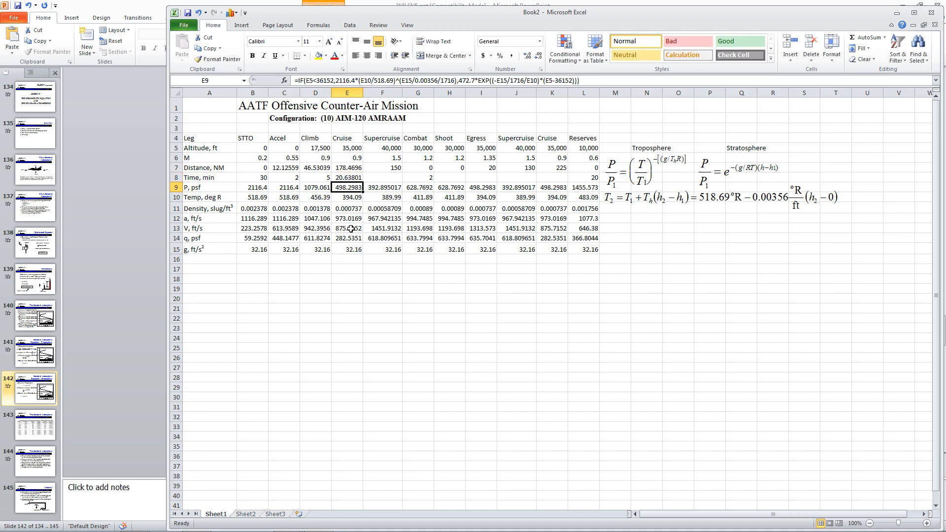
- Copy the Cruise time formula from E8 to both Supercruise legs in F8 and J8 and the return Cruise leg in K8
{"action": "left_click", "coordinate": [344, 177]}
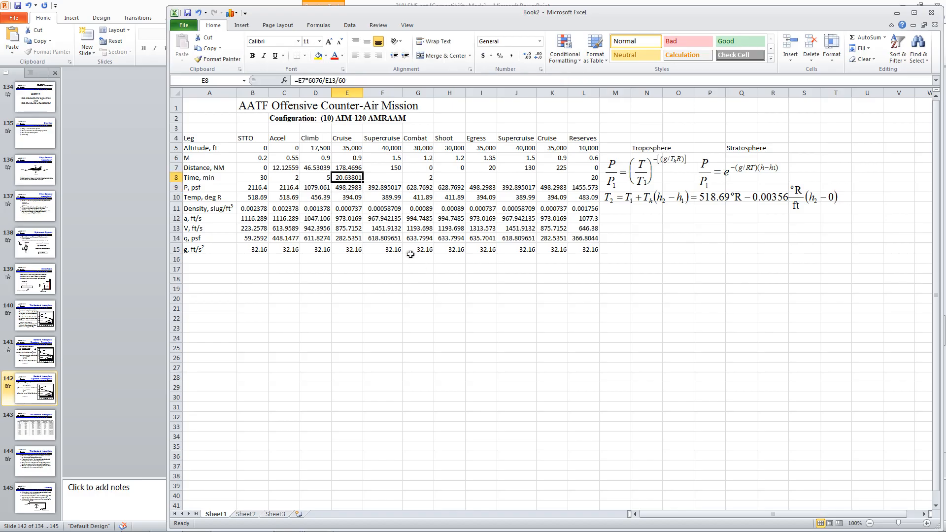
{"action": "key", "text": "ctrl+c"}
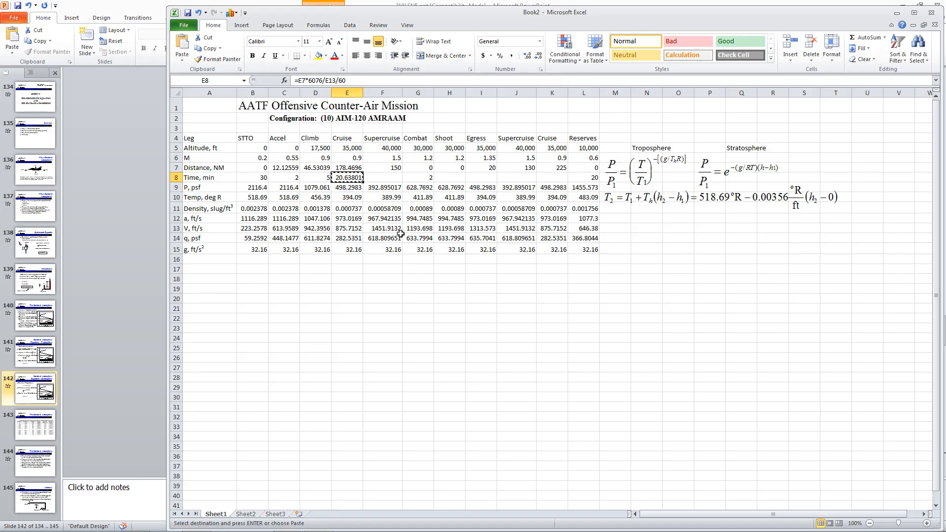
{"action": "left_click", "coordinate": [391, 177]}
{"action": "key", "text": "ctrl+v"}
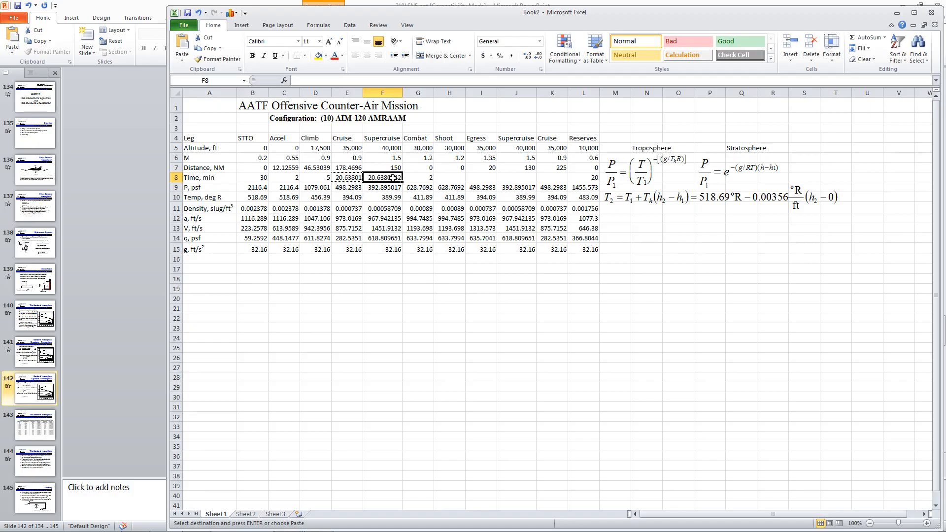
{"action": "left_click", "coordinate": [516, 178]}
{"action": "key", "text": "ctrl+v"}
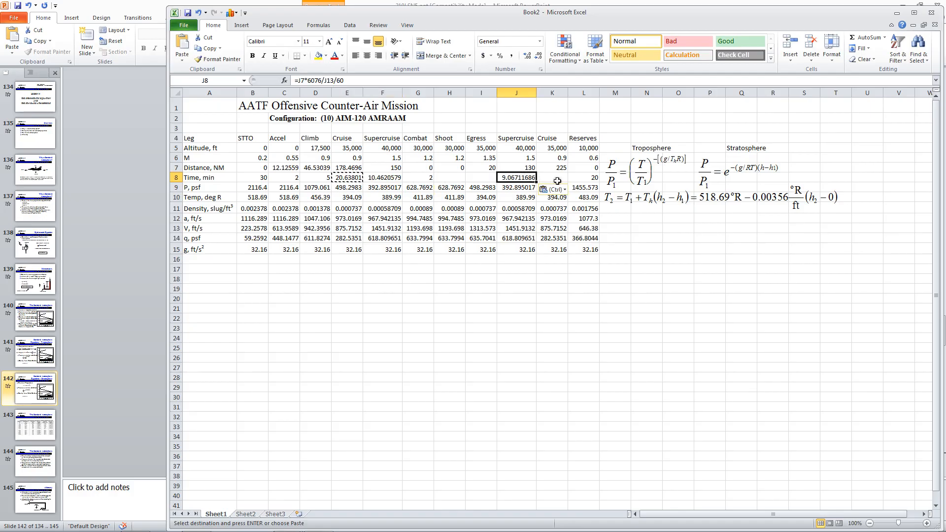
{"action": "left_click", "coordinate": [557, 179]}
{"action": "key", "text": "ctrl+v"}
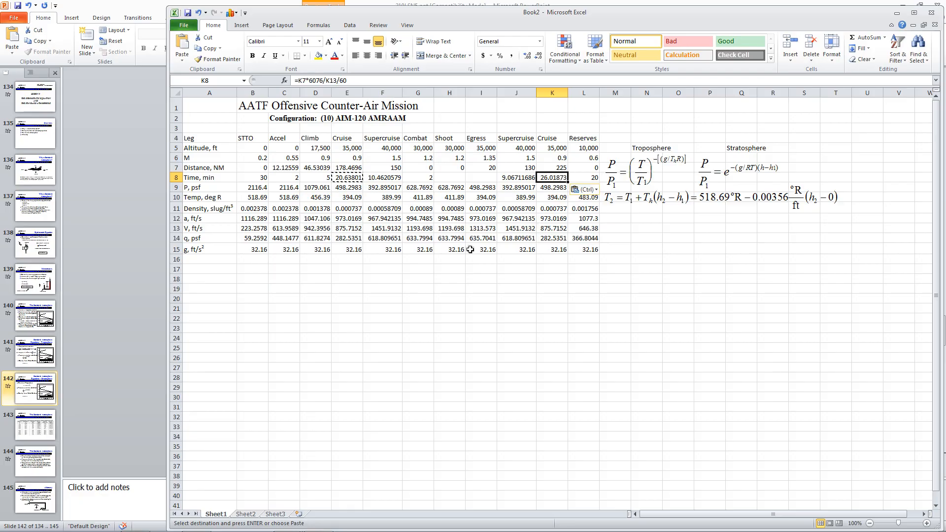
- Set the Egress leg's time in I8 to 2 minutes
{"action": "left_click", "coordinate": [491, 166]}
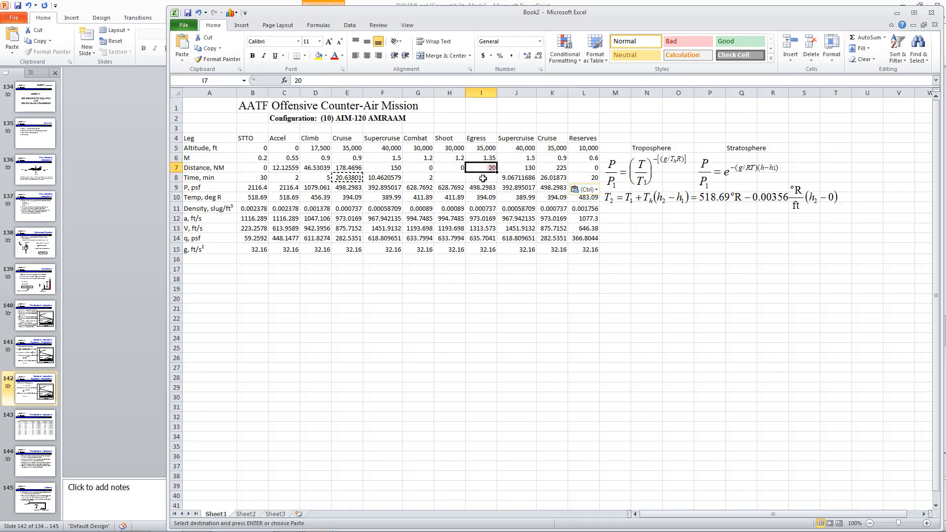
{"action": "left_click", "coordinate": [481, 177]}
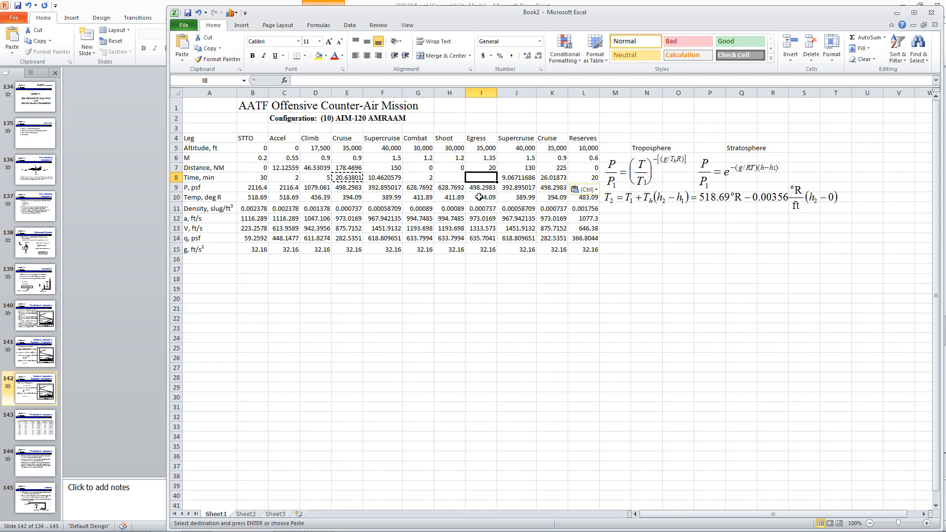
{"action": "type", "text": "2"}
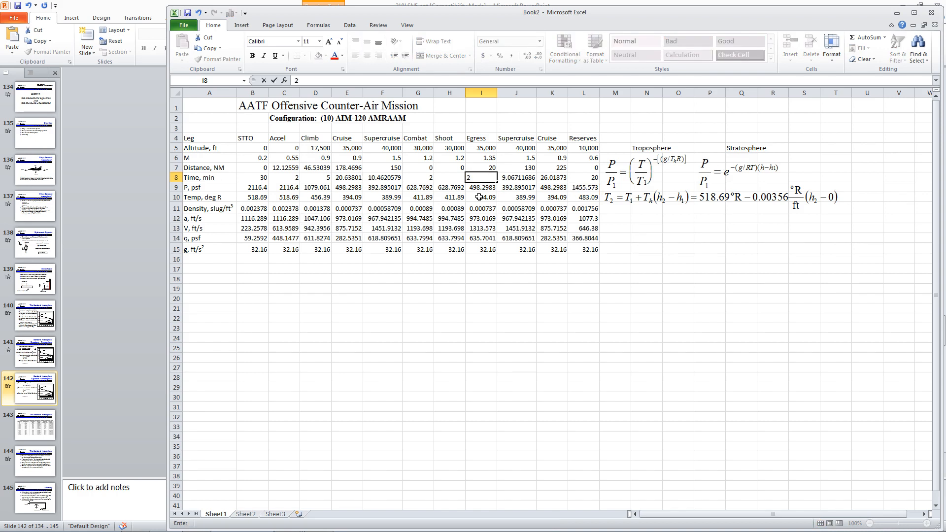
{"action": "left_click", "coordinate": [478, 168]}
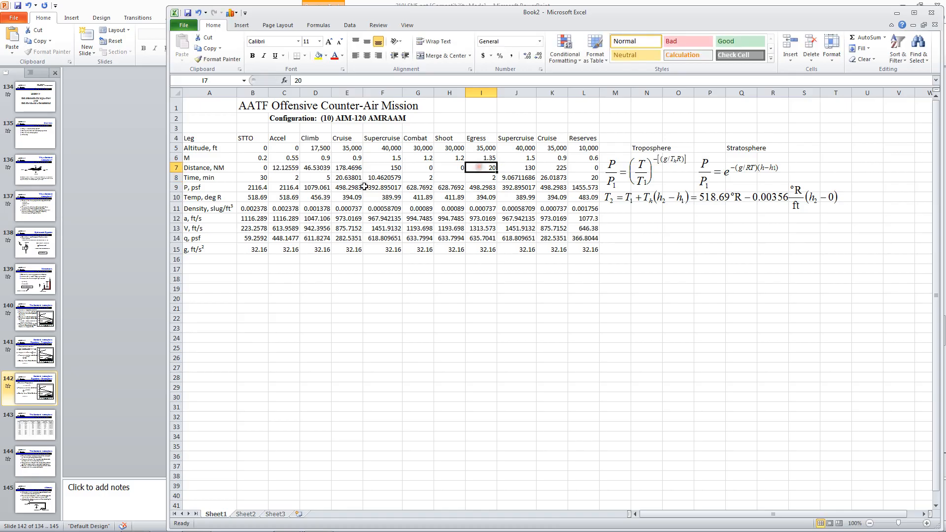
- Copy the Climb distance formula from D7 to the Egress distance in I7, and check the return Supercruise and Cruise cells
{"action": "left_click", "coordinate": [315, 167]}
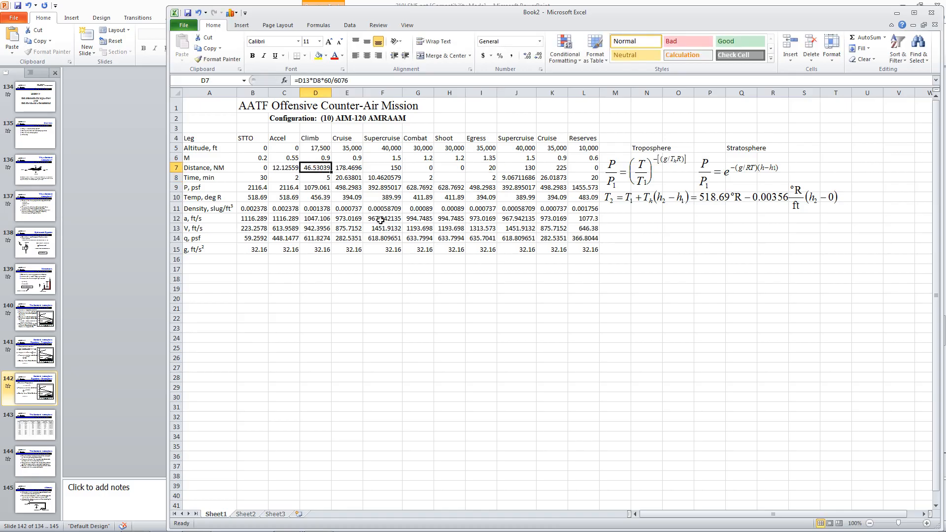
{"action": "type", "text": "c"}
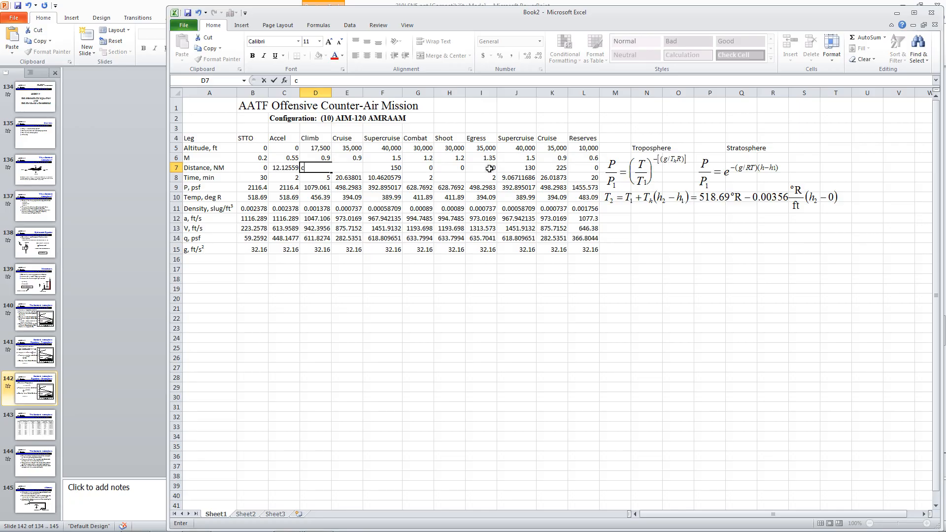
{"action": "key", "text": "Escape"}
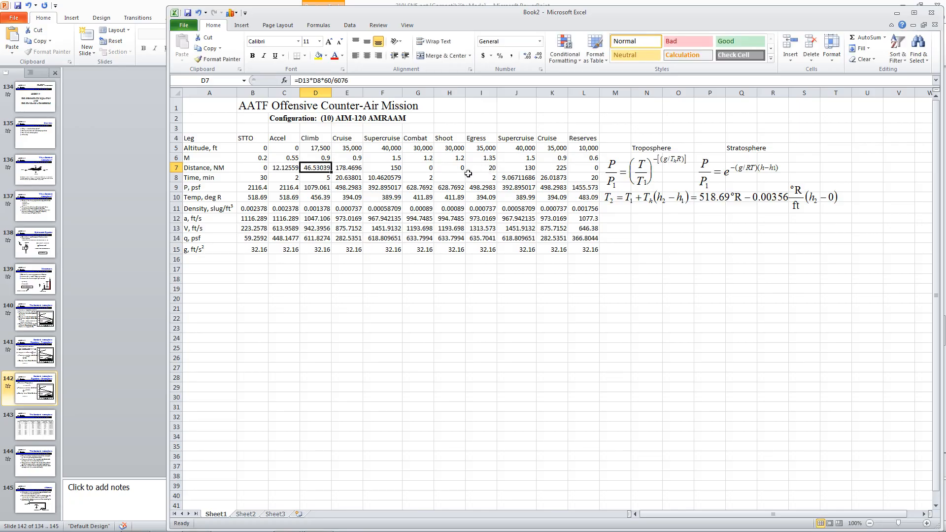
{"action": "key", "text": "ctrl+c"}
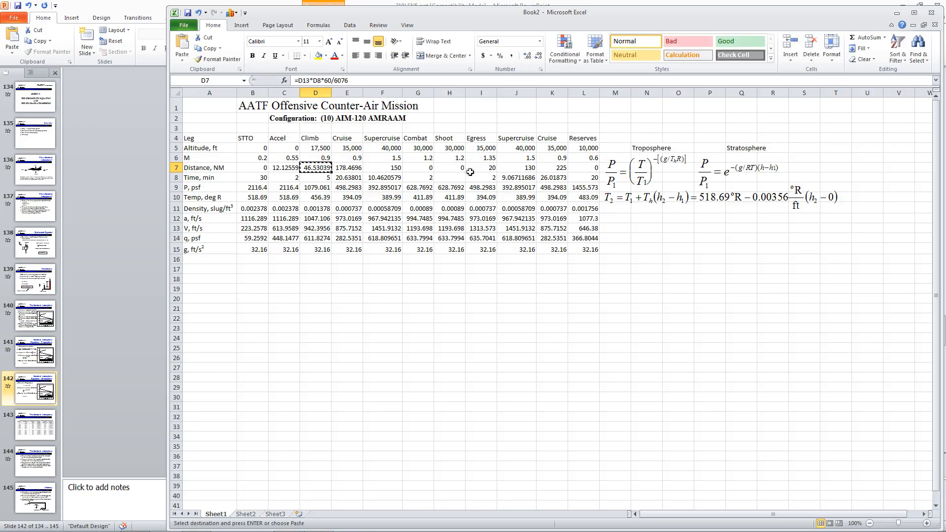
{"action": "left_click", "coordinate": [475, 169]}
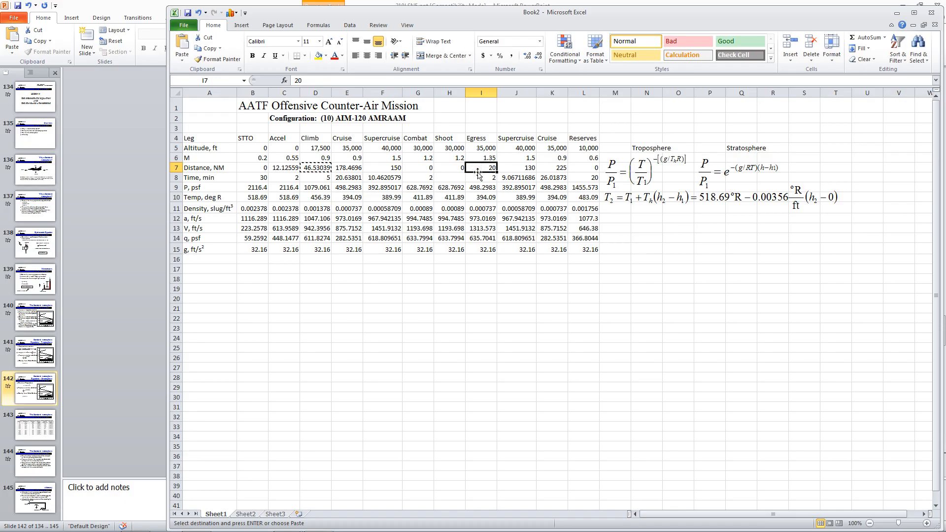
{"action": "key", "text": "ctrl+v"}
{"action": "left_click", "coordinate": [527, 169]}
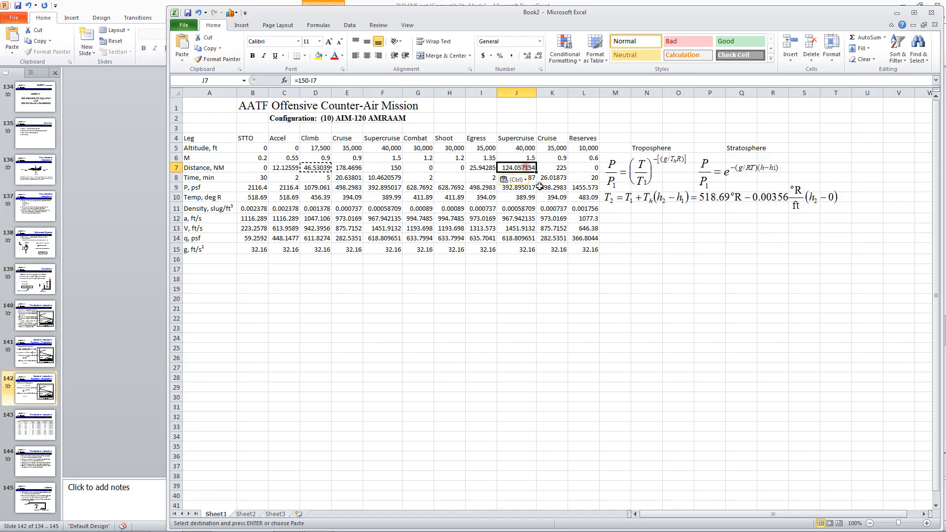
{"action": "left_click", "coordinate": [555, 168]}
{"action": "left_click", "coordinate": [560, 179]}
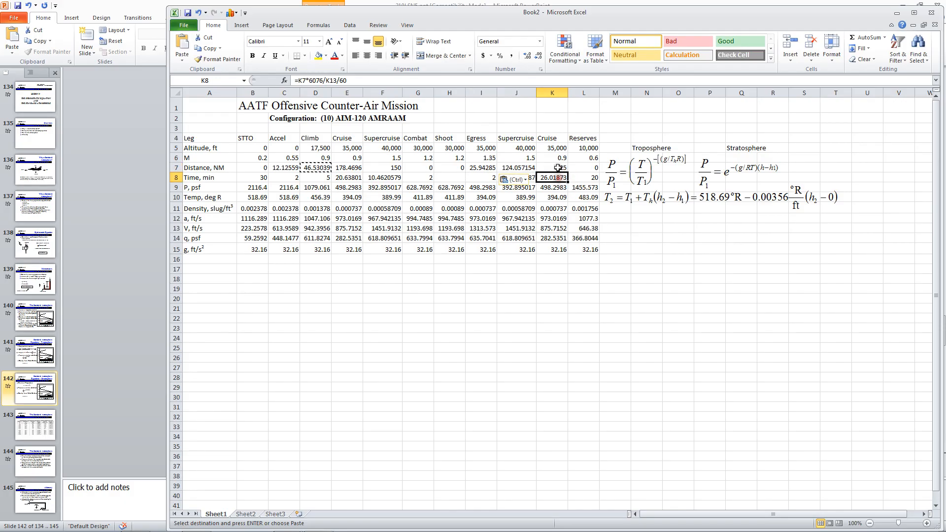
{"action": "left_click", "coordinate": [558, 167]}
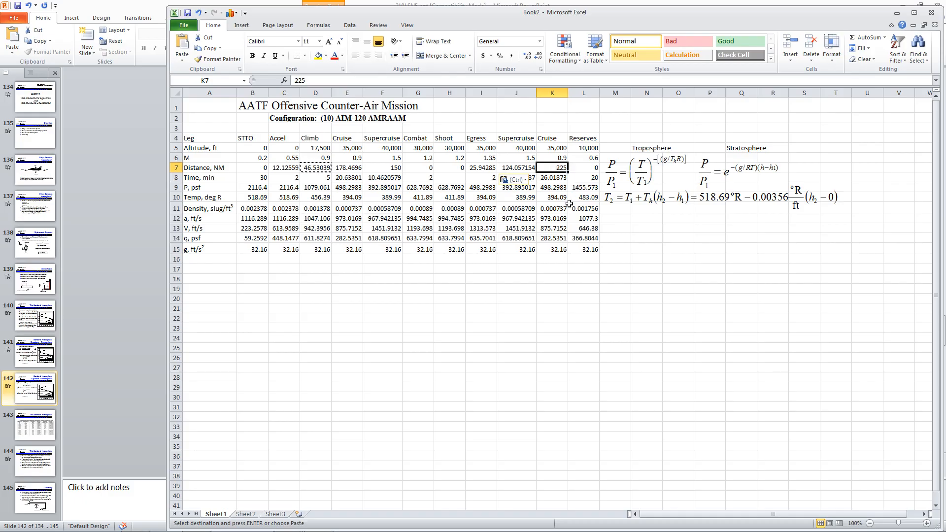
- Set the Shoot leg's time in H8 to 0
{"action": "left_click", "coordinate": [461, 179]}
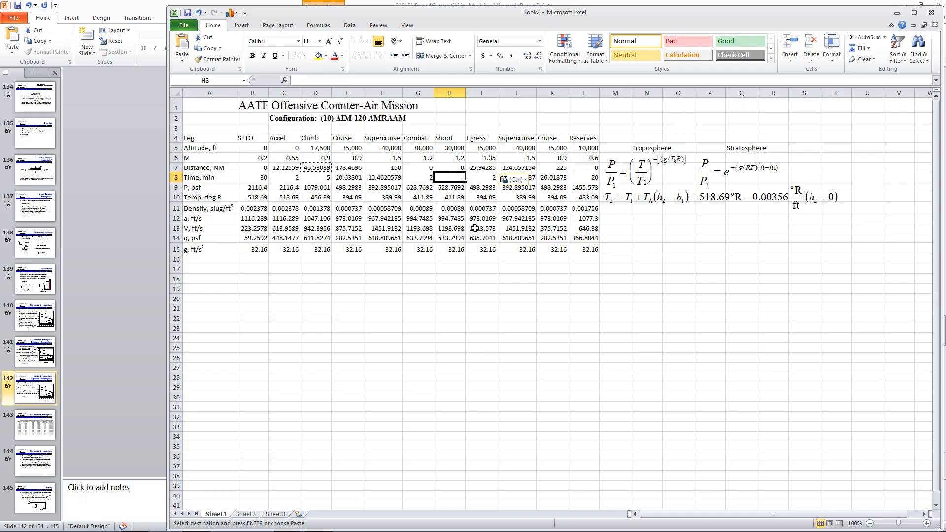
{"action": "type", "text": "0"}
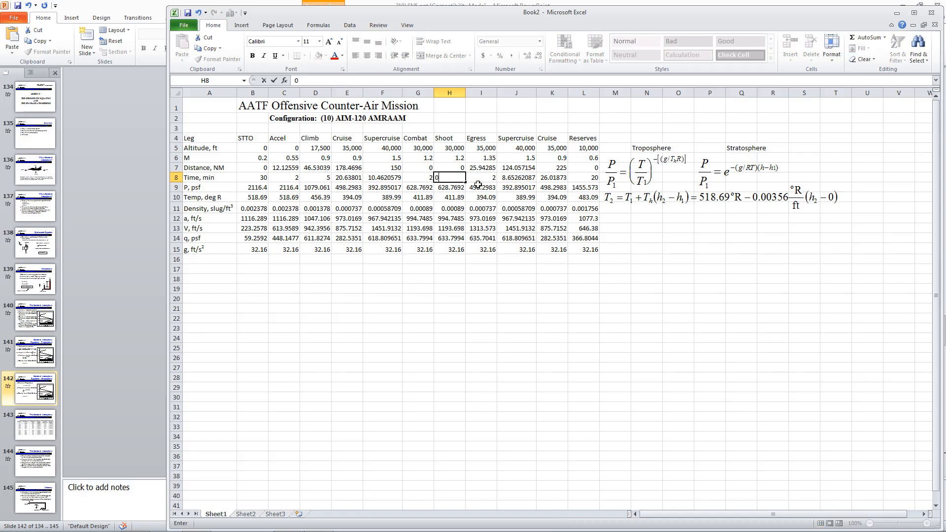
{"action": "left_click", "coordinate": [458, 167]}
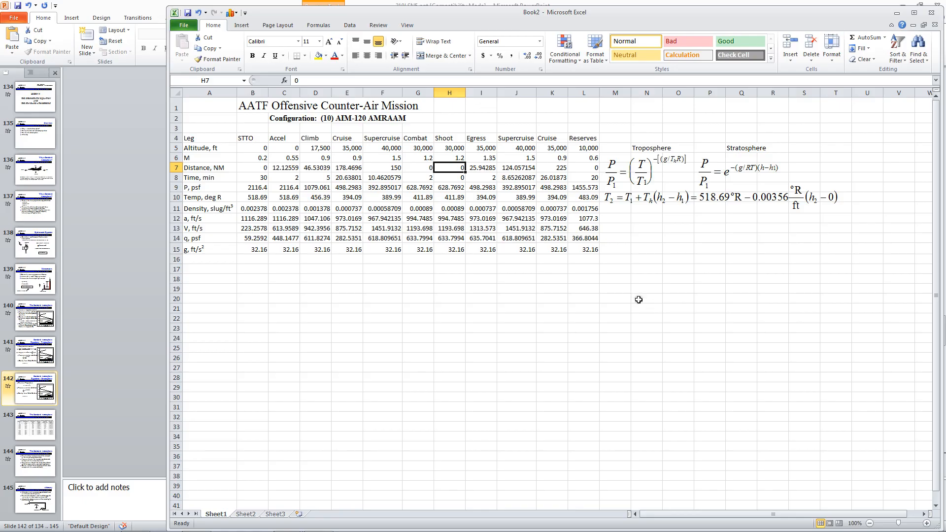
- Switch to the GE1 Mission Diagram document in Word to review the table and diagram requirements, and return to the Excel workbook
{"action": "mouse_move", "coordinate": [165, 527]}
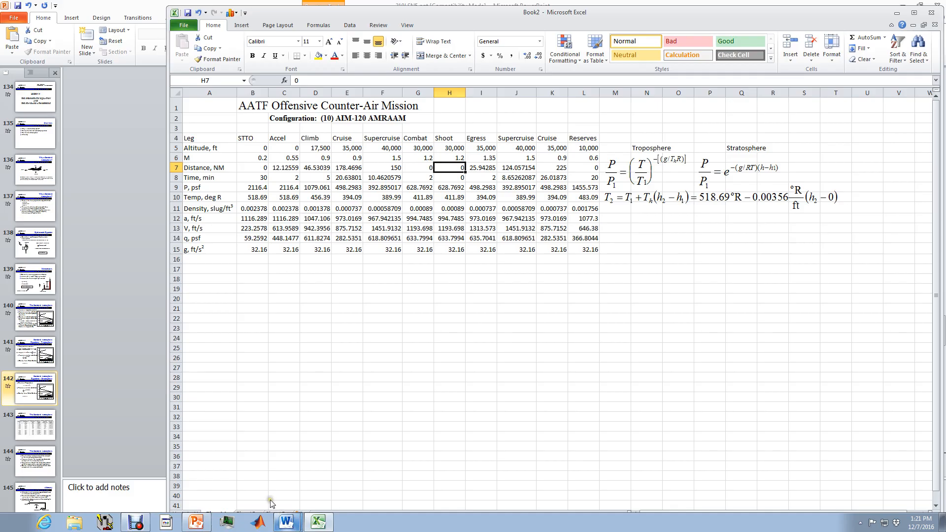
{"action": "left_click", "coordinate": [268, 484]}
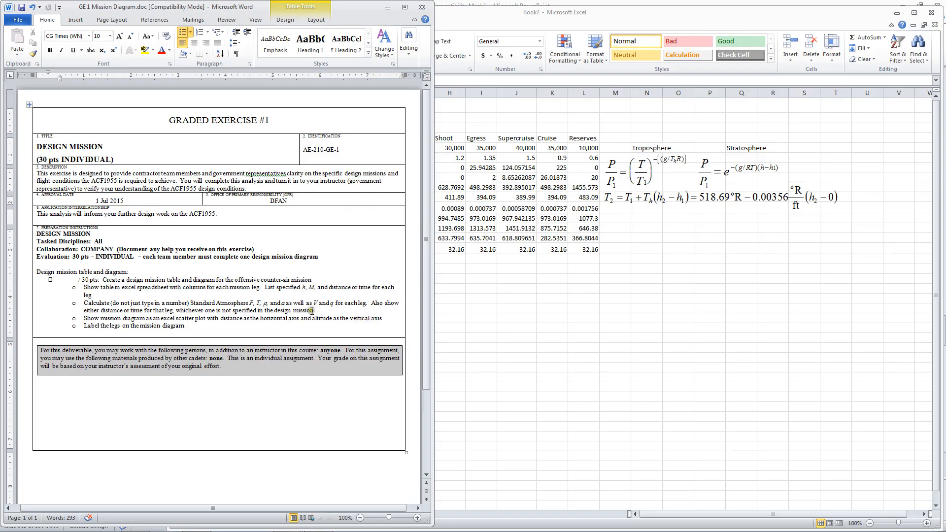
{"action": "left_click", "coordinate": [476, 302]}
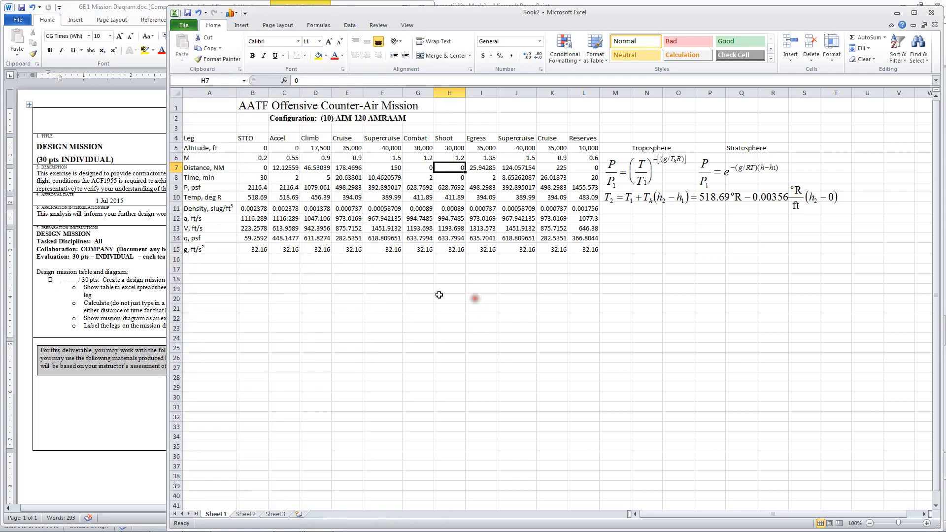
- Start a plot data row below the table by linking A17 to the altitude label with =A5
{"action": "left_click", "coordinate": [293, 279]}
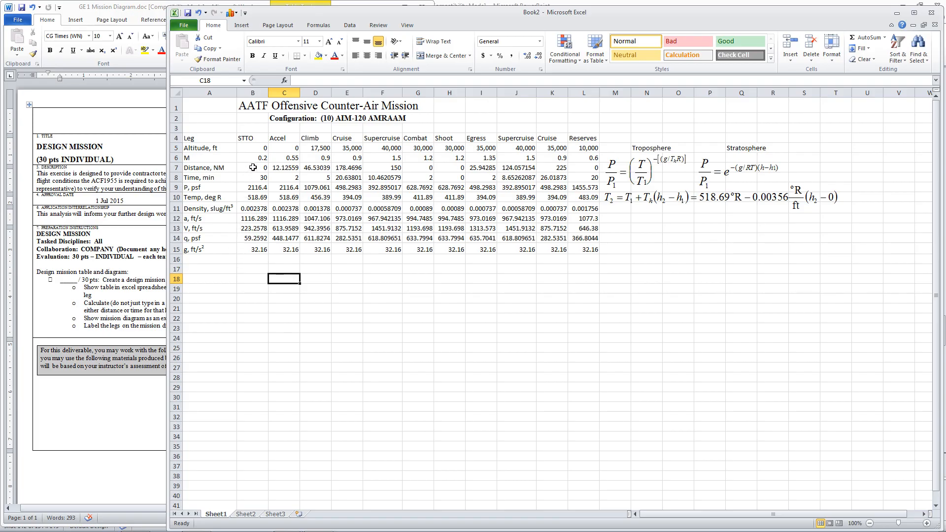
{"action": "left_click", "coordinate": [207, 269]}
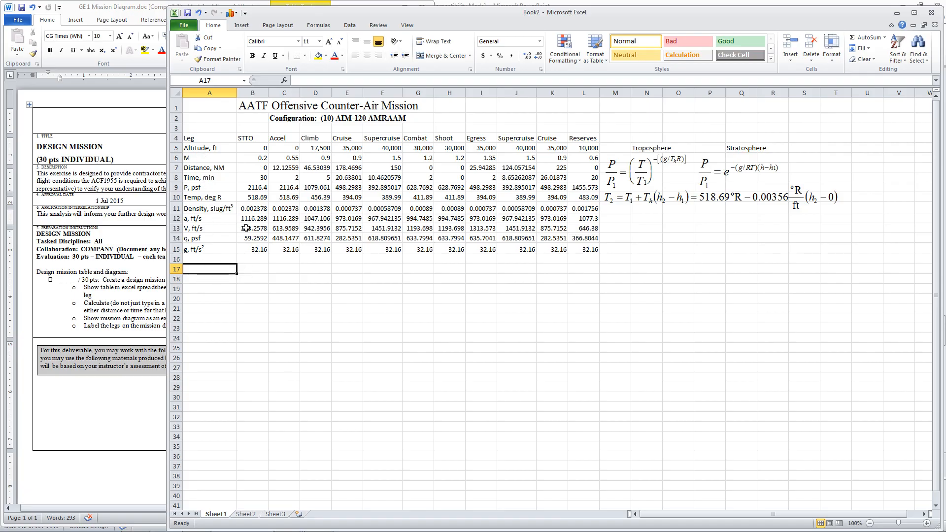
{"action": "type", "text": "="}
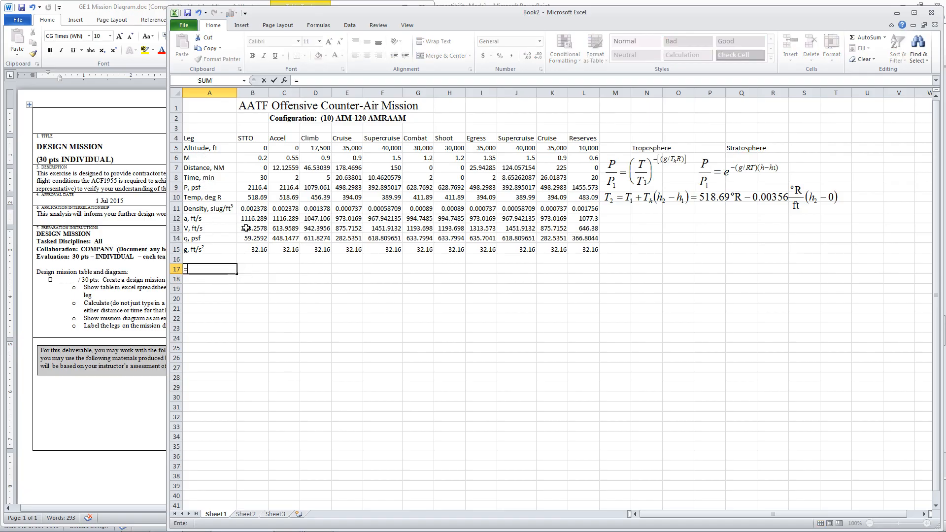
{"action": "left_click", "coordinate": [204, 149]}
{"action": "key", "text": "Return"}
- Copy the altitude link from A17 across B17:L17 for all mission legs
{"action": "left_click", "coordinate": [209, 269]}
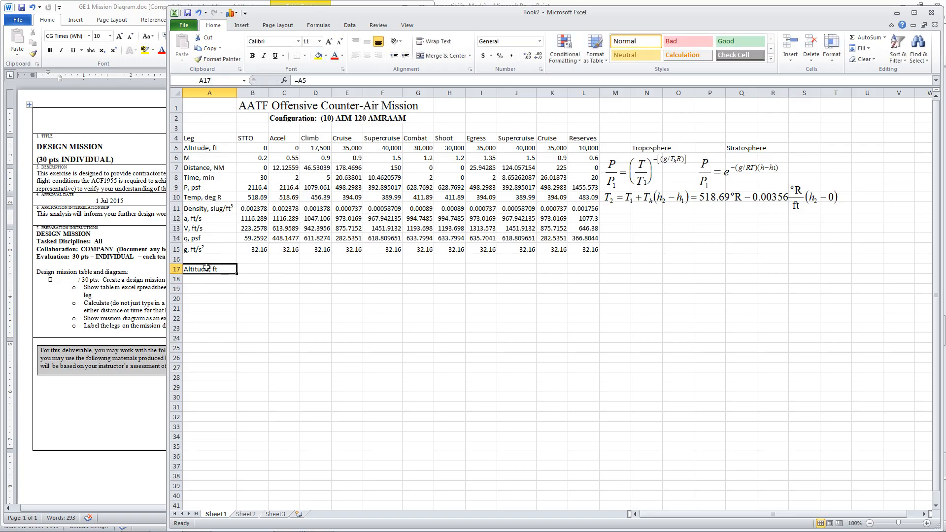
{"action": "key", "text": "ctrl+c"}
{"action": "left_click_drag", "start_coordinate": [251, 270], "coordinate": [580, 275]}
{"action": "key", "text": "ctrl+v"}
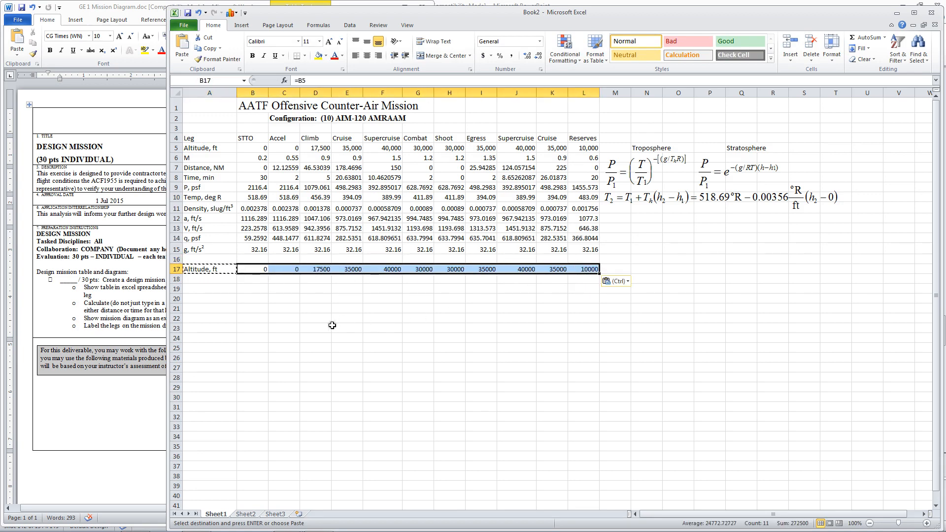
{"action": "left_click", "coordinate": [207, 281]}
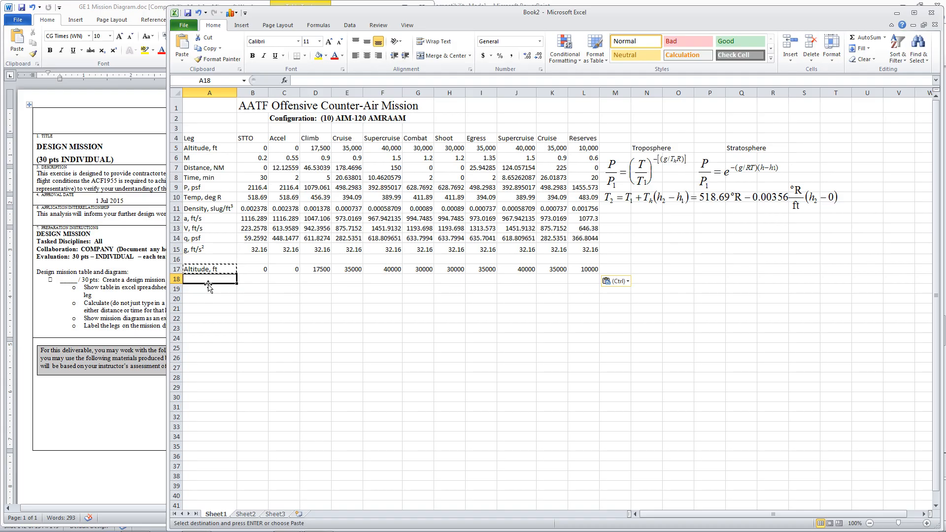
- Label A18 as "Total Distance, NM" and widen column A to fit the label
{"action": "type", "text": "Tot"}
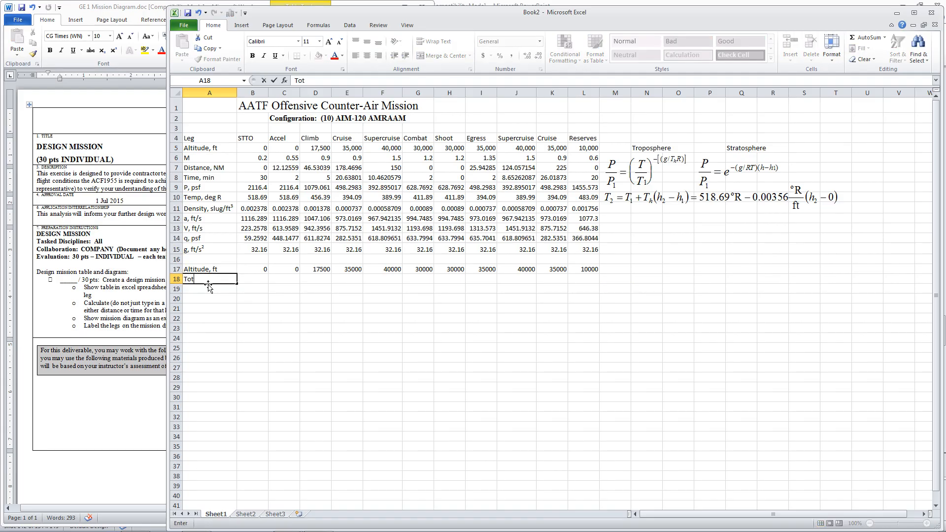
{"action": "type", "text": "al Distance, NM"}
{"action": "left_click", "coordinate": [263, 260]}
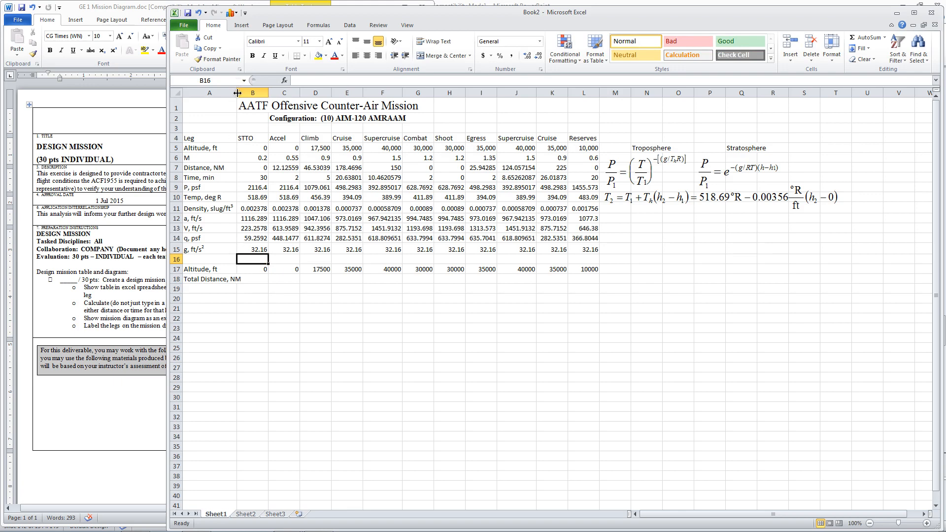
{"action": "left_click_drag", "start_coordinate": [236, 93], "coordinate": [244, 93]}
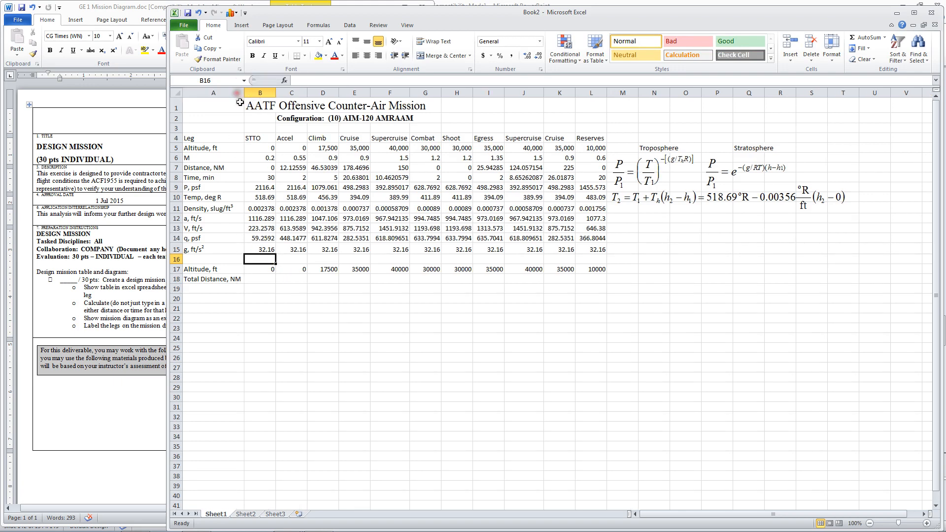
- Enter a total distance of 0 for the STTO and Accel legs in B18 and C18
{"action": "left_click", "coordinate": [268, 279]}
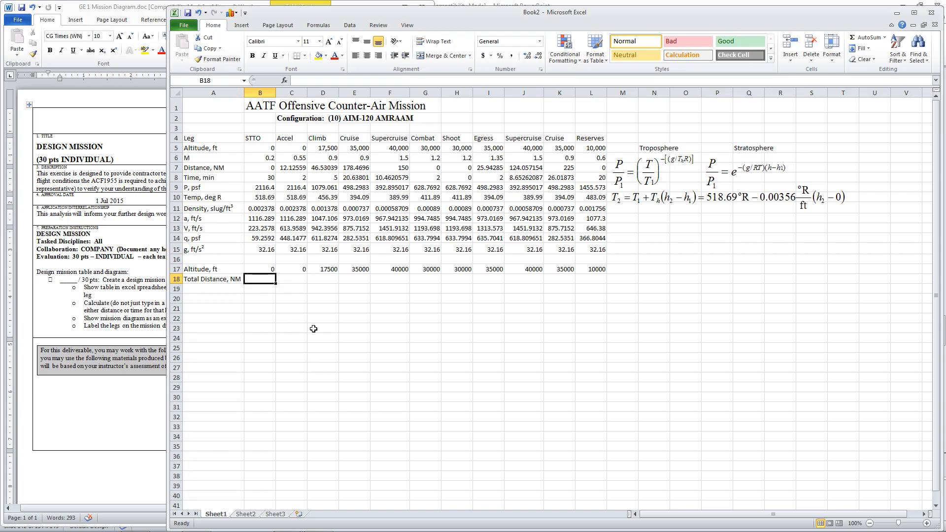
{"action": "type", "text": "0"}
{"action": "left_click", "coordinate": [298, 281]}
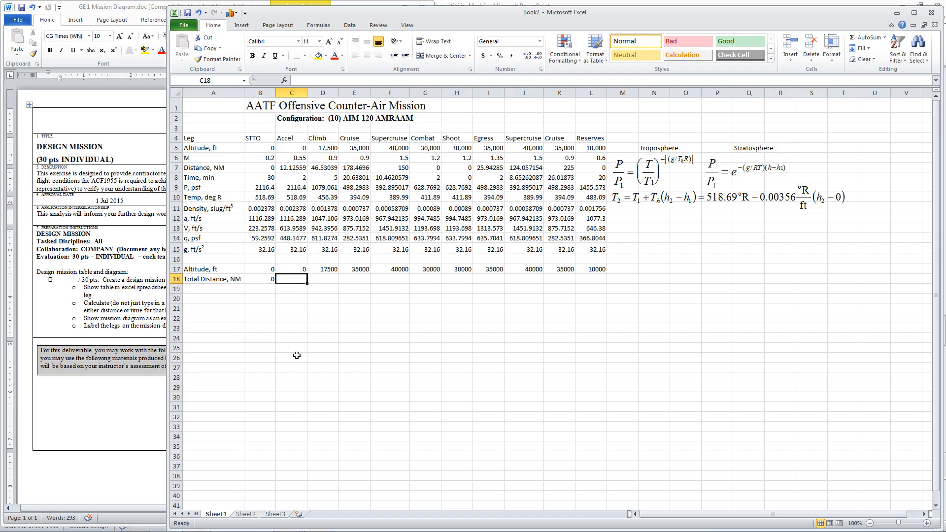
{"action": "type", "text": "0"}
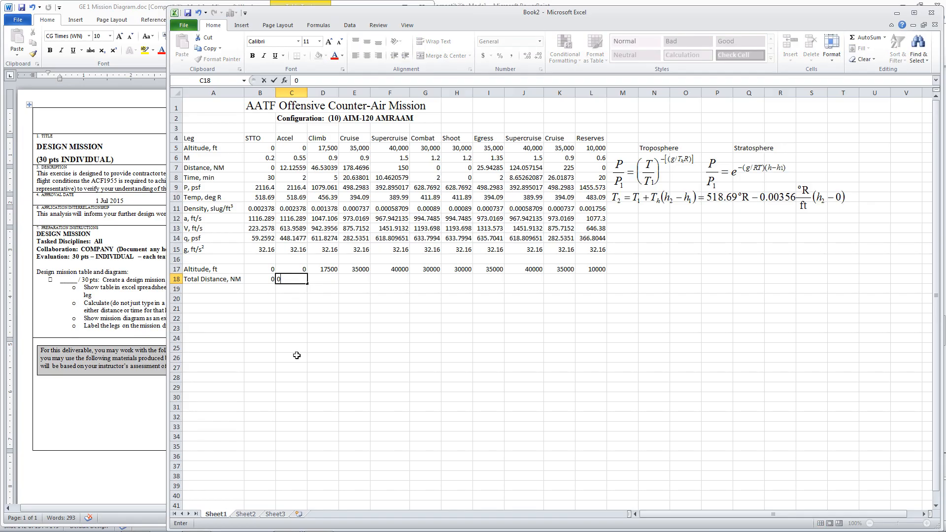
- Calculate the Climb leg's cumulative distance in D18 with the formula =C18+D7
{"action": "left_click", "coordinate": [325, 279]}
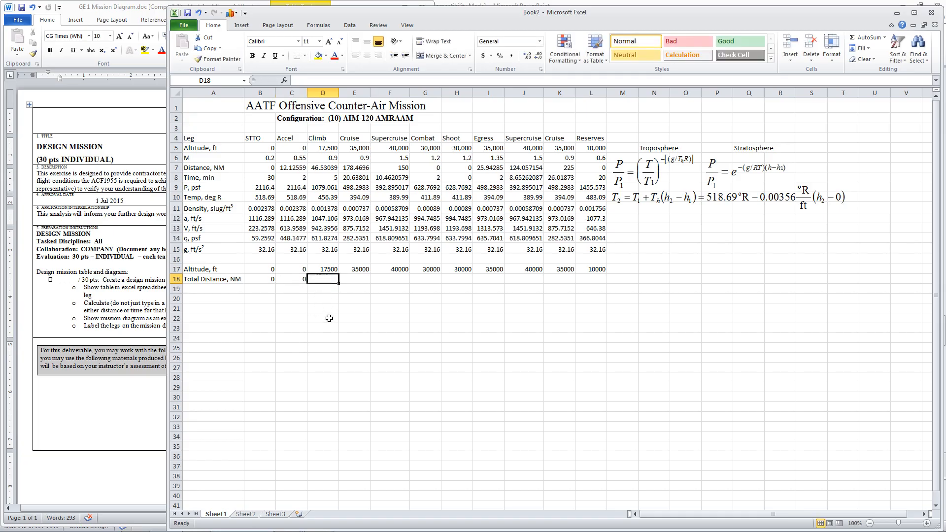
{"action": "type", "text": "="}
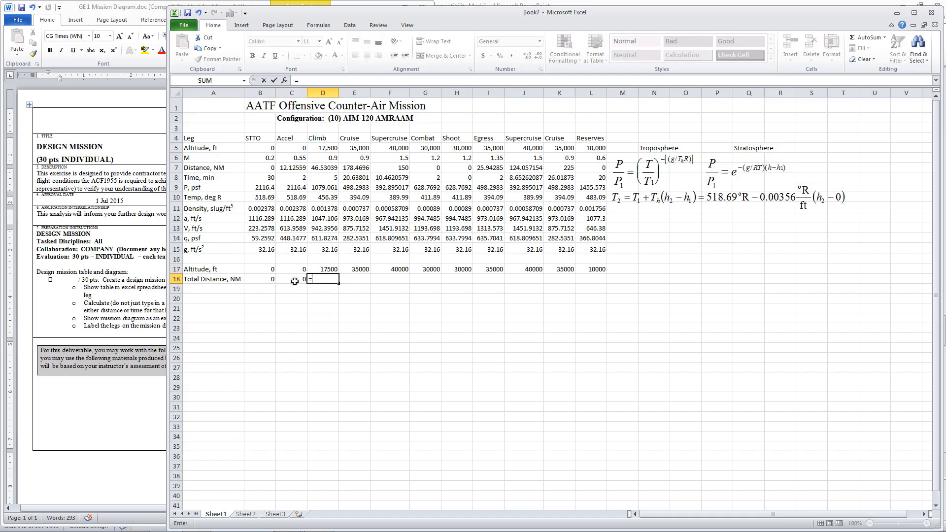
{"action": "left_click", "coordinate": [295, 279]}
{"action": "left_click", "coordinate": [322, 167]}
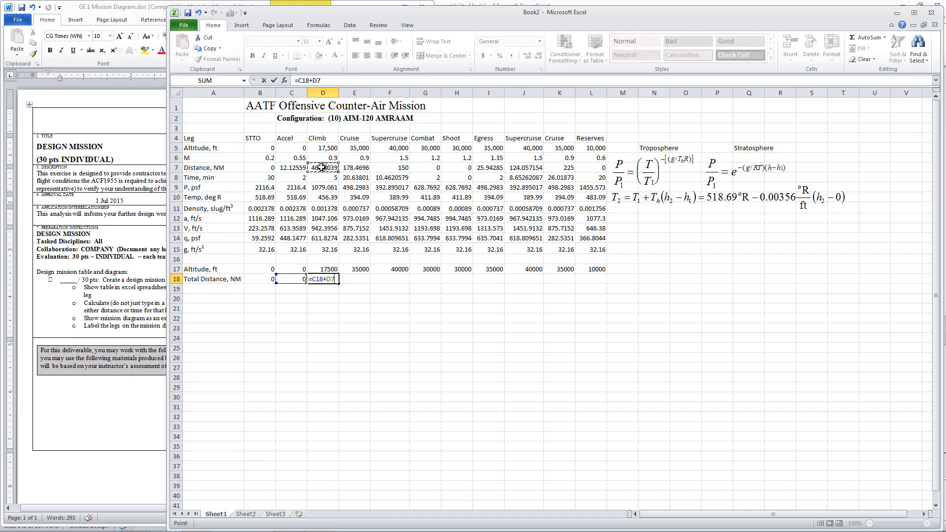
{"action": "key", "text": "Return"}
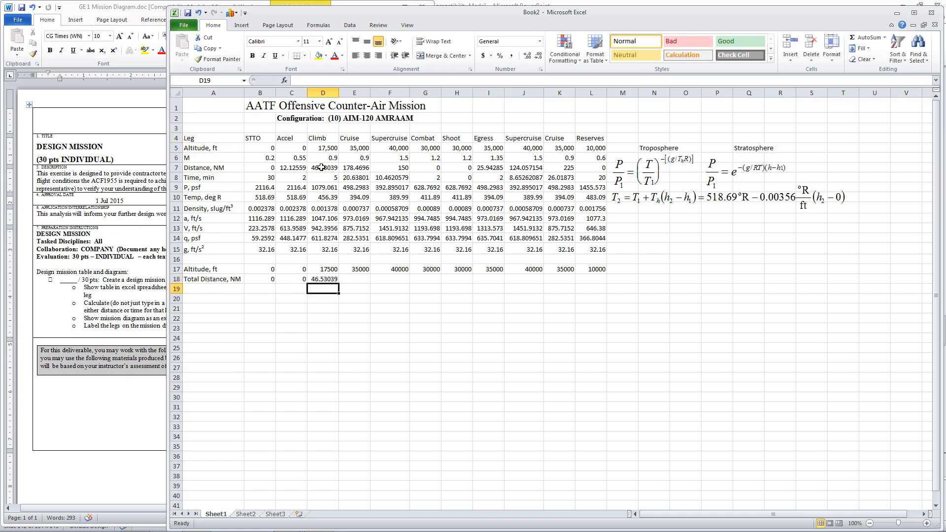
- Copy the cumulative distance formula from D18 across E18:L18 for the remaining legs
{"action": "left_click", "coordinate": [323, 279]}
{"action": "key", "text": "ctrl+c"}
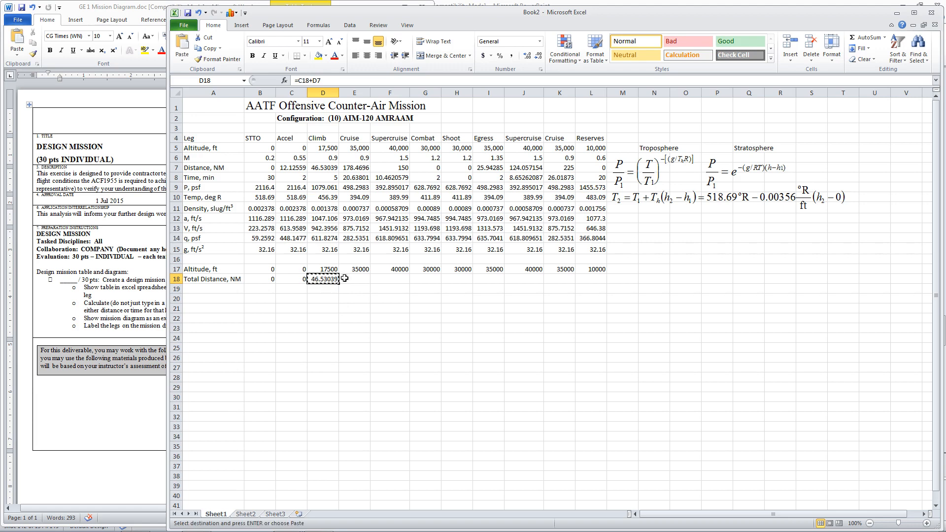
{"action": "left_click_drag", "start_coordinate": [344, 278], "coordinate": [582, 281]}
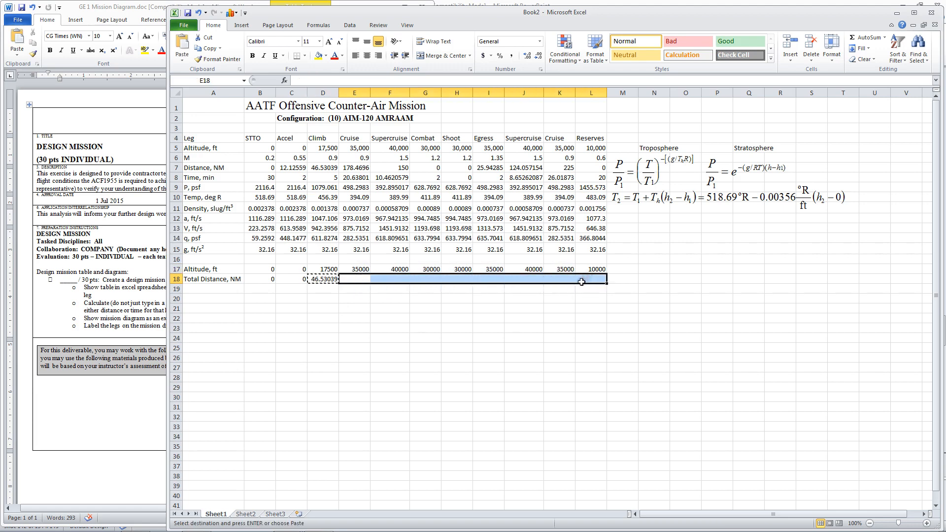
{"action": "key", "text": "ctrl+v"}
{"action": "left_click", "coordinate": [434, 339]}
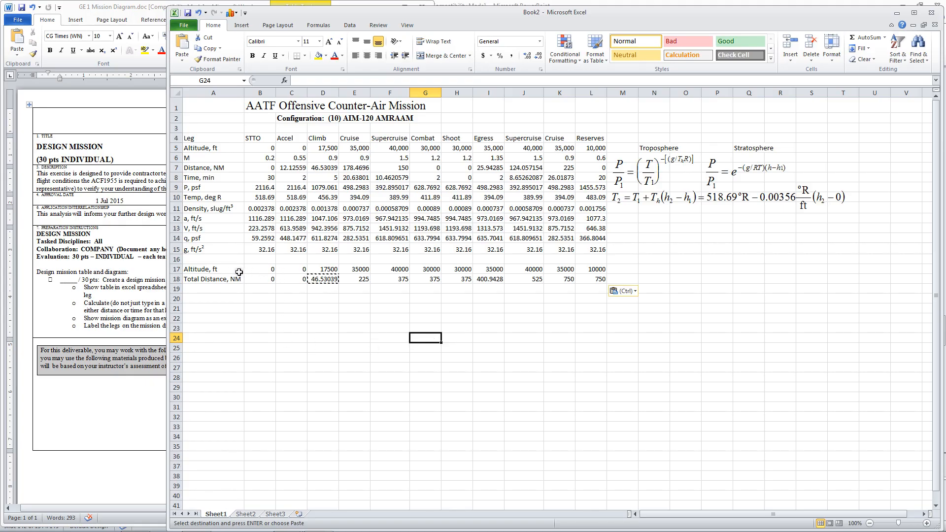
- Insert a Scatter with Straight Lines chart from the altitude and total distance data in A17:L18
{"action": "left_click_drag", "start_coordinate": [211, 270], "coordinate": [602, 280]}
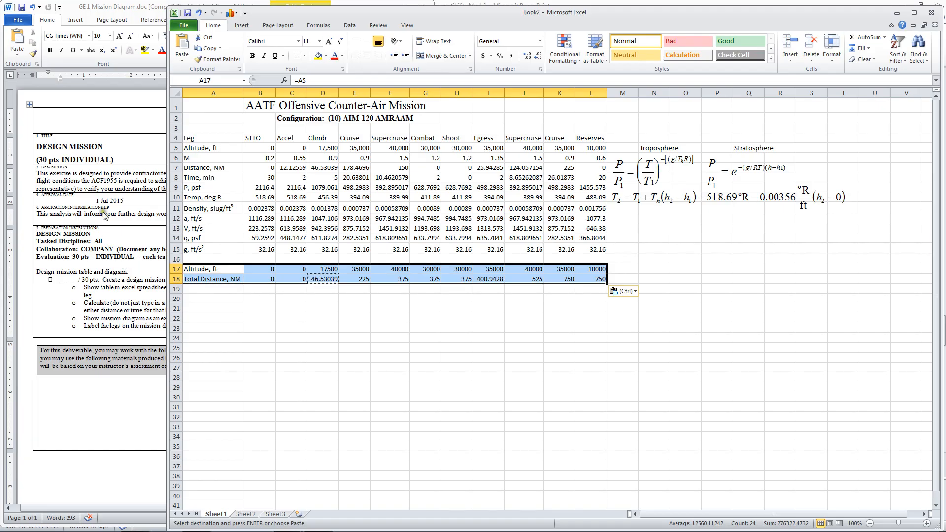
{"action": "left_click", "coordinate": [242, 25]}
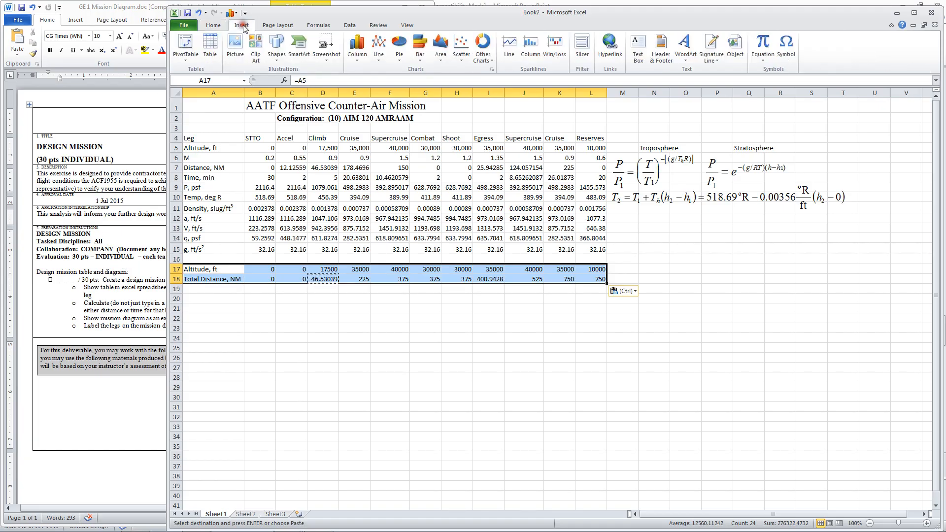
{"action": "left_click", "coordinate": [461, 47]}
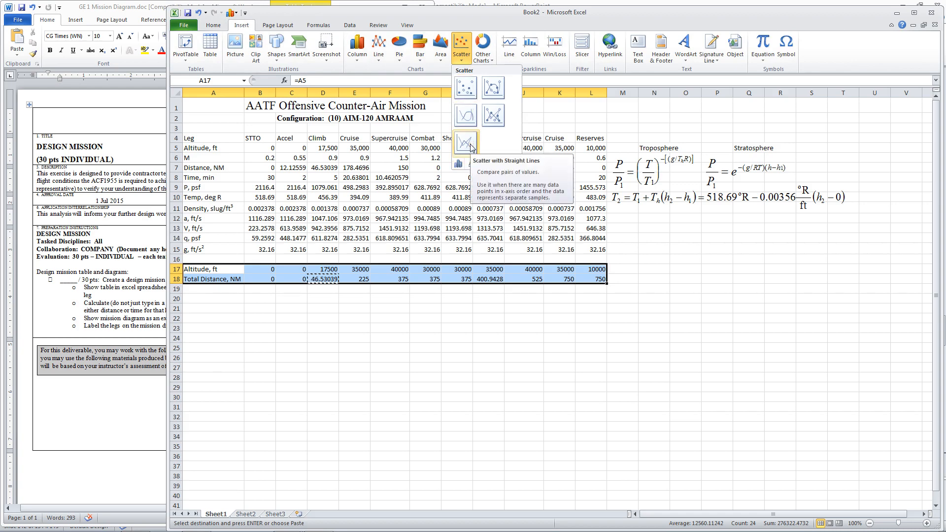
{"action": "left_click", "coordinate": [471, 146]}
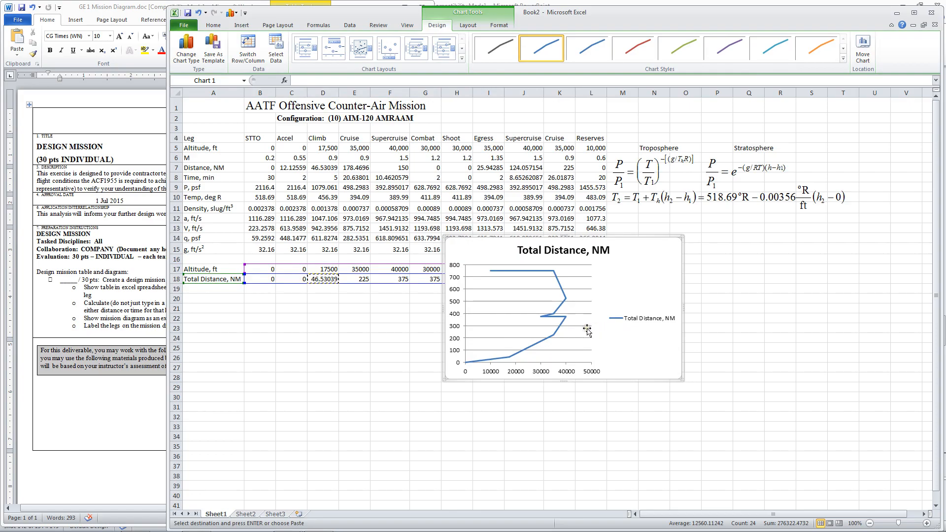
- Edit the chart's data series so its X values refer to the total distances in =Sheet1!$B$18:$L$18
{"action": "right_click", "coordinate": [622, 283]}
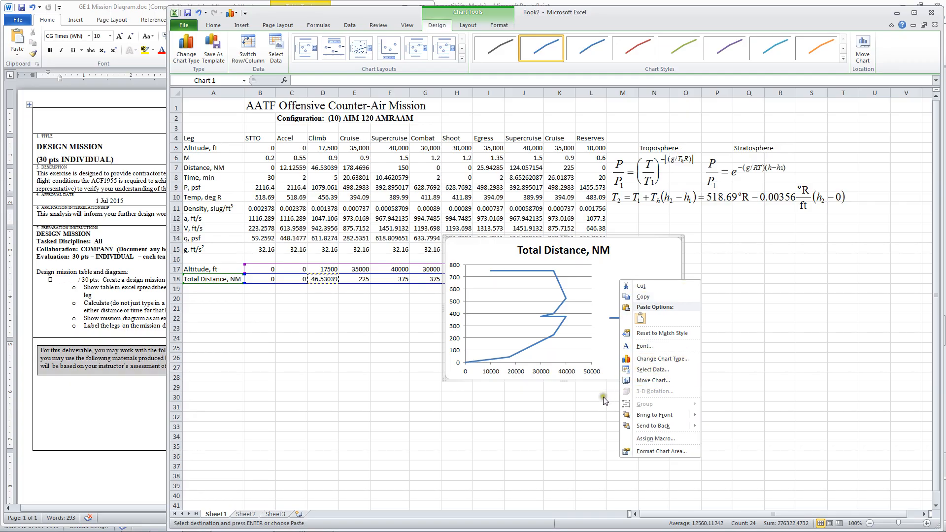
{"action": "left_click", "coordinate": [581, 287]}
{"action": "right_click", "coordinate": [582, 289]}
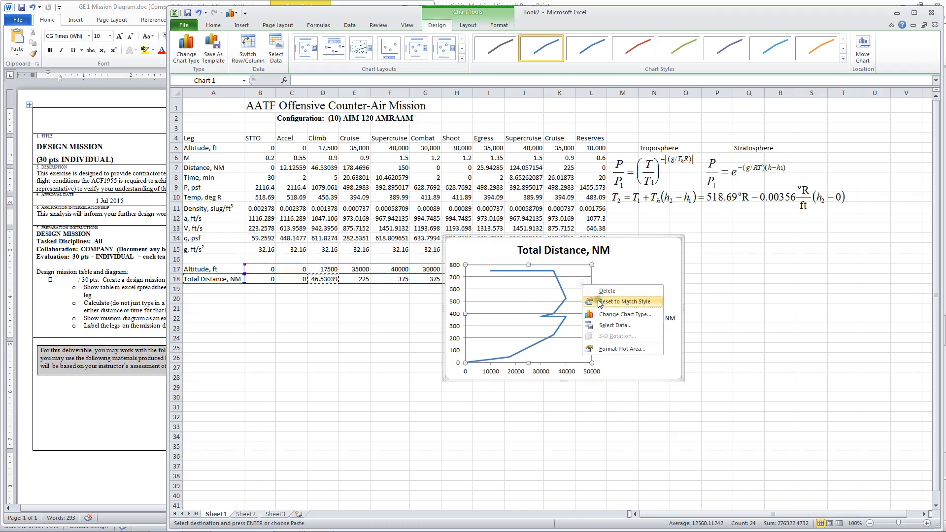
{"action": "left_click", "coordinate": [614, 326]}
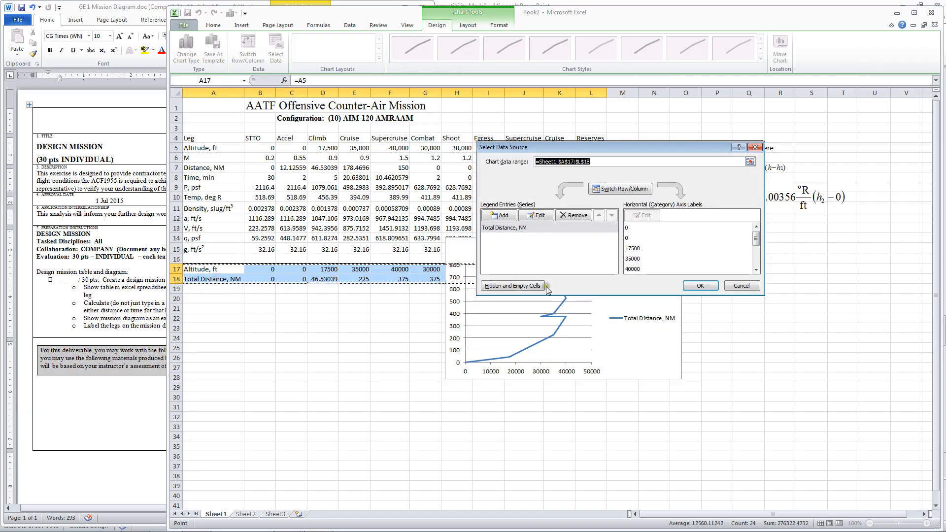
{"action": "left_click", "coordinate": [537, 216]}
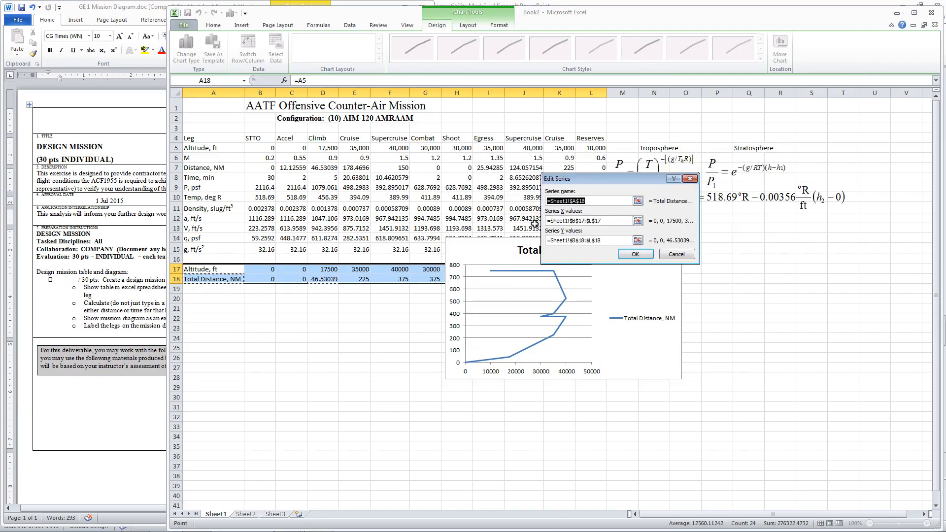
{"action": "left_click_drag", "start_coordinate": [605, 221], "coordinate": [582, 221]}
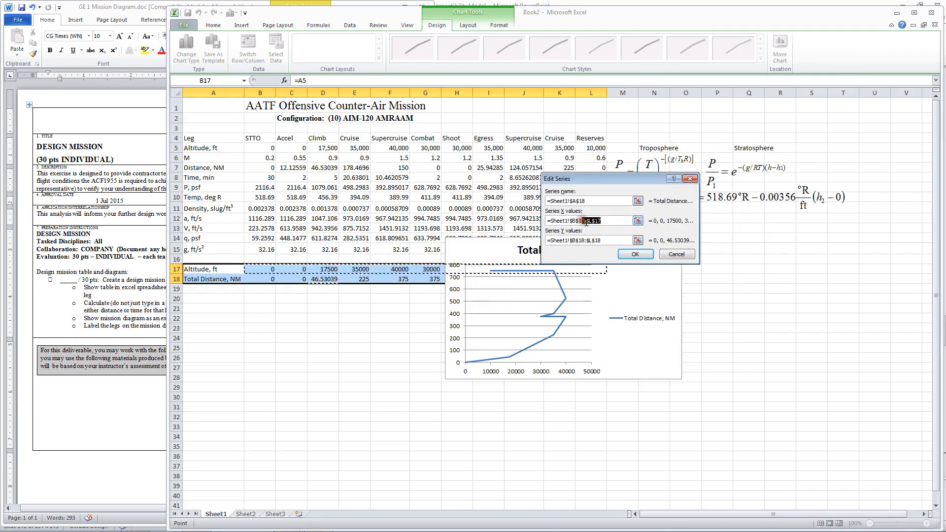
{"action": "left_click", "coordinate": [590, 241]}
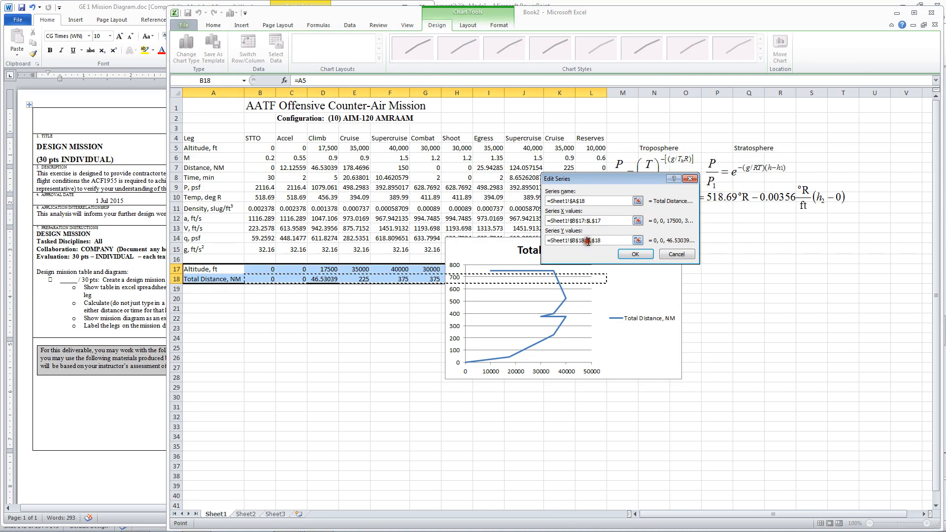
{"action": "left_click", "coordinate": [583, 220]}
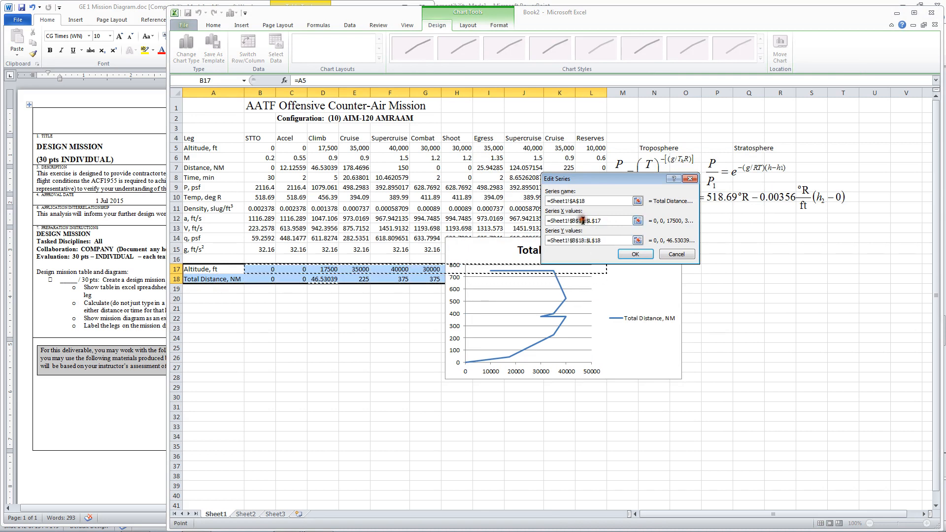
{"action": "key", "text": "BackSpace"}
{"action": "type", "text": "8"}
{"action": "left_click", "coordinate": [619, 220]}
{"action": "key", "text": "BackSpace"}
{"action": "type", "text": "8"}
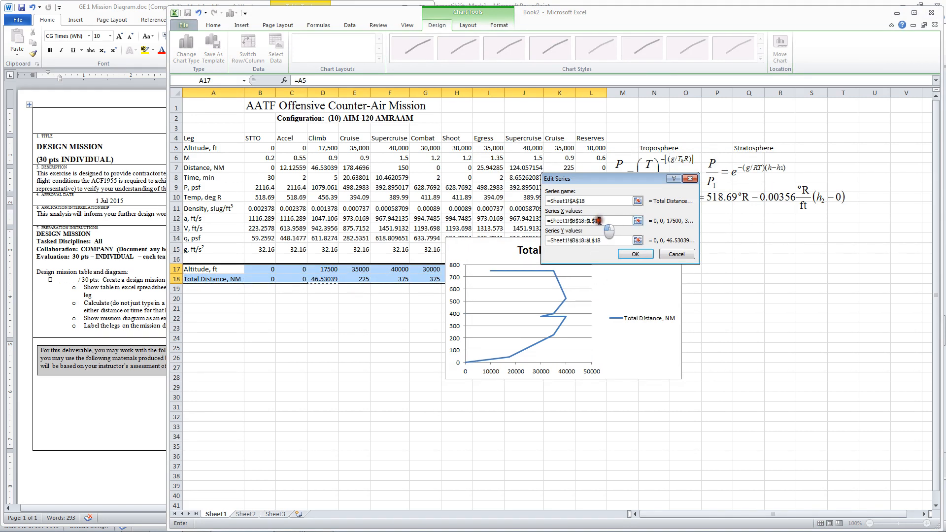
- Set the series Y values to the altitudes in =Sheet1!$B$17:$L$17 and apply the changed data source
{"action": "left_click", "coordinate": [583, 240]}
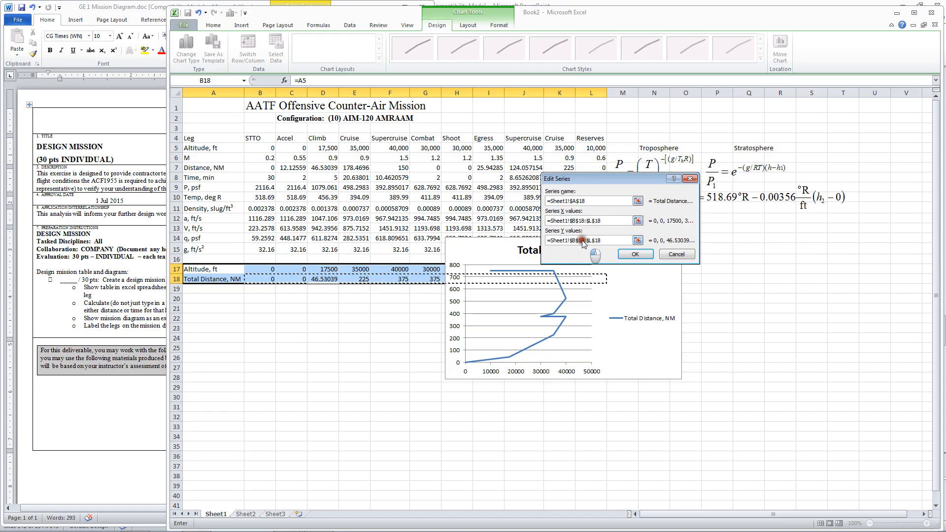
{"action": "left_click", "coordinate": [583, 240]}
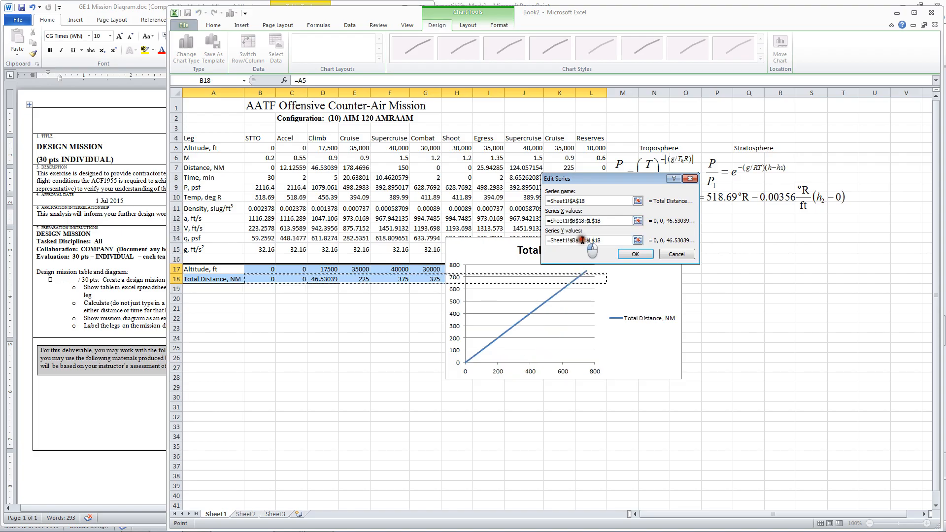
{"action": "key", "text": "BackSpace"}
{"action": "type", "text": "7"}
{"action": "type", "text": "7"}
{"action": "left_click_drag", "start_coordinate": [597, 241], "coordinate": [608, 250]}
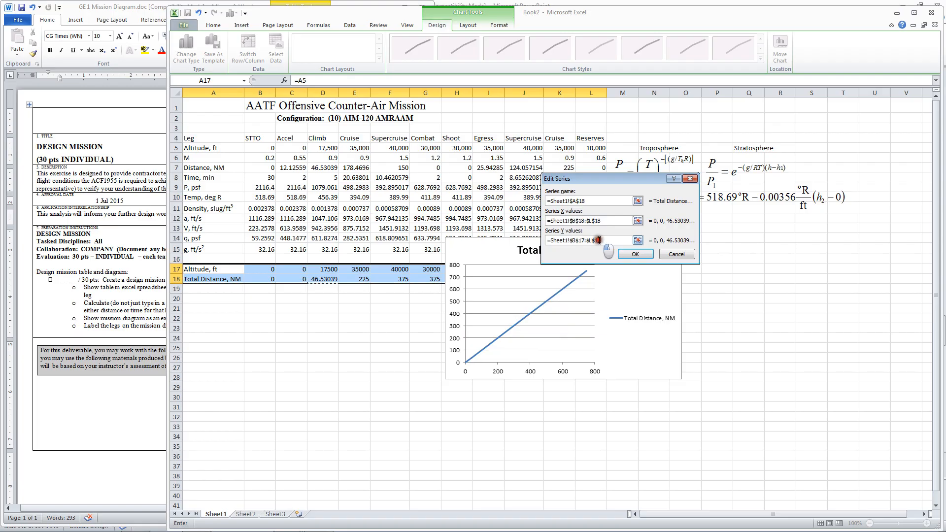
{"action": "type", "text": "7"}
{"action": "left_click", "coordinate": [636, 254]}
{"action": "left_click", "coordinate": [698, 286]}
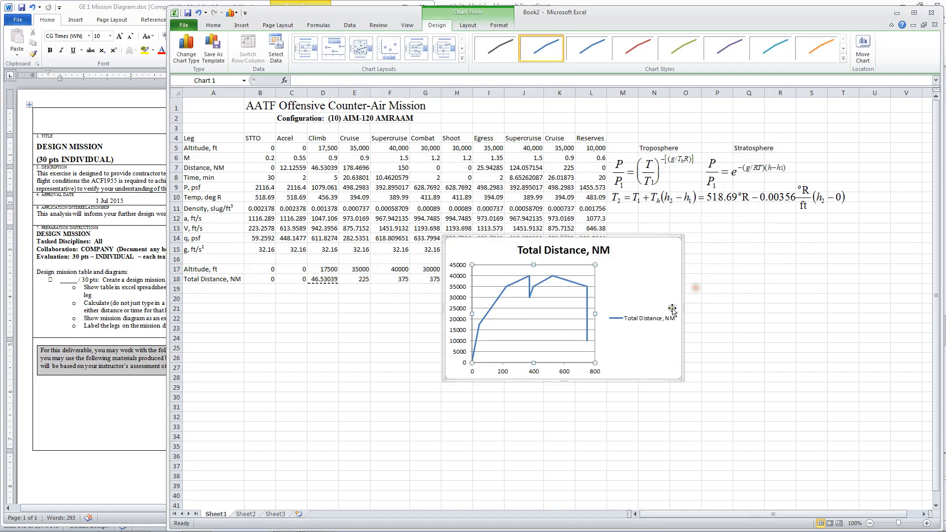
- Delete the chart's legend and widen the chart to start around column C
{"action": "right_click", "coordinate": [638, 320]}
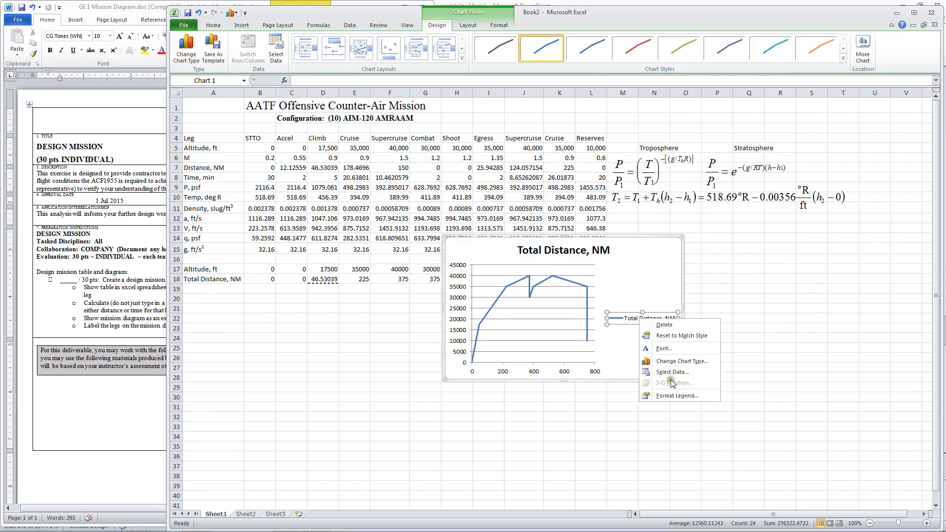
{"action": "left_click", "coordinate": [664, 324]}
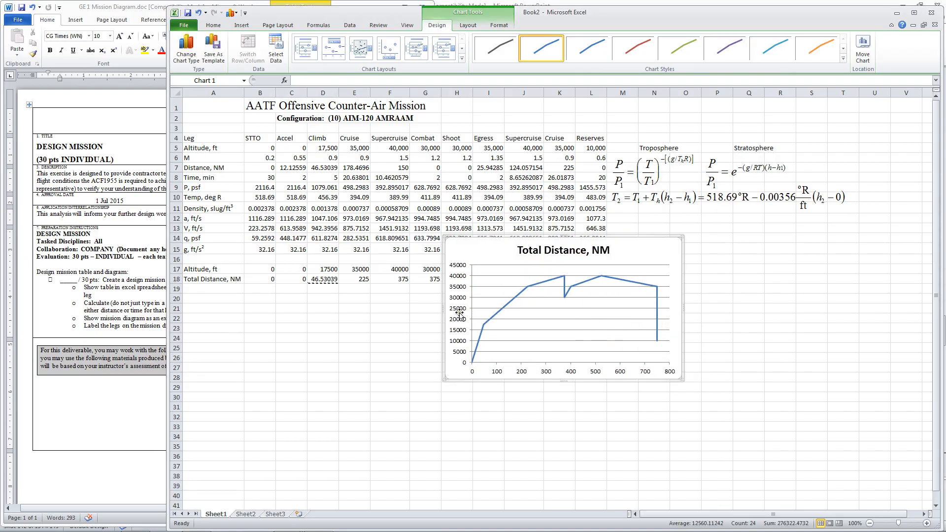
{"action": "left_click_drag", "start_coordinate": [443, 309], "coordinate": [277, 309]}
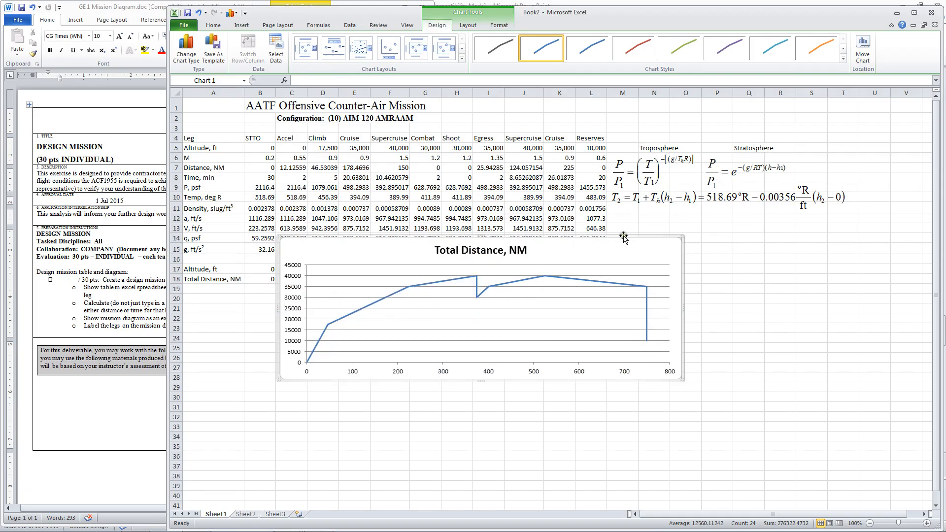
- Move the chart directly below the Total Distance row, starting at column A, and deselect it
{"action": "left_click_drag", "start_coordinate": [624, 238], "coordinate": [562, 292]}
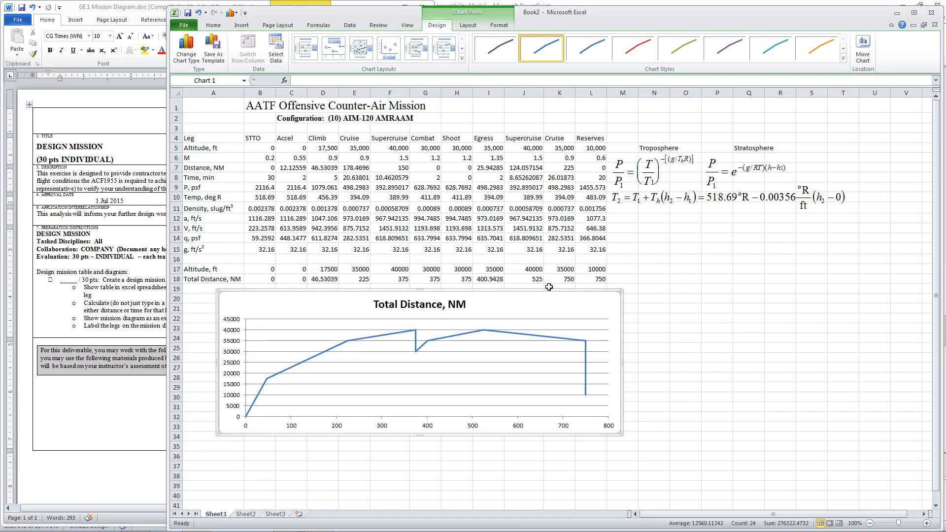
{"action": "left_click_drag", "start_coordinate": [551, 291], "coordinate": [522, 291]}
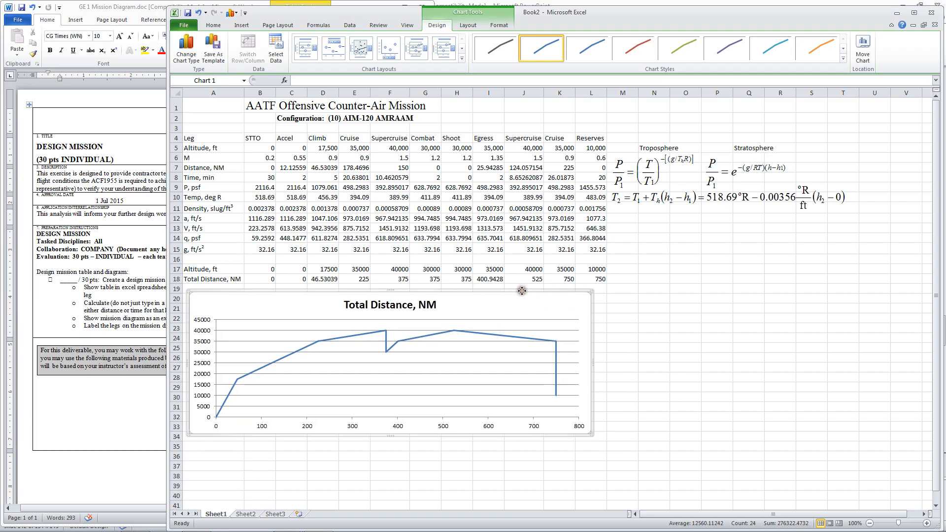
{"action": "left_click", "coordinate": [677, 317]}
- Save the workbook as GE1_Solution.xlsx in the Graded_Exercise_Solutions folder, replacing the existing file
{"action": "left_click", "coordinate": [182, 30]}
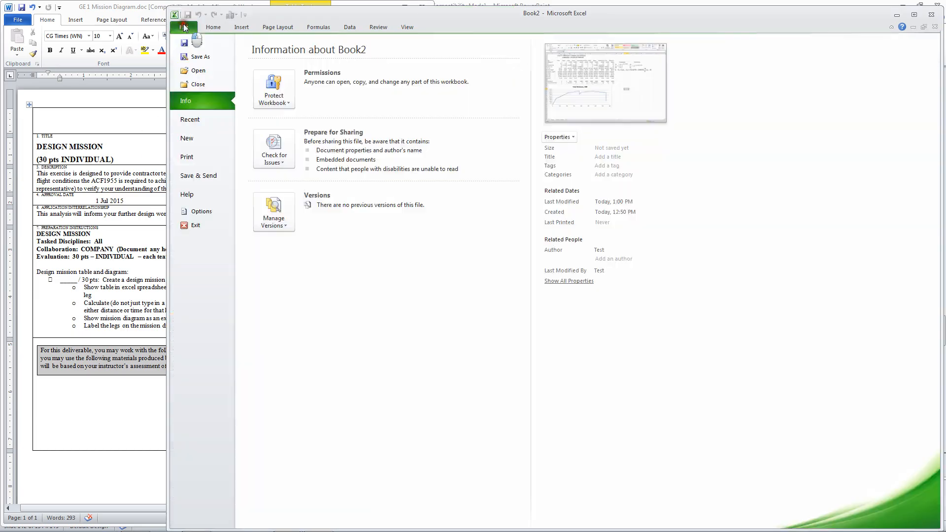
{"action": "left_click", "coordinate": [192, 59]}
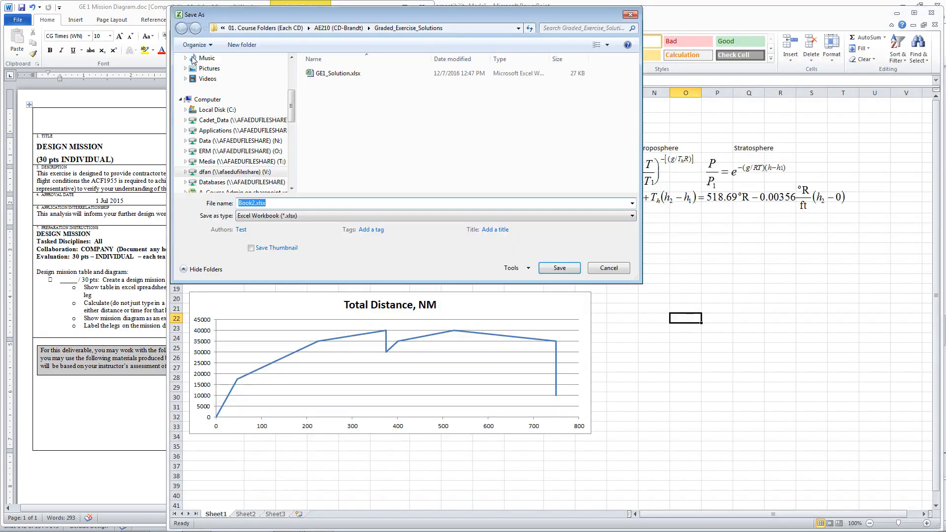
{"action": "left_click", "coordinate": [333, 73]}
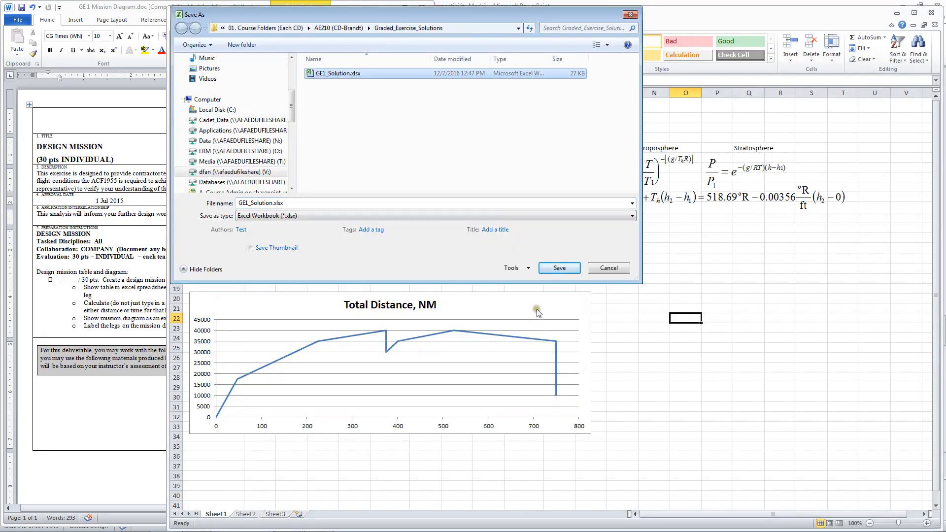
{"action": "left_click", "coordinate": [560, 269]}
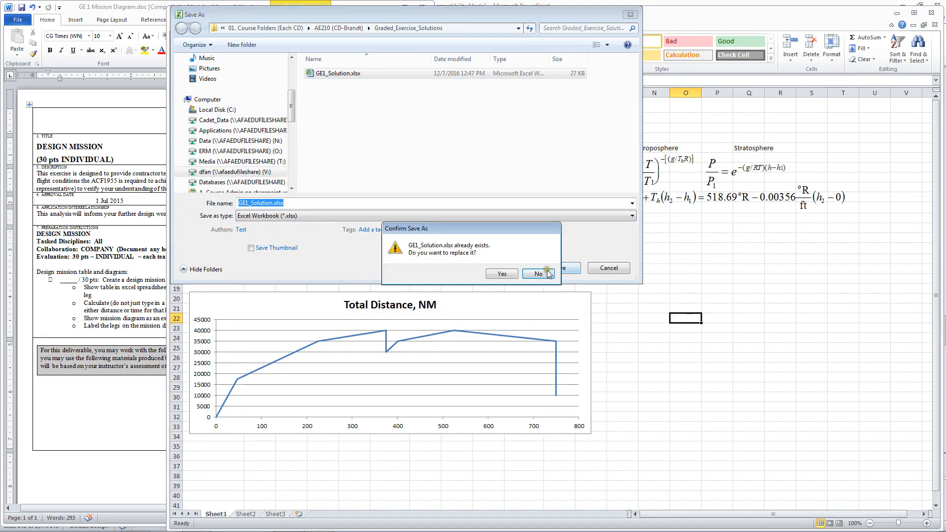
{"action": "left_click", "coordinate": [544, 271]}
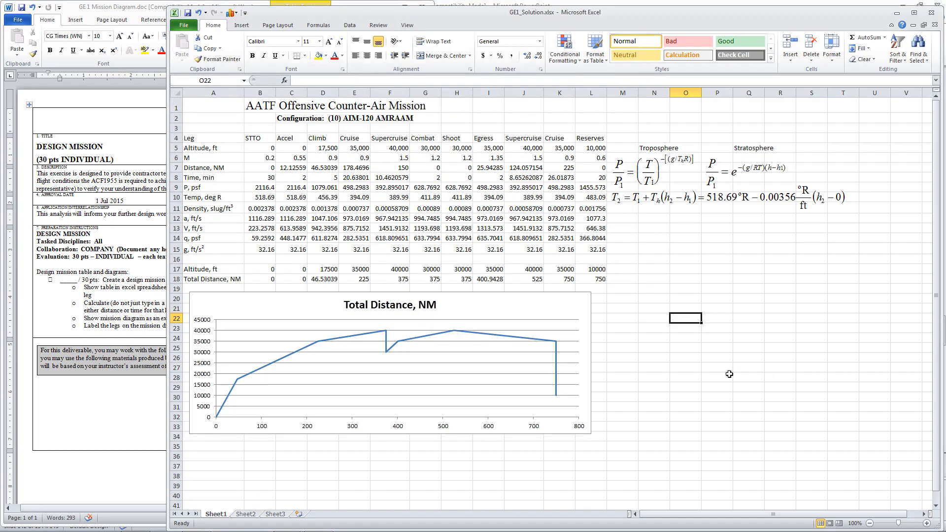
- Copy the mission chart, then switch to PowerPoint and create a new blank presentation
{"action": "left_click", "coordinate": [535, 294]}
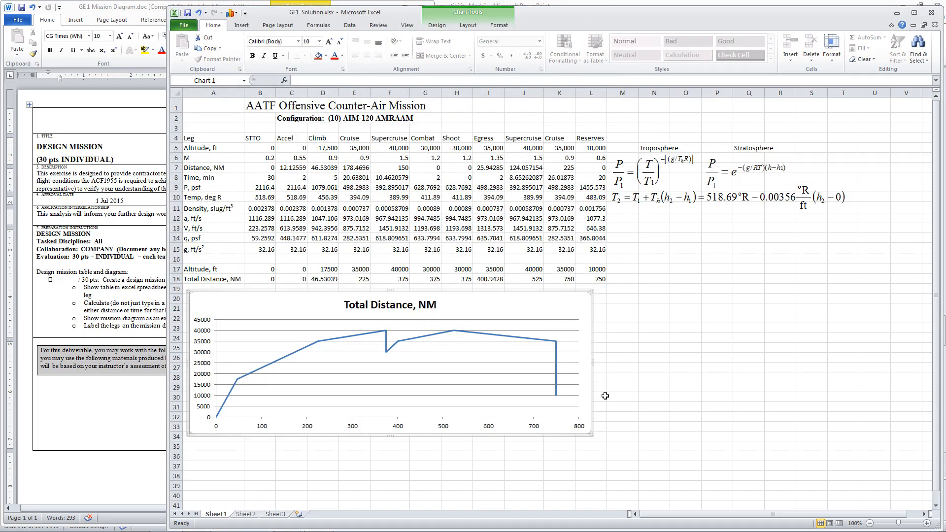
{"action": "key", "text": "ctrl+c"}
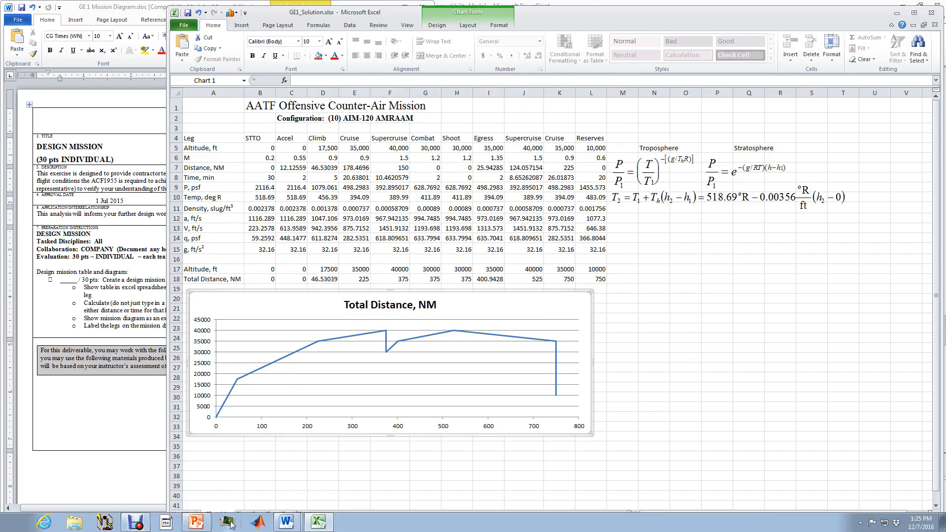
{"action": "left_click", "coordinate": [195, 523]}
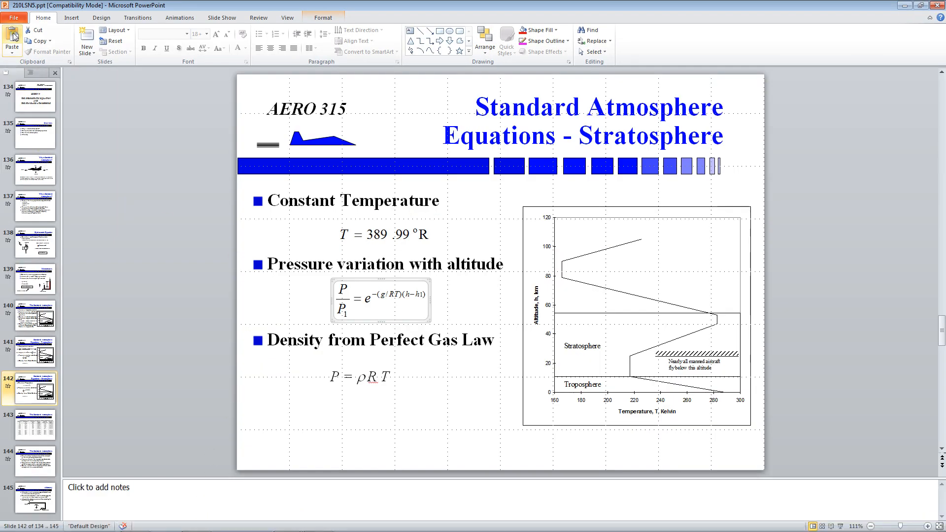
{"action": "left_click", "coordinate": [15, 17]}
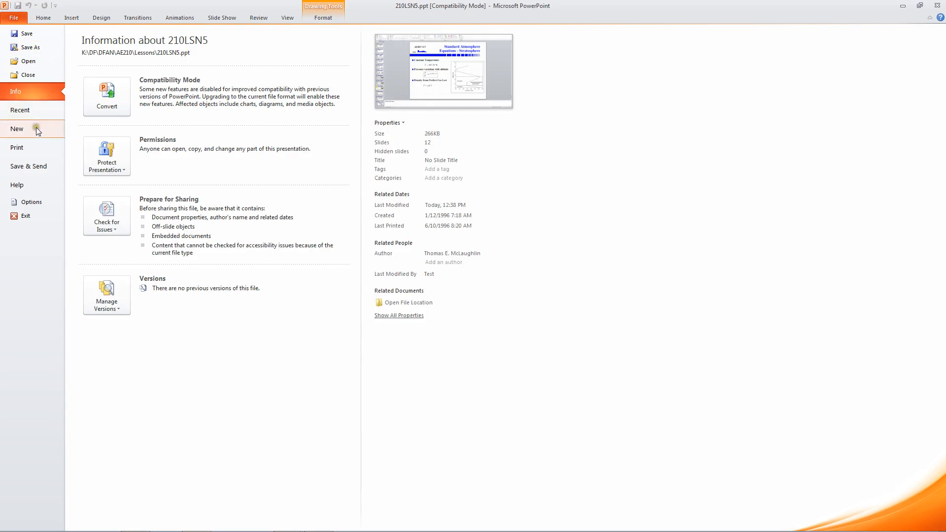
{"action": "left_click", "coordinate": [24, 128]}
{"action": "left_click", "coordinate": [489, 189]}
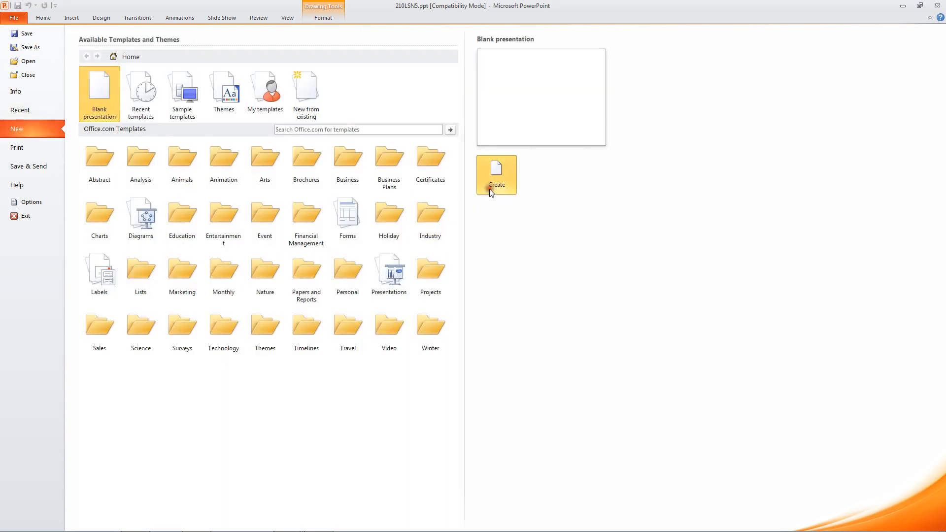
- Delete the title and subtitle placeholders from the slide and paste the copied mission chart
{"action": "key", "text": "ctrl+a"}
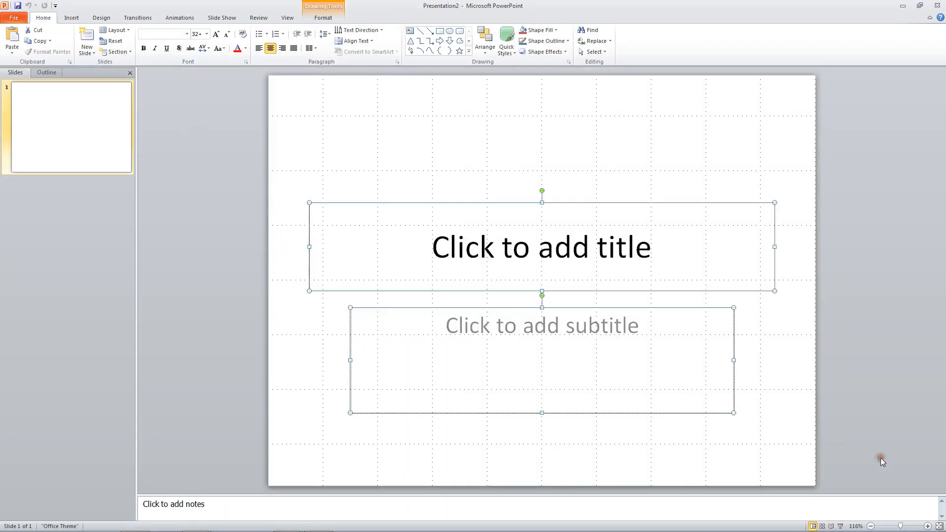
{"action": "key", "text": "Delete"}
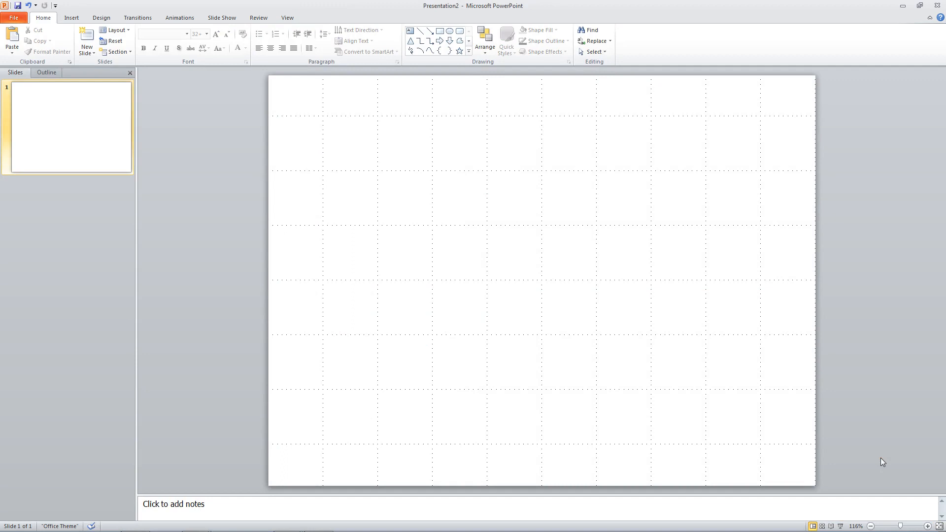
{"action": "key", "text": "ctrl+v"}
{"action": "left_click", "coordinate": [704, 173]}
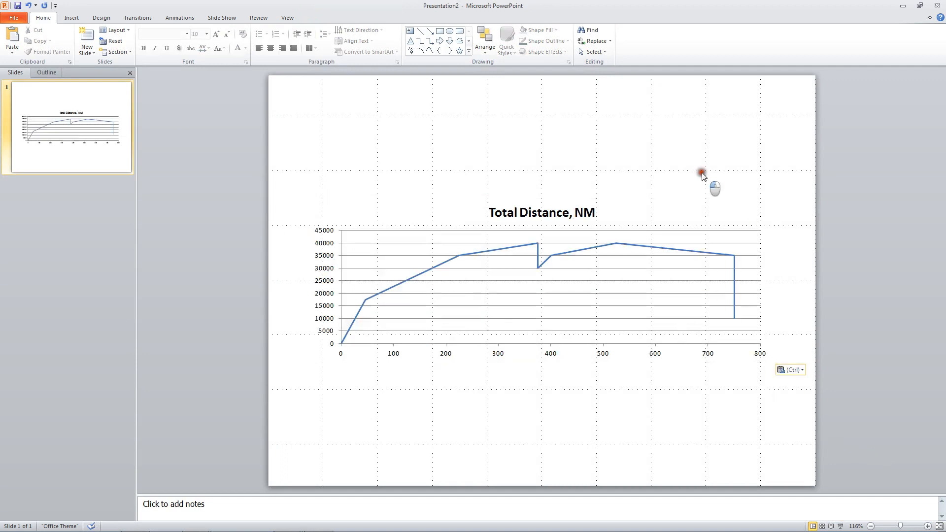
- Add a text box reading STTO and move it just above the distance axis near the start of the mission line
{"action": "left_click", "coordinate": [79, 20]}
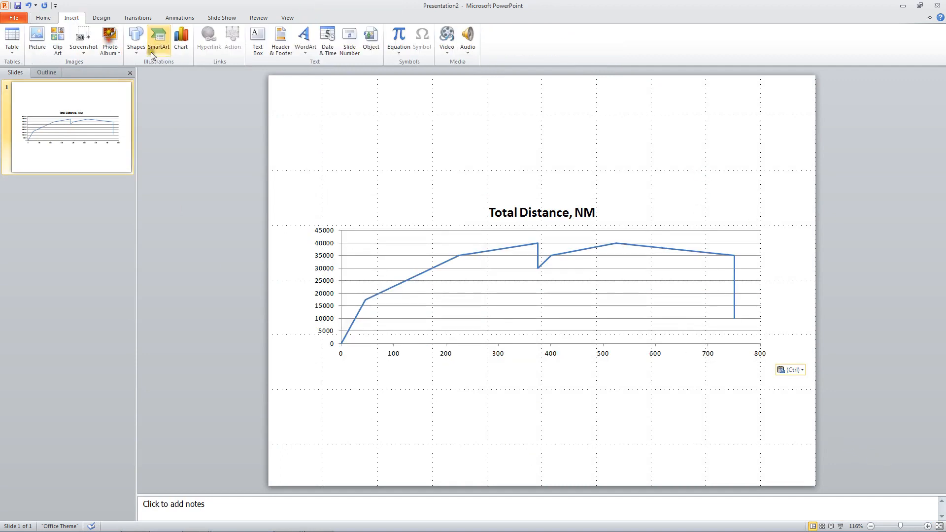
{"action": "left_click", "coordinate": [258, 39]}
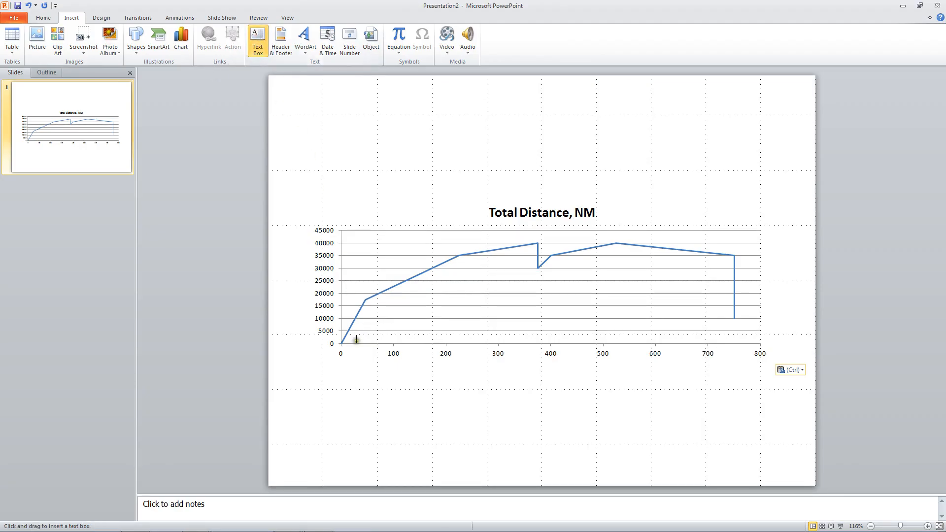
{"action": "left_click", "coordinate": [346, 360]}
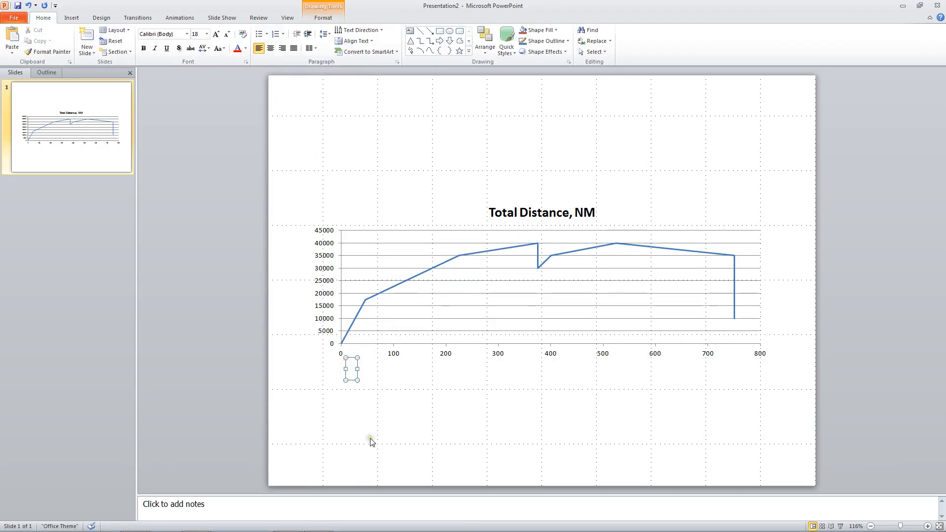
{"action": "type", "text": "STTO"}
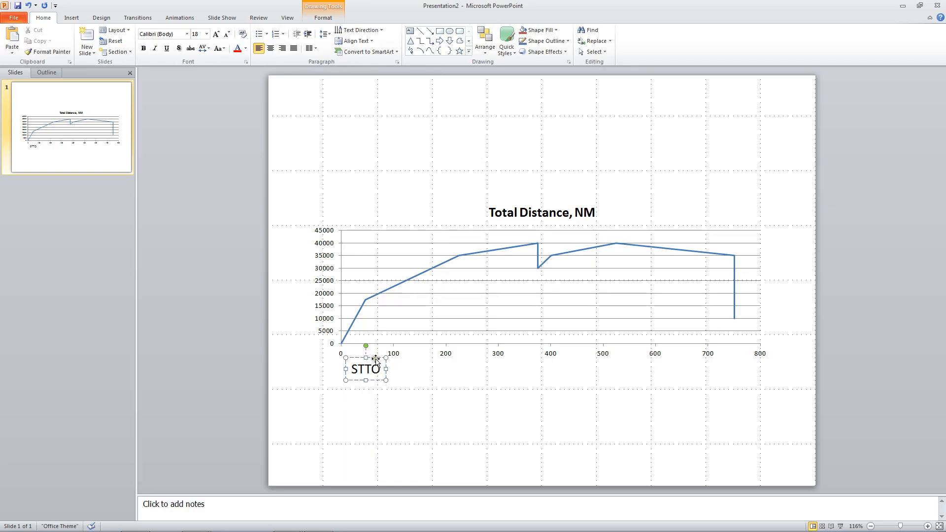
{"action": "left_click_drag", "start_coordinate": [376, 359], "coordinate": [380, 328]}
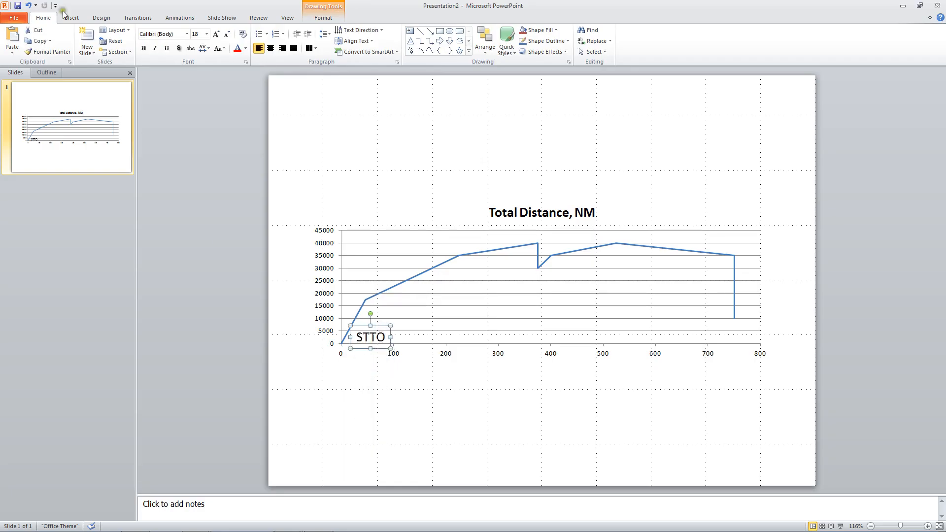
- Reduce the STTO label's font size to 12 and position it right beside the mission line's starting point
{"action": "left_click", "coordinate": [227, 35]}
{"action": "left_click", "coordinate": [227, 34]}
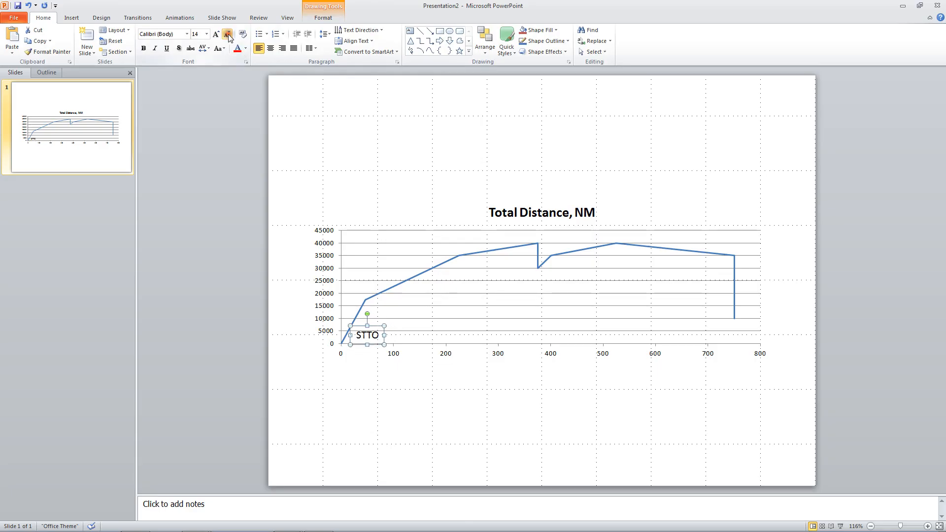
{"action": "left_click", "coordinate": [227, 35]}
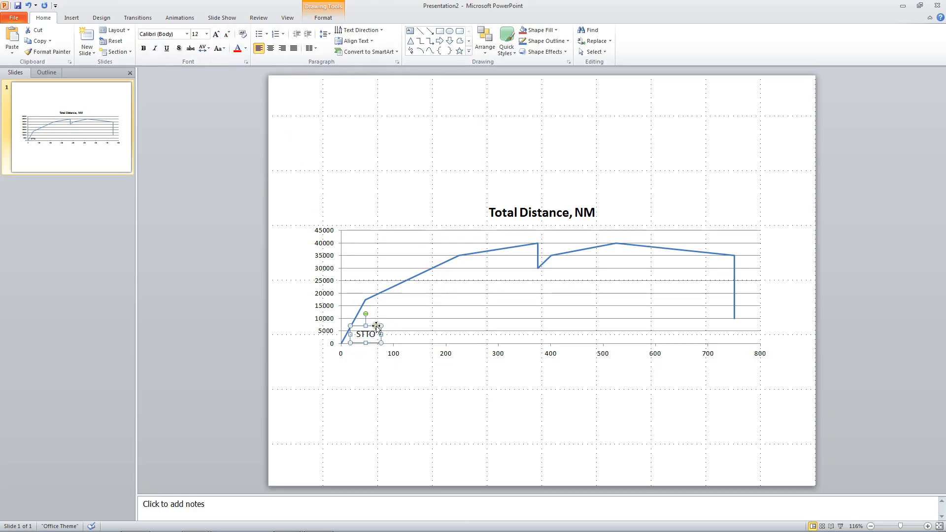
{"action": "left_click_drag", "start_coordinate": [376, 325], "coordinate": [367, 326]}
{"action": "key", "text": "Down"}
{"action": "key", "text": "Down"}
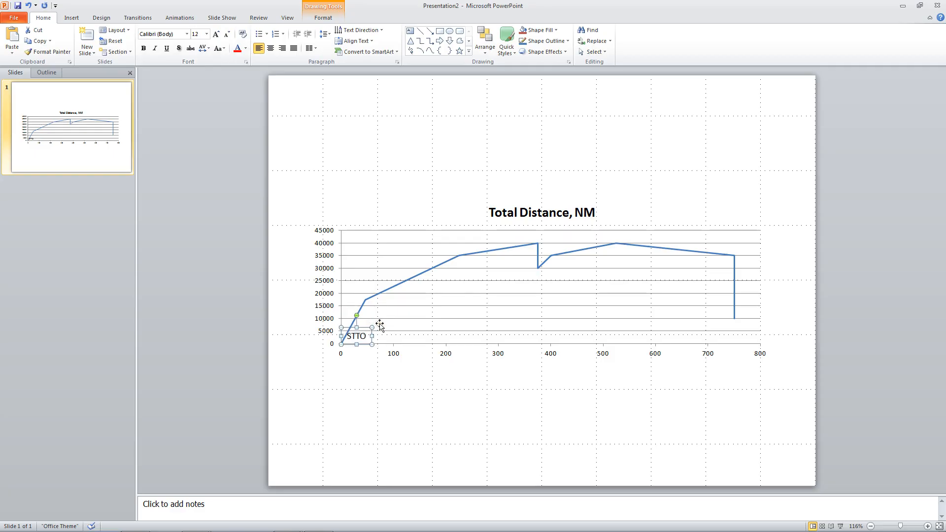
{"action": "key", "text": "Up"}
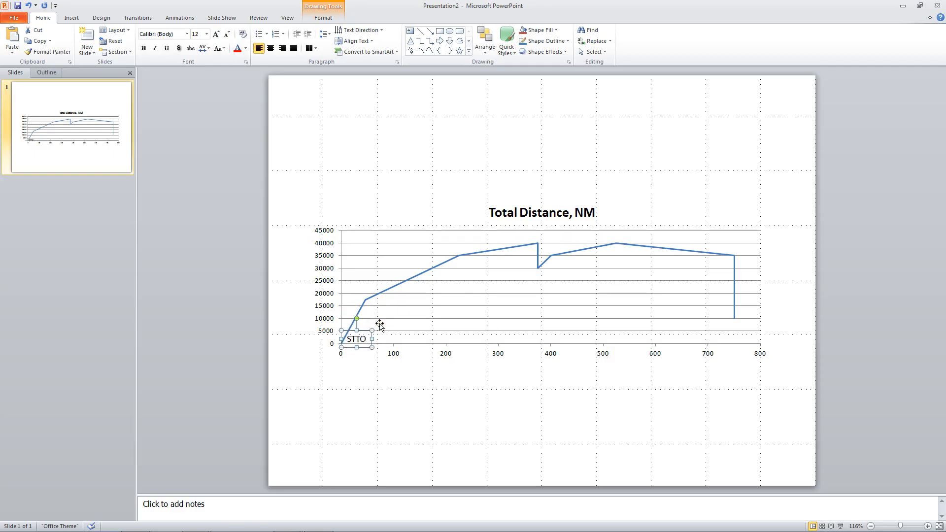
- Duplicate the STTO label, place the copy beside the mission line's first bend, and change its text to Climb
{"action": "left_click", "coordinate": [458, 294]}
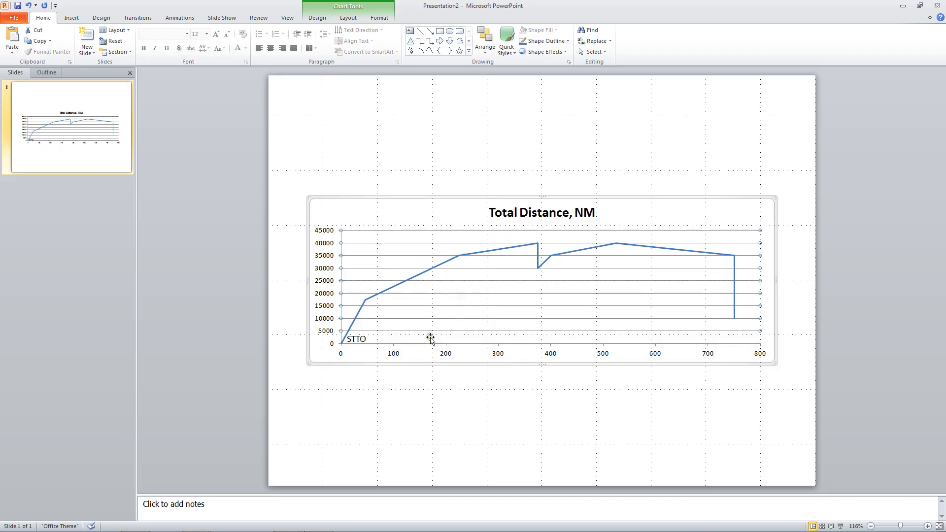
{"action": "left_click", "coordinate": [358, 338]}
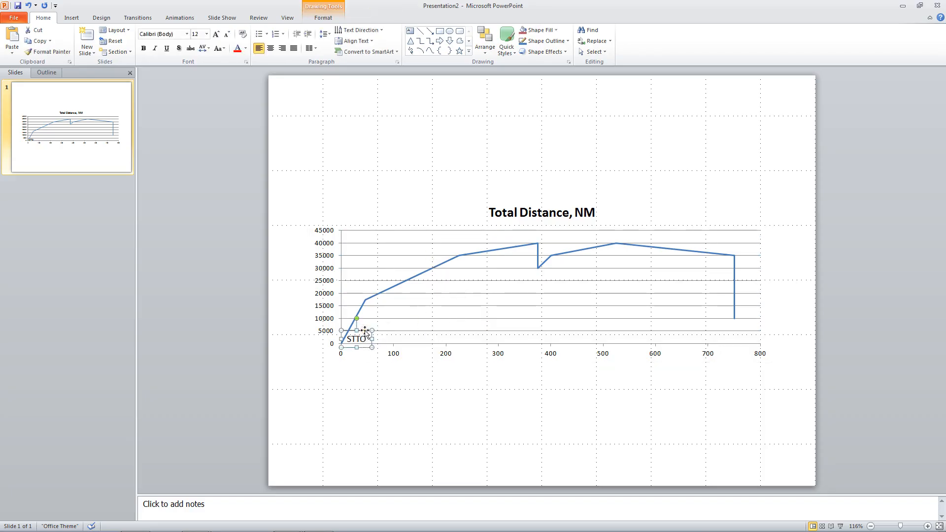
{"action": "left_click_drag", "start_coordinate": [365, 331], "coordinate": [359, 303]}
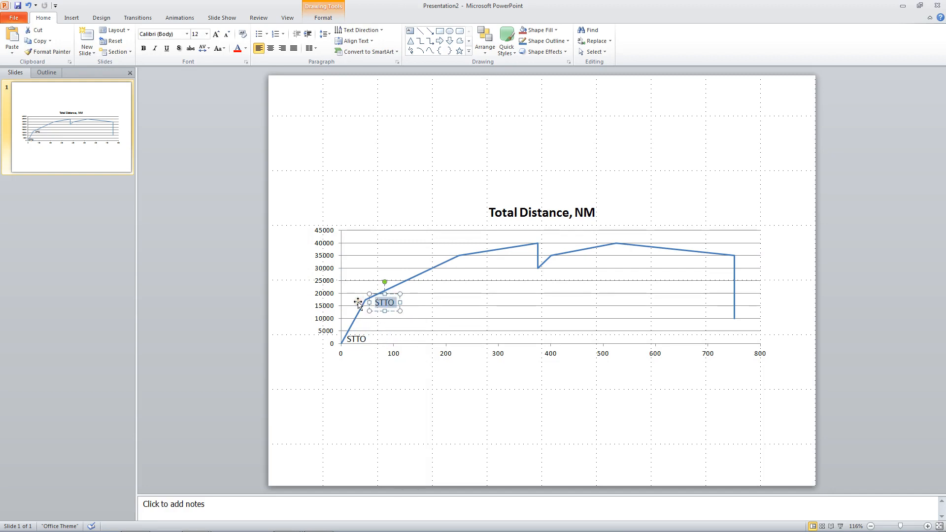
{"action": "type", "text": "Climb"}
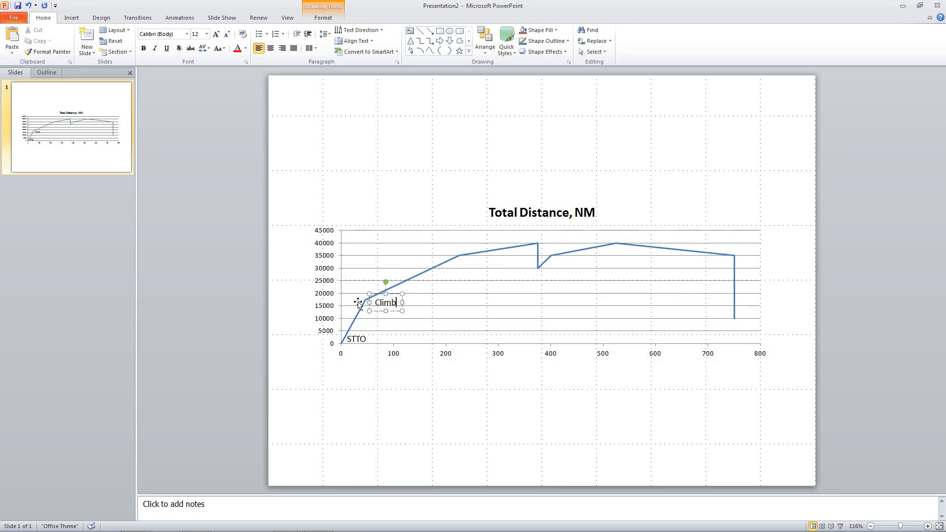
{"action": "left_click", "coordinate": [380, 419]}
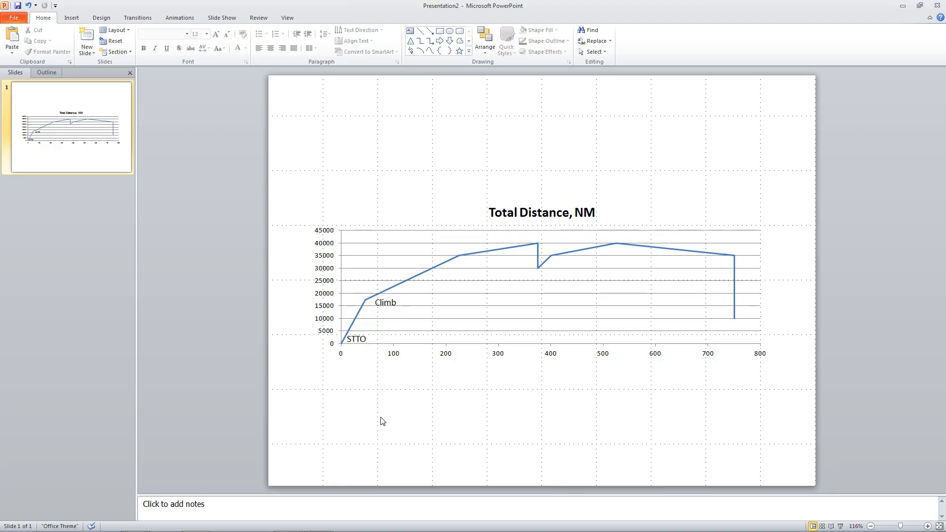
- Paste another label copy below the line segment rising to 35000 ft and change its text to Cruise
{"action": "key", "text": "ctrl+v"}
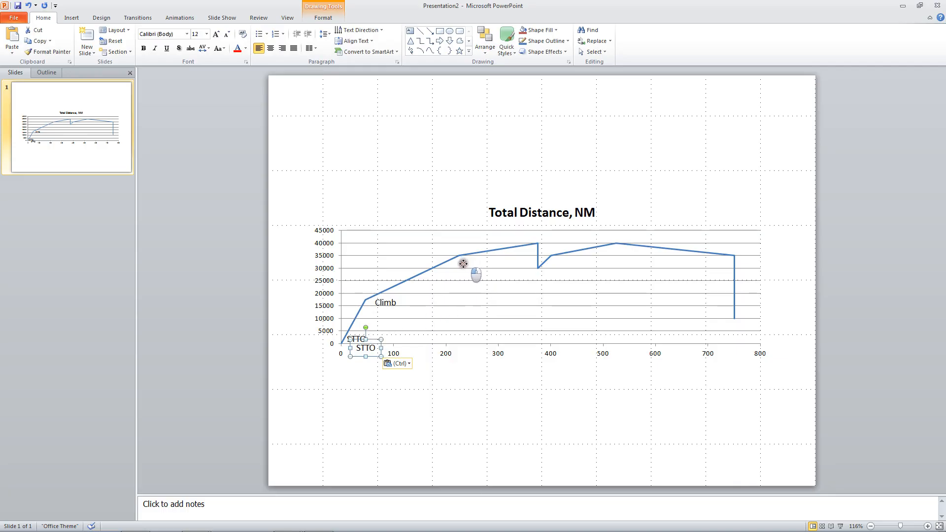
{"action": "left_click_drag", "start_coordinate": [462, 263], "coordinate": [421, 272]}
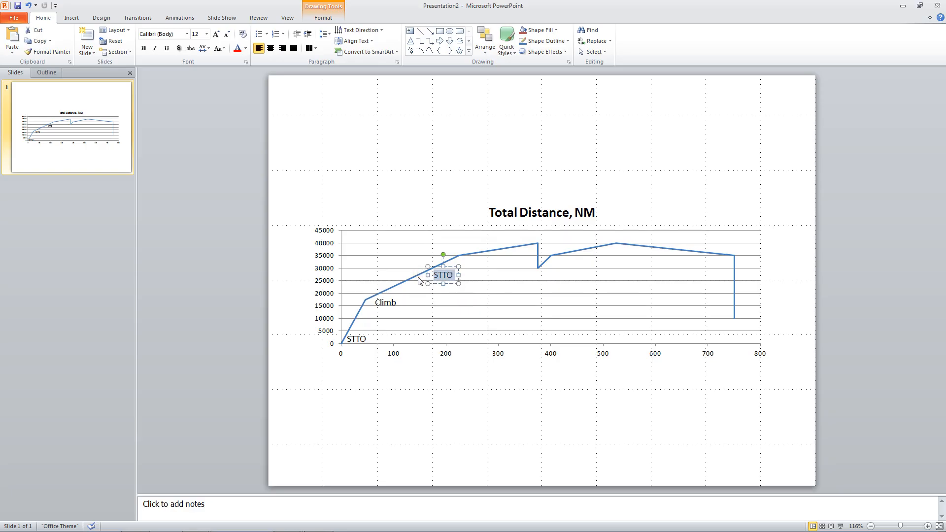
{"action": "type", "text": "Cruise"}
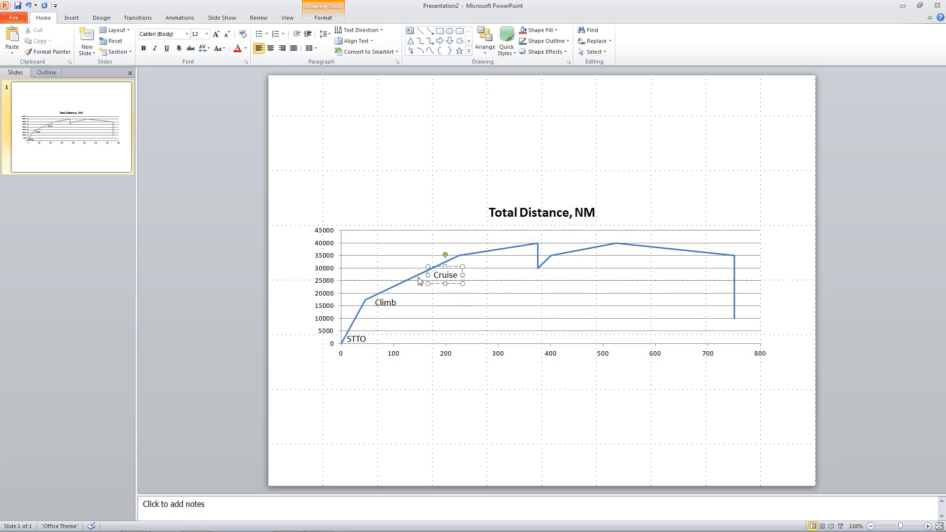
{"action": "left_click", "coordinate": [788, 184]}
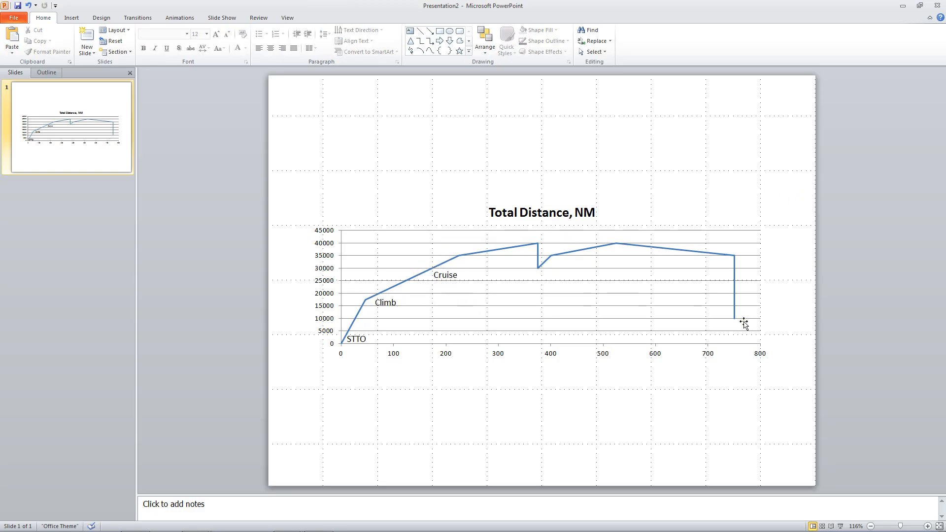